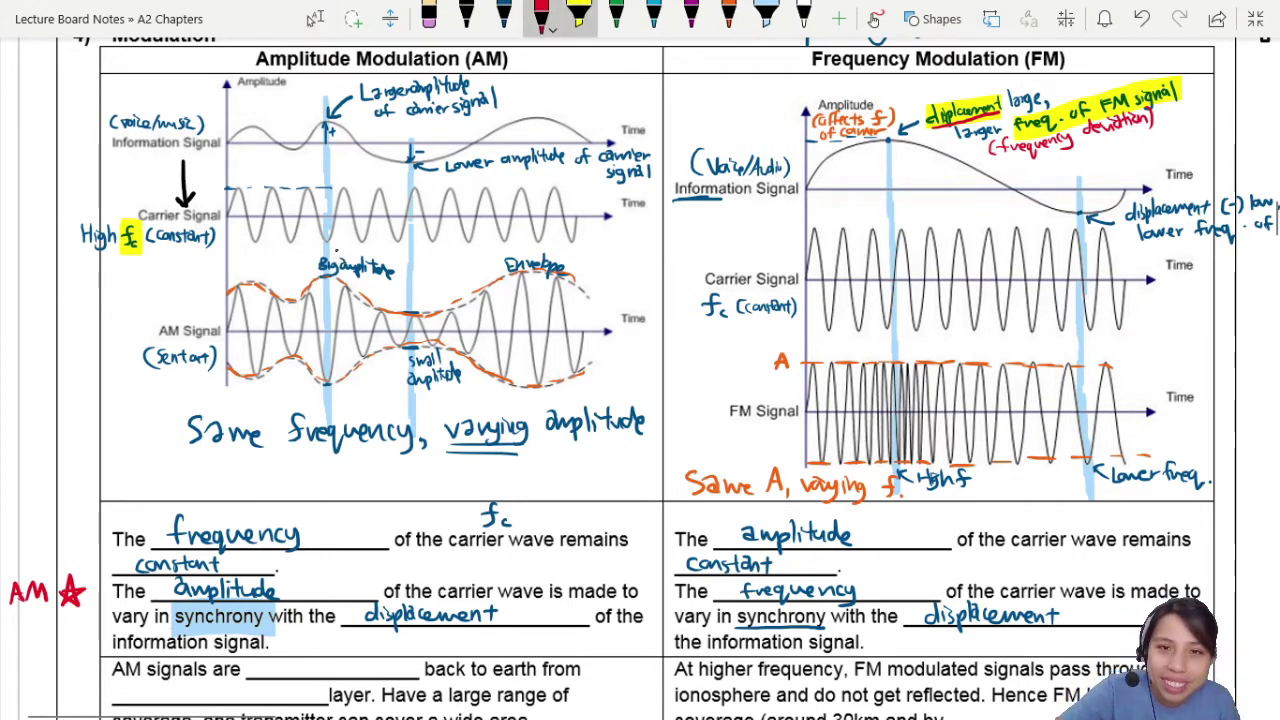
Highlight the handwritten phrases "varying amplitude" under the AM graphs and "varying f" under the FM graphs in yellow
left_click(579, 18)
mouse_move(434, 427)
left_mouse_down()
mouse_move(622, 427)
mouse_move(602, 408)
left_mouse_up()
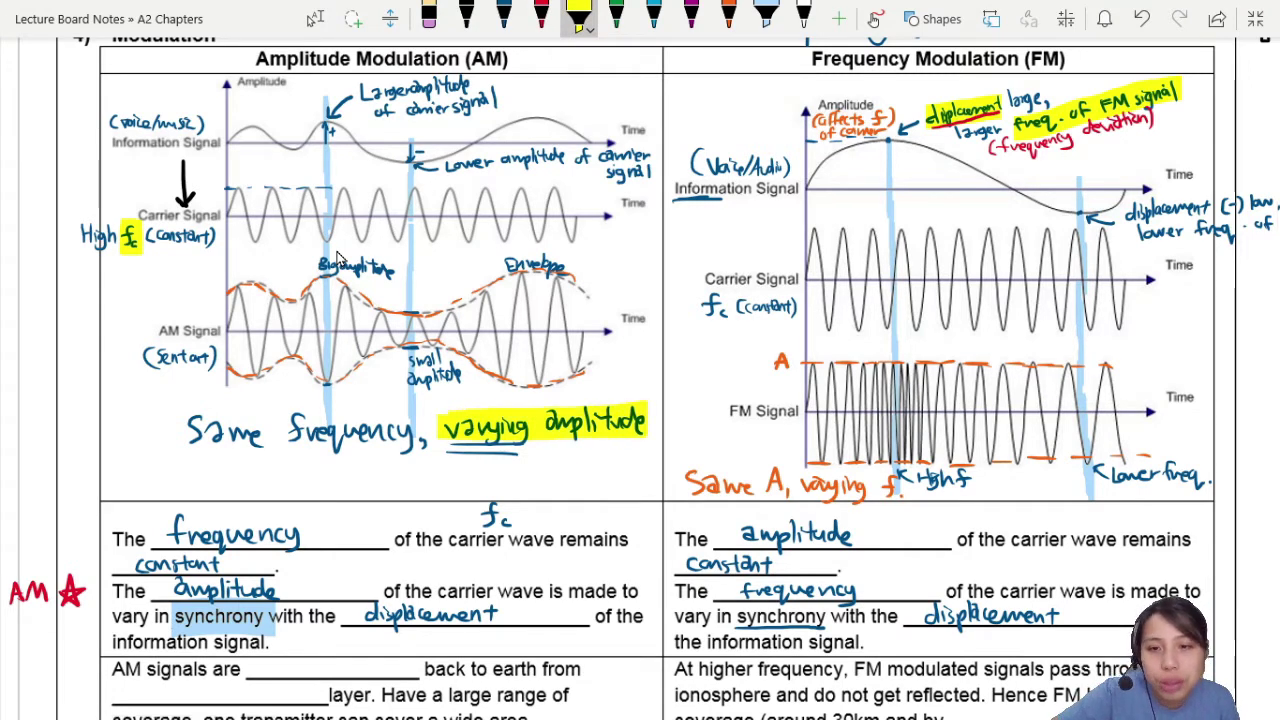
mouse_move(788, 490)
left_mouse_down()
mouse_move(866, 488)
mouse_move(792, 472)
left_mouse_up()
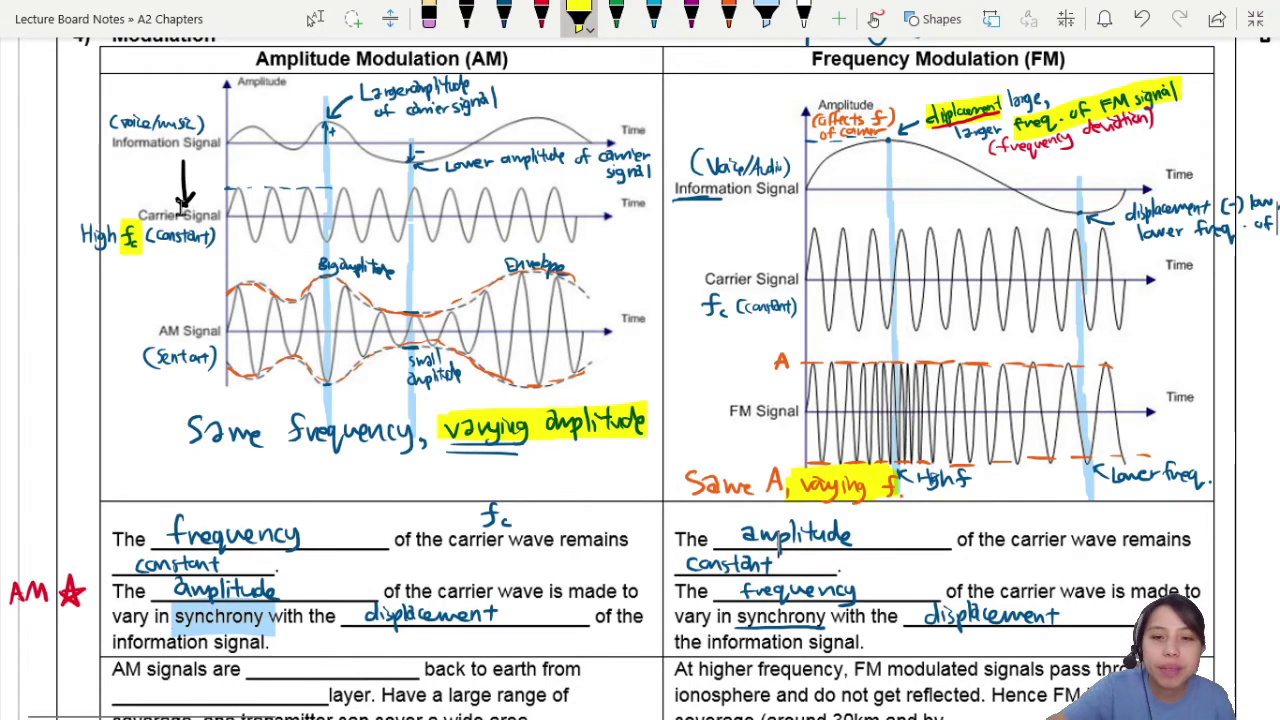
Handwrite "# Transmission" in black below the AM coverage paragraph in the comparison table
key("Escape")
scroll(183, 200, "down", 3)
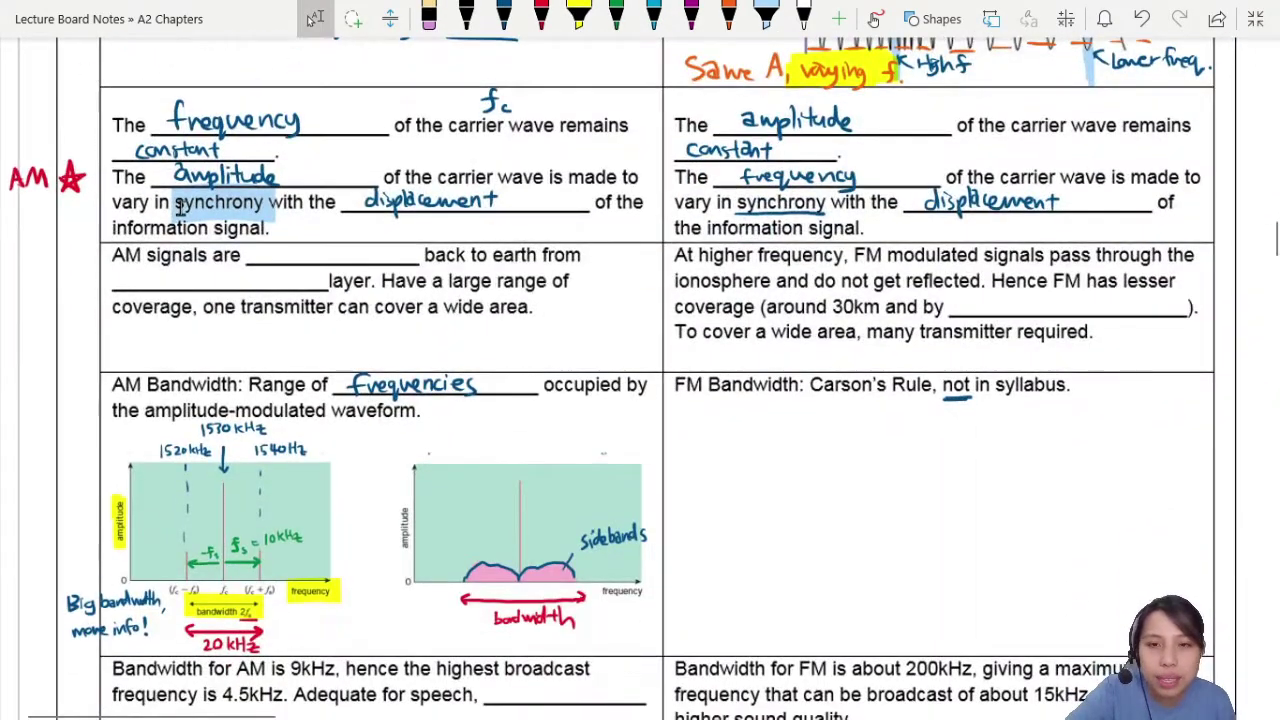
scroll(180, 205, "up", 2)
scroll(180, 205, "down", 2)
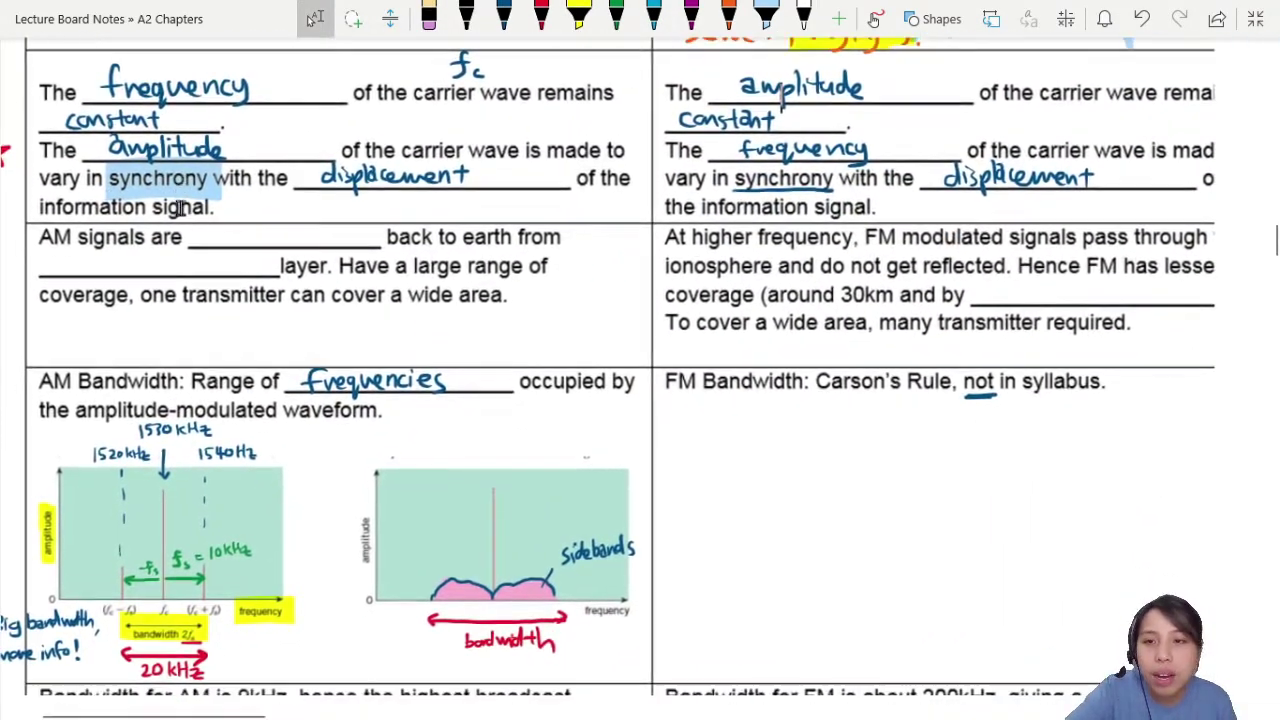
scroll(180, 205, "right", 2)
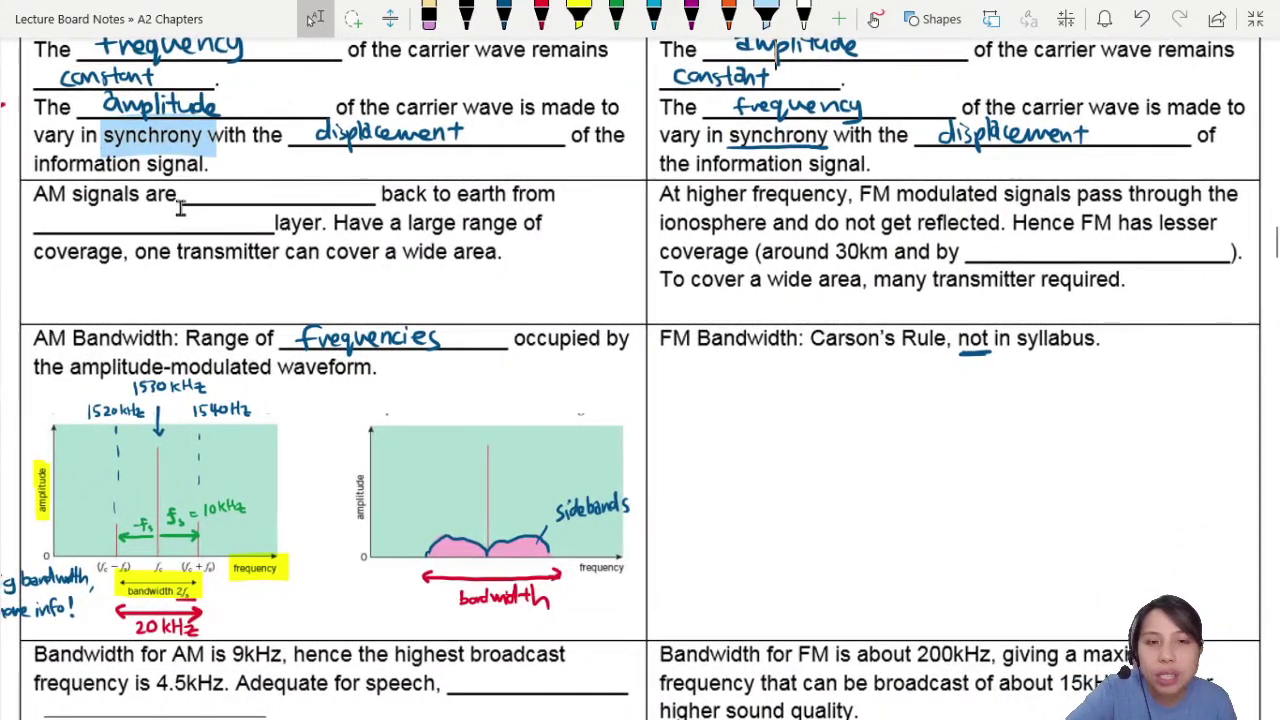
scroll(180, 208, "right", 1)
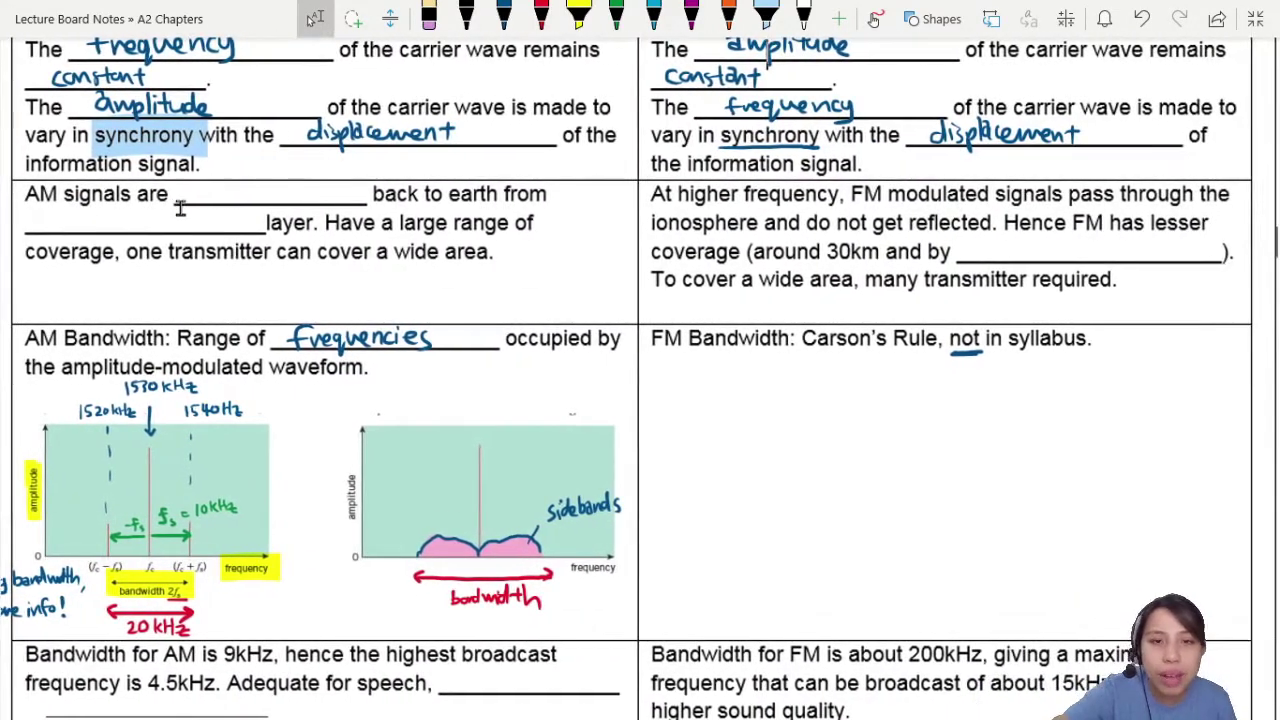
scroll(180, 208, "down", 3)
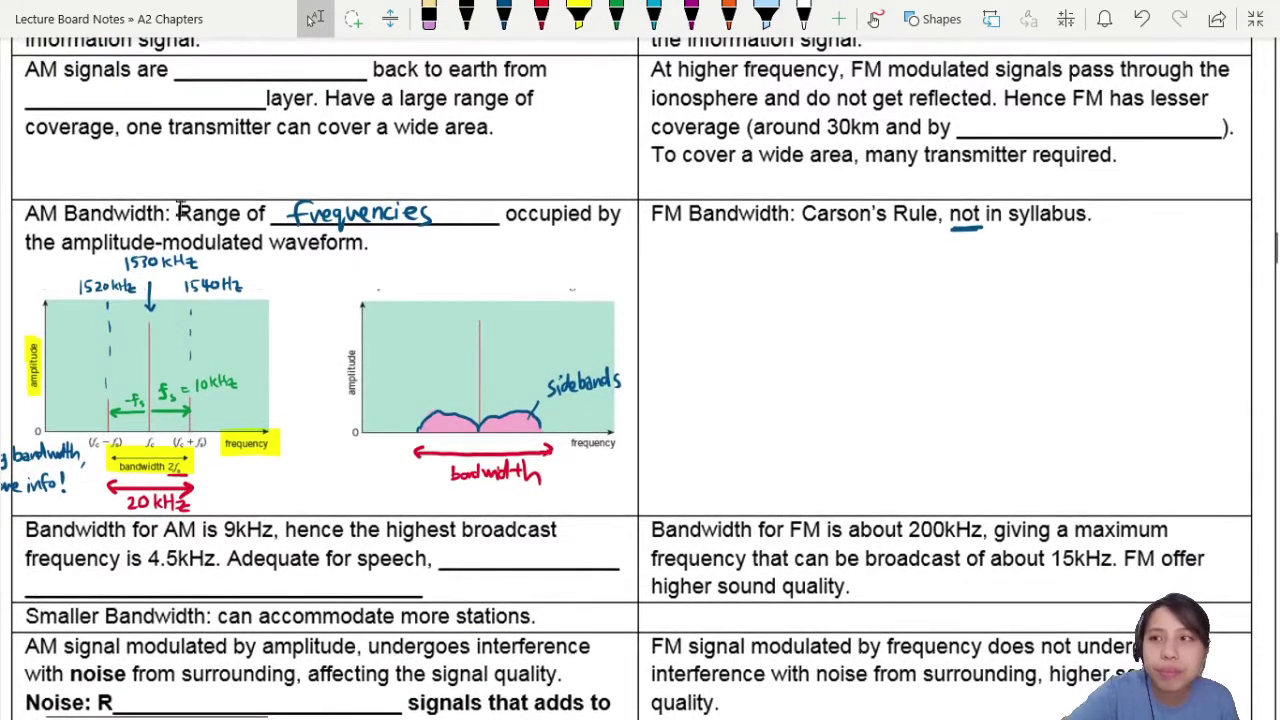
key("ctrl+shift+h")
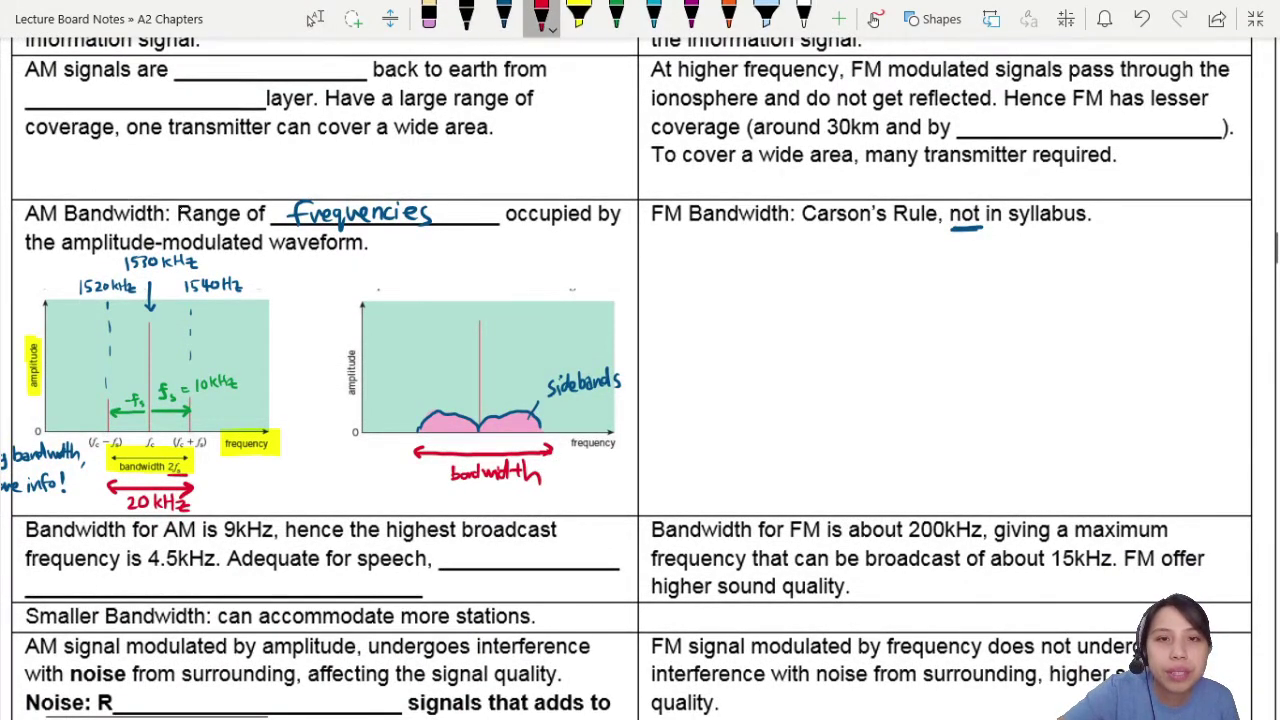
left_click(541, 14)
left_click(466, 16)
mouse_move(45, 151)
left_mouse_down()
mouse_move(27, 174)
mouse_move(40, 174)
left_mouse_up()
left_click_drag(26, 164, 58, 156)
mouse_move(64, 150)
left_mouse_down()
mouse_move(88, 148)
mouse_move(74, 170)
mouse_move(124, 166)
left_mouse_up()
mouse_move(134, 150)
left_mouse_down()
mouse_move(126, 166)
mouse_move(156, 164)
left_mouse_up()
left_click_drag(156, 150, 168, 168)
left_click_drag(186, 152, 198, 164)
mouse_move(212, 152)
left_mouse_down()
mouse_move(206, 164)
mouse_move(236, 156)
left_mouse_up()
Fill the AM coverage blanks with "reflected" and "ionosphere" in dark blue ink and sketch an antenna beside the paragraph
left_click(503, 14)
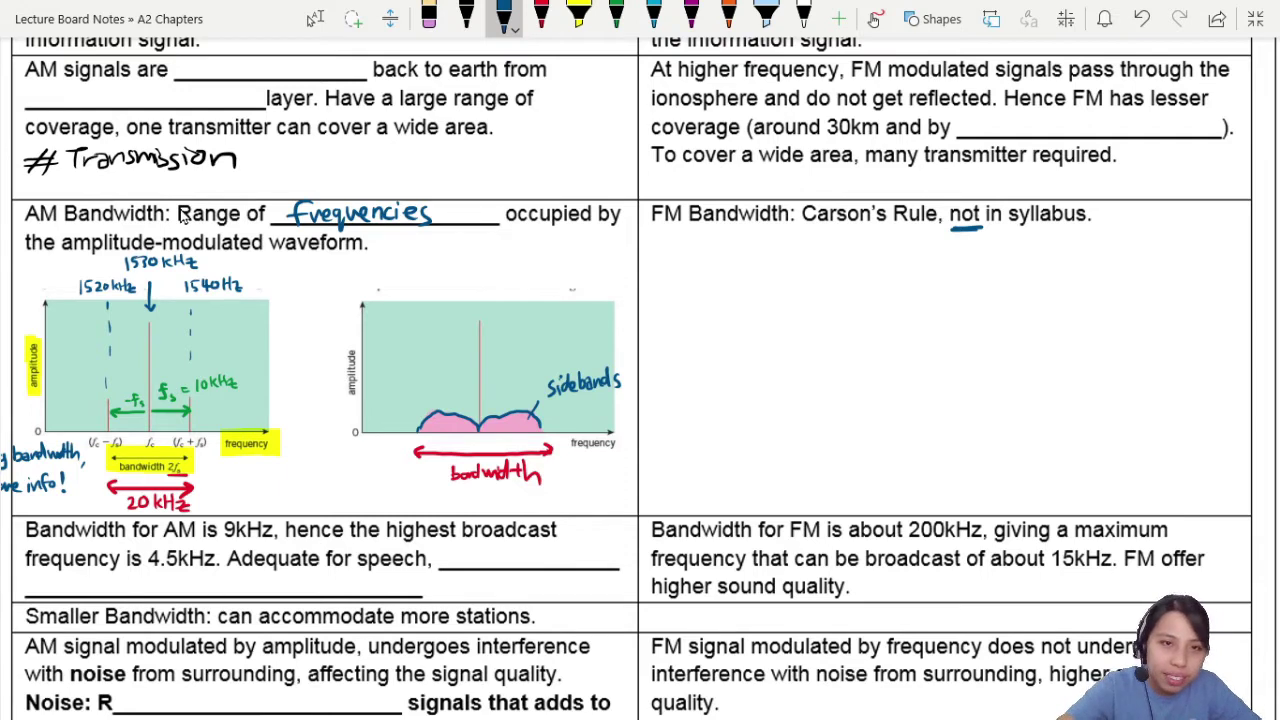
mouse_move(192, 62)
left_mouse_down()
mouse_move(294, 56)
mouse_move(296, 72)
left_mouse_up()
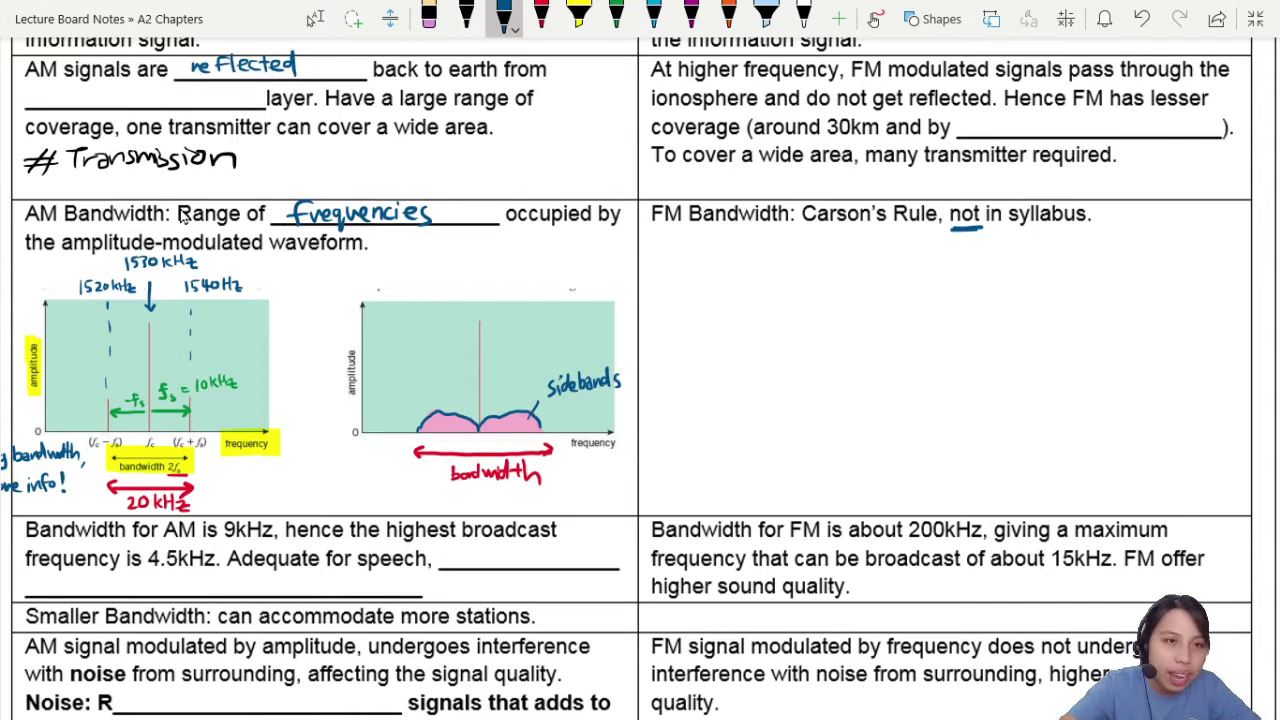
mouse_move(68, 82)
left_mouse_down()
mouse_move(78, 96)
mouse_move(130, 100)
mouse_move(138, 88)
mouse_move(142, 100)
left_mouse_up()
left_click_drag(146, 96, 172, 98)
left_click_drag(174, 98, 186, 100)
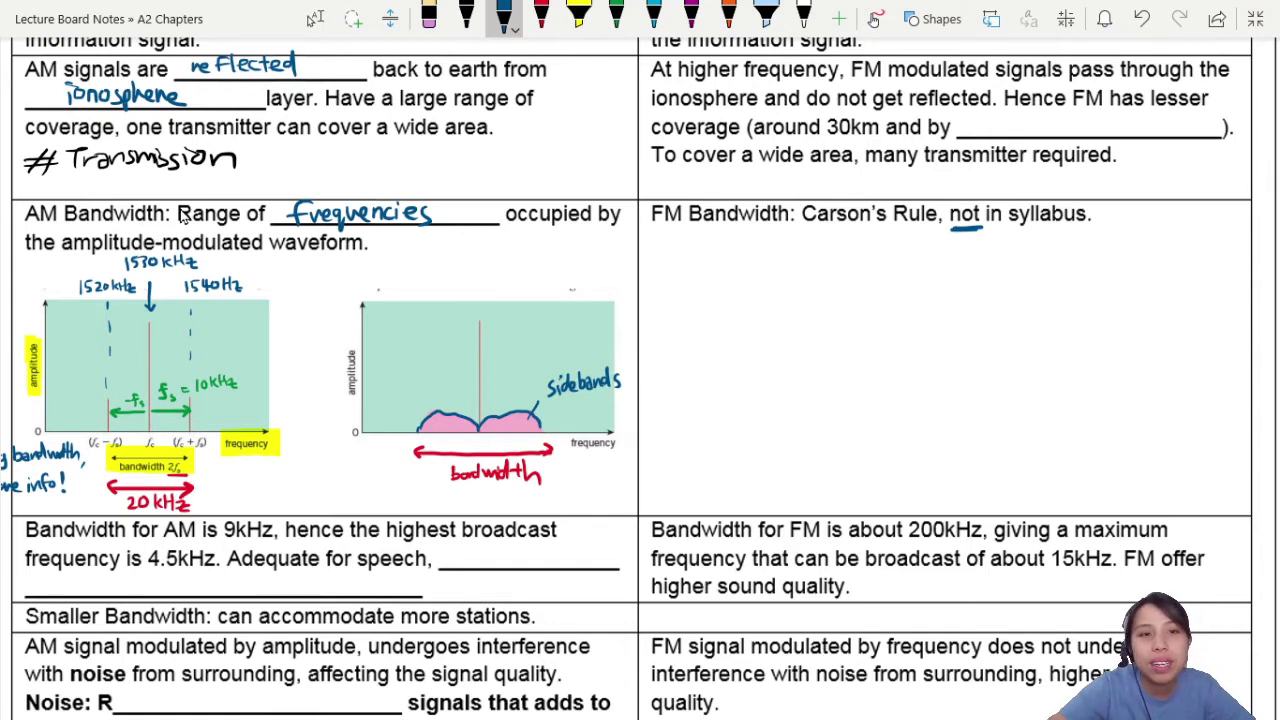
left_click_drag(533, 129, 544, 185)
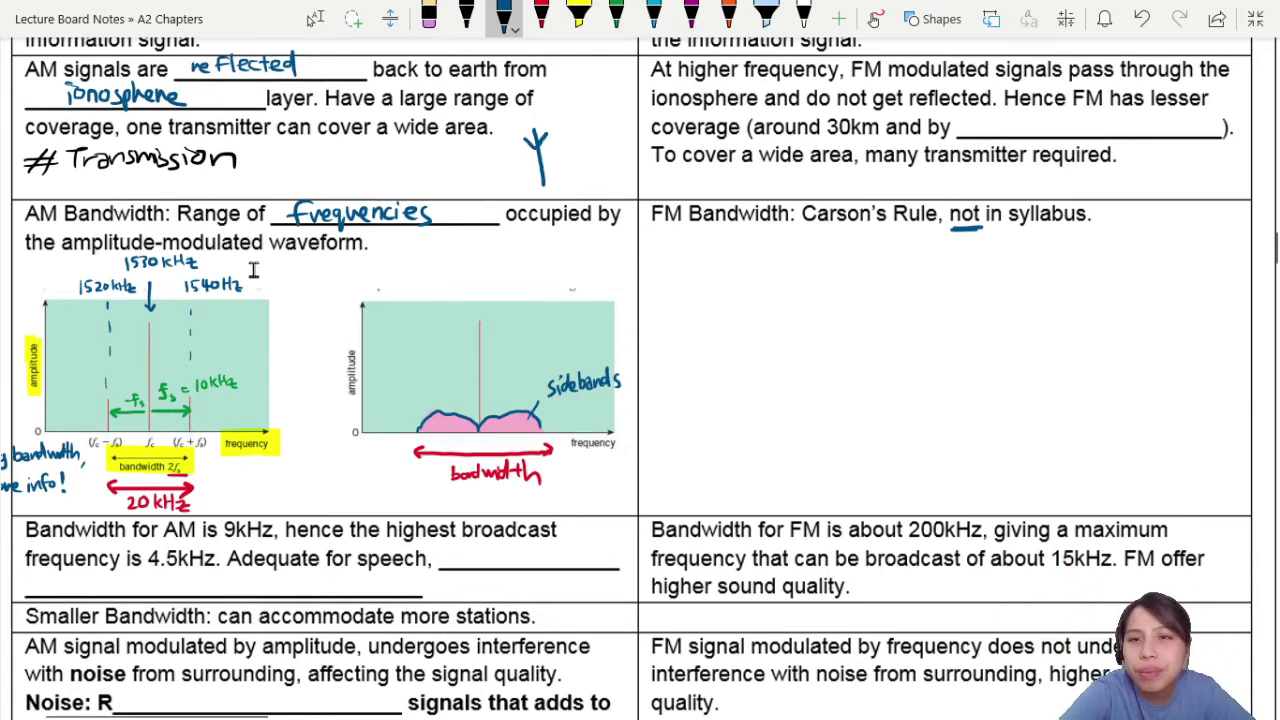
Underline "pass" in the FM coverage paragraph and write "line of sight" in its blank
scroll(569, 163, "up", 1)
scroll(569, 163, "down", 1)
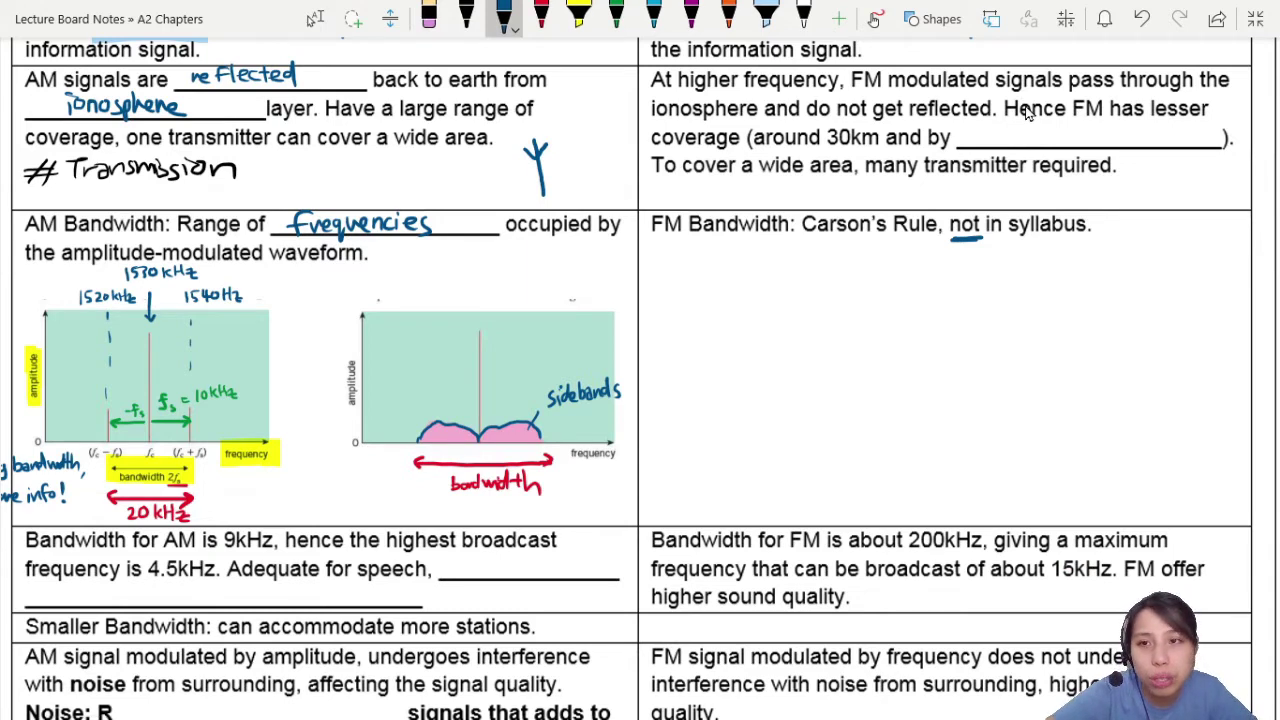
left_click_drag(1070, 88, 1118, 88)
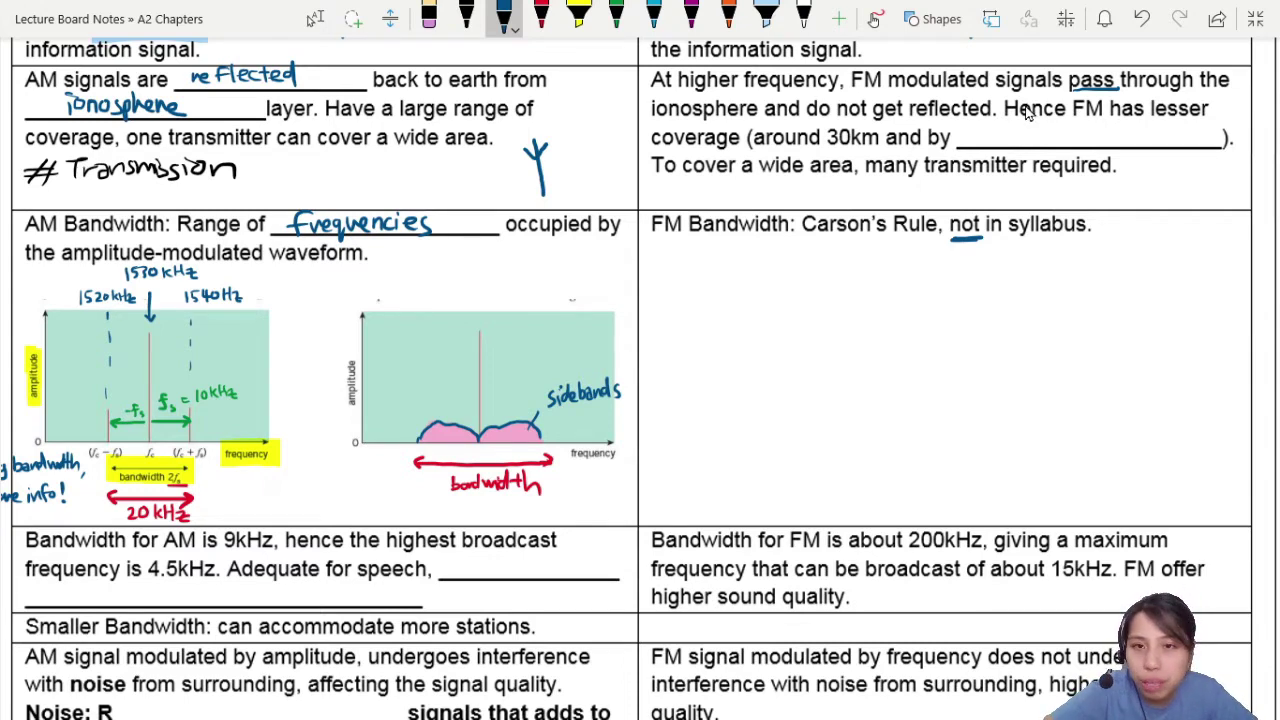
mouse_move(978, 128)
left_mouse_down()
mouse_move(1016, 140)
mouse_move(1042, 124)
mouse_move(1080, 152)
mouse_move(1116, 146)
left_mouse_up()
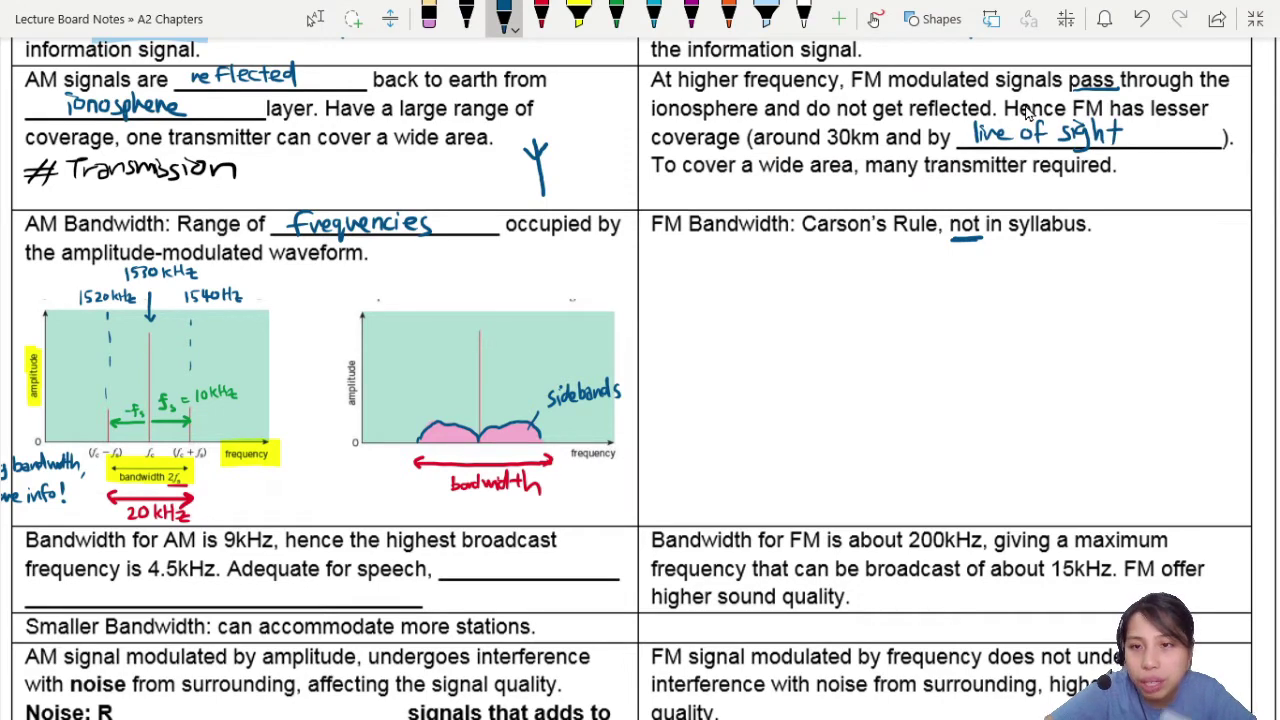
Underline "transmitter" in the FM coverage paragraph and sketch three small antennas and a hill beneath it
mouse_move(916, 176)
left_mouse_down()
mouse_move(1024, 172)
mouse_move(1052, 202)
left_mouse_up()
left_click_drag(1044, 176, 1052, 190)
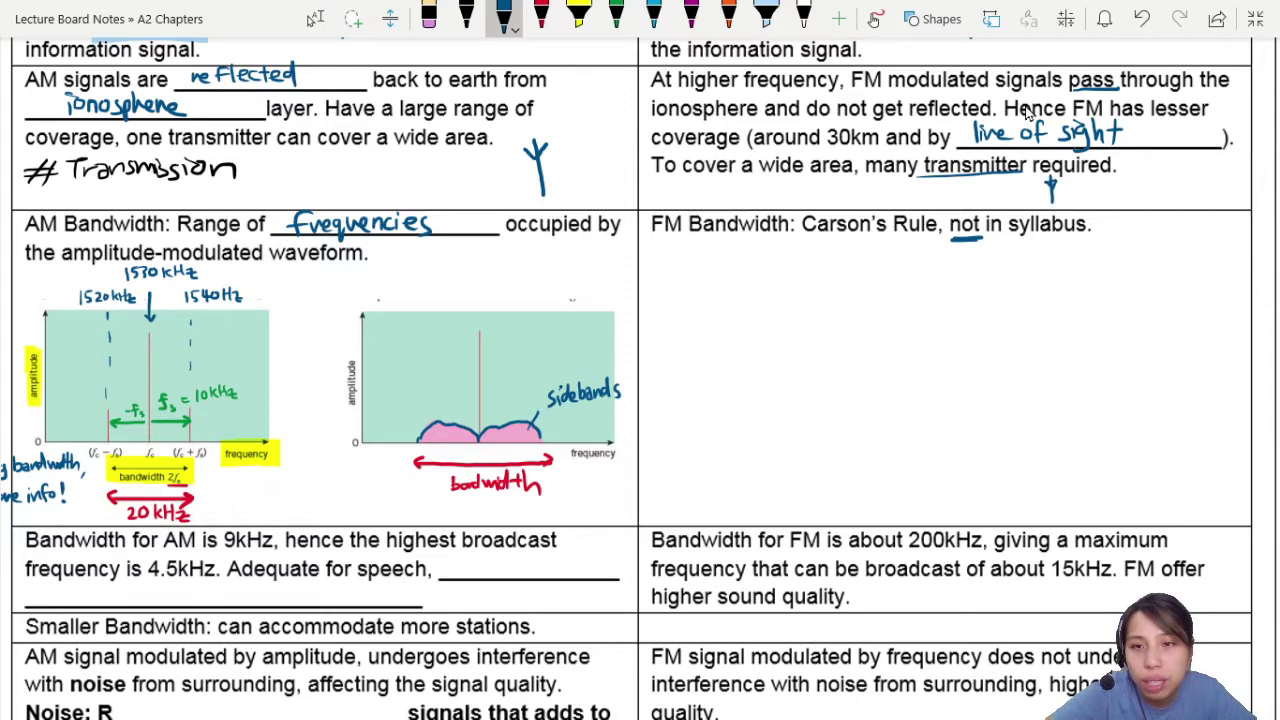
mouse_move(768, 178)
left_mouse_down()
mouse_move(768, 206)
mouse_move(776, 186)
left_mouse_up()
mouse_move(868, 206)
left_mouse_down()
mouse_move(906, 176)
mouse_move(920, 196)
left_mouse_up()
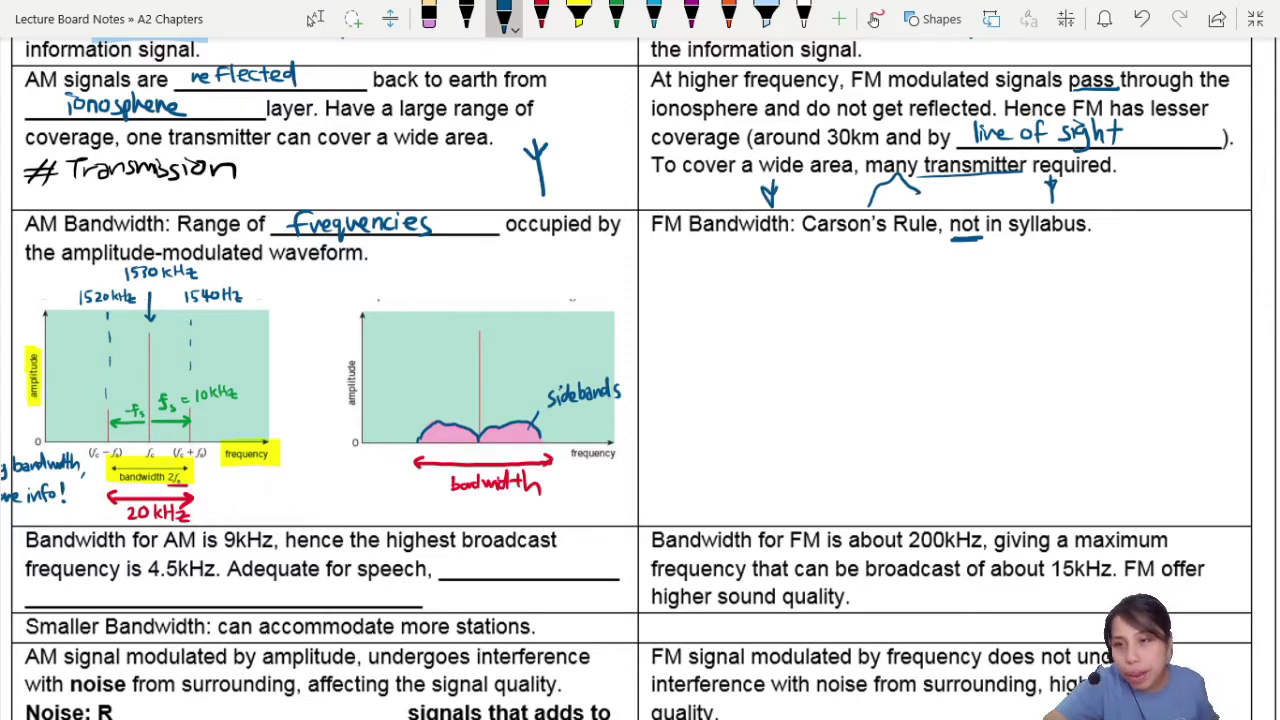
left_click_drag(1204, 174, 1205, 203)
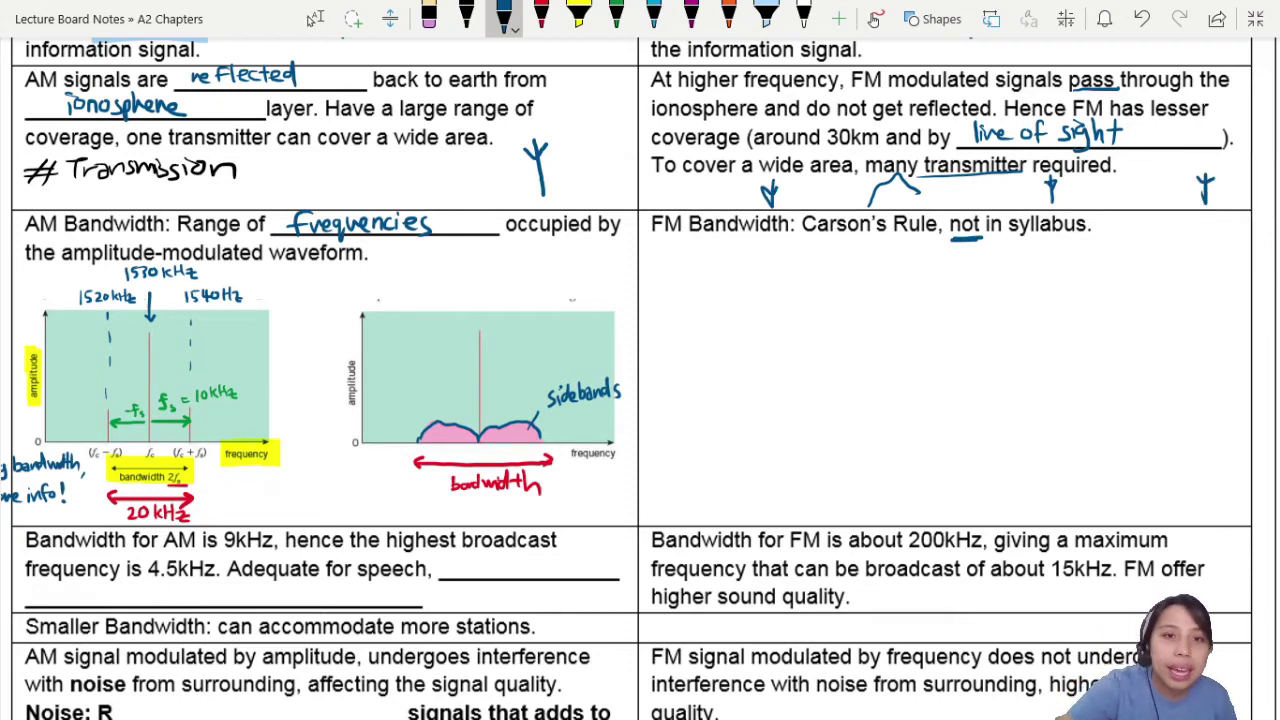
On the ionosphere diagram, draw a dark blue stick figure on the Earth's surface and box the "Ionosphere" label
left_click(514, 181)
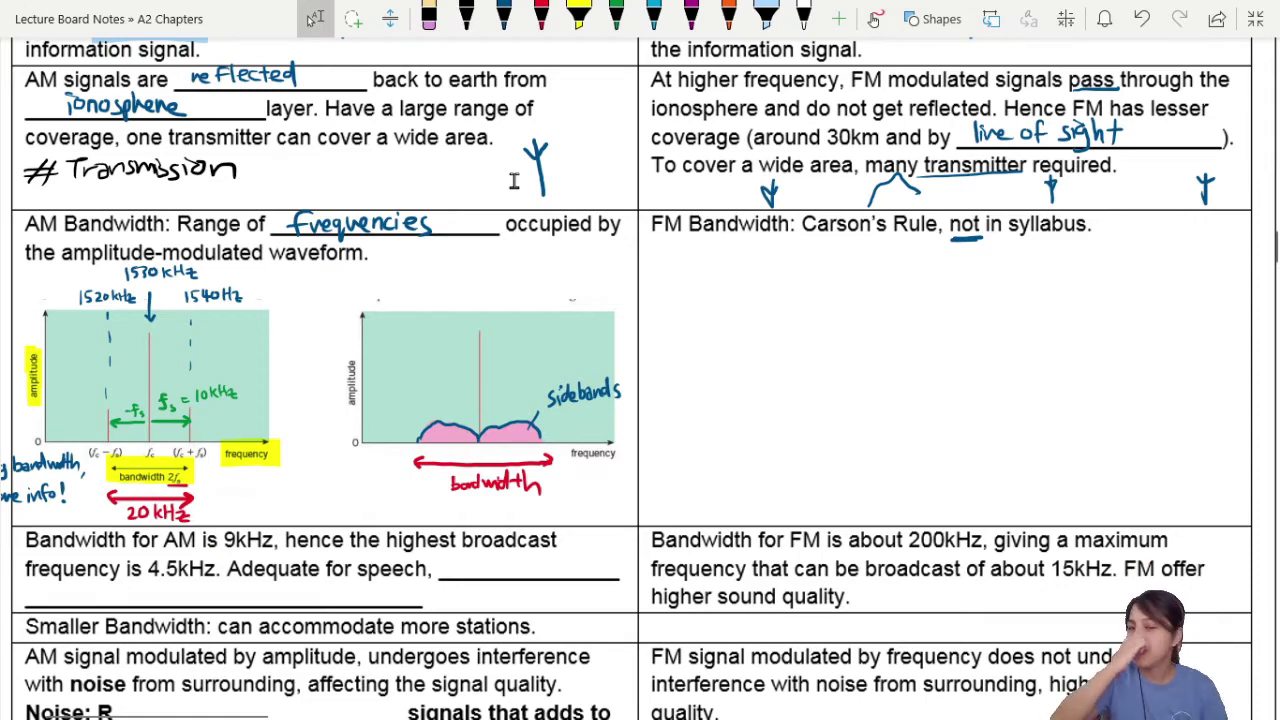
scroll(514, 180, "right", 15)
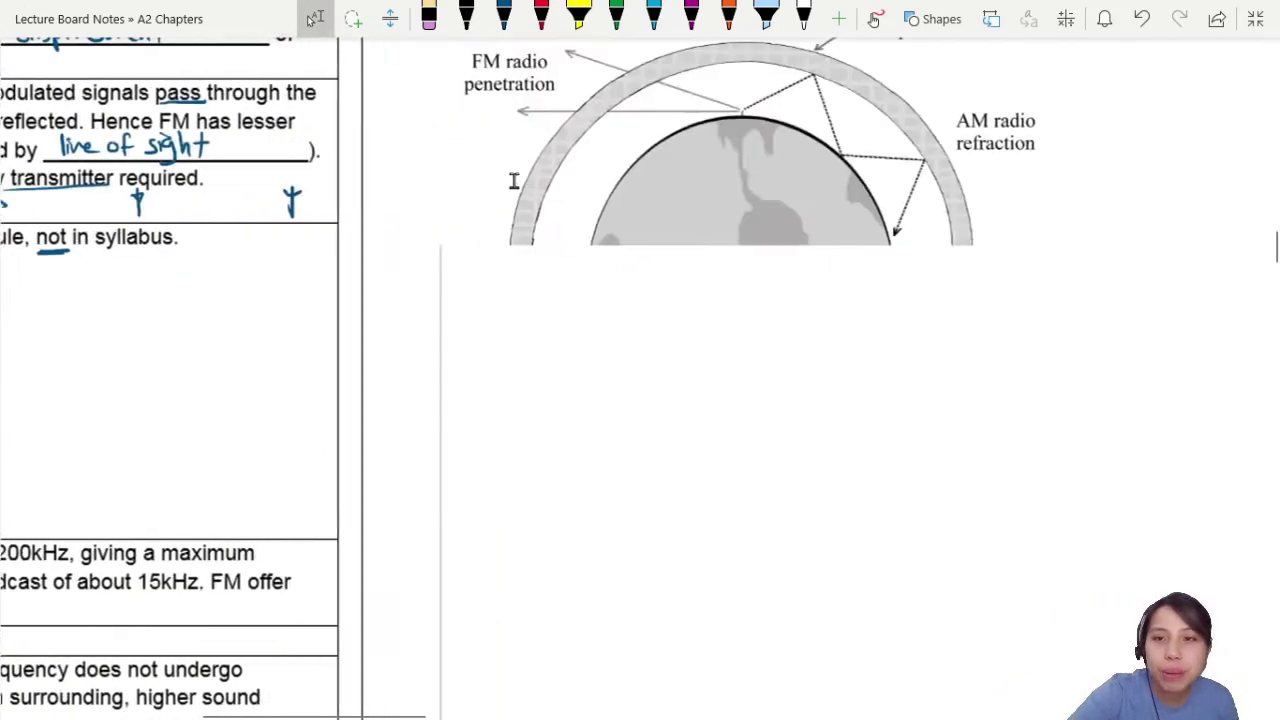
scroll(514, 180, "up", 5)
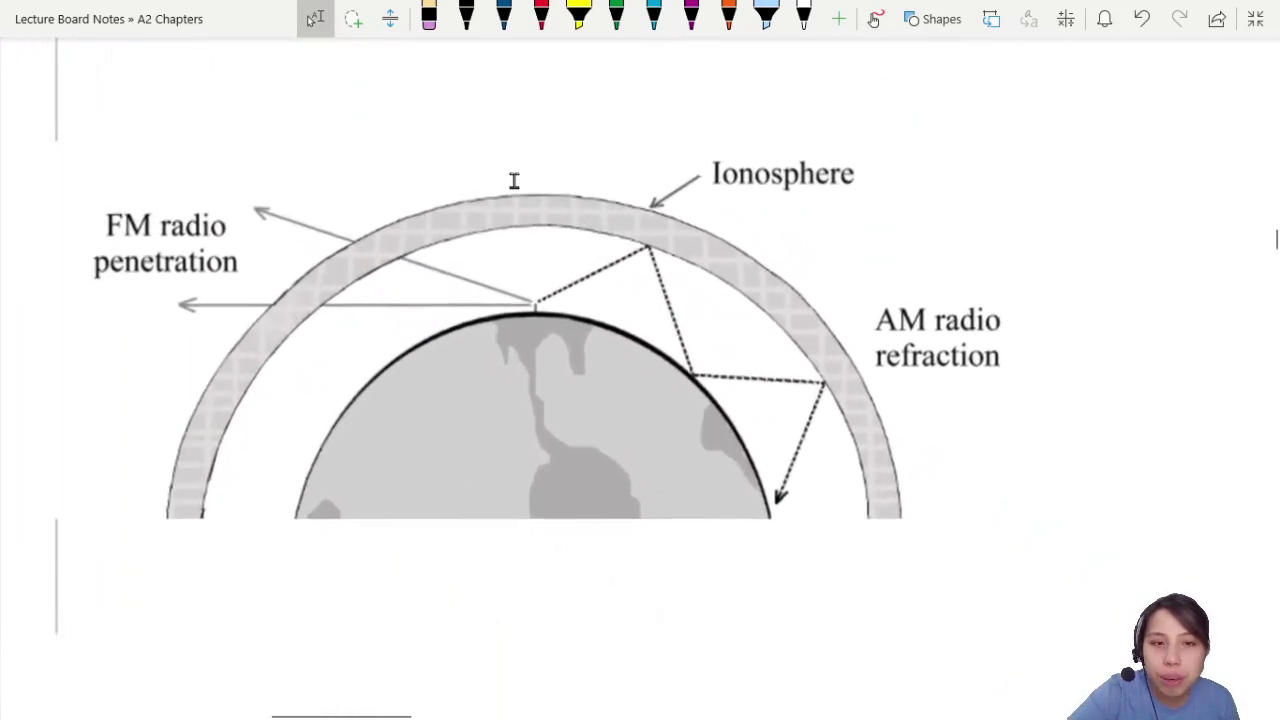
scroll(514, 180, "down", 1)
scroll(514, 180, "left", 1)
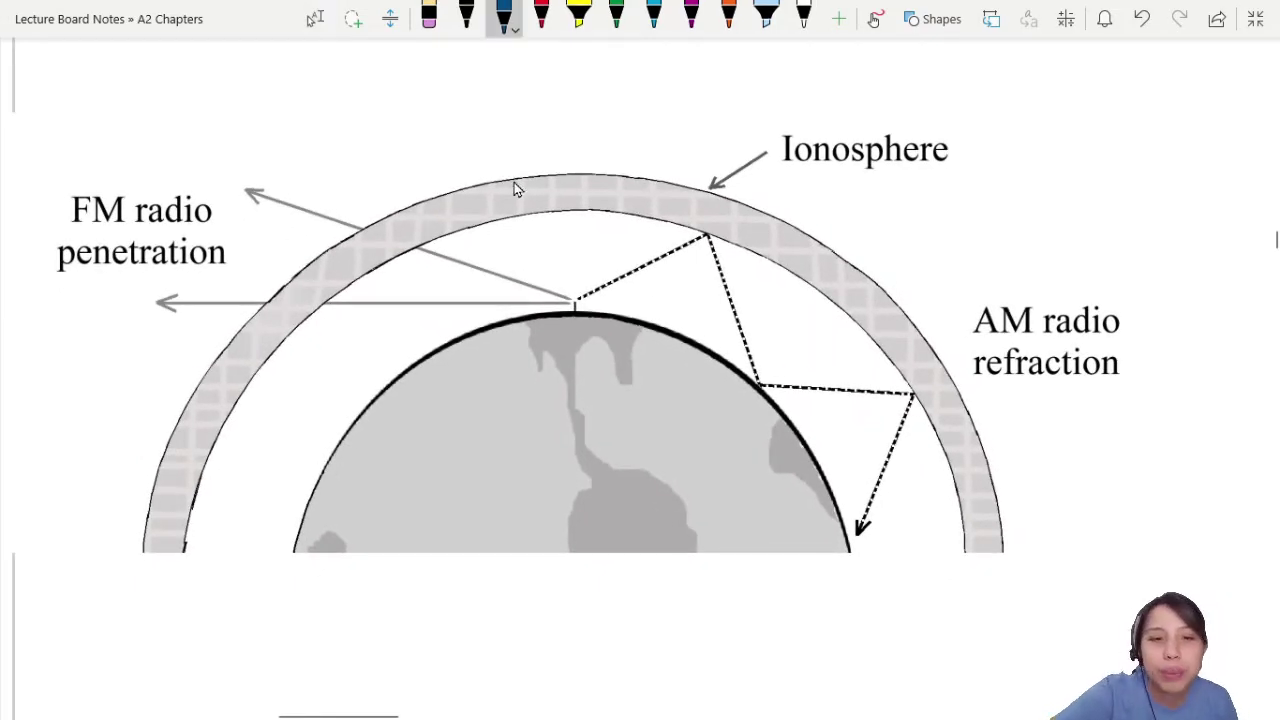
left_click_drag(349, 364, 367, 401)
mouse_move(361, 386)
left_mouse_down()
mouse_move(374, 394)
mouse_move(346, 386)
left_mouse_up()
left_click_drag(352, 376, 368, 378)
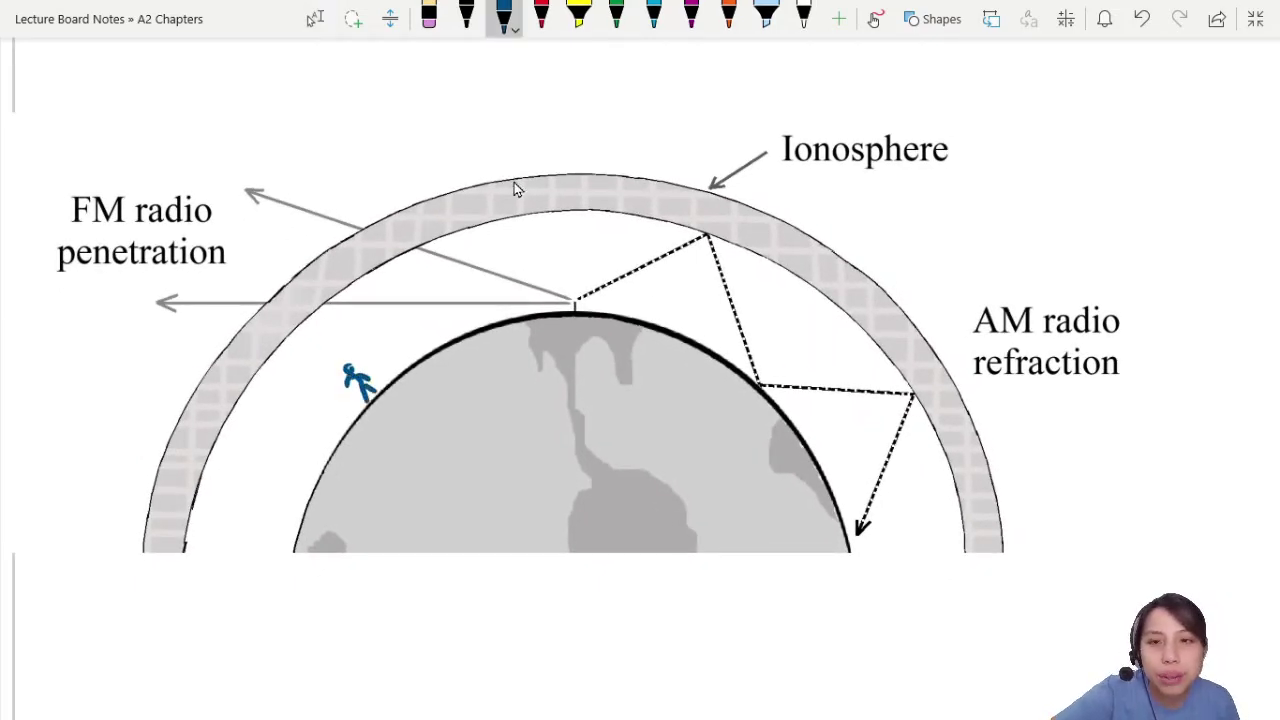
mouse_move(776, 130)
left_mouse_down()
mouse_move(886, 174)
mouse_move(958, 122)
mouse_move(790, 116)
mouse_move(774, 130)
left_mouse_up()
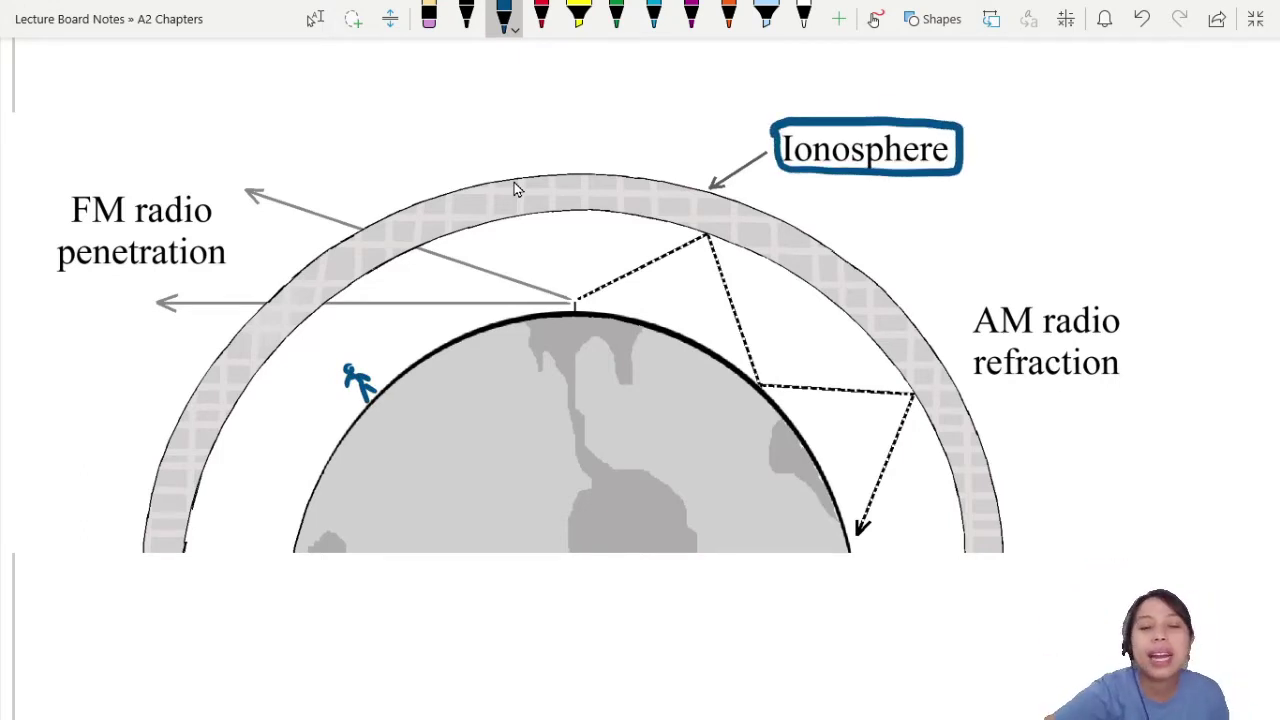
Highlight the transmitter on top of the Earth in yellow and circle the "FM radio penetration" label in green
left_click(578, 15)
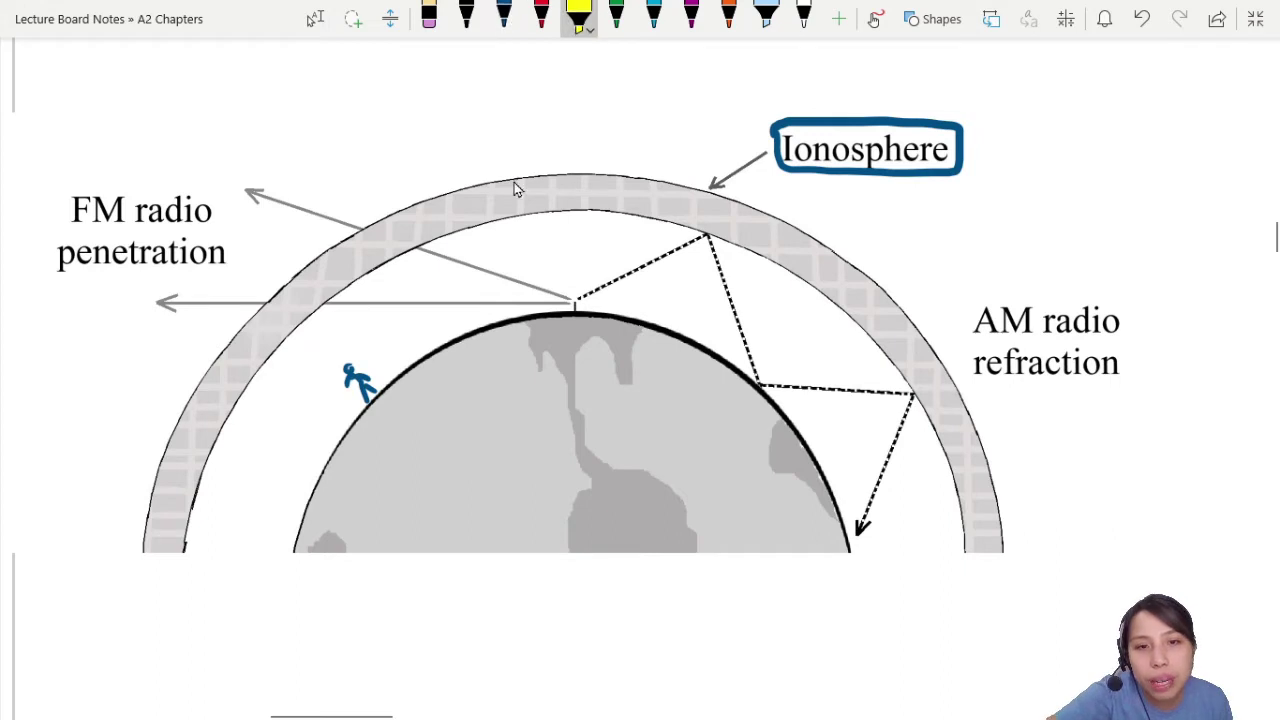
mouse_move(572, 268)
left_mouse_down()
mouse_move(572, 338)
mouse_move(572, 296)
left_mouse_up()
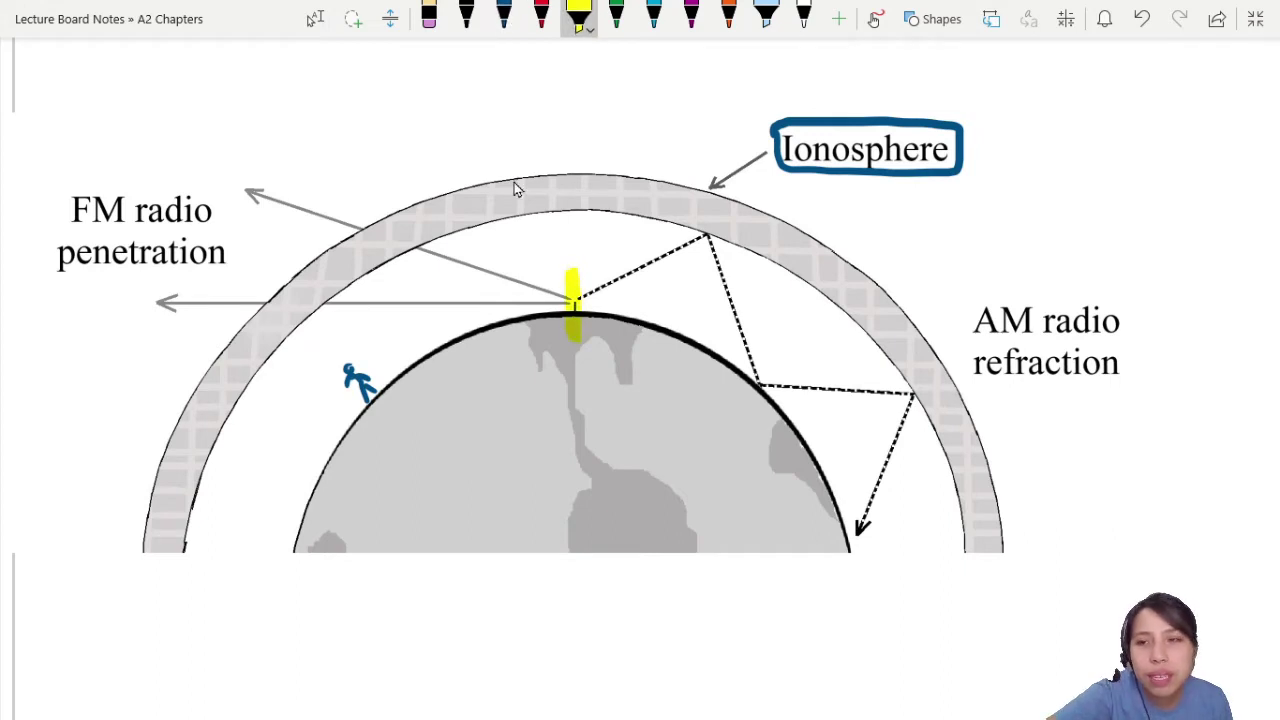
left_click(616, 15)
mouse_move(145, 188)
left_mouse_down()
mouse_move(5, 262)
mouse_move(168, 172)
left_mouse_up()
Mark the two FM rays in green and draw two more green arrows from the transmitter up through the ionosphere
left_click_drag(294, 218, 440, 252)
left_click_drag(288, 302, 372, 298)
mouse_move(568, 296)
left_mouse_down()
mouse_move(518, 128)
mouse_move(534, 143)
mouse_move(660, 148)
left_mouse_up()
left_click_drag(634, 158, 662, 154)
mouse_move(568, 306)
left_mouse_down()
mouse_move(850, 302)
mouse_move(822, 320)
mouse_move(874, 358)
mouse_move(868, 367)
left_mouse_up()
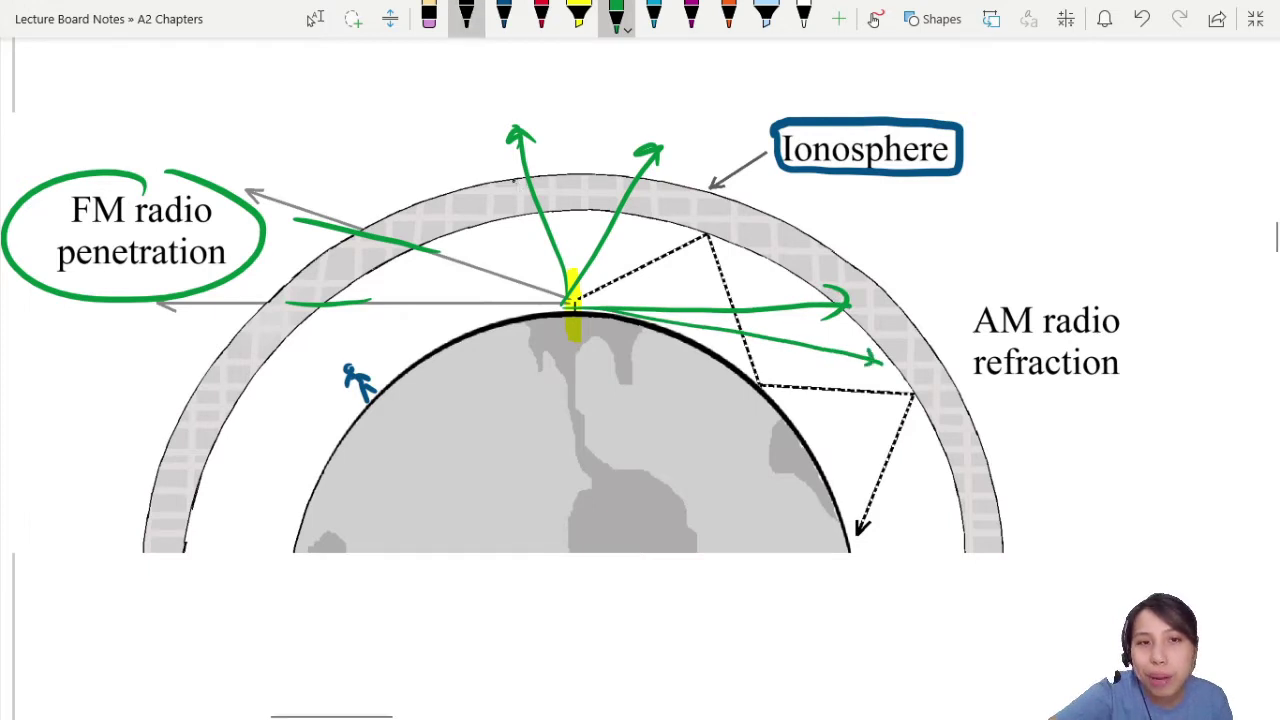
left_click(429, 18)
left_click_drag(836, 290, 868, 366)
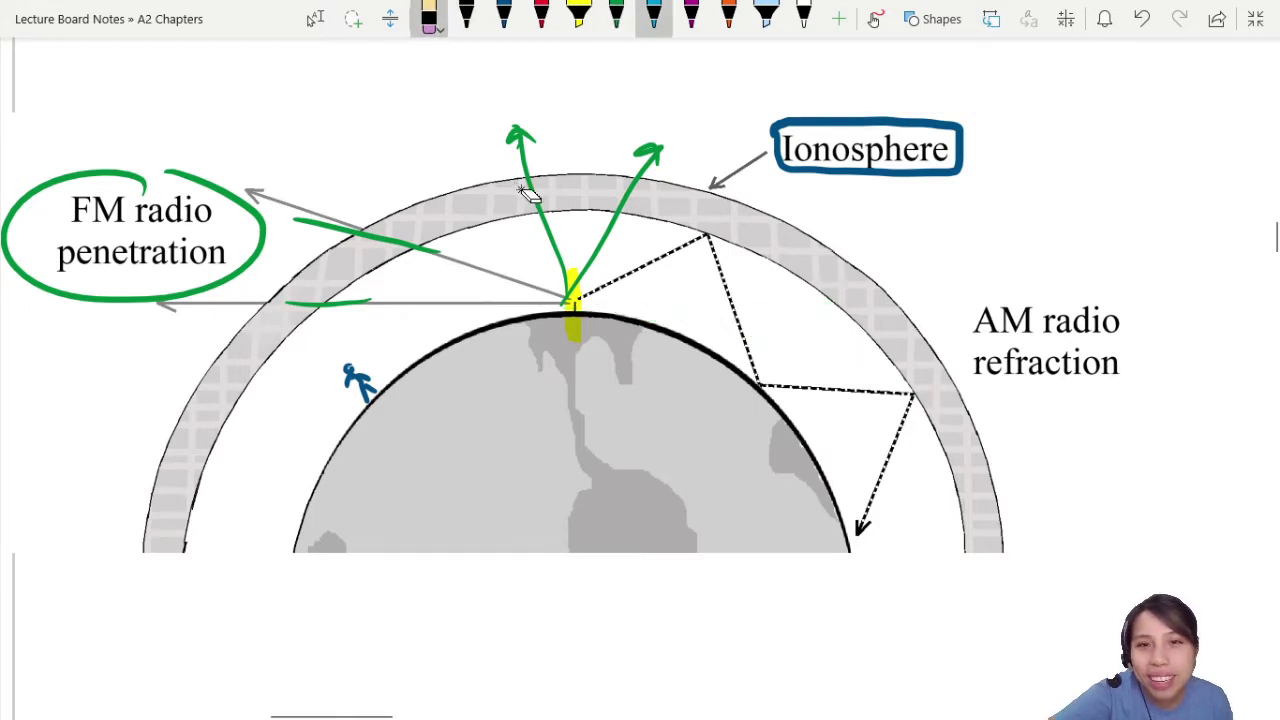
Circle the "AM radio refraction" label in purple and trace the bouncing AM path, extending it below the diagram
left_click(728, 15)
left_click(691, 15)
mouse_move(977, 298)
left_mouse_down()
mouse_move(966, 372)
mouse_move(966, 285)
left_mouse_up()
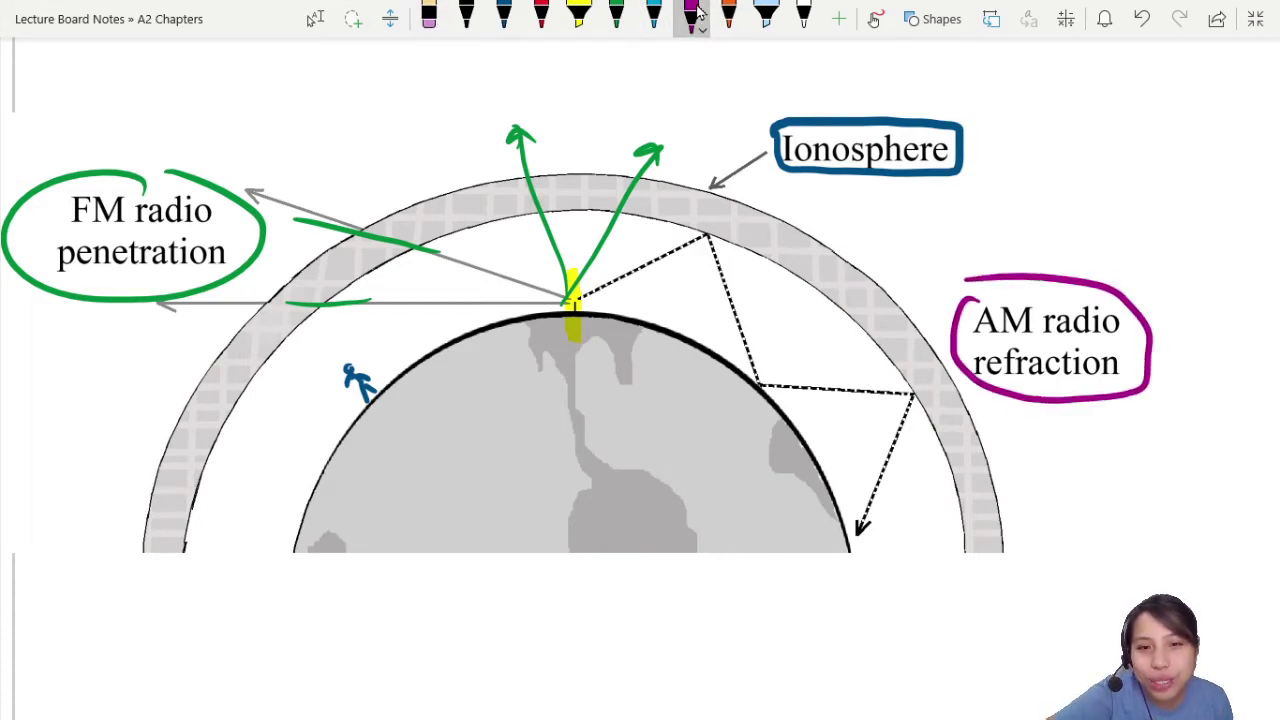
mouse_move(570, 300)
left_mouse_down()
mouse_move(706, 233)
mouse_move(752, 380)
mouse_move(916, 392)
mouse_move(860, 518)
mouse_move(924, 606)
mouse_move(878, 630)
left_mouse_up()
left_click_drag(864, 648, 890, 708)
left_click_drag(872, 708, 742, 697)
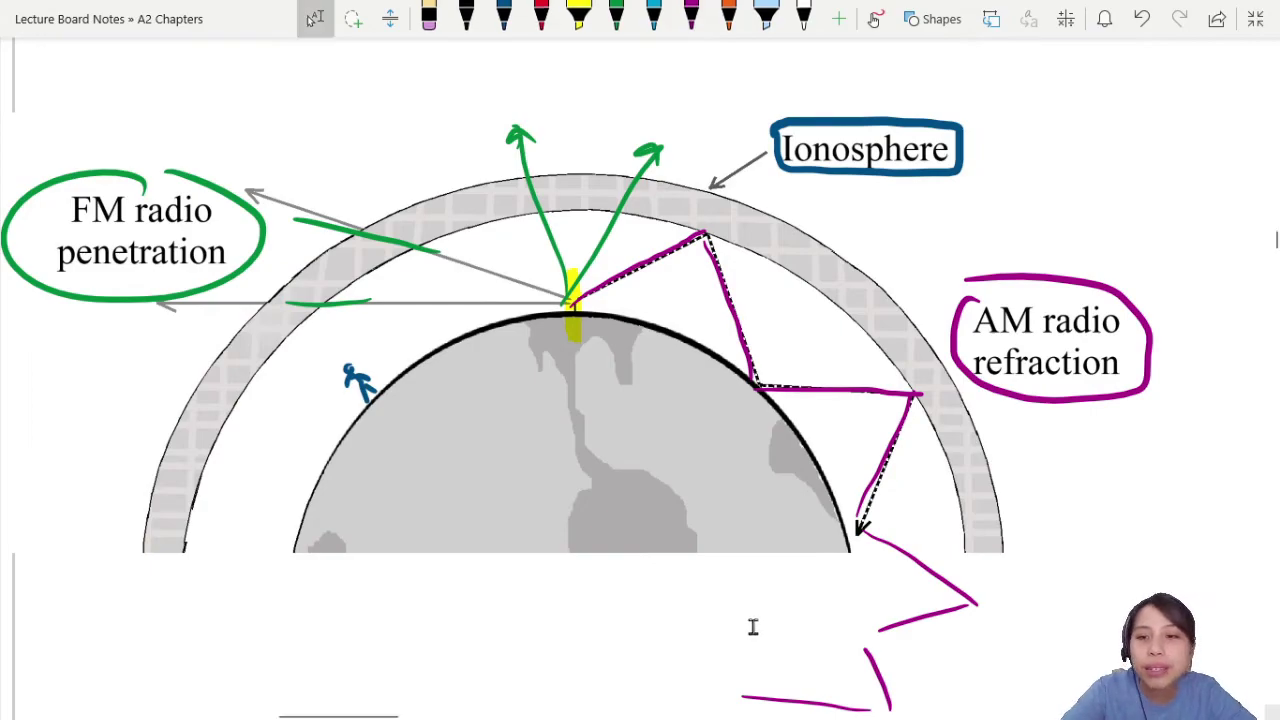
Return to the comparison table and examine the AM and FM rows on bandwidth, noise and transmitters
scroll(748, 620, "down", 15)
scroll(753, 627, "left", 5)
scroll(753, 627, "down", 5)
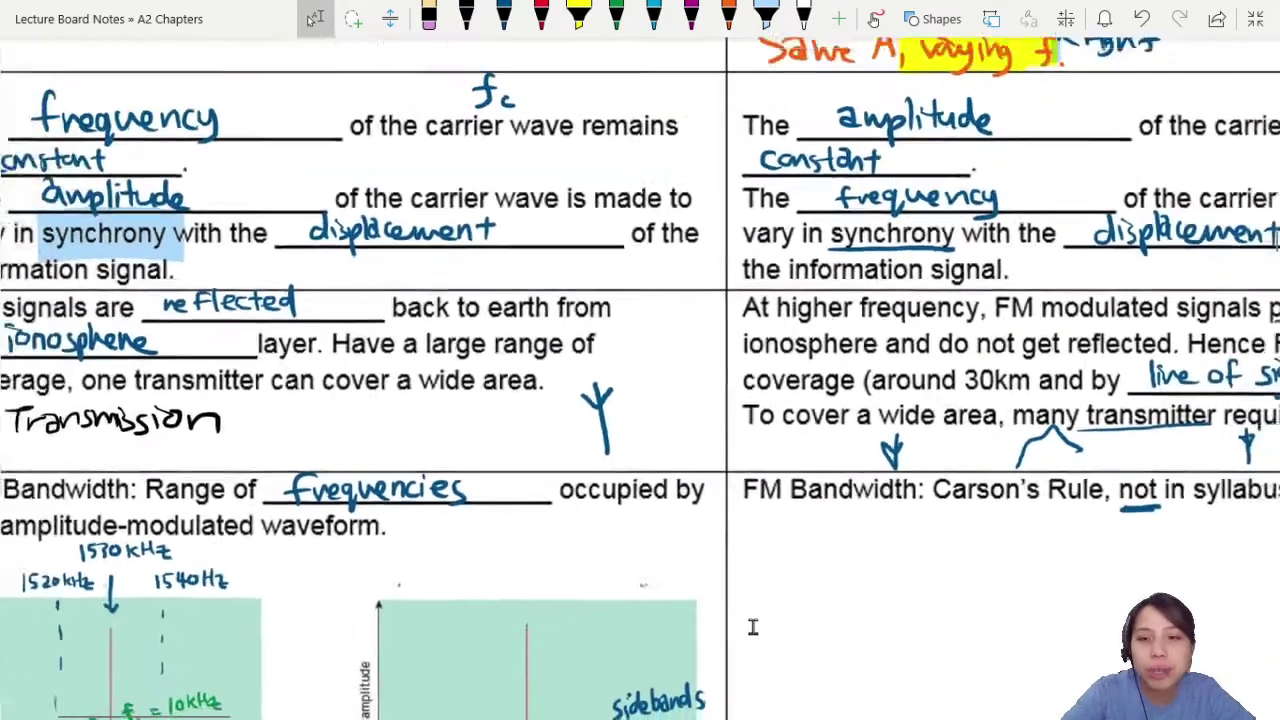
scroll(753, 627, "down", 5)
scroll(753, 627, "down", 5)
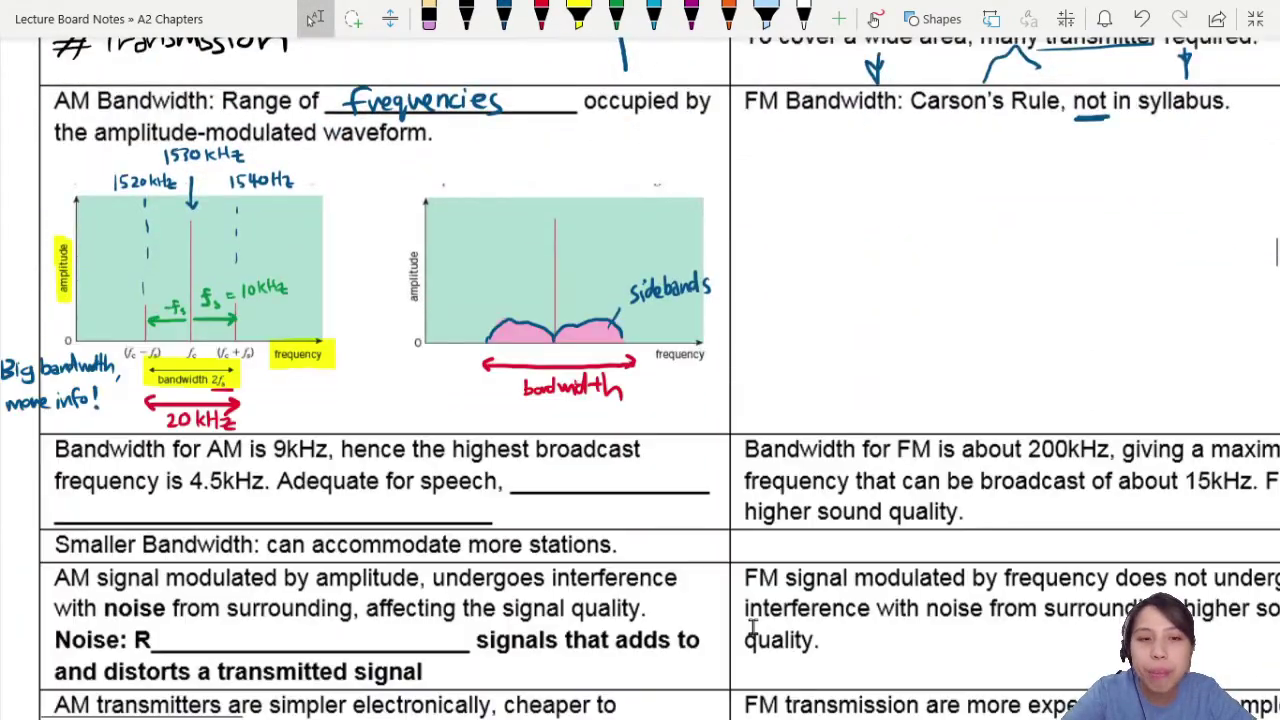
scroll(753, 627, "up", 3)
scroll(753, 627, "down", 1)
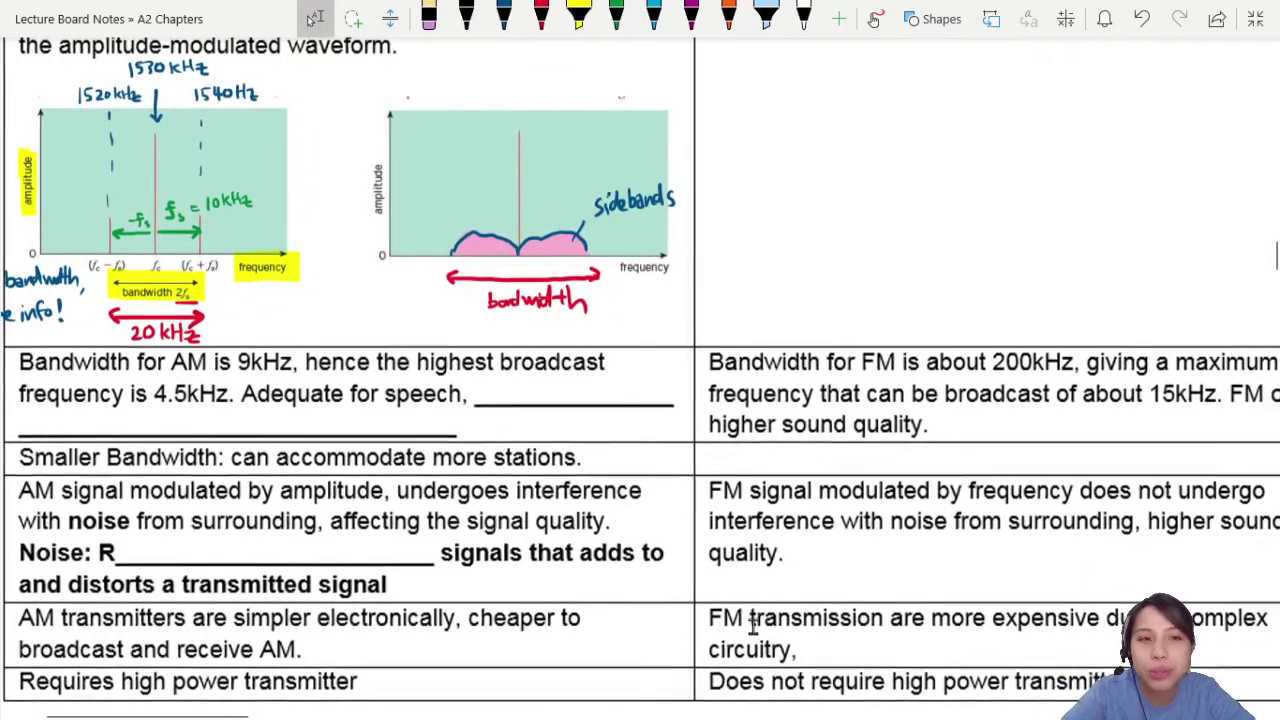
scroll(753, 627, "up", 2)
scroll(753, 627, "down", 1)
scroll(753, 627, "down", 1)
scroll(753, 627, "up", 1)
scroll(753, 627, "up", 1)
scroll(753, 627, "right", 1)
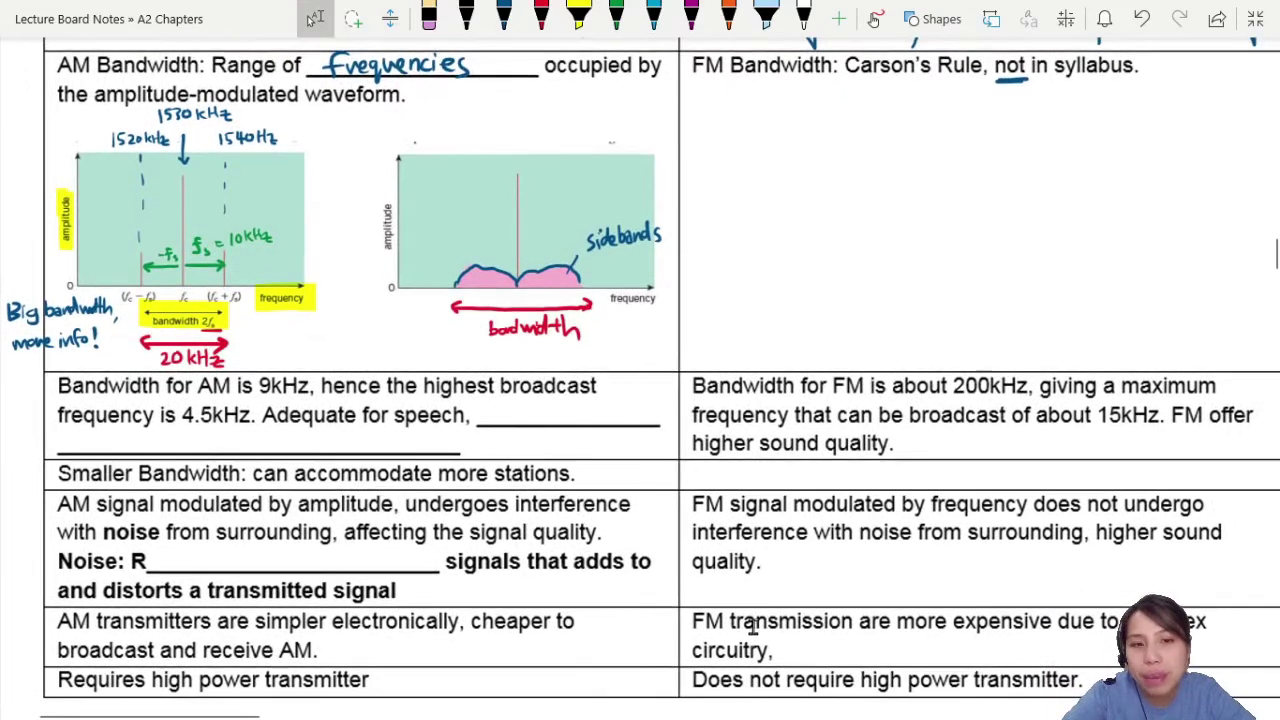
scroll(753, 627, "down", 1)
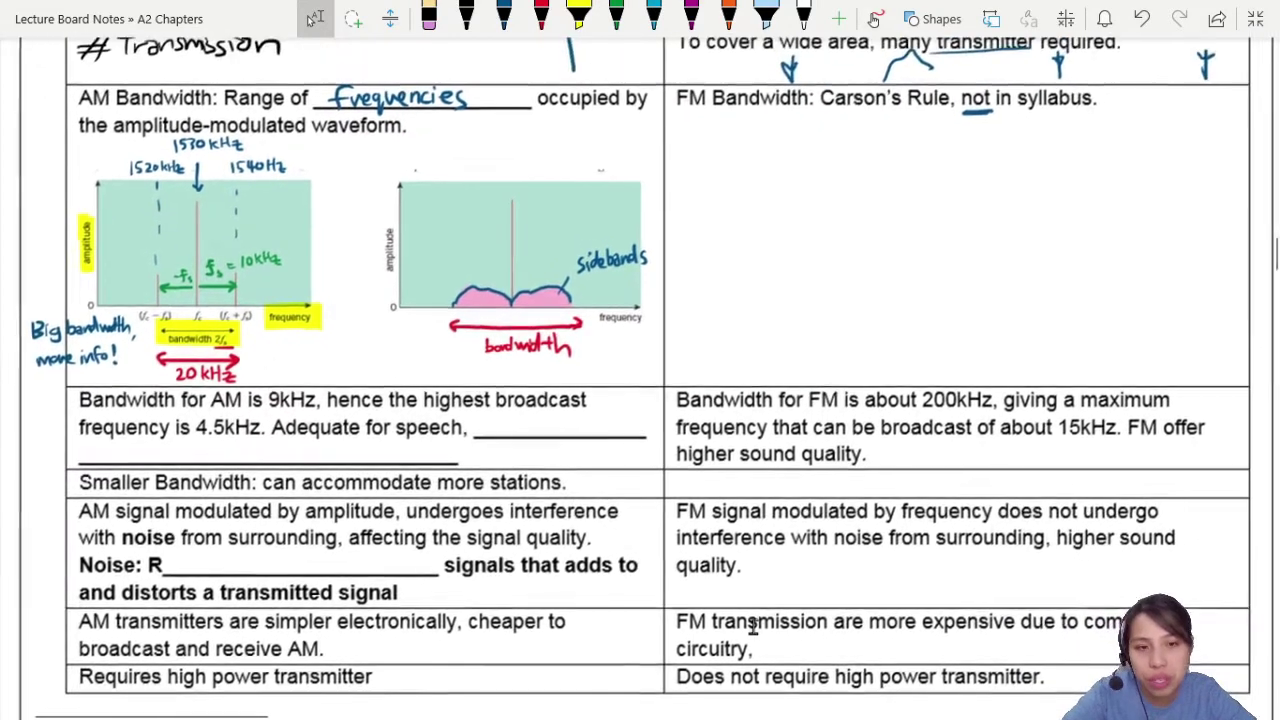
Underline 9 and 4.5kHz in the AM bandwidth row in blue and fill the blank with "lack of quality for music"
scroll(753, 627, "right", 1)
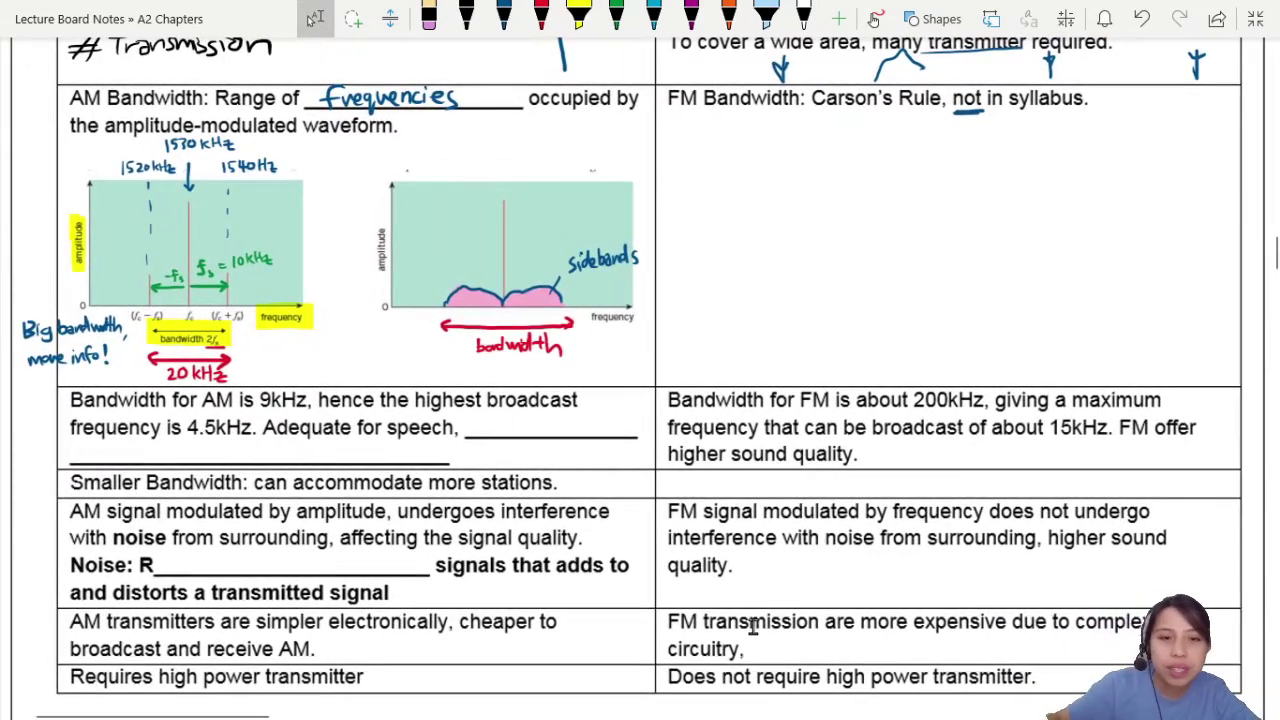
left_click(692, 19)
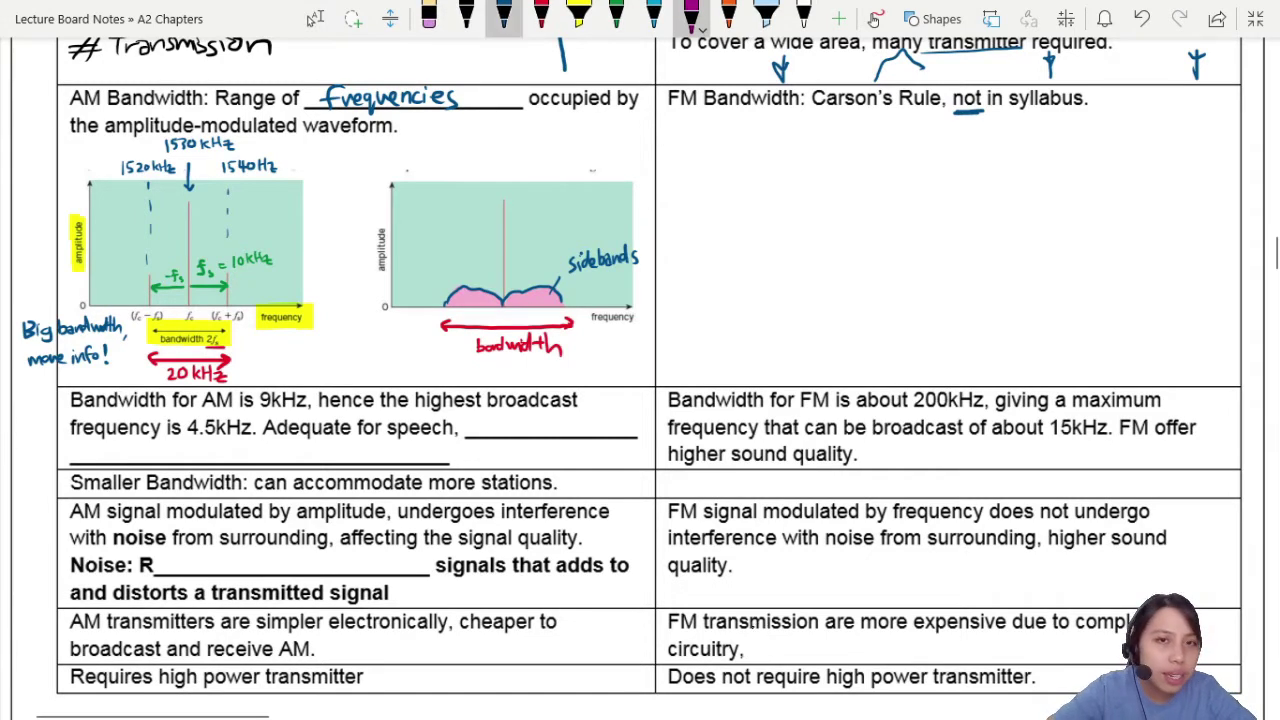
left_click(504, 19)
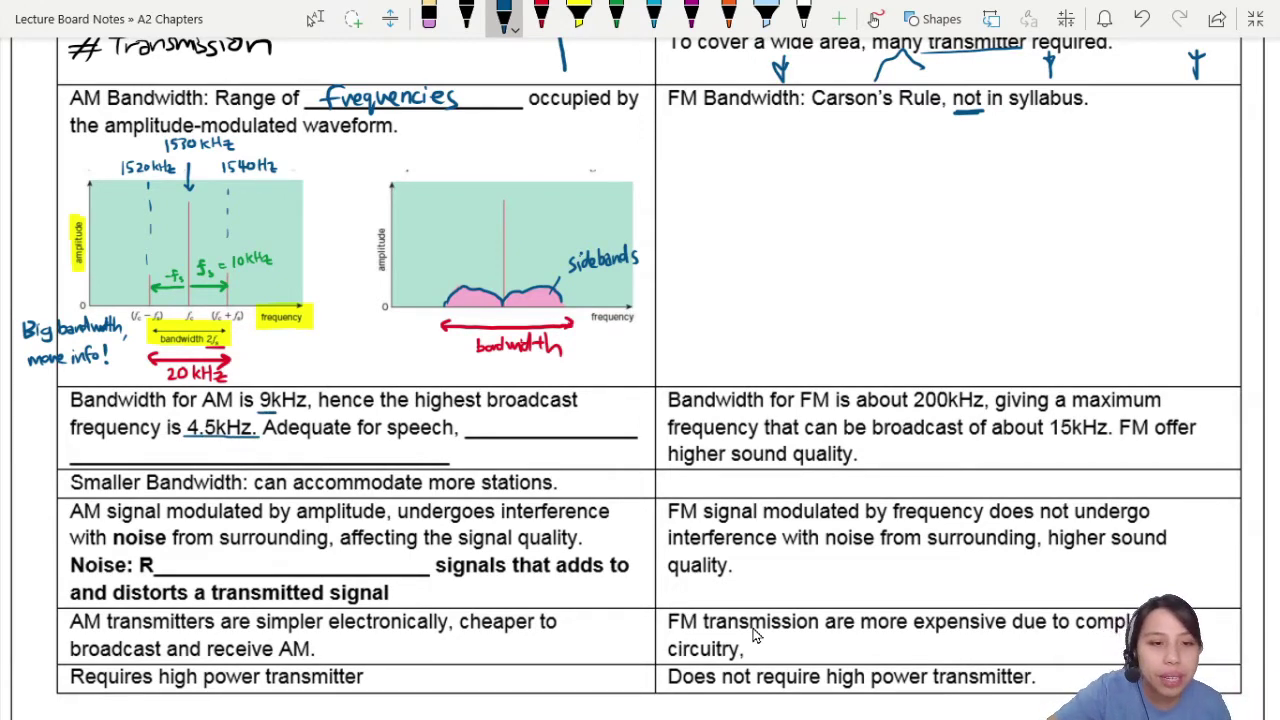
left_click_drag(184, 437, 262, 436)
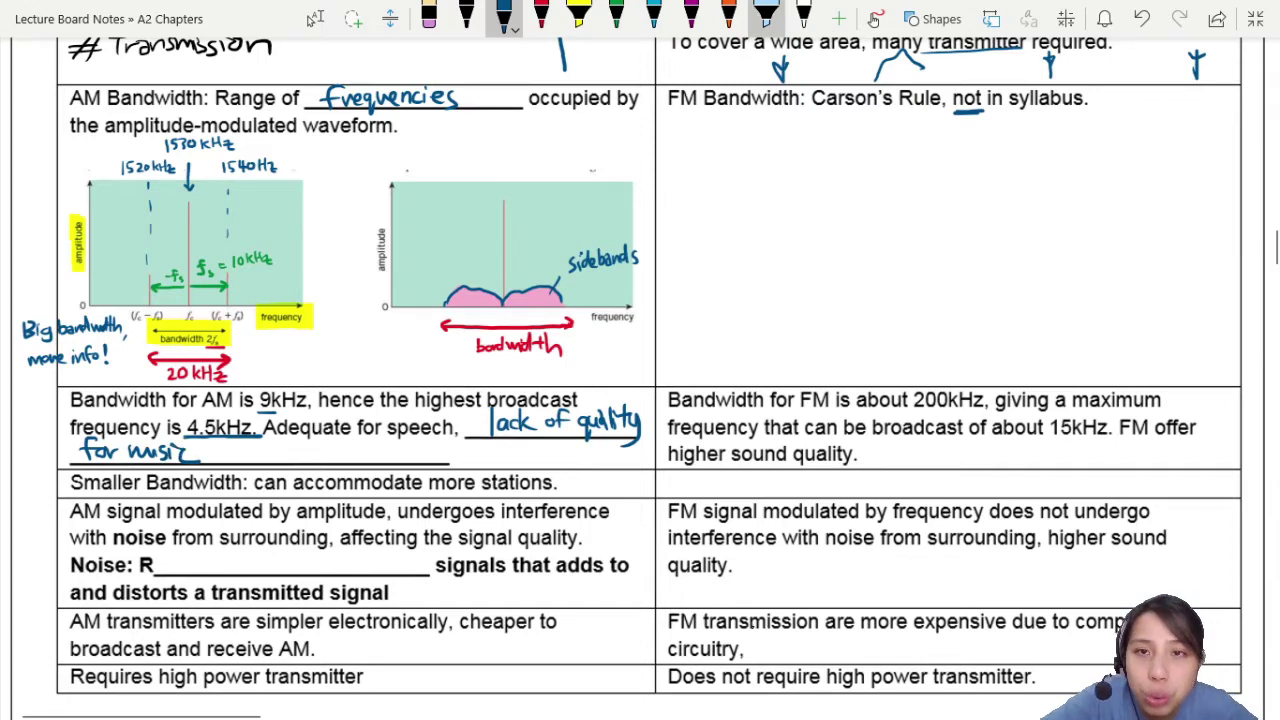
Highlight the AM bandwidth of 9kHz and the FM bandwidth of 200kHz in light blue
left_click(766, 18)
left_click_drag(258, 400, 311, 400)
left_click_drag(912, 400, 994, 400)
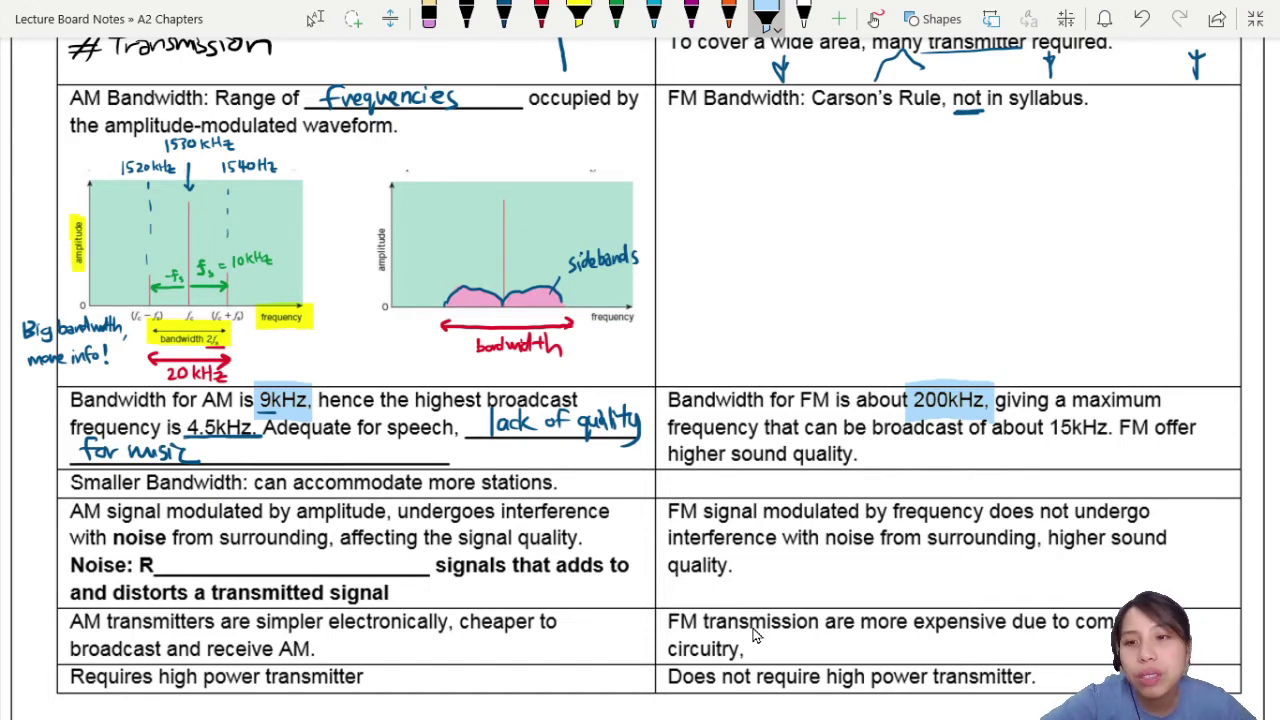
Box 15kHz in blue with an arrow to the note "Human hearing range", and underline "higher" in the FM row
left_click(504, 18)
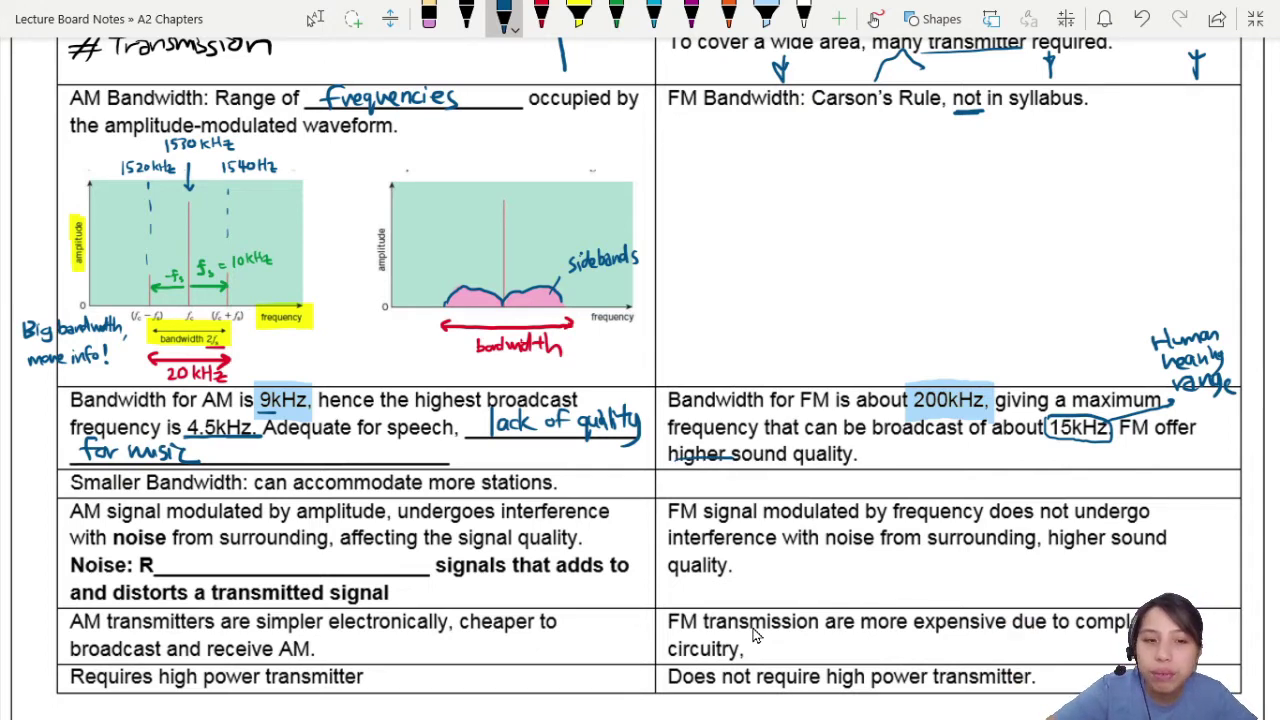
key("ctrl+z")
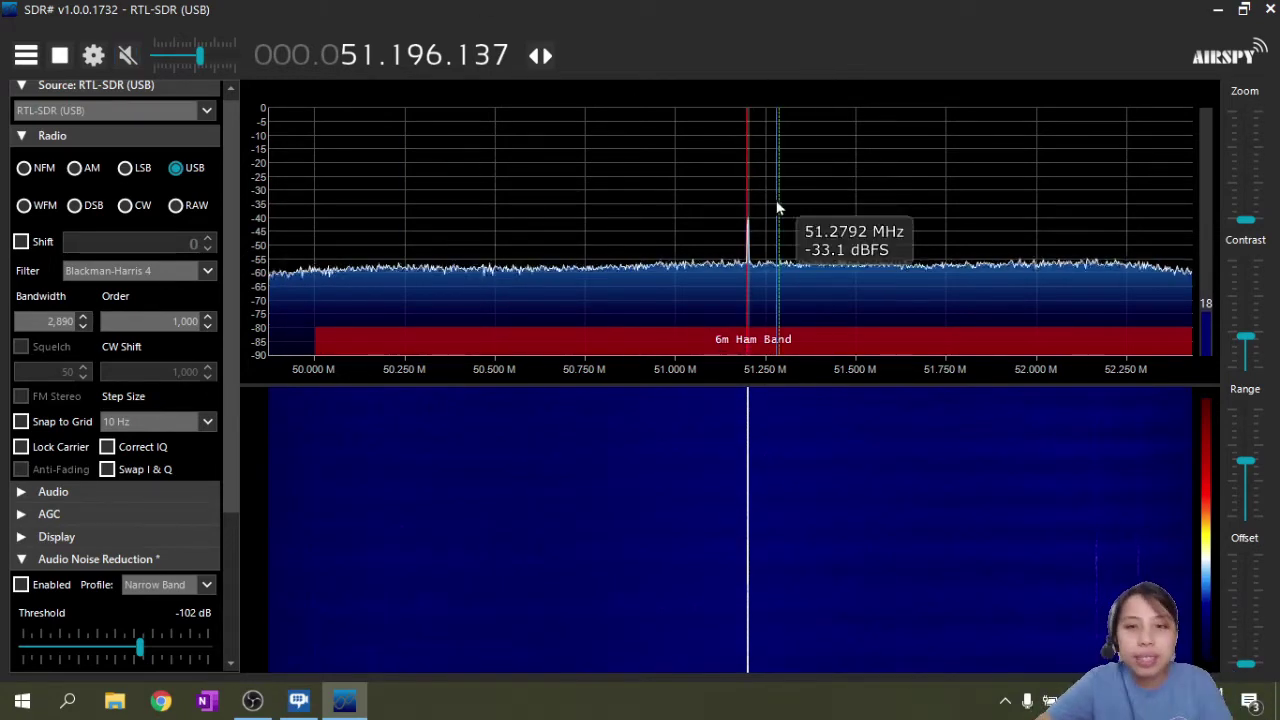
Switch to SDR#, tune near the spike at about 51.2 MHz, and listen briefly at a raised volume before muting again
left_click(768, 265)
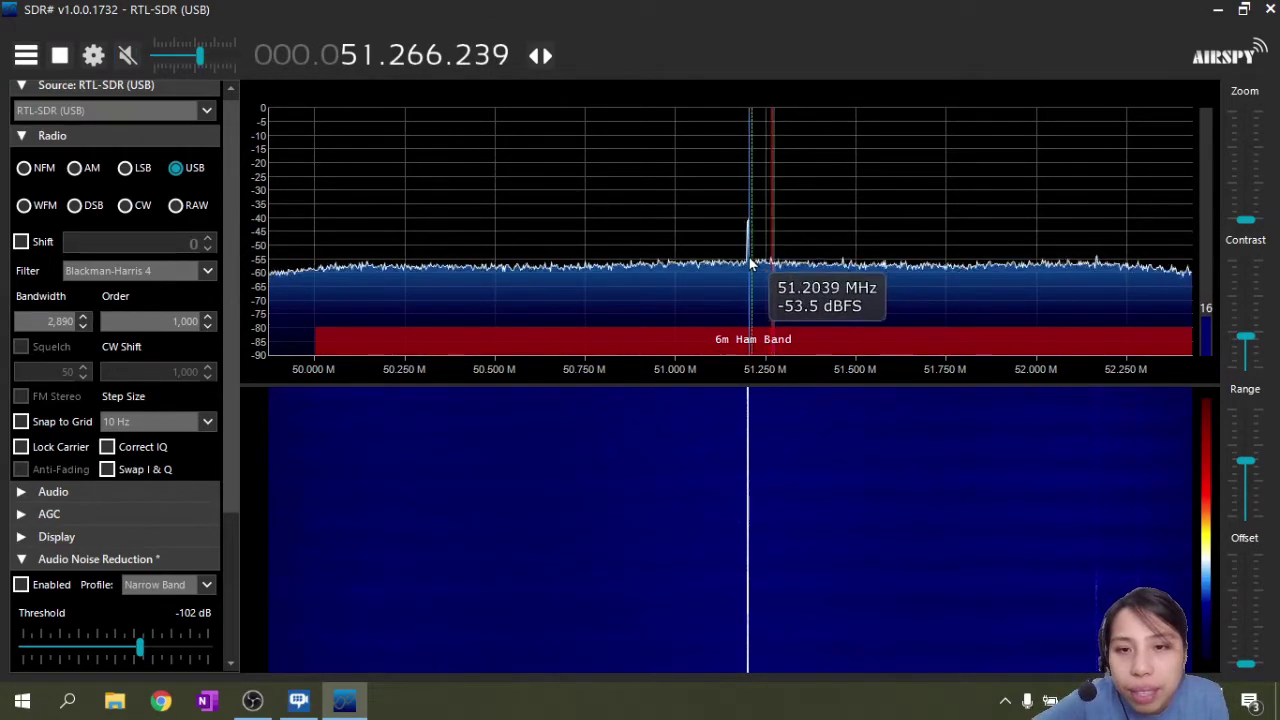
left_click(731, 264)
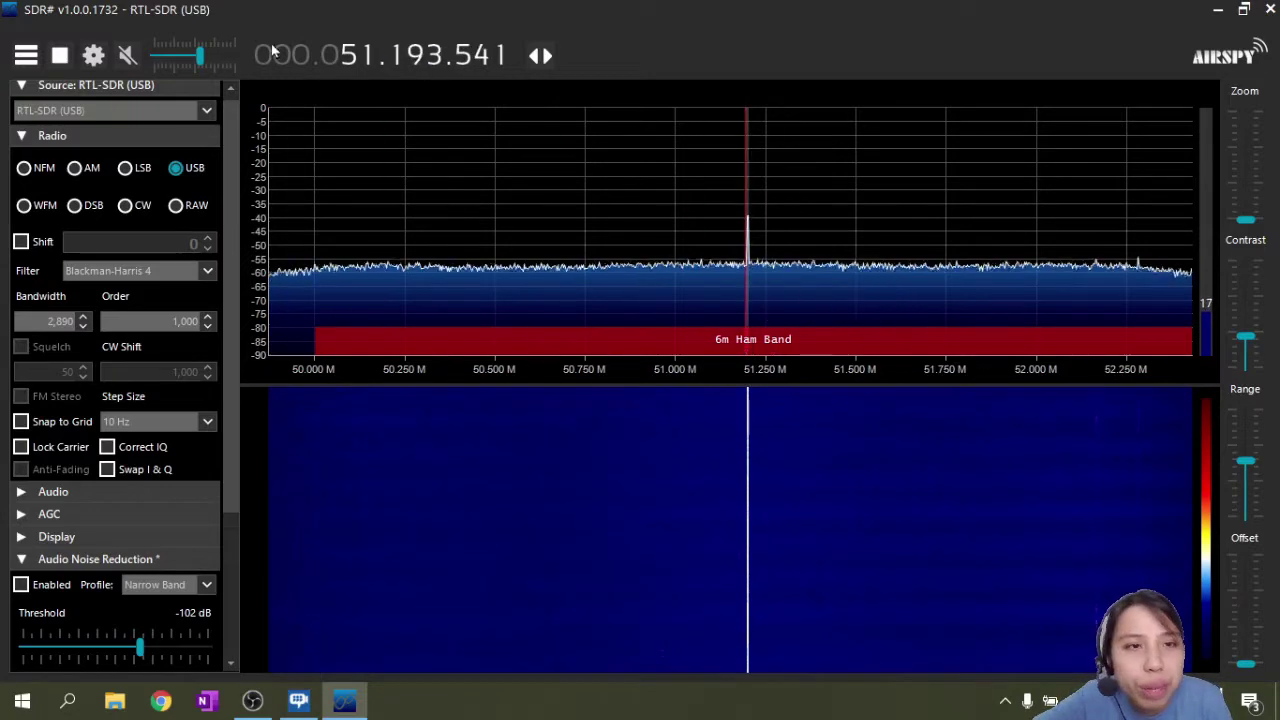
left_click(127, 55)
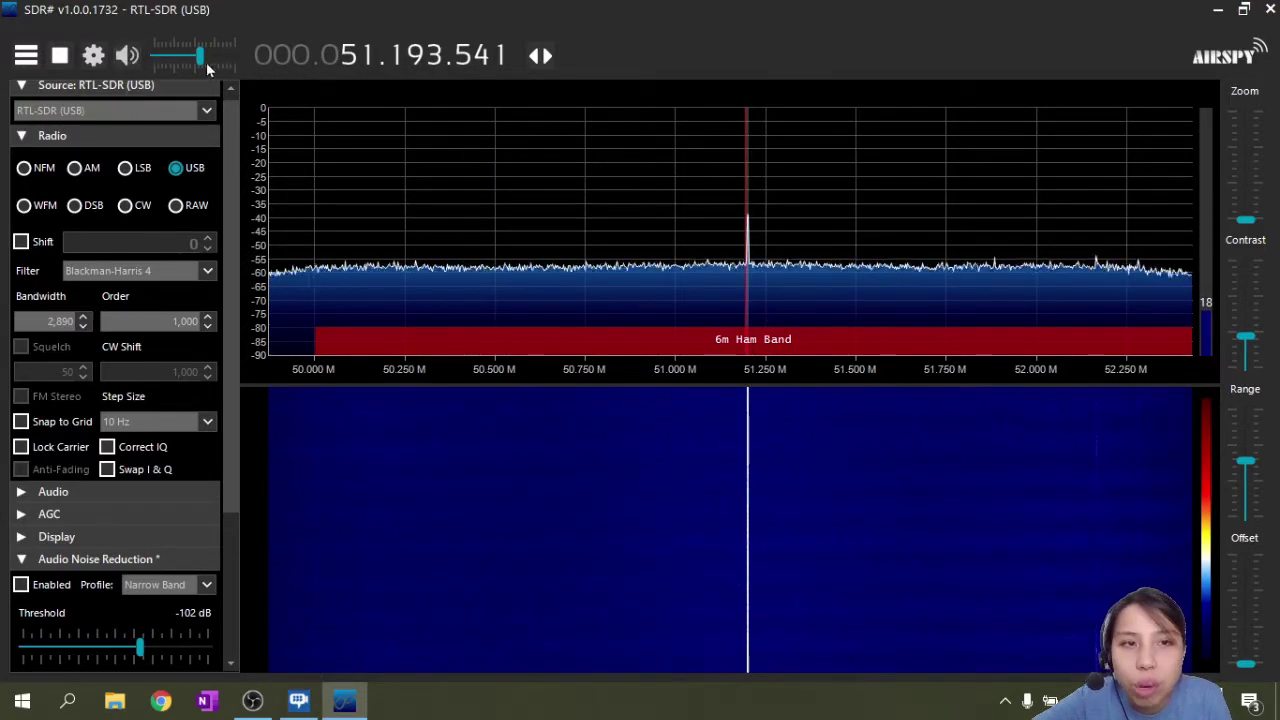
left_click_drag(200, 55, 207, 58)
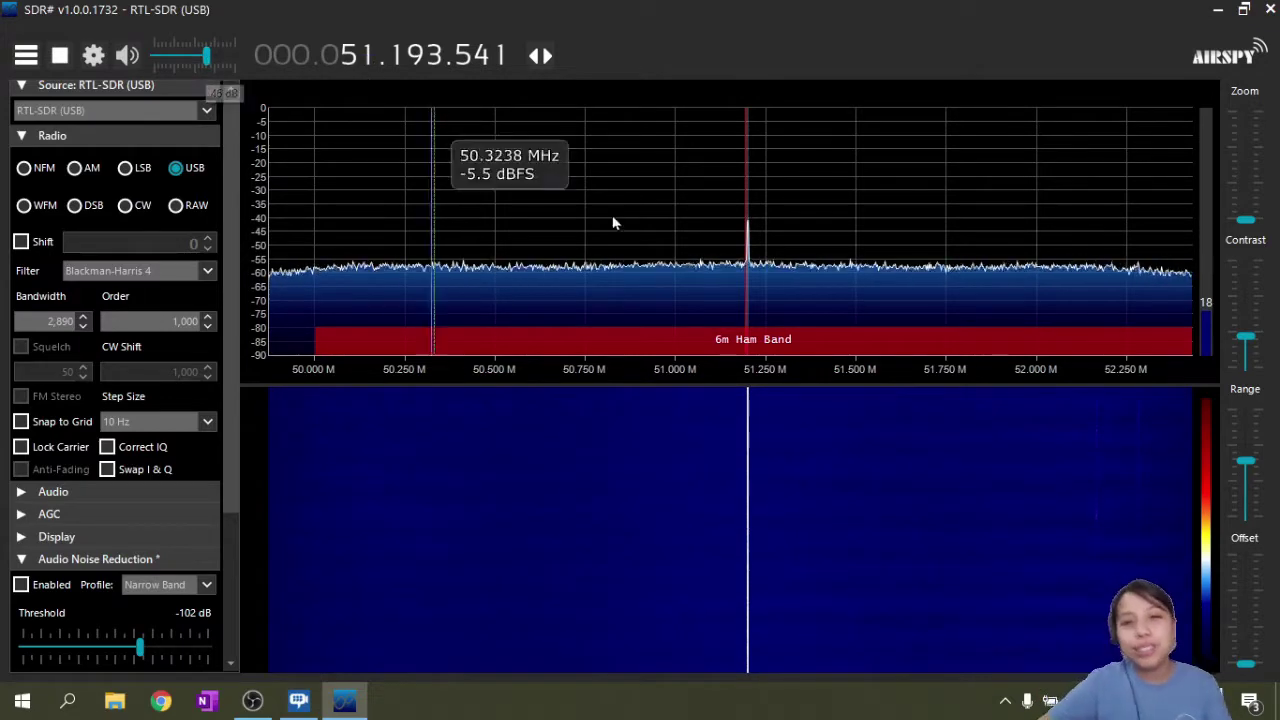
left_click(127, 55)
Tune up to the 71 MHz range, select the spike at 71.676 MHz, and listen to it briefly before muting
left_click(347, 51)
left_click(347, 51)
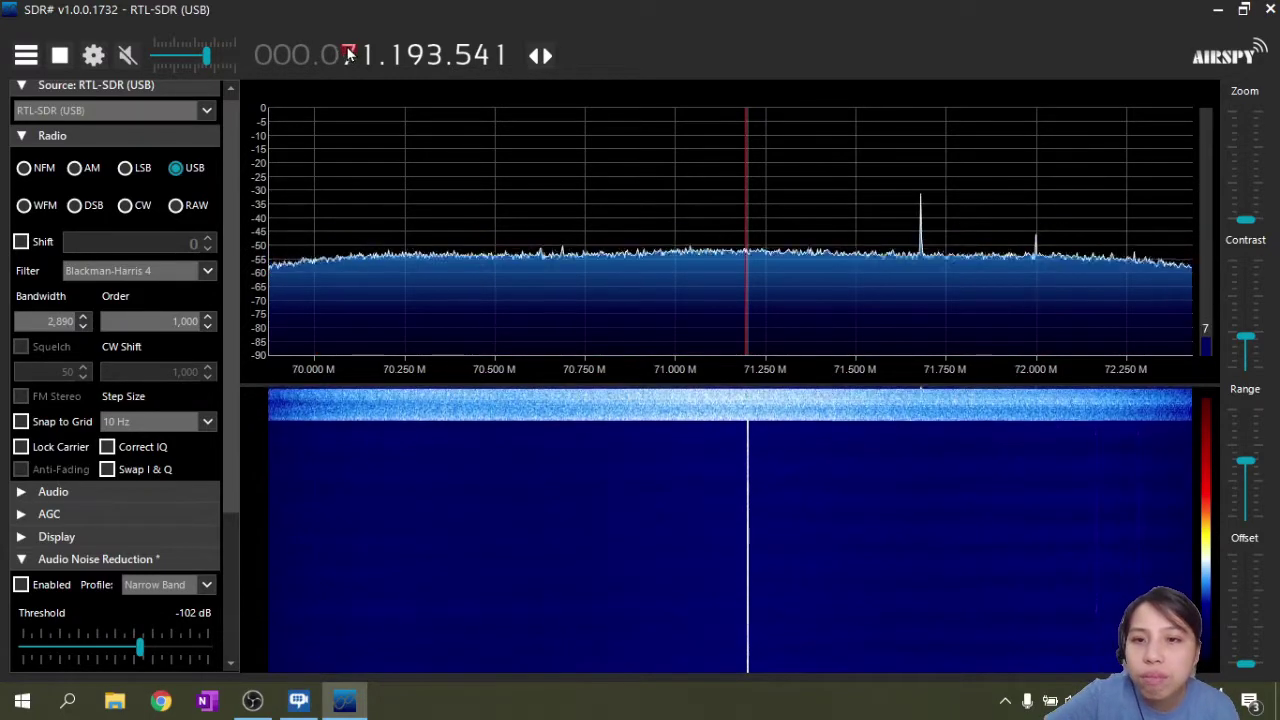
left_click(921, 272)
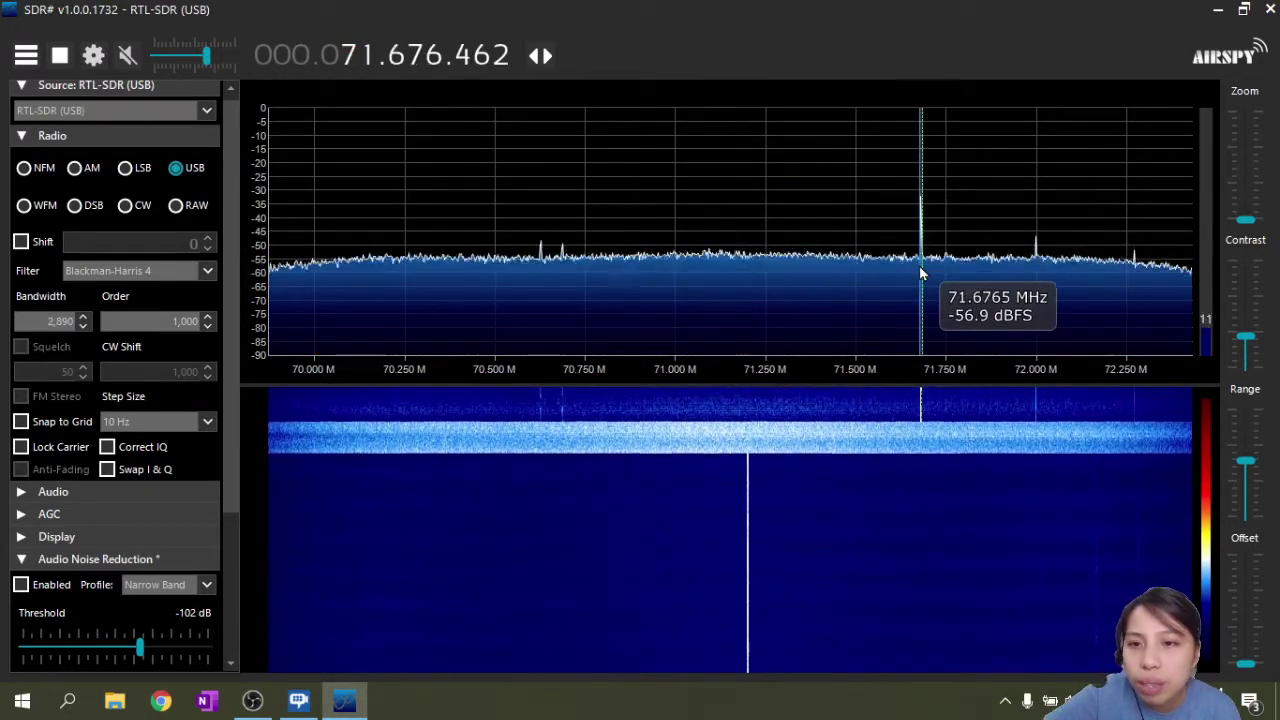
left_click(124, 57)
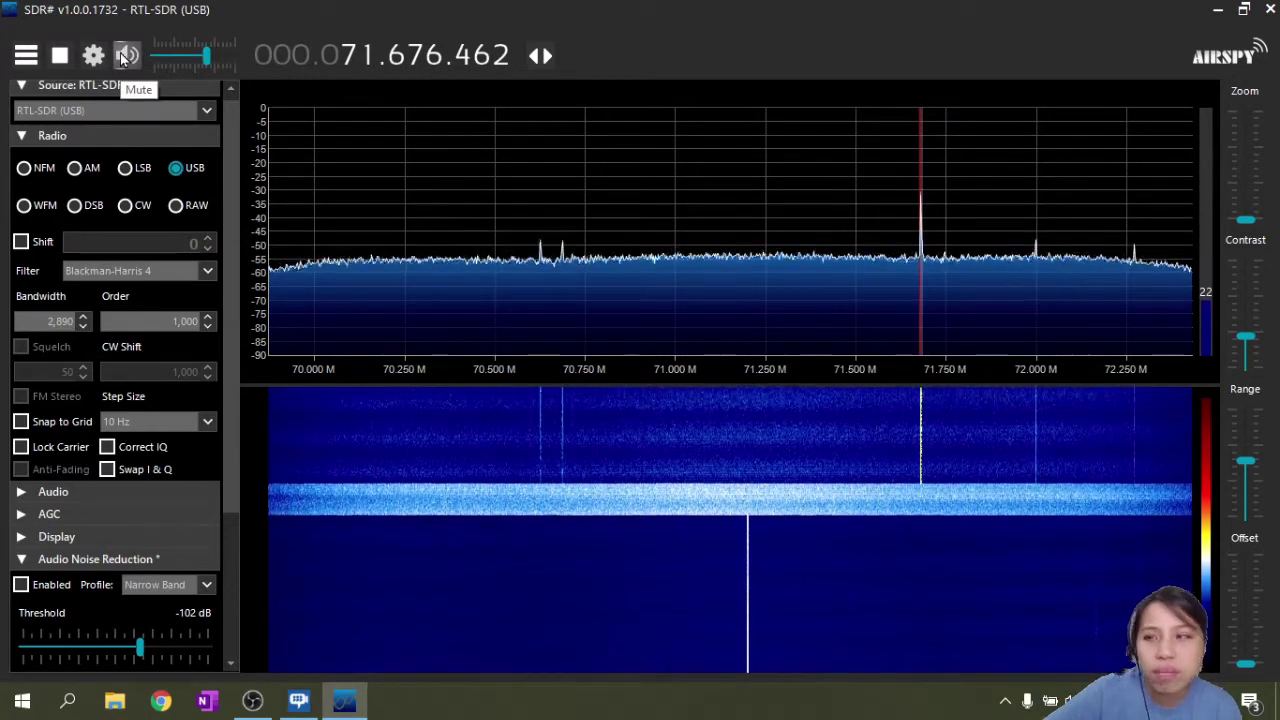
left_click(124, 57)
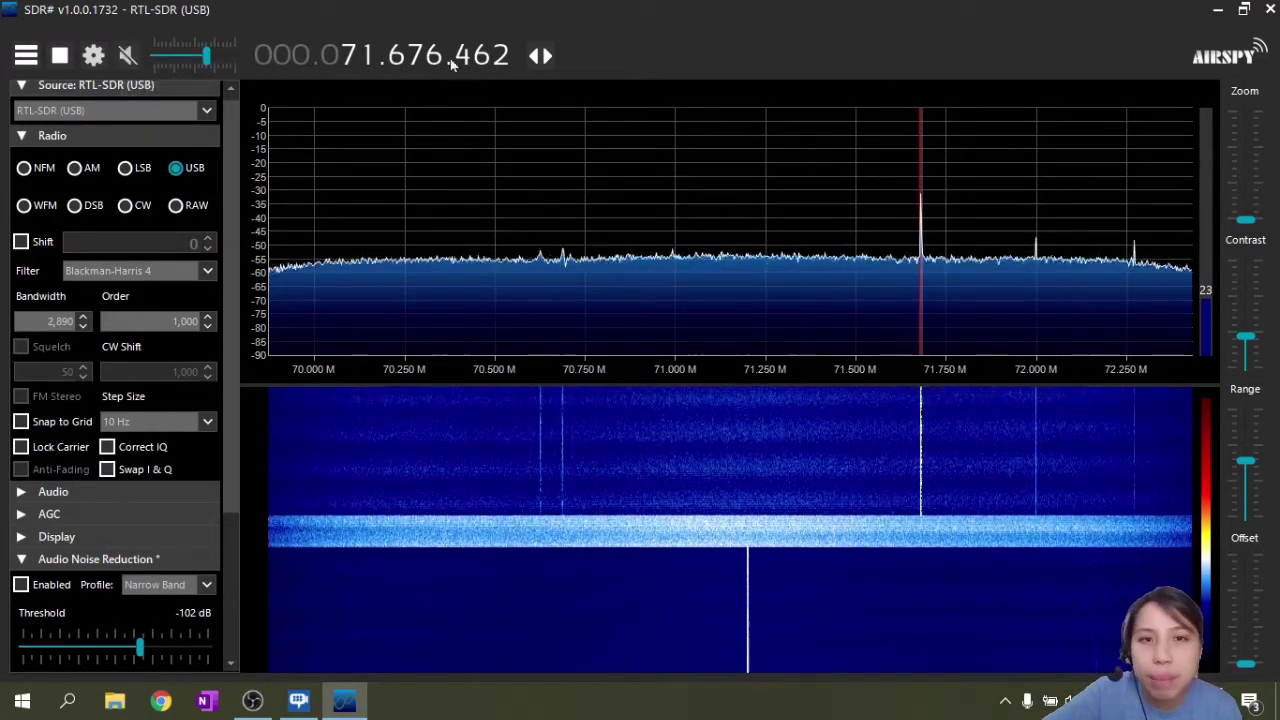
Compare the spectrum by stepping the frequency up through 81 MHz to 91.700 MHz and back down to 70.700 MHz
left_click(351, 48)
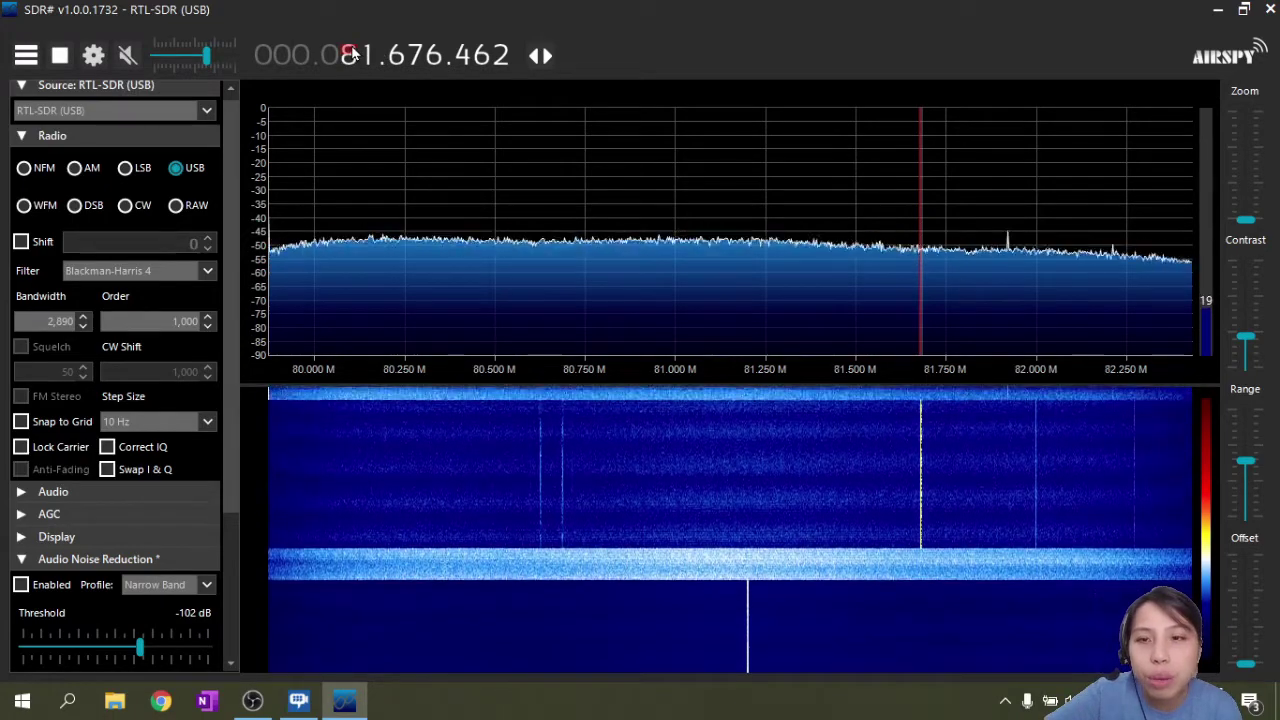
left_click(351, 48)
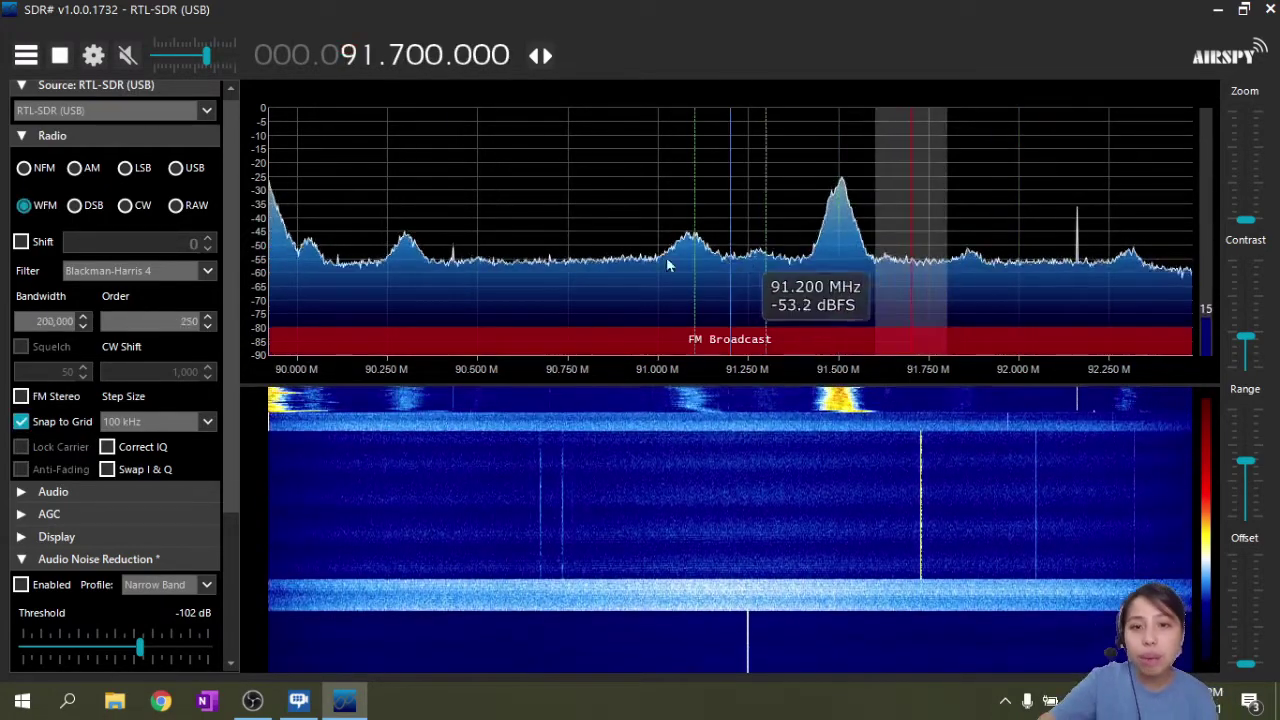
left_click(355, 64)
left_click(355, 64)
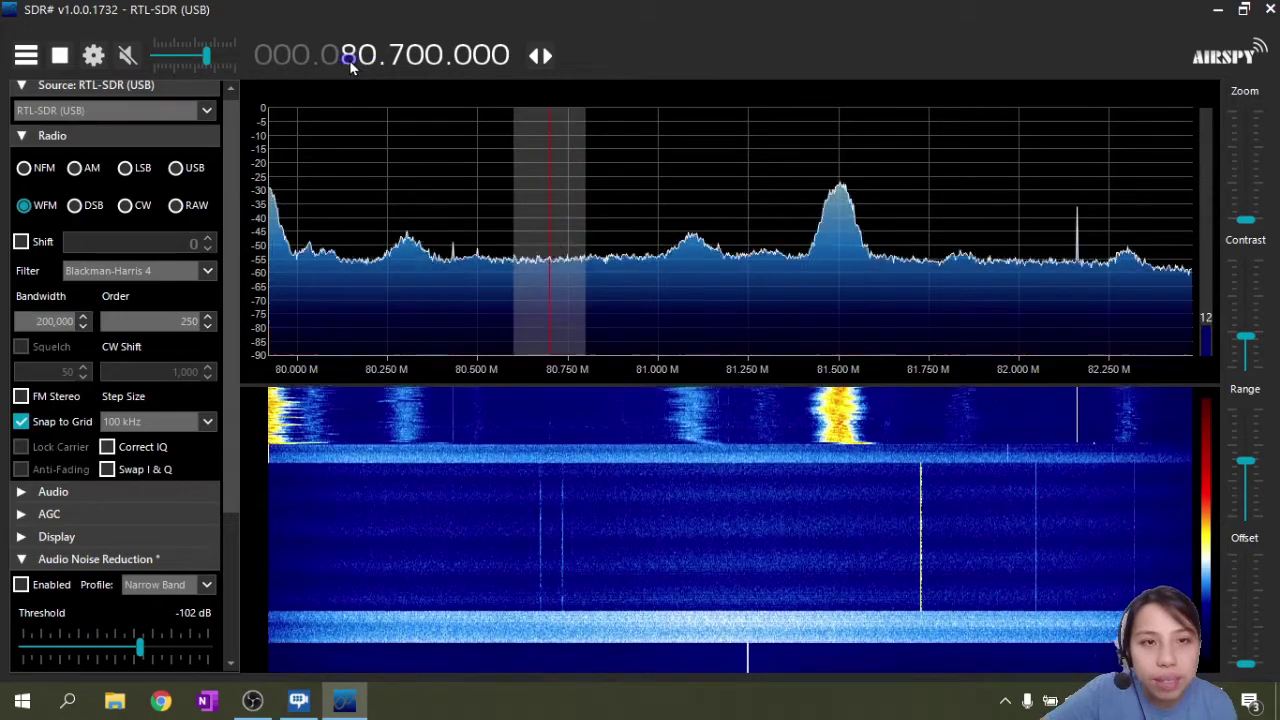
left_click(351, 64)
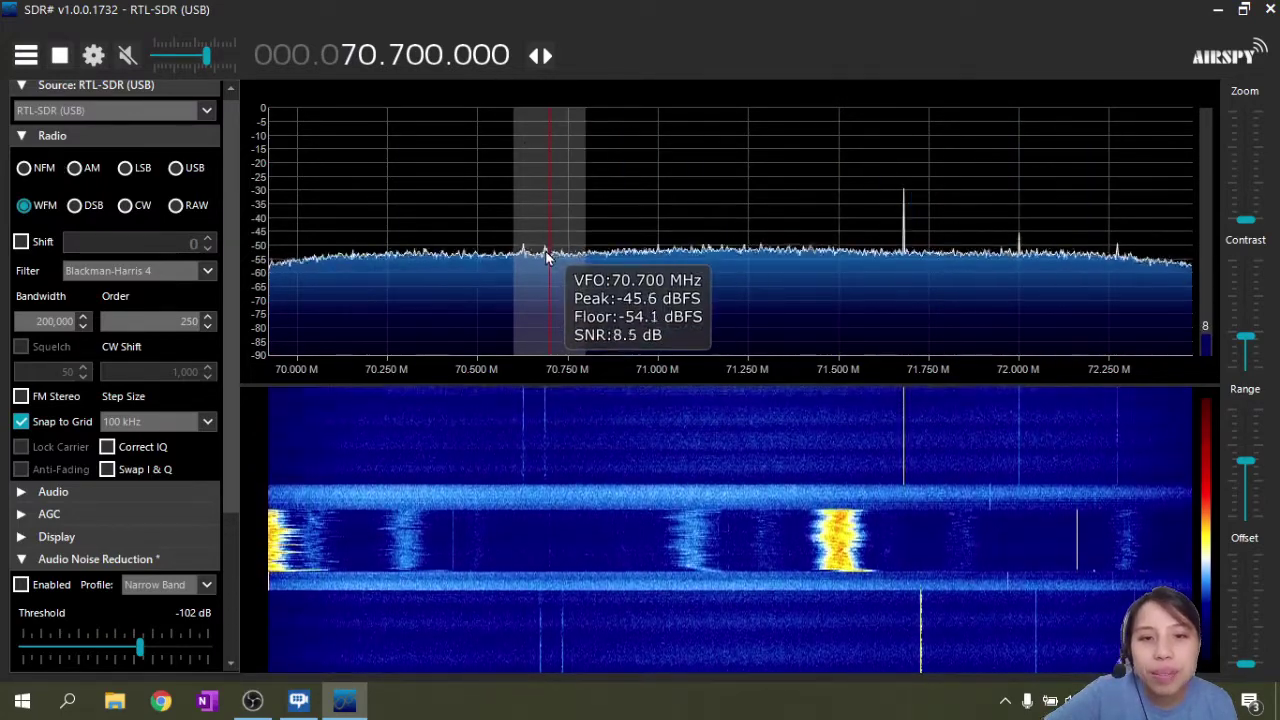
Shift the tuning to 70.800 MHz, return to the FM broadcast band, and select the peak at 91.500 MHz
left_click_drag(546, 252, 526, 274)
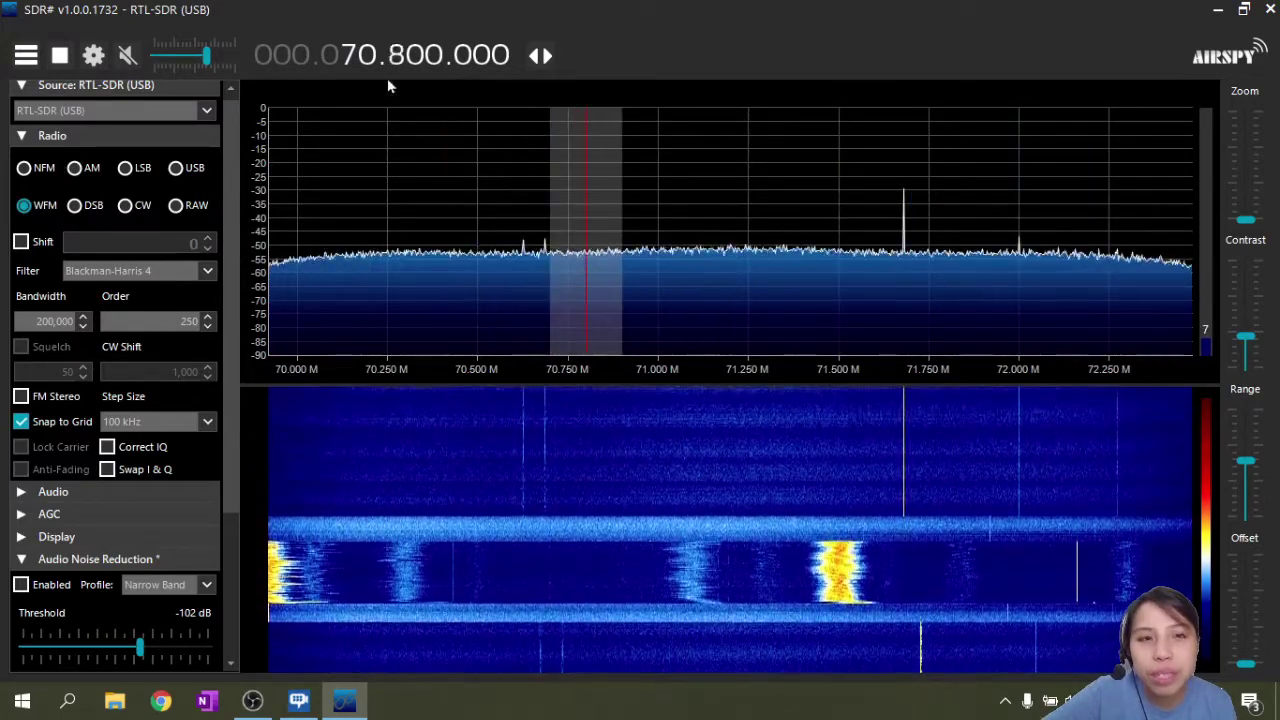
scroll(350, 55, "up", 2)
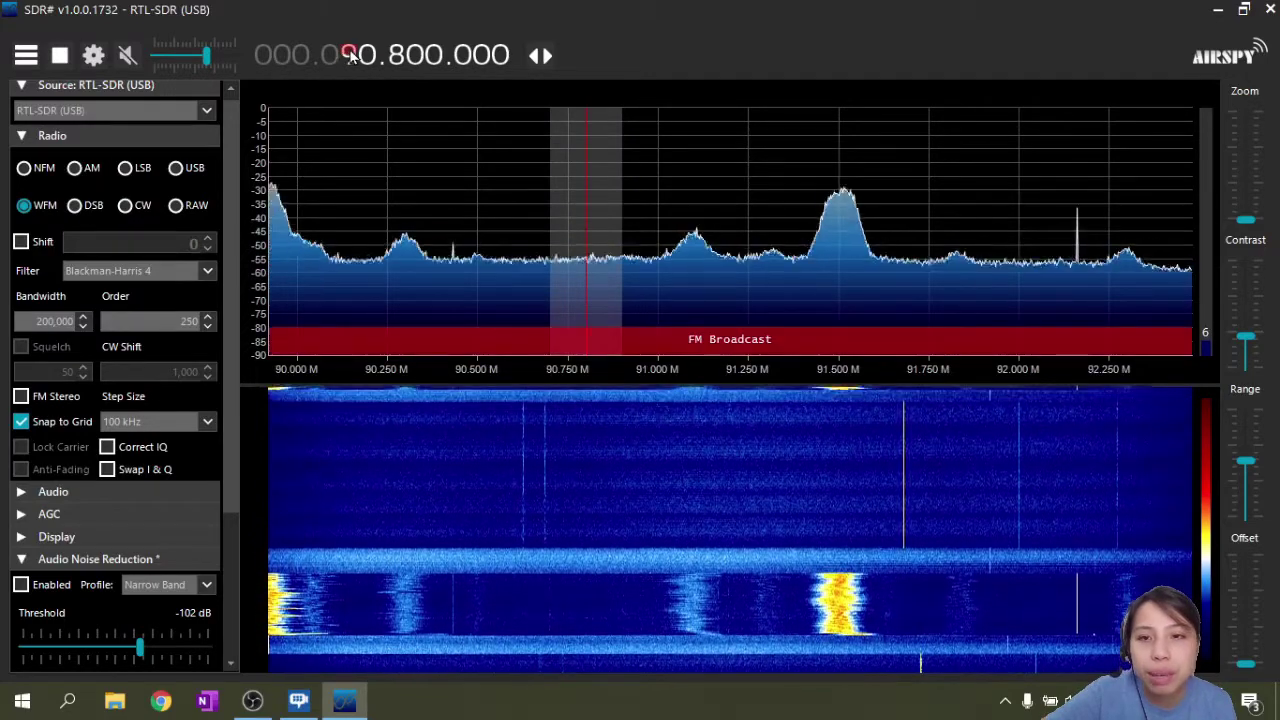
left_click(845, 265)
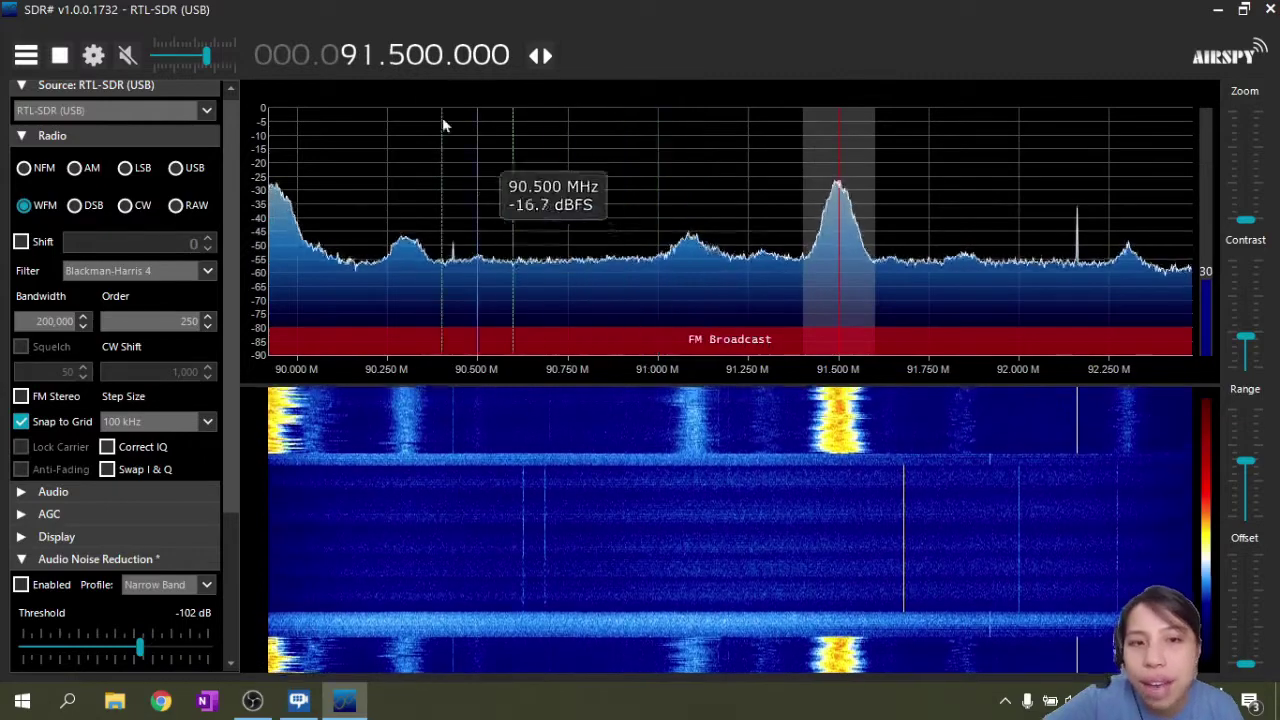
Tune to the FM station at 89.900 MHz and unmute it with the volume at 49 dB
scroll(393, 60, "down", 6)
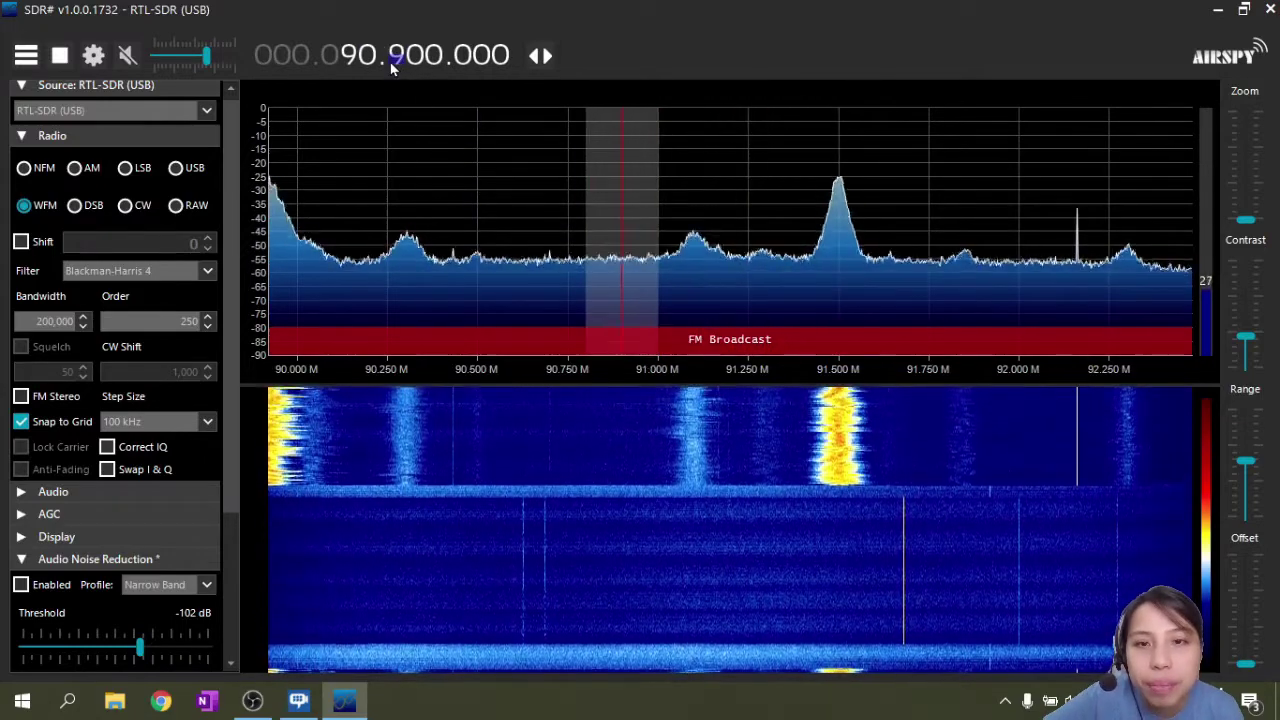
scroll(393, 62, "down", 10)
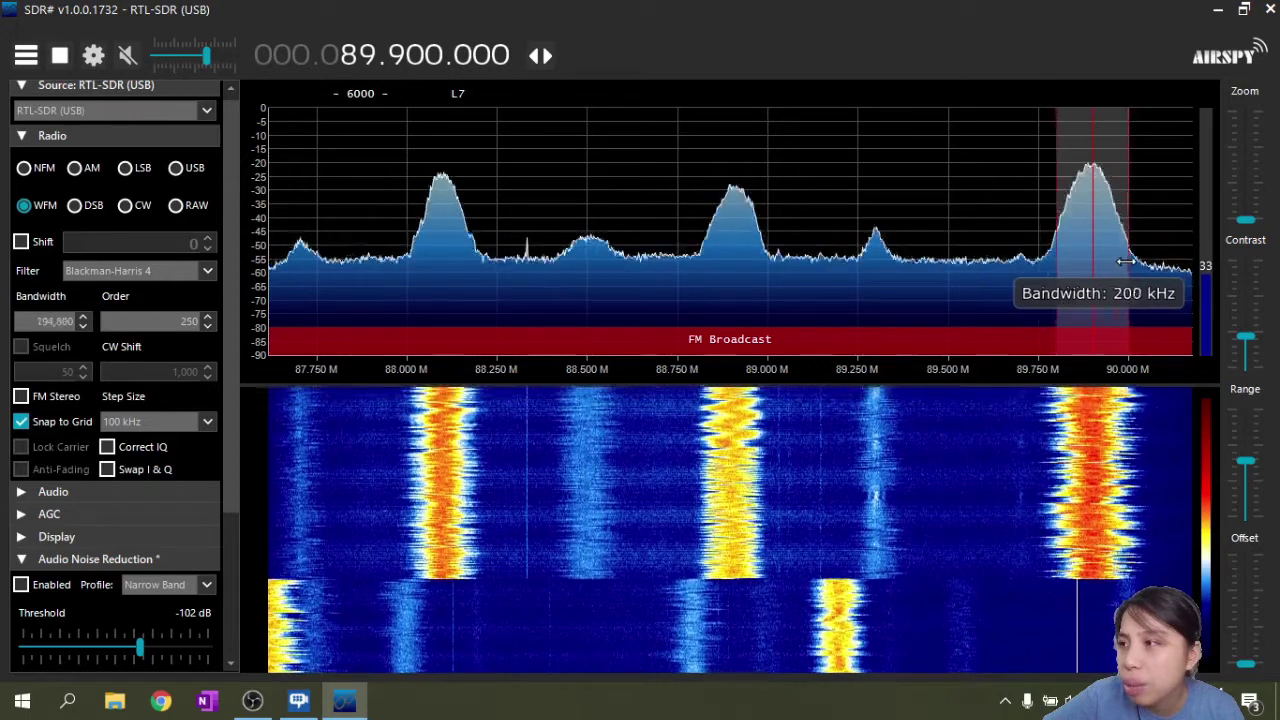
left_click(128, 57)
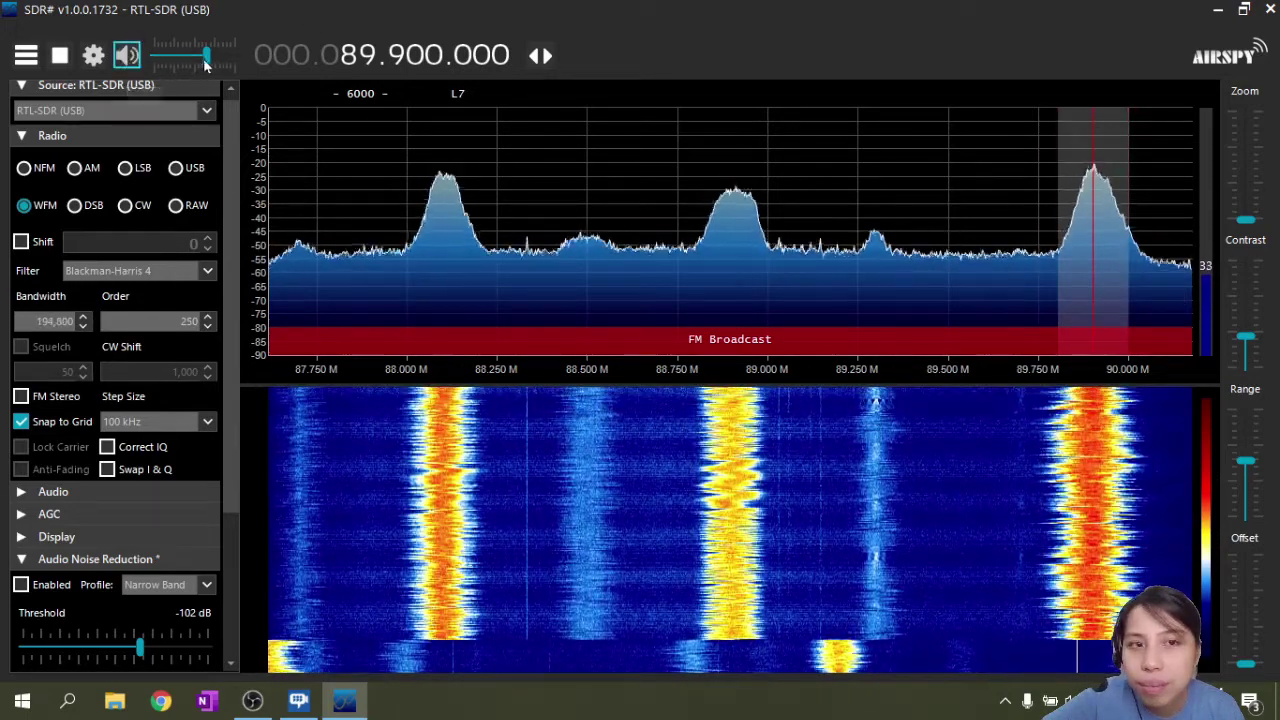
left_click_drag(206, 58, 212, 60)
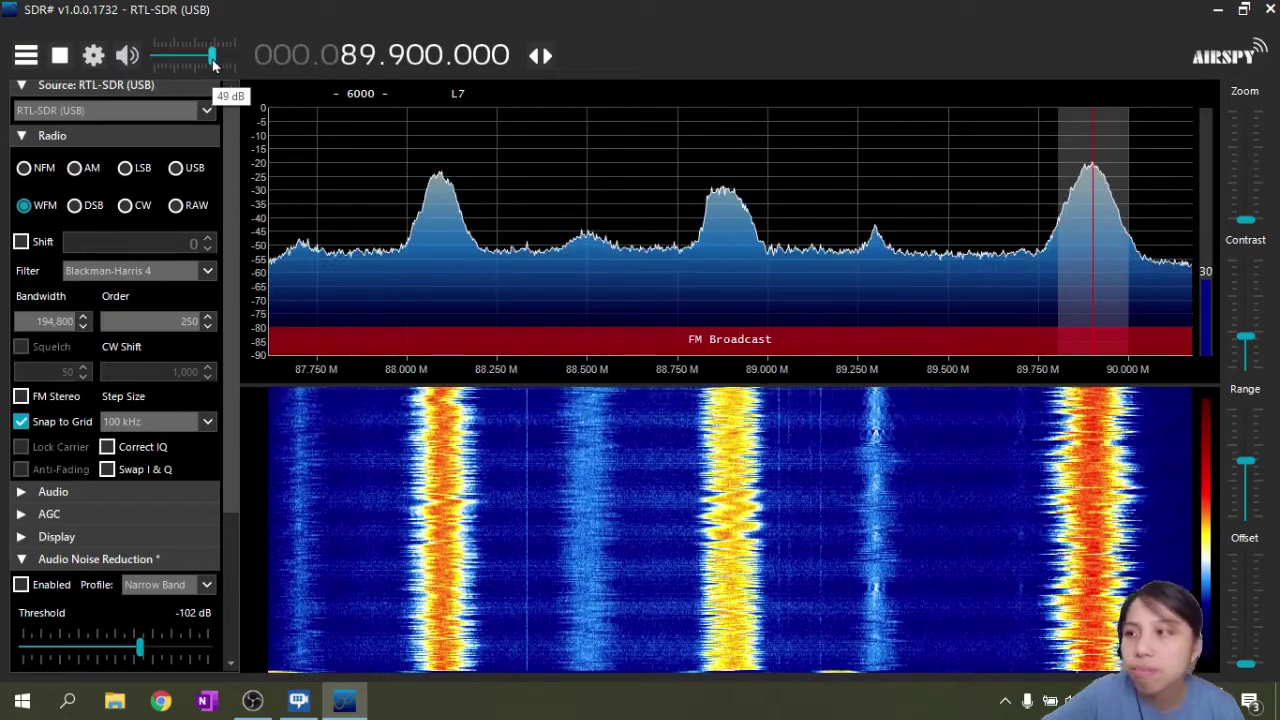
Tune to the FM station at 88.900 MHz, lower the volume to 48 dB, and mute the audio
left_click(730, 271)
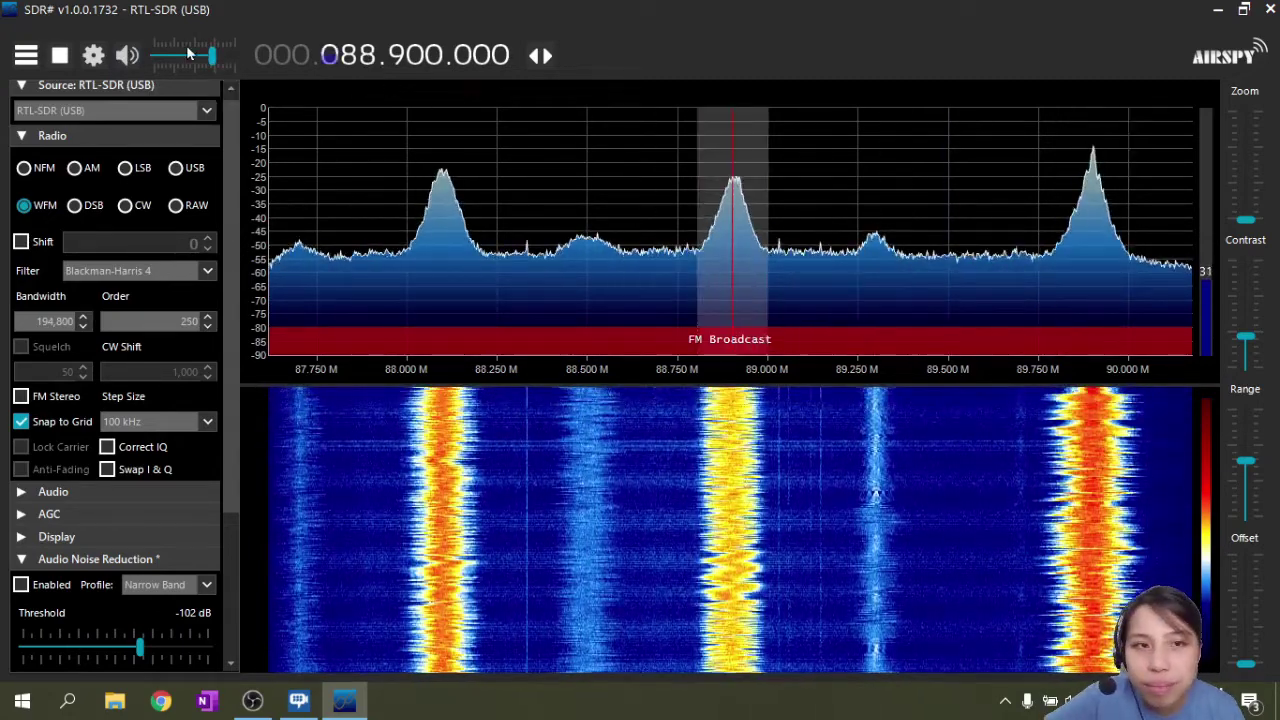
mouse_move(210, 60)
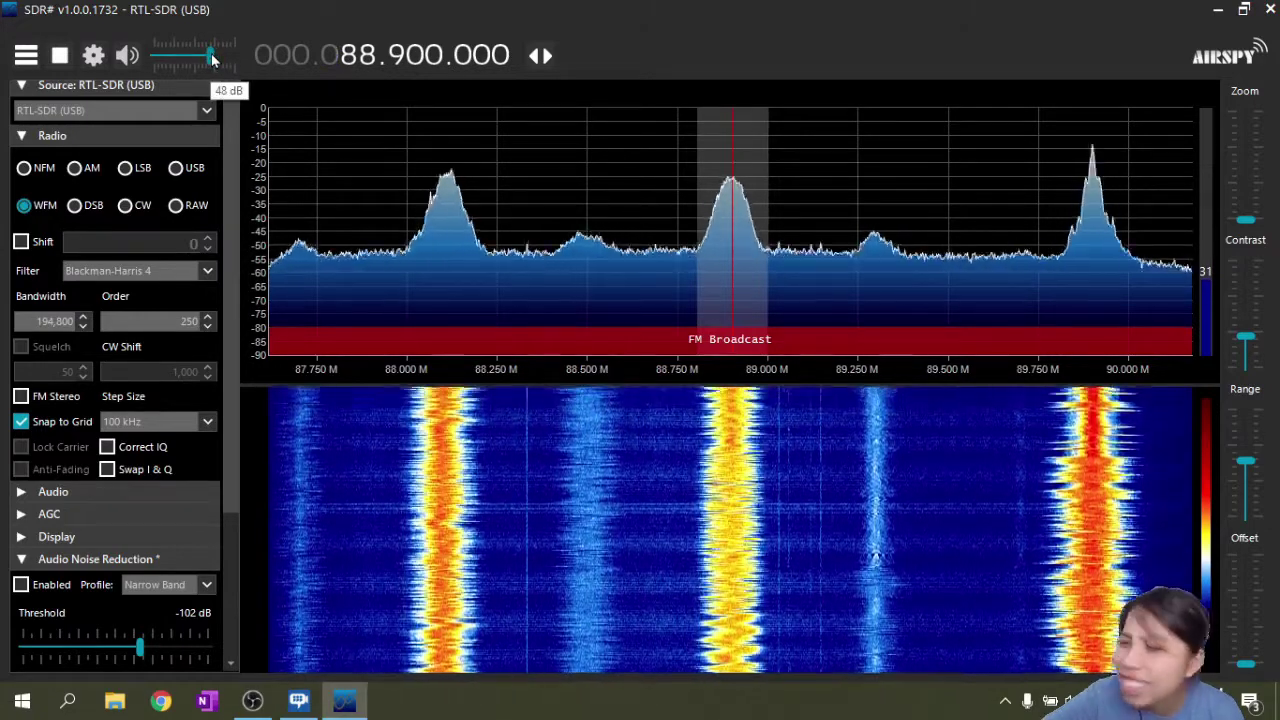
left_click(128, 55)
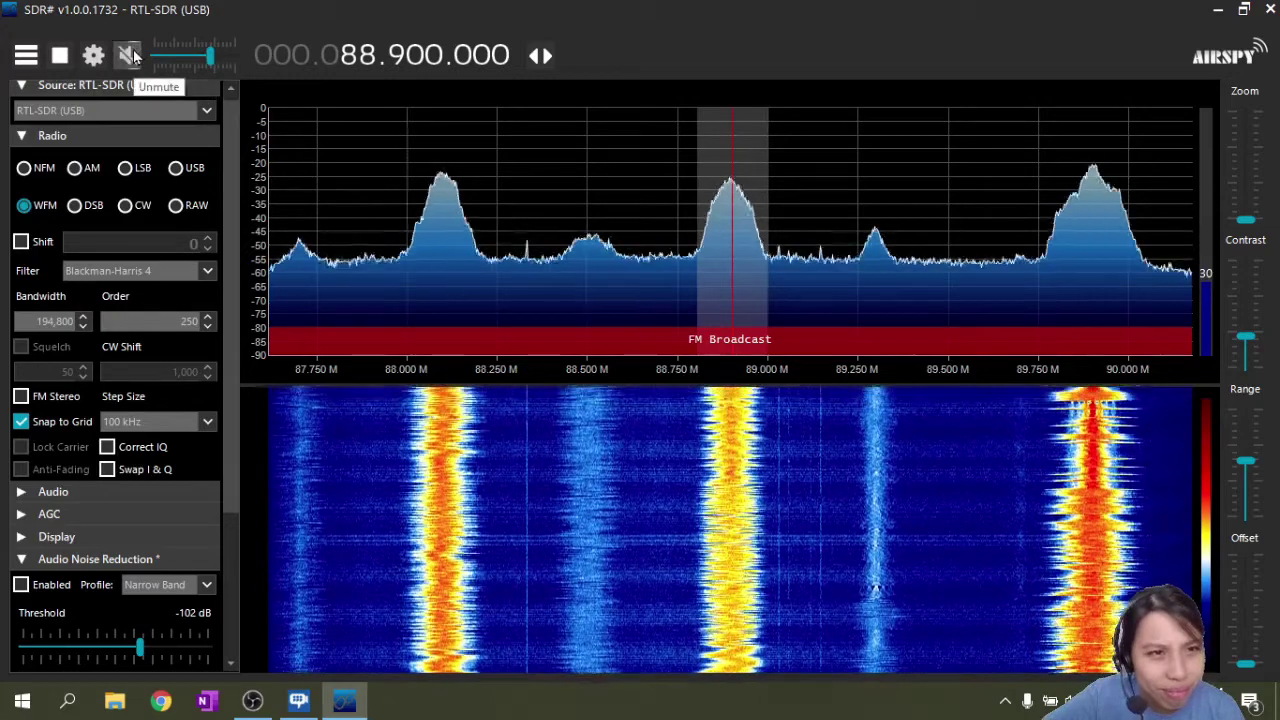
Unmute the audio on the FM station at 88.100 MHz, raise the volume to 50 dB, and turn it back down
left_click(132, 55)
left_click(443, 250)
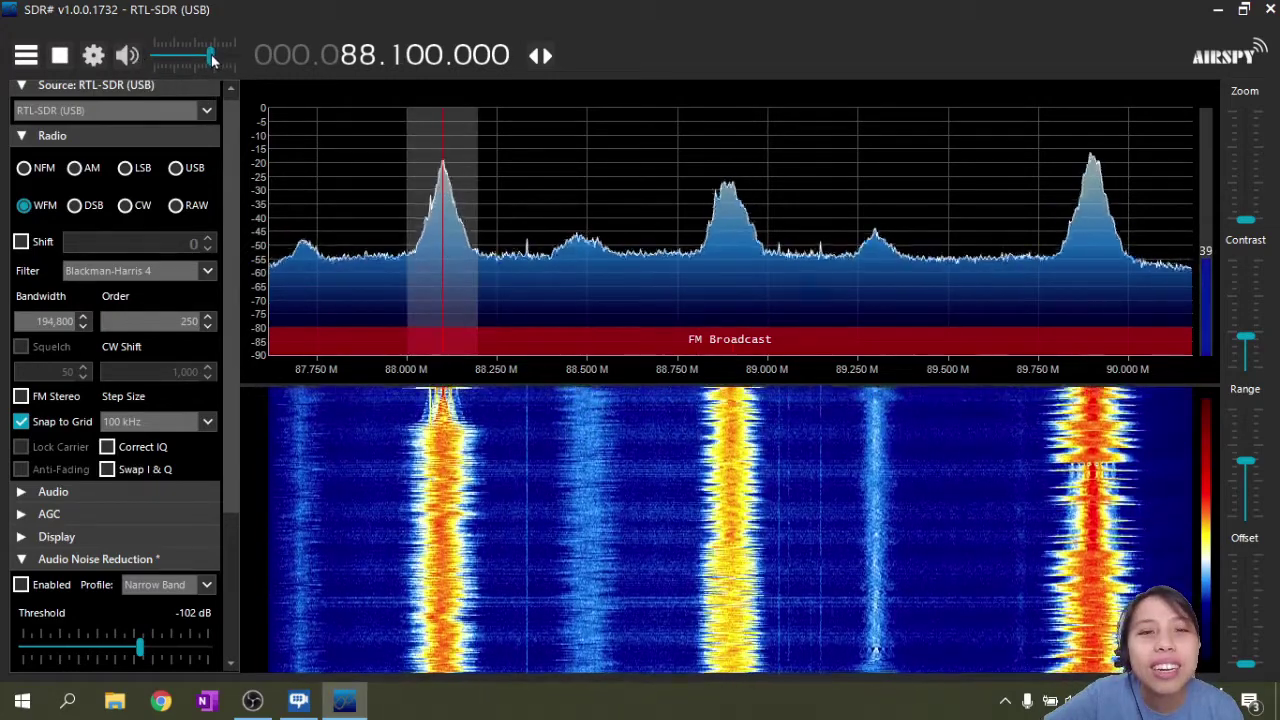
left_click_drag(212, 60, 216, 61)
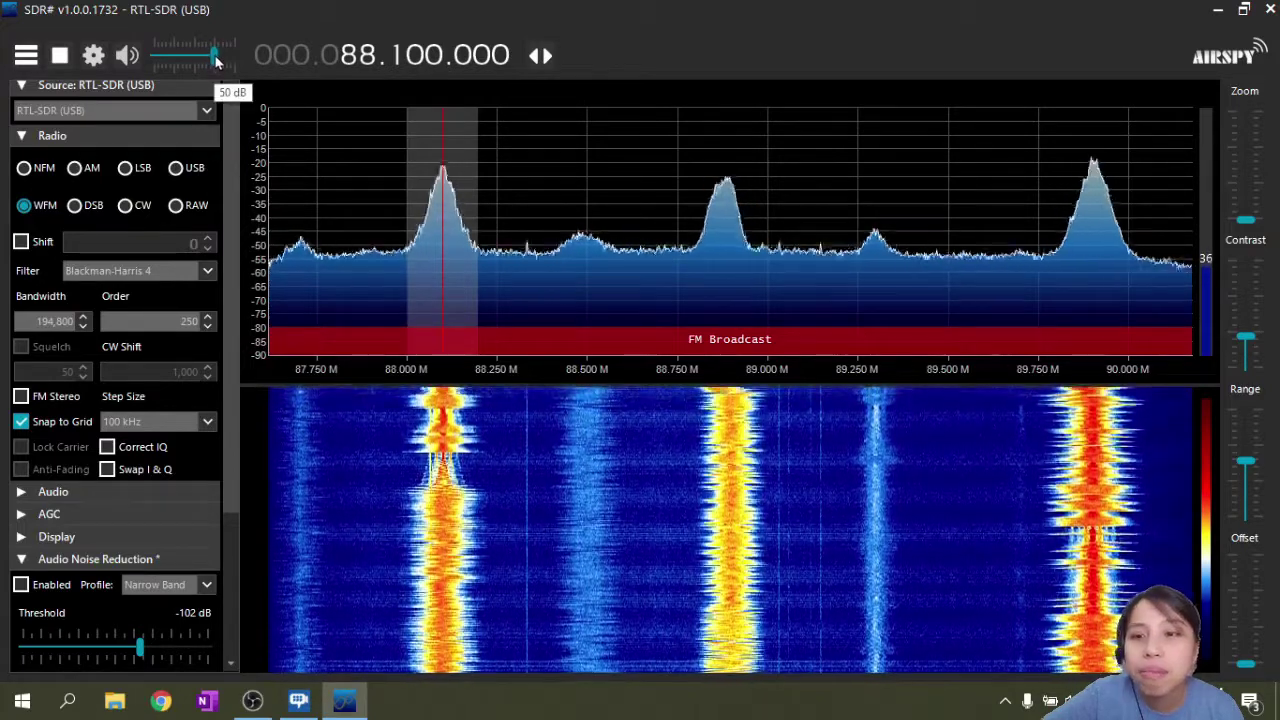
left_click_drag(216, 62, 210, 61)
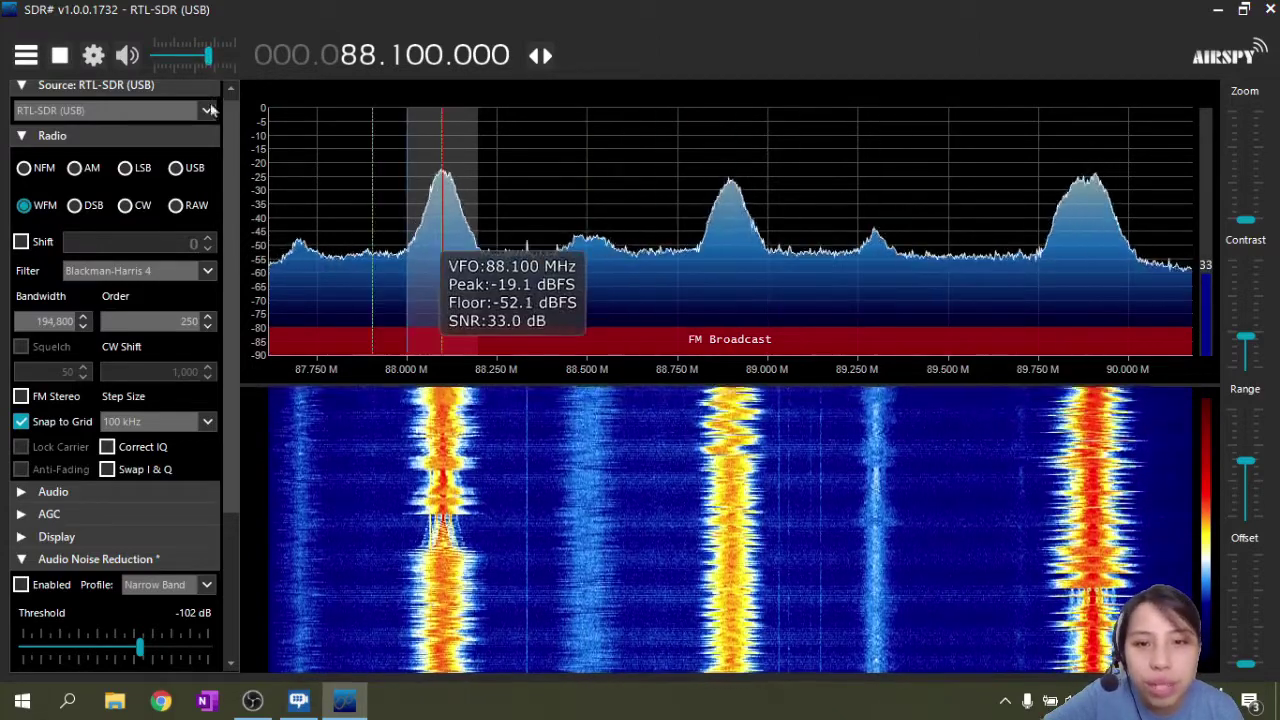
left_click_drag(208, 58, 206, 58)
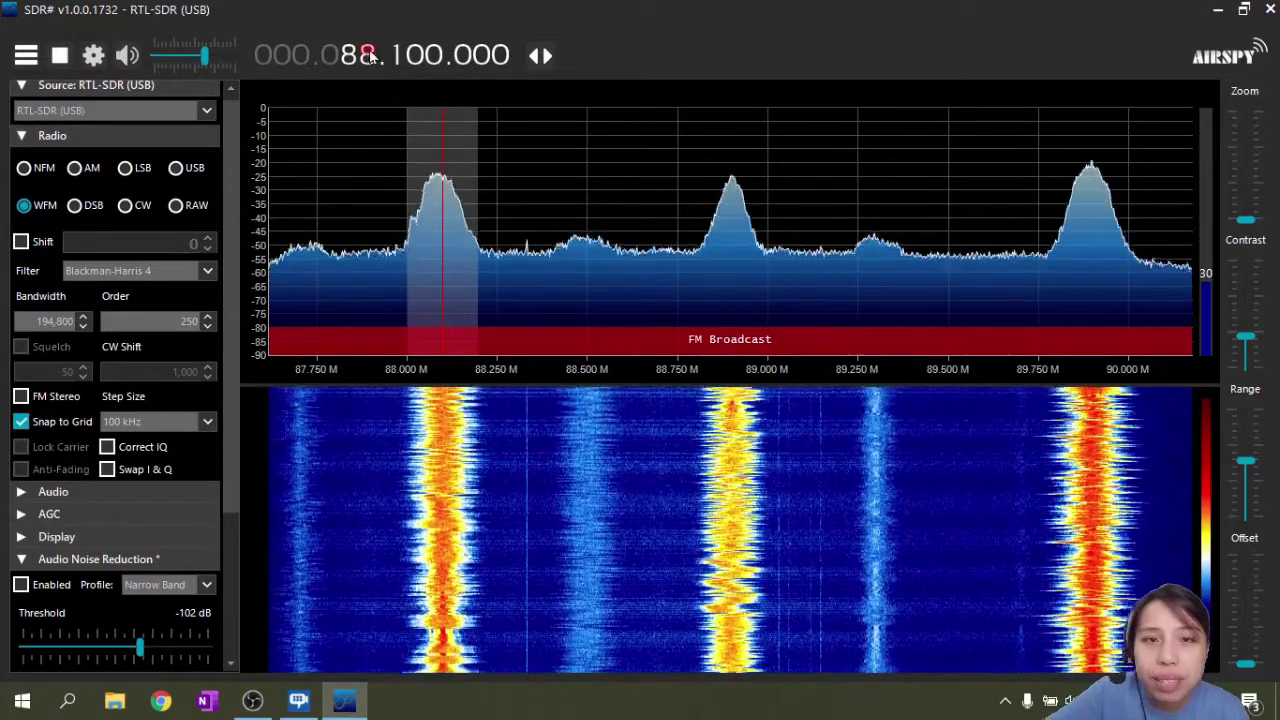
Move up to the 91 MHz range and tune to the station peak at 91.500 MHz
scroll(366, 52, "up", 3)
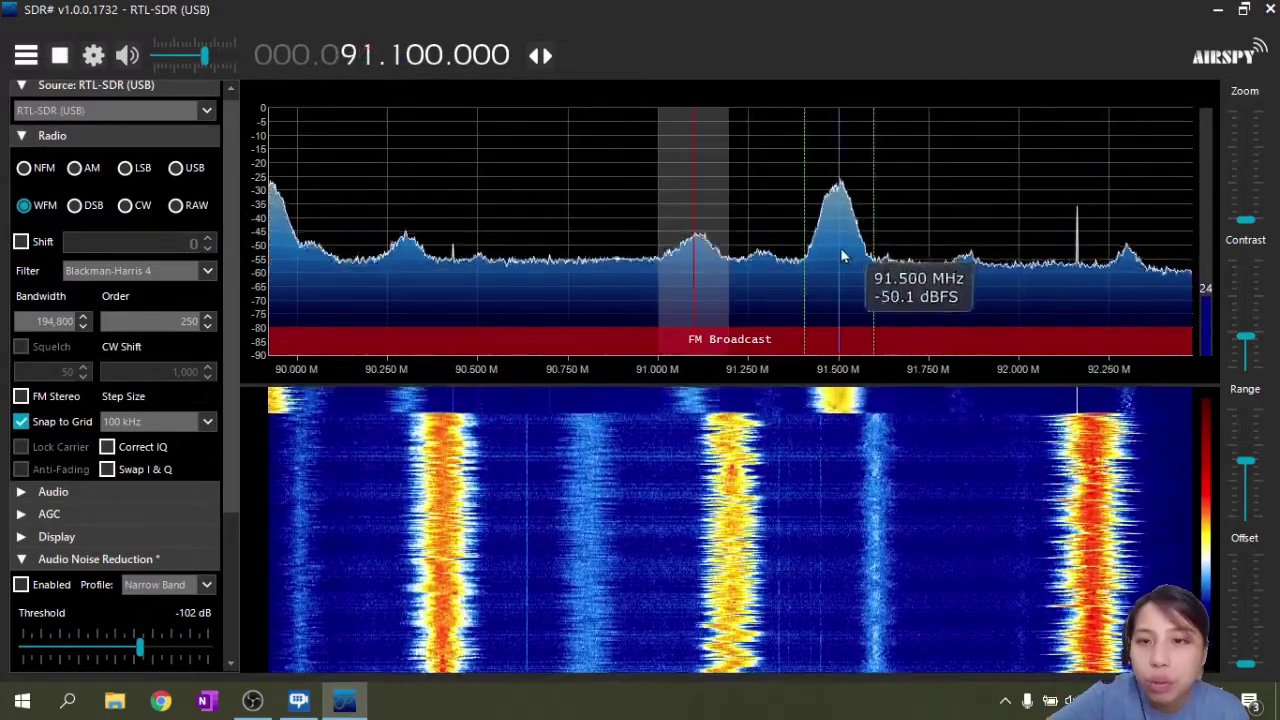
left_click(842, 235)
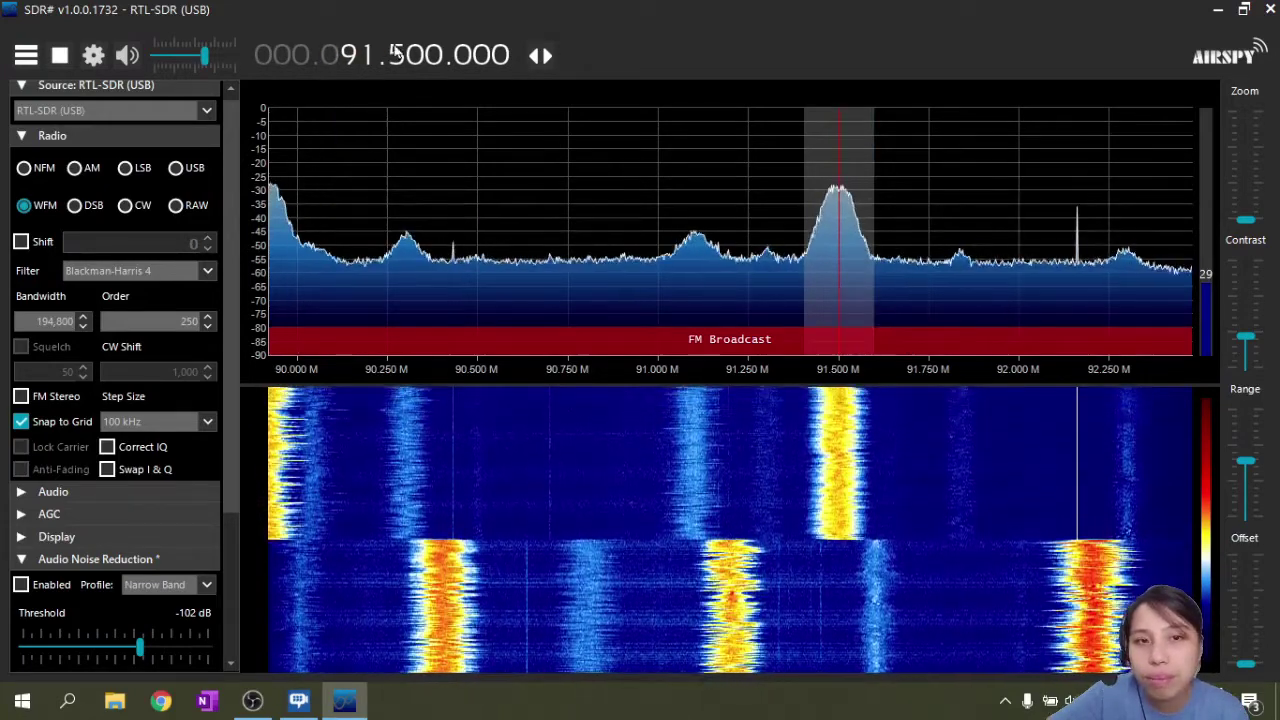
Tune up to the FM station at 92.900 MHz and raise the volume to 48 dB
left_click(397, 55)
left_click(397, 55)
scroll(397, 55, "up", 10)
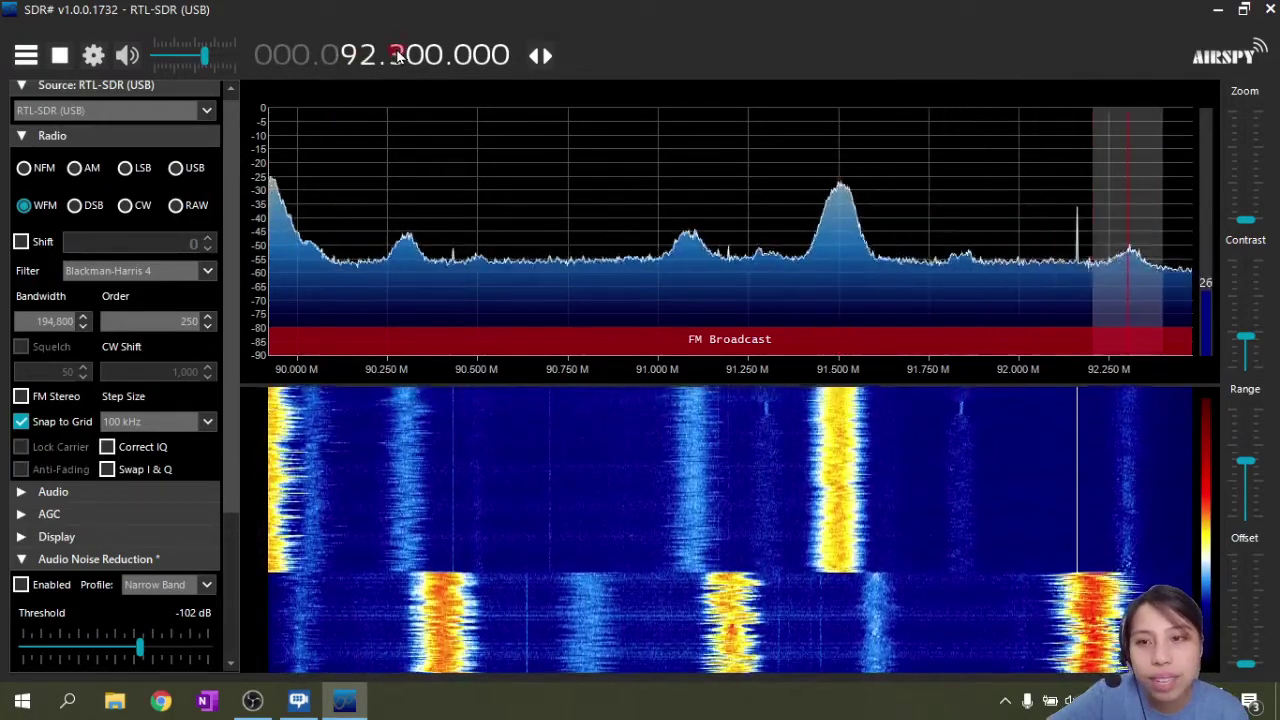
scroll(397, 55, "up", 2)
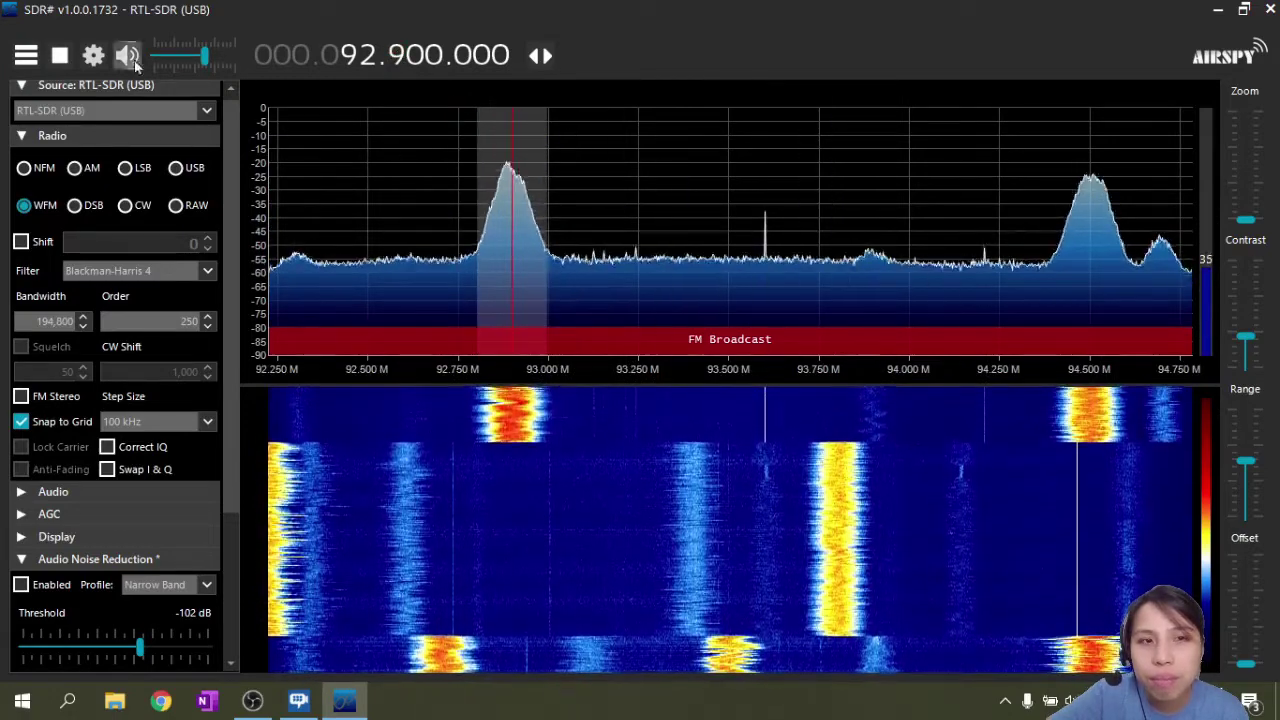
left_click_drag(205, 60, 211, 61)
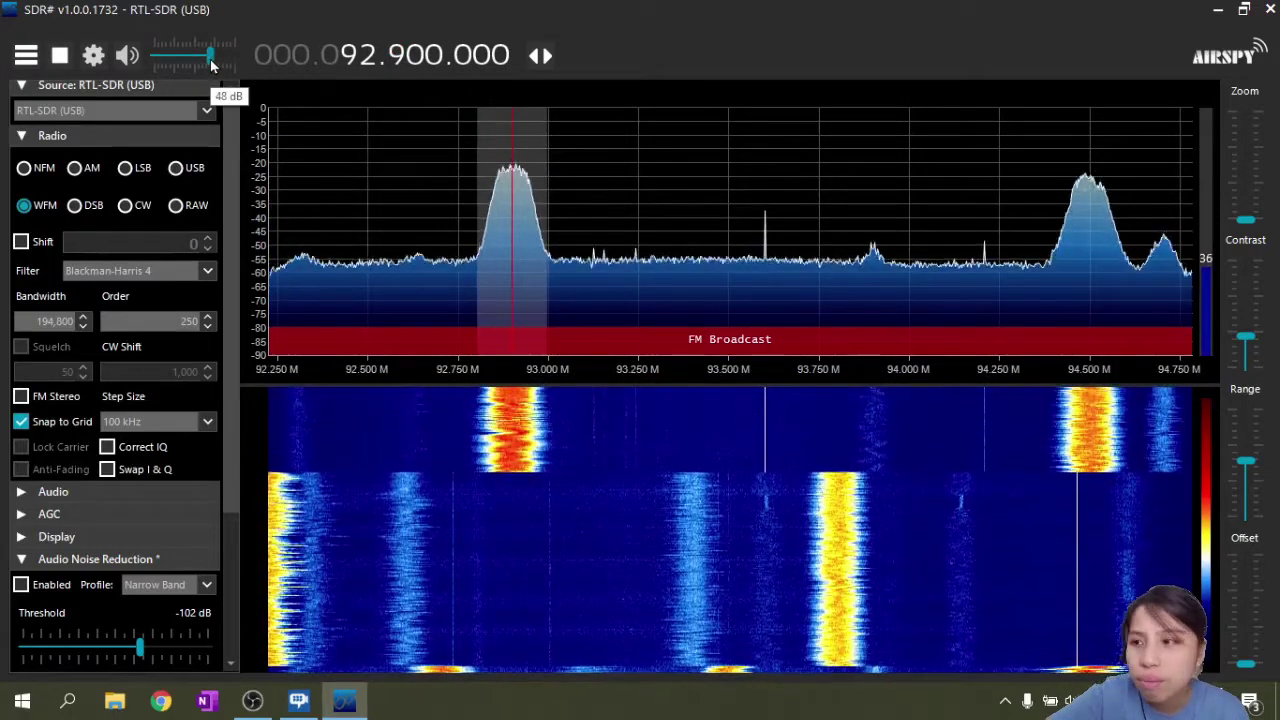
Tune to the 94.500 MHz station and the narrow spike at 93.600 MHz, and move up to 96.600 MHz
left_click(1090, 243)
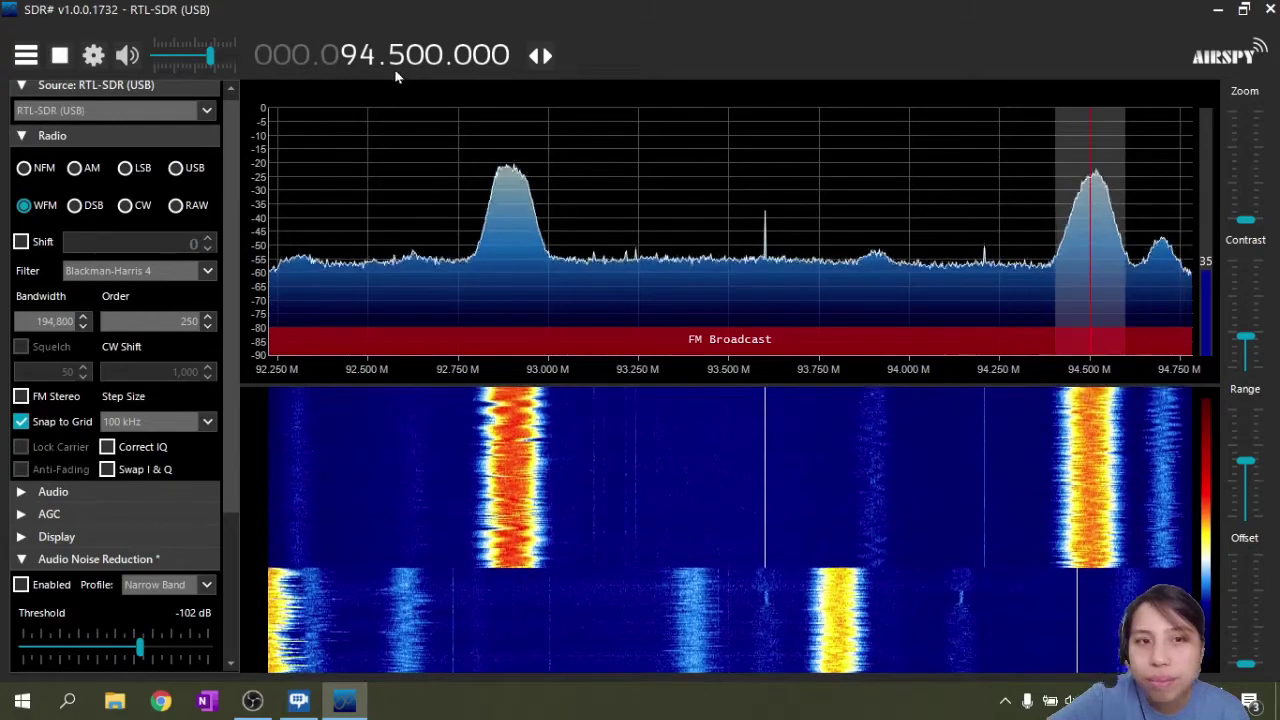
left_click(765, 268)
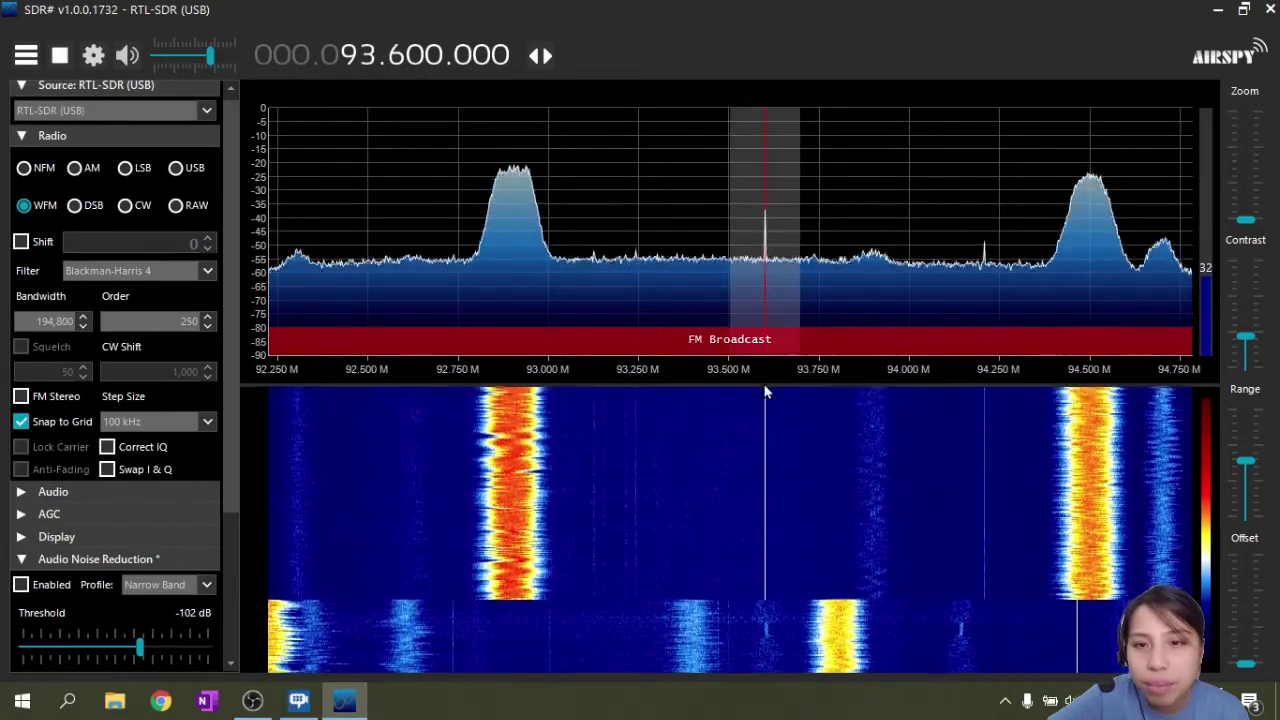
mouse_move(210, 60)
scroll(369, 52, "up", 3)
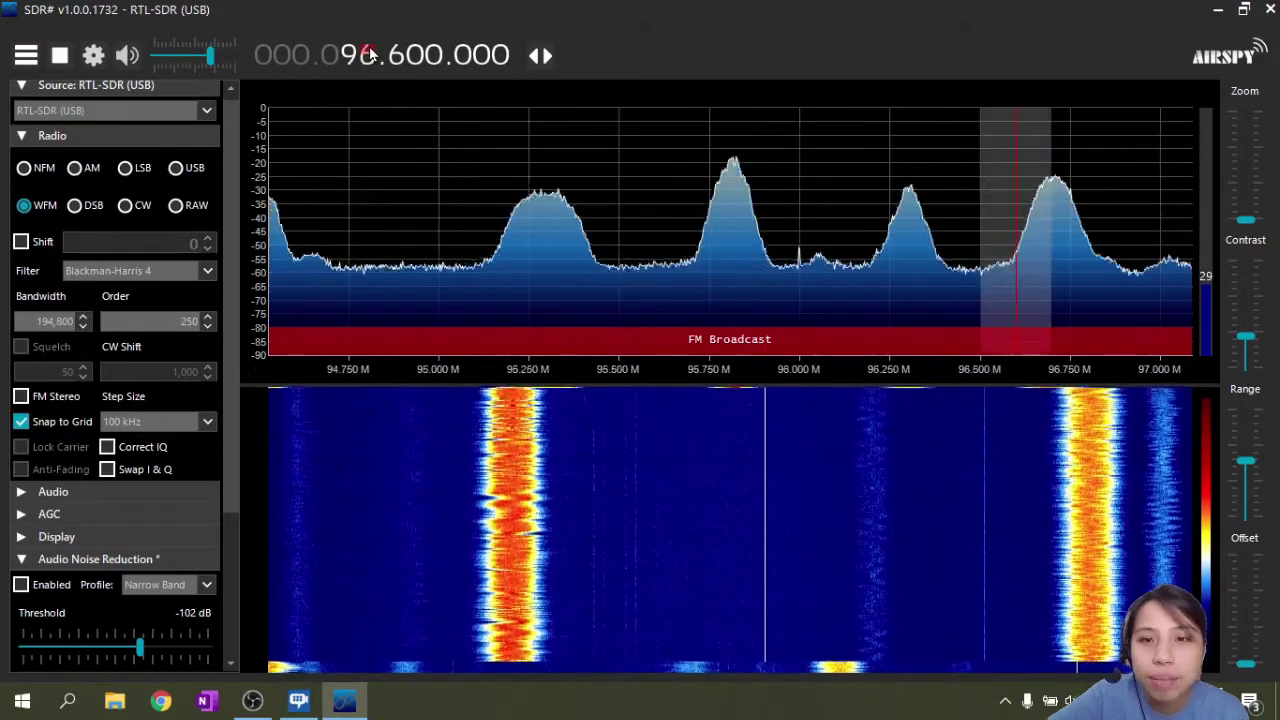
Tune through the FM stations at 95.800, 96.300 and 96.700 MHz, and mute the audio
left_click(552, 258)
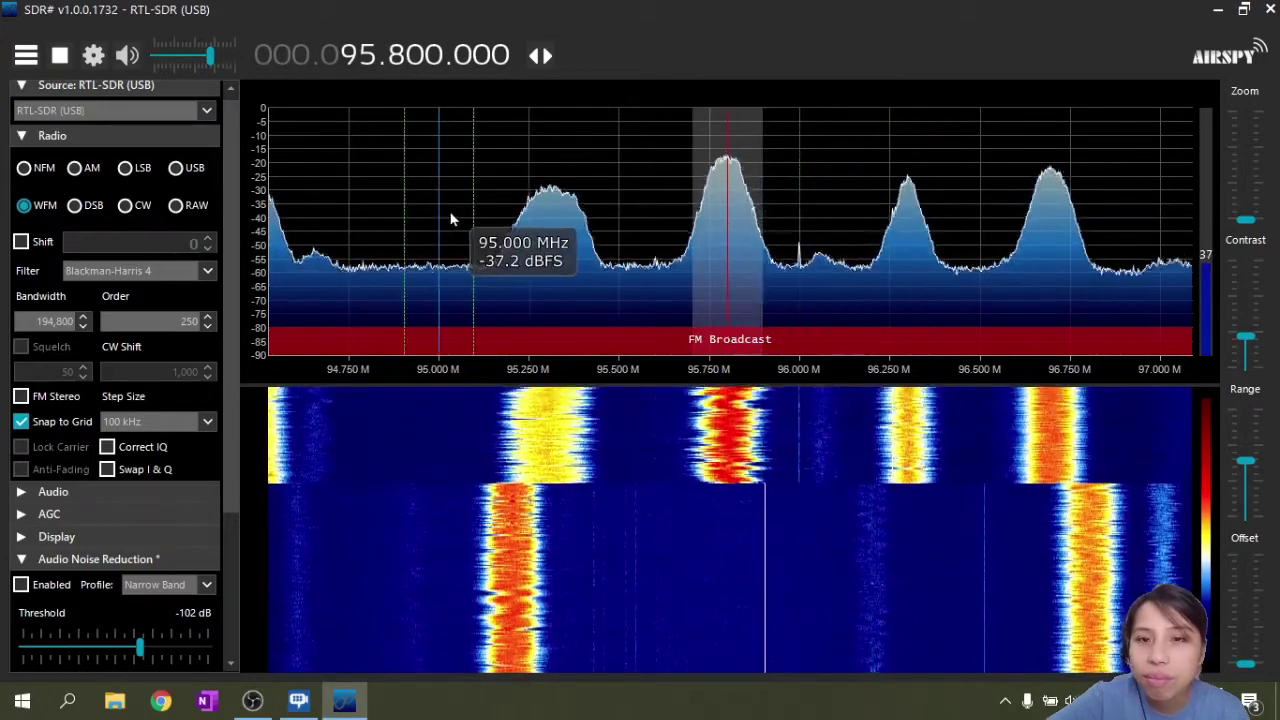
scroll(449, 219, "up", 5)
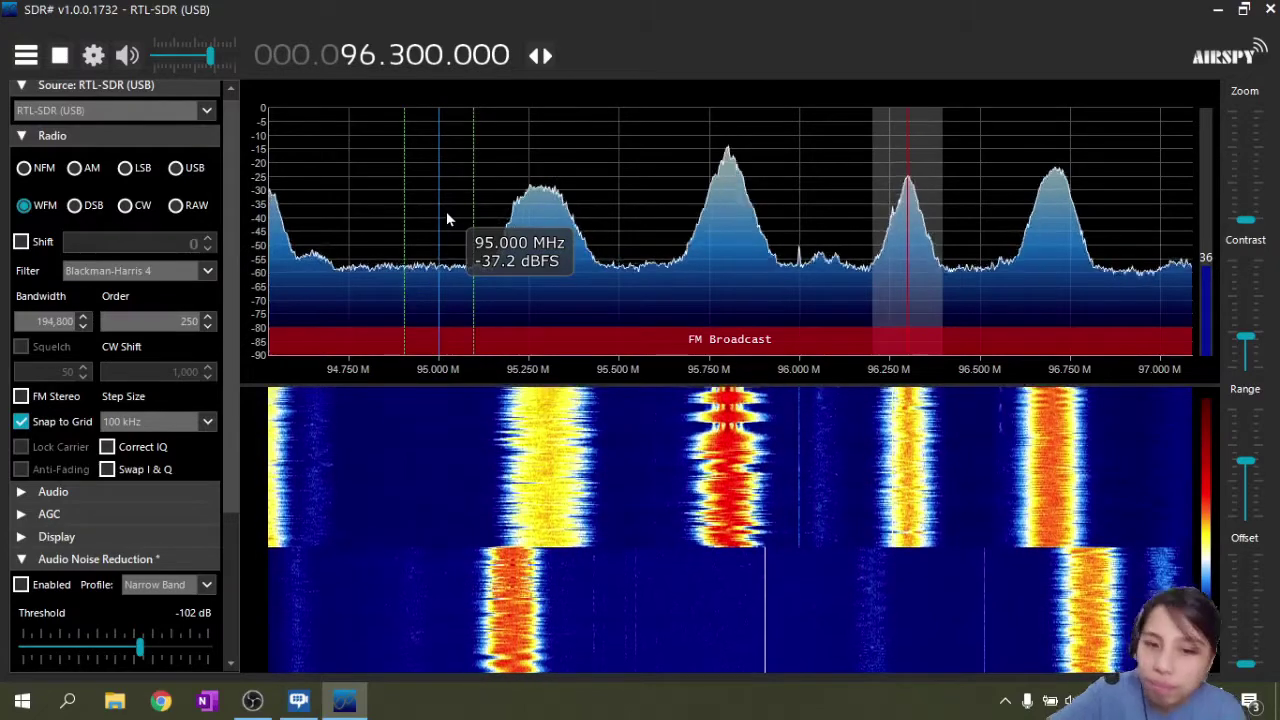
scroll(447, 216, "up", 4)
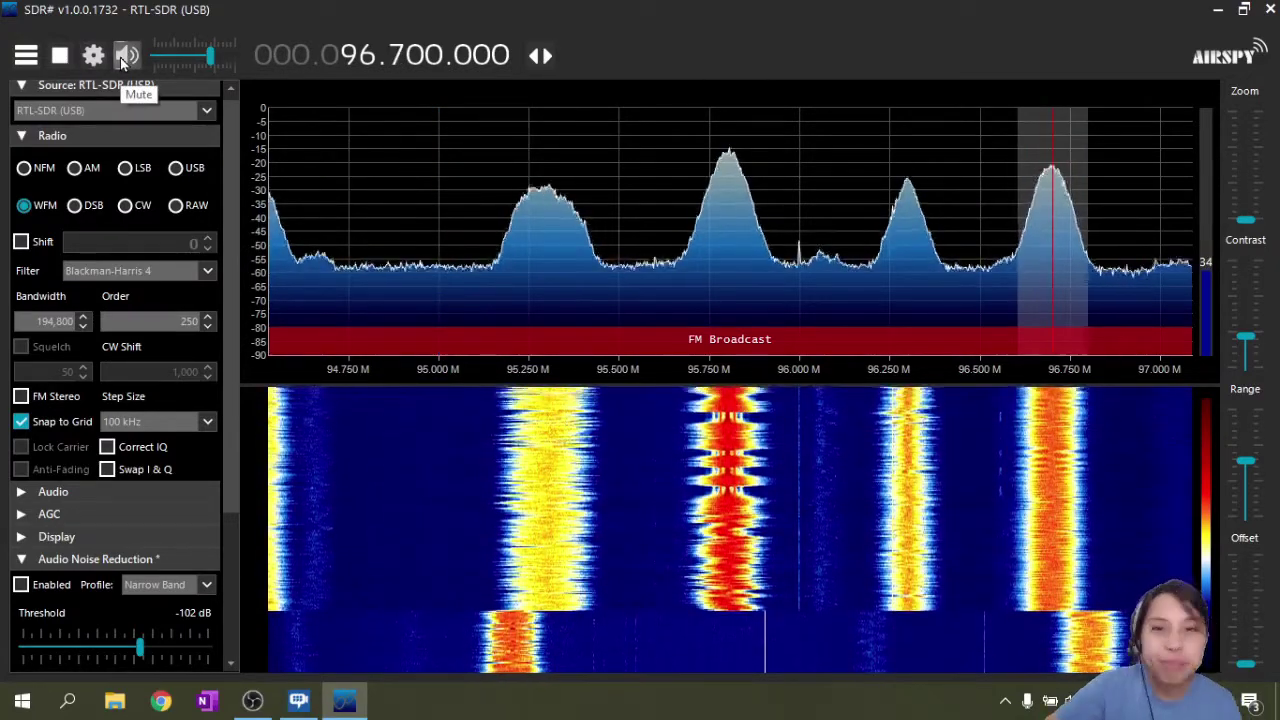
left_click(124, 58)
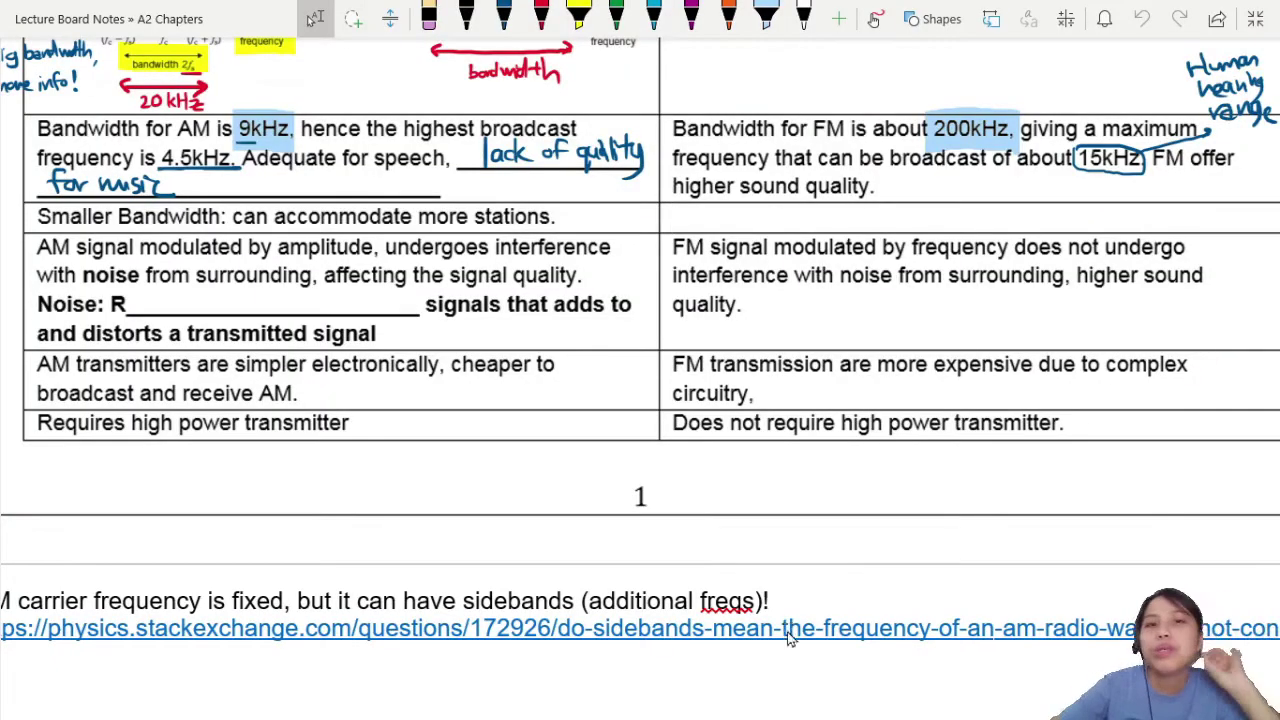
In the OneNote lecture notes, sketch a row of five narrow peaks below the AM column in blue ink and underline "accommodate" in the Smaller Bandwidth row
left_click(504, 18)
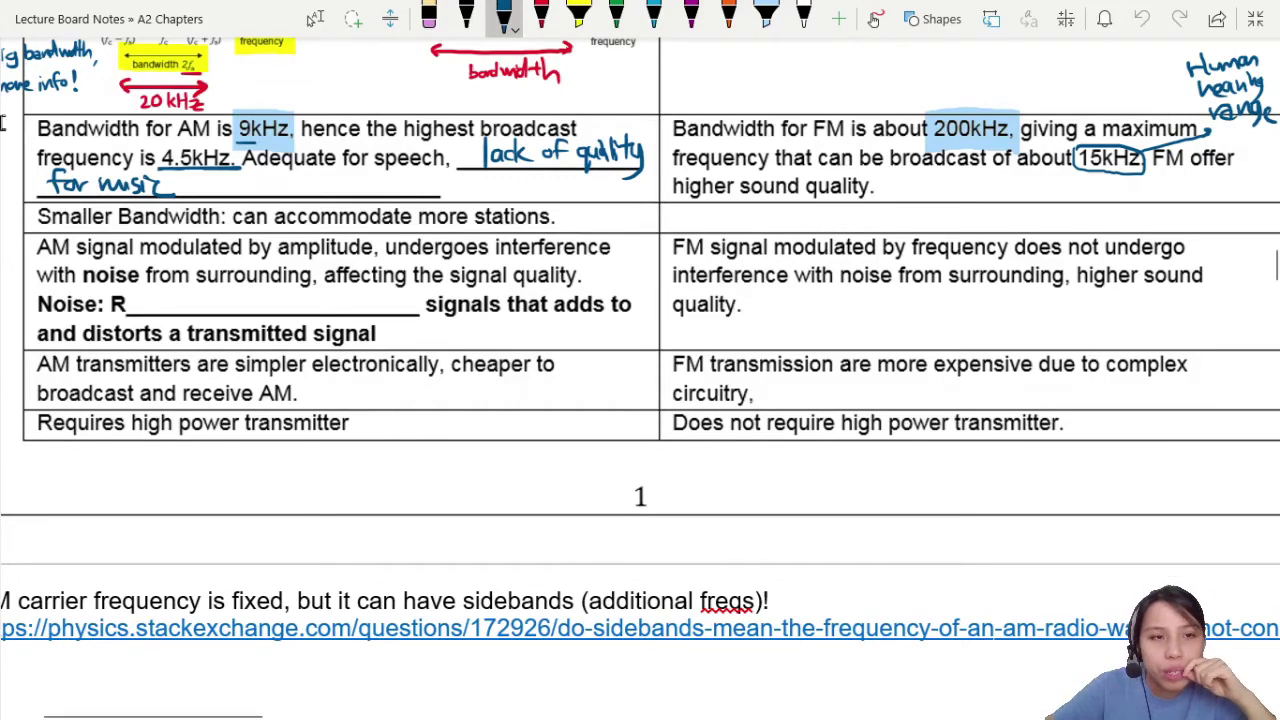
left_click(315, 18)
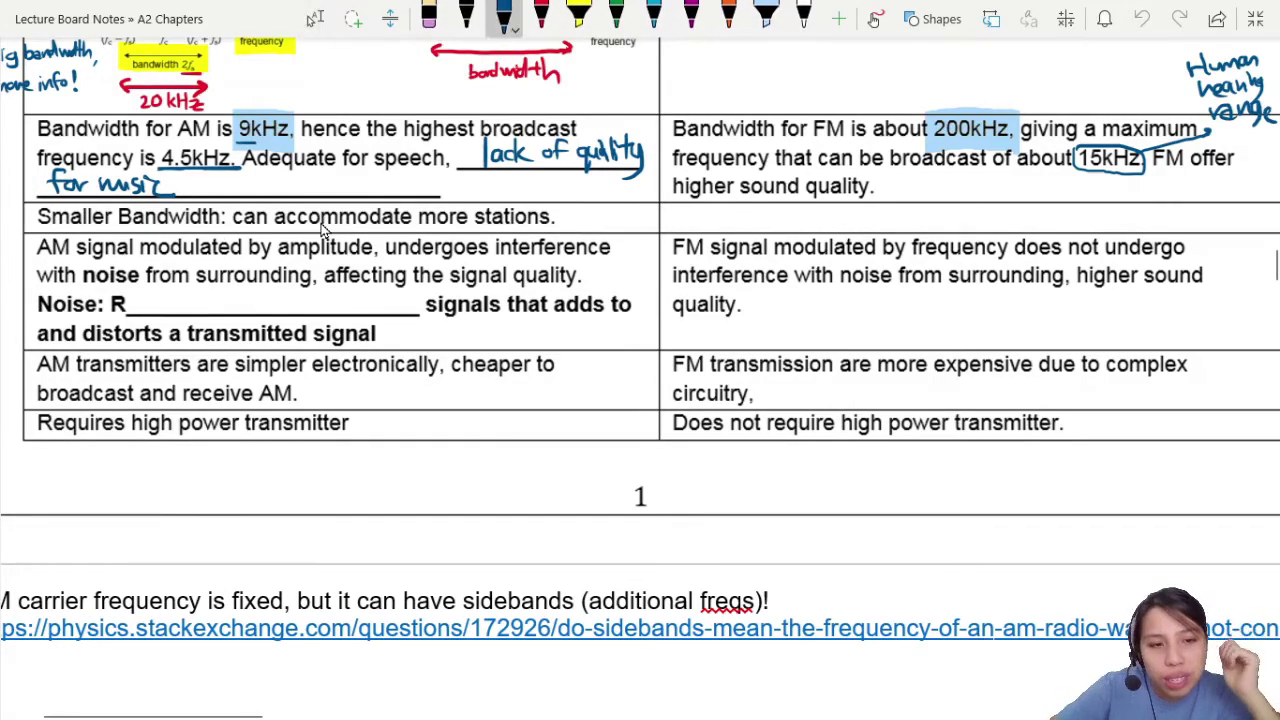
left_click_drag(216, 523, 204, 537)
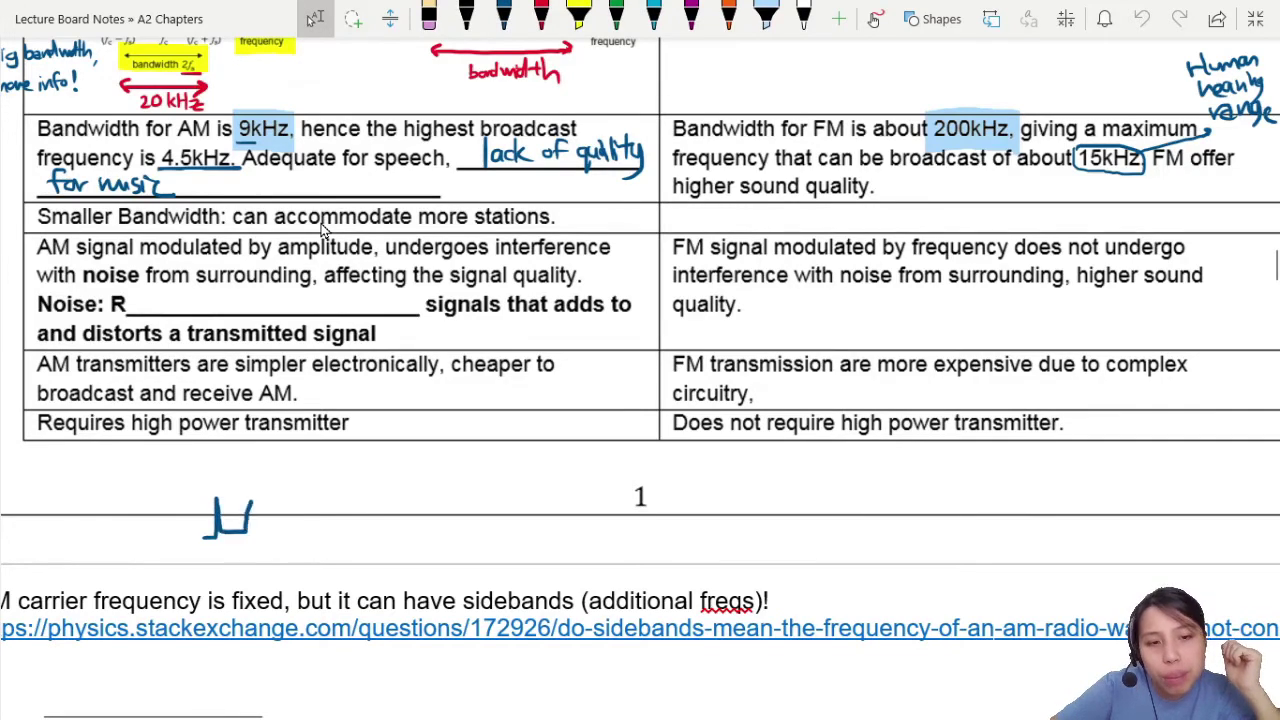
mouse_move(254, 498)
left_mouse_down()
mouse_move(258, 532)
mouse_move(298, 492)
mouse_move(334, 530)
mouse_move(358, 490)
mouse_move(380, 530)
left_mouse_up()
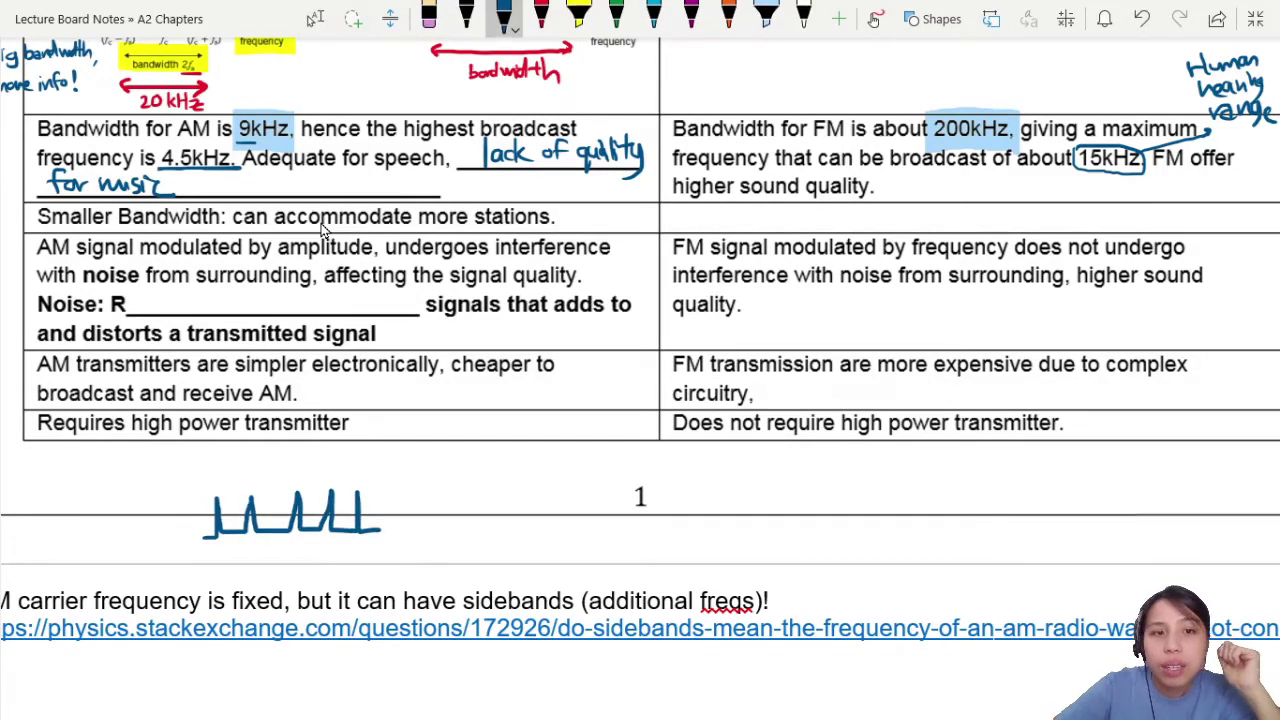
left_click_drag(322, 228, 424, 228)
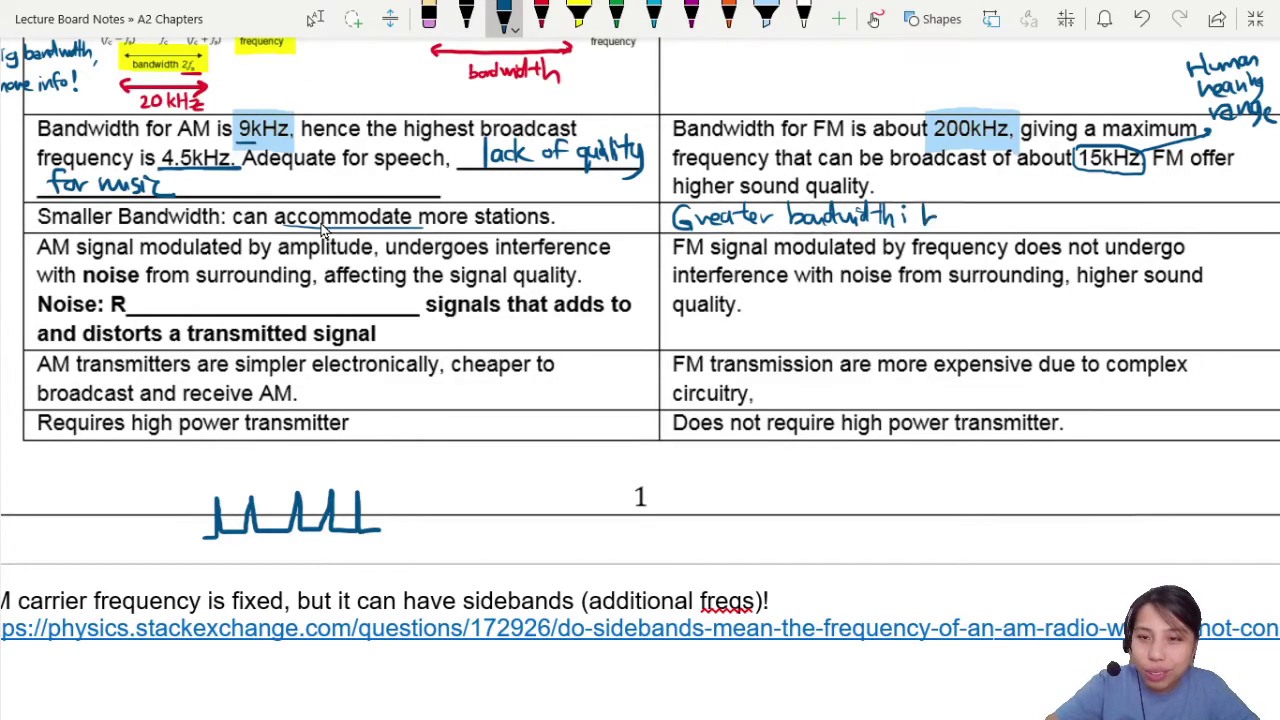
Handwrite "Greater bandwidth: better sound quality" in the empty FM cell and sketch one wide hump above the narrow peaks
mouse_move(938, 220)
left_mouse_down()
mouse_move(968, 212)
mouse_move(1026, 228)
mouse_move(1072, 214)
mouse_move(1124, 226)
left_mouse_up()
left_click_drag(1132, 224, 1142, 214)
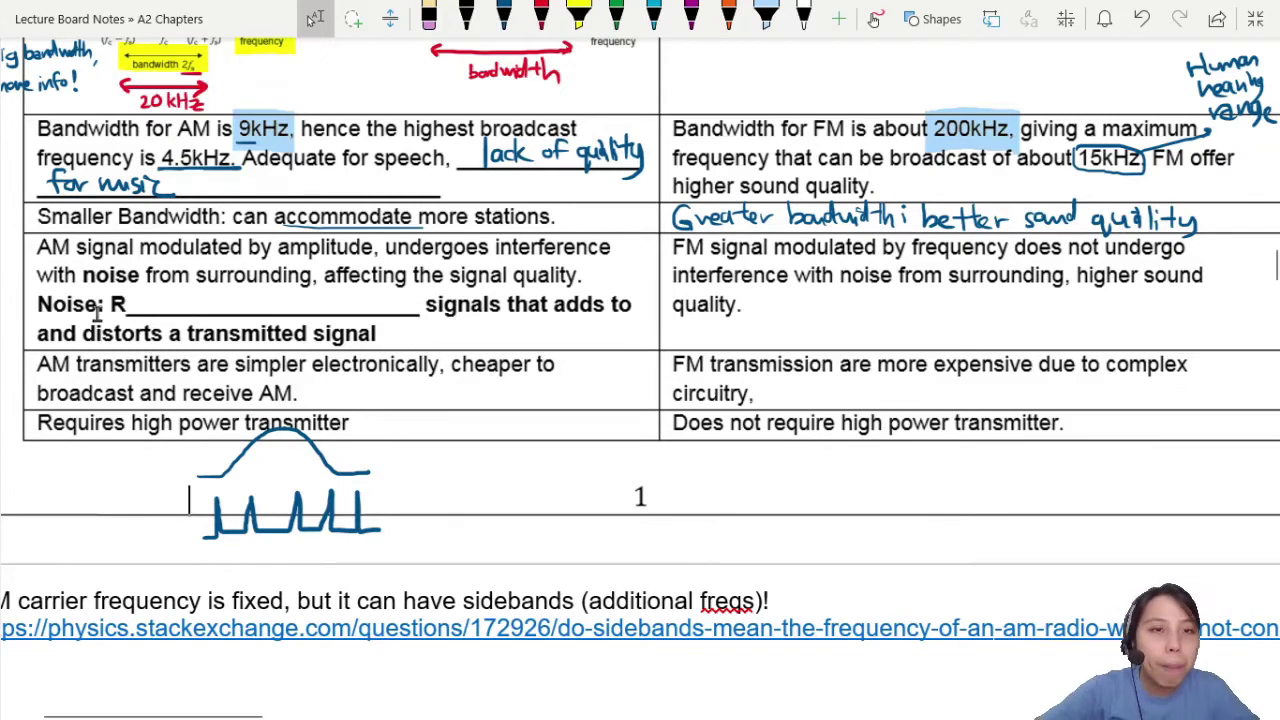
Complete the blank in the AM noise definition by handwriting "andom, unwanted" after the R
scroll(97, 313, "down", 1)
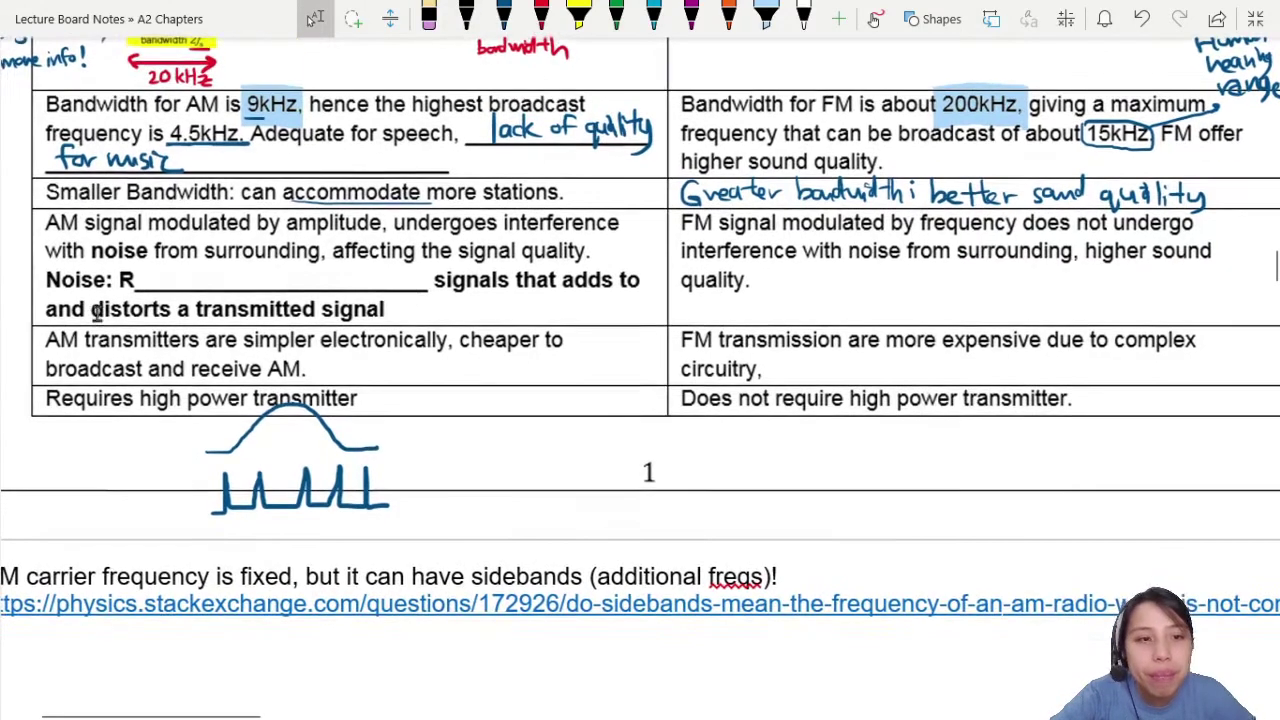
scroll(97, 313, "down", 1)
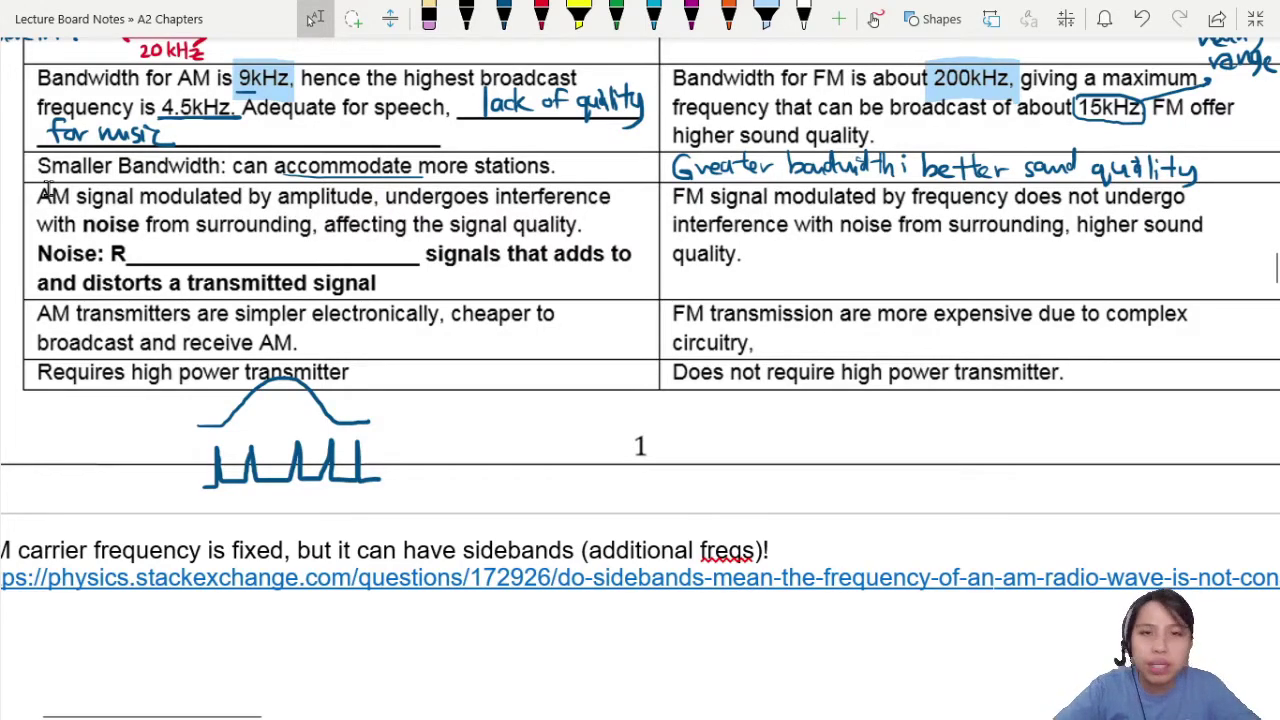
key("alt+d")
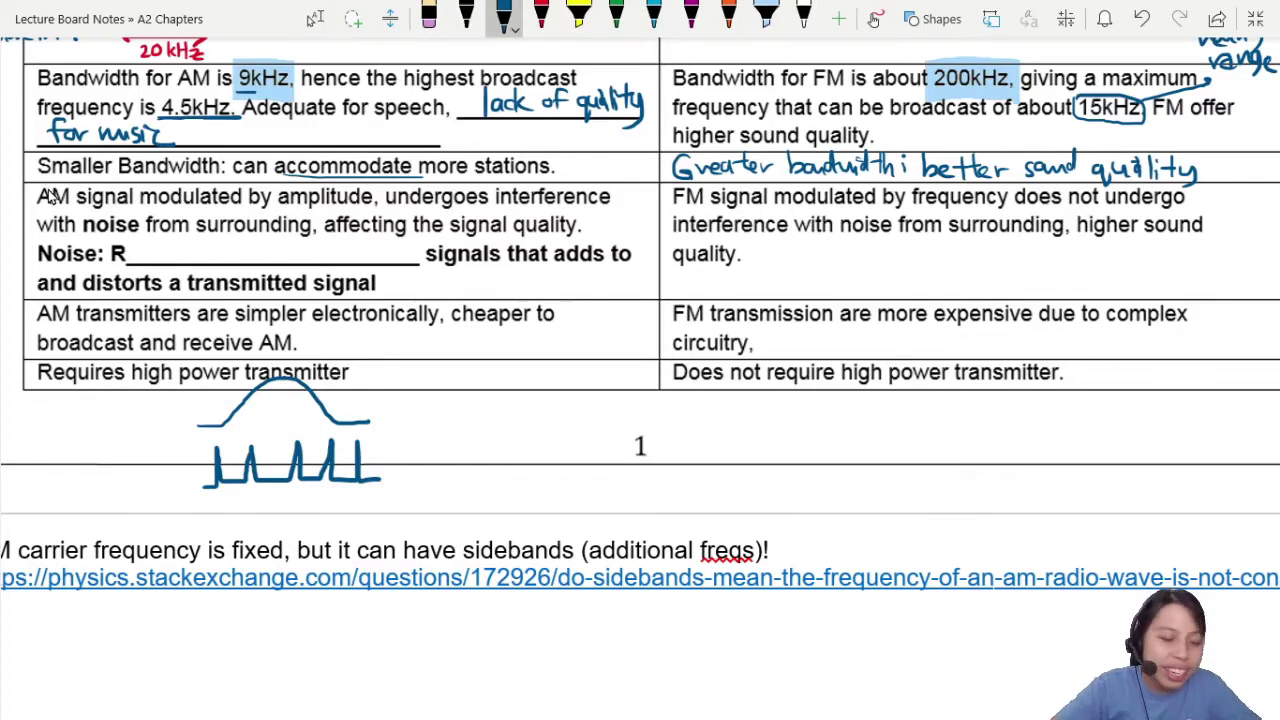
mouse_move(144, 244)
left_mouse_down()
mouse_move(140, 256)
mouse_move(226, 262)
mouse_move(358, 248)
mouse_move(362, 236)
mouse_move(312, 240)
left_mouse_up()
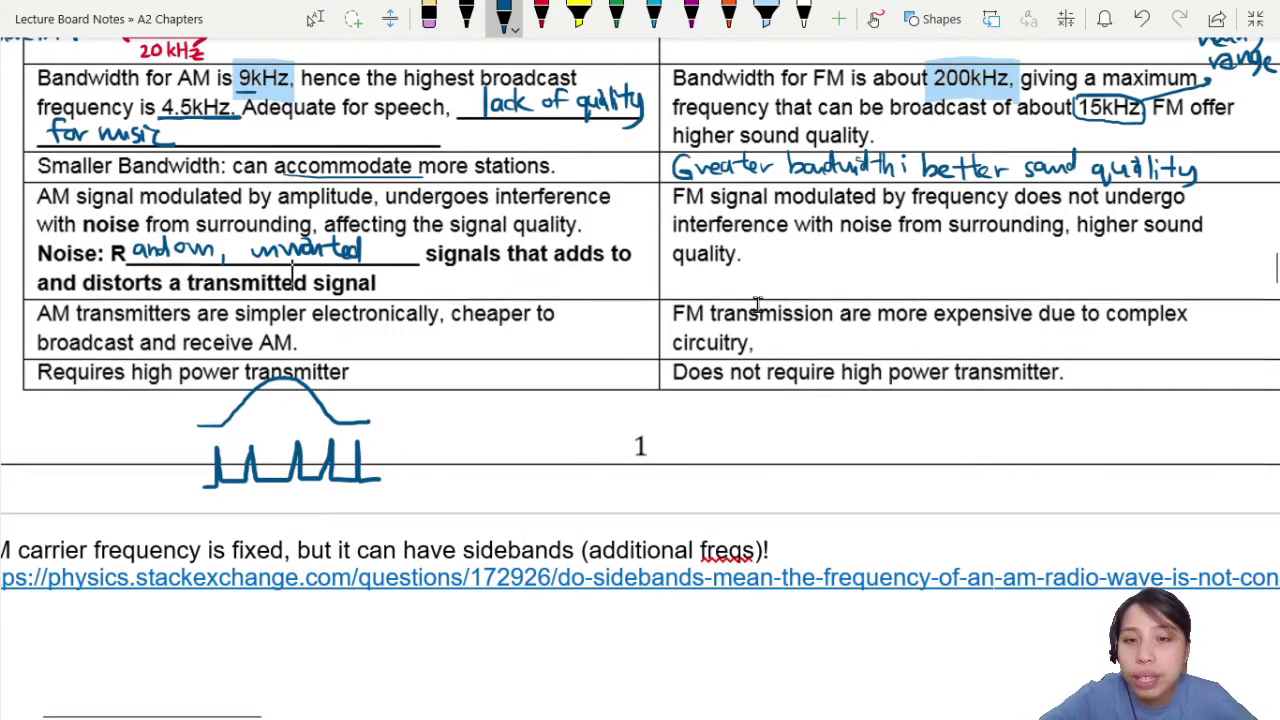
key("Escape")
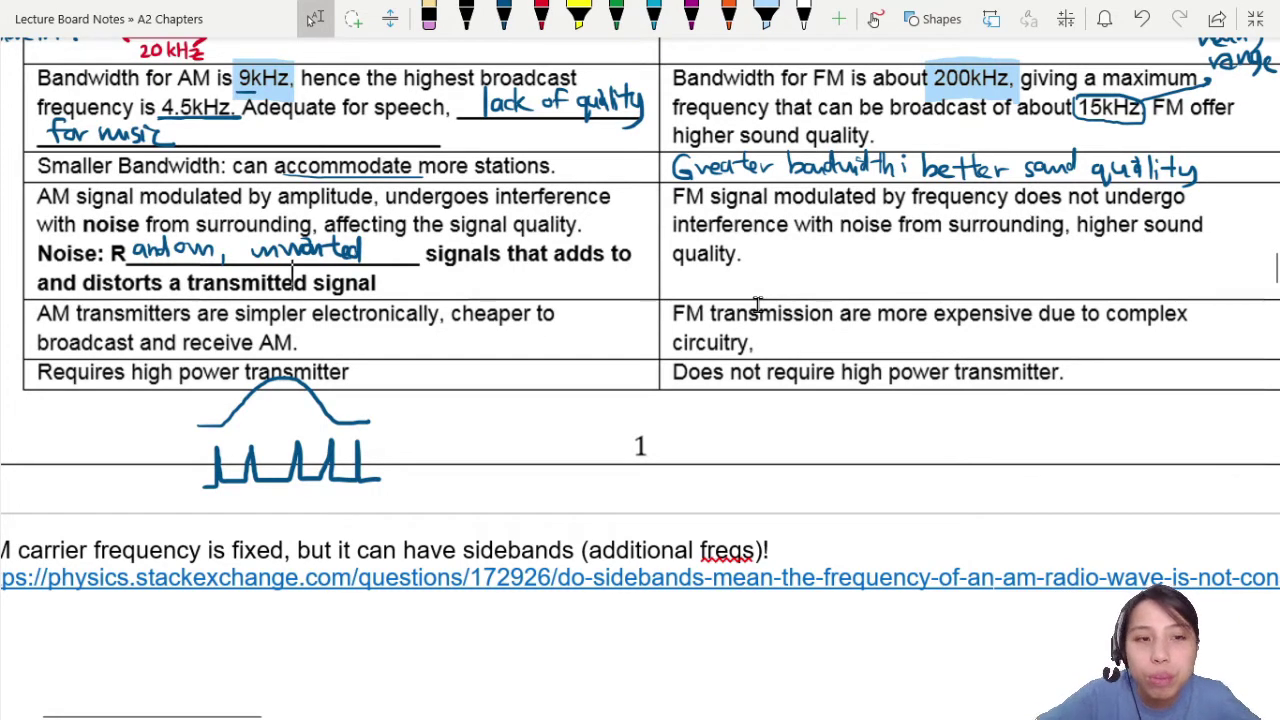
key("Escape")
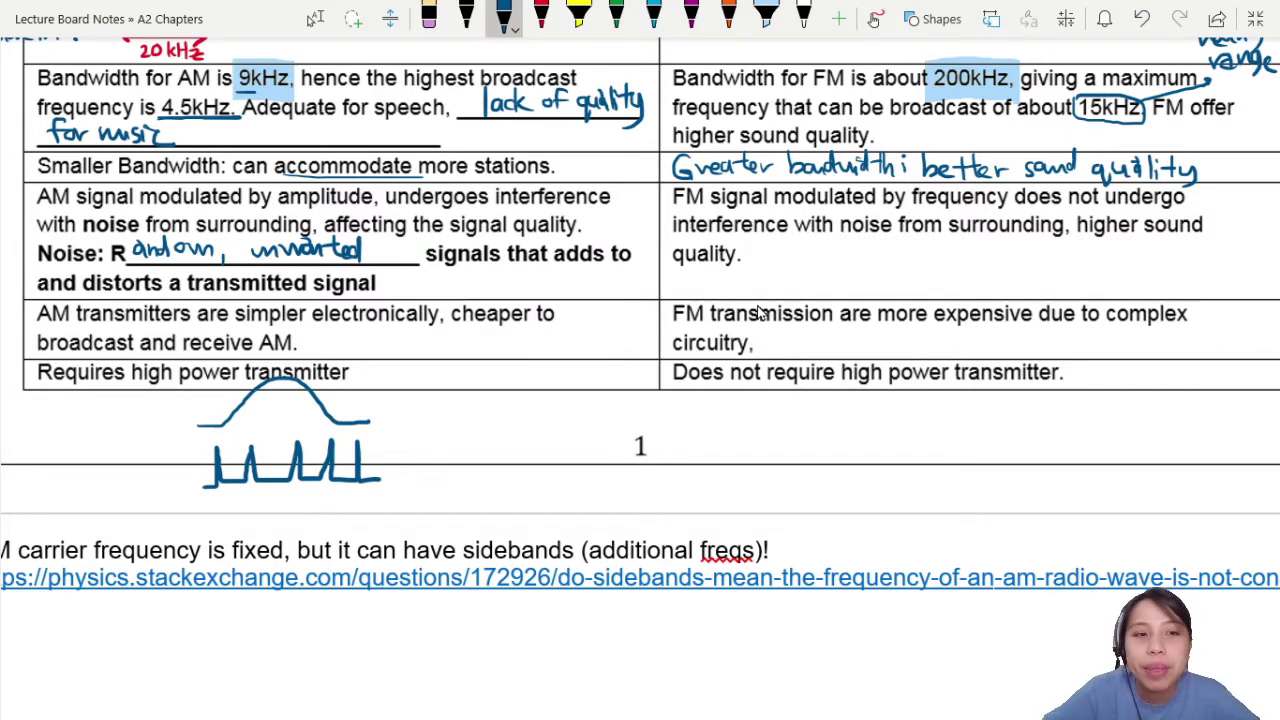
key("Escape")
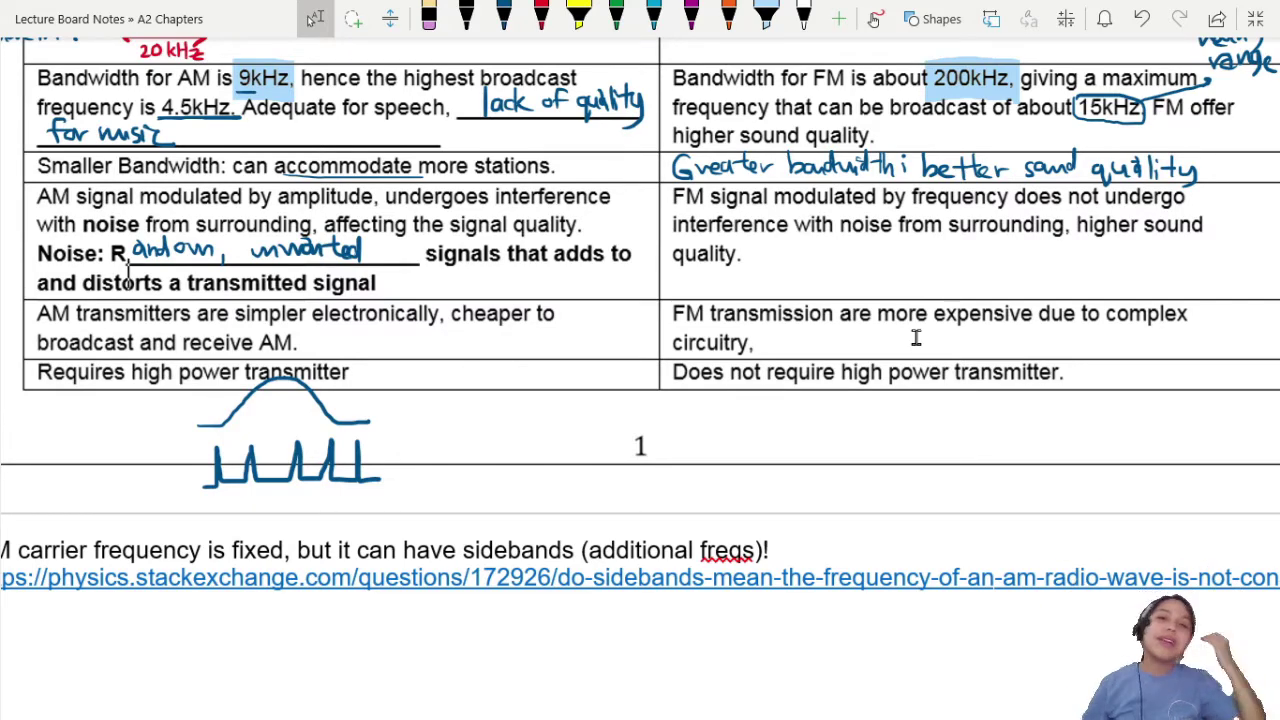
Examine the AM radio receiver circuit and the simplest FM receiver circuit further down the notes to compare their complexity
scroll(916, 338, "down", 2)
scroll(916, 338, "down", 7)
scroll(916, 338, "down", 15)
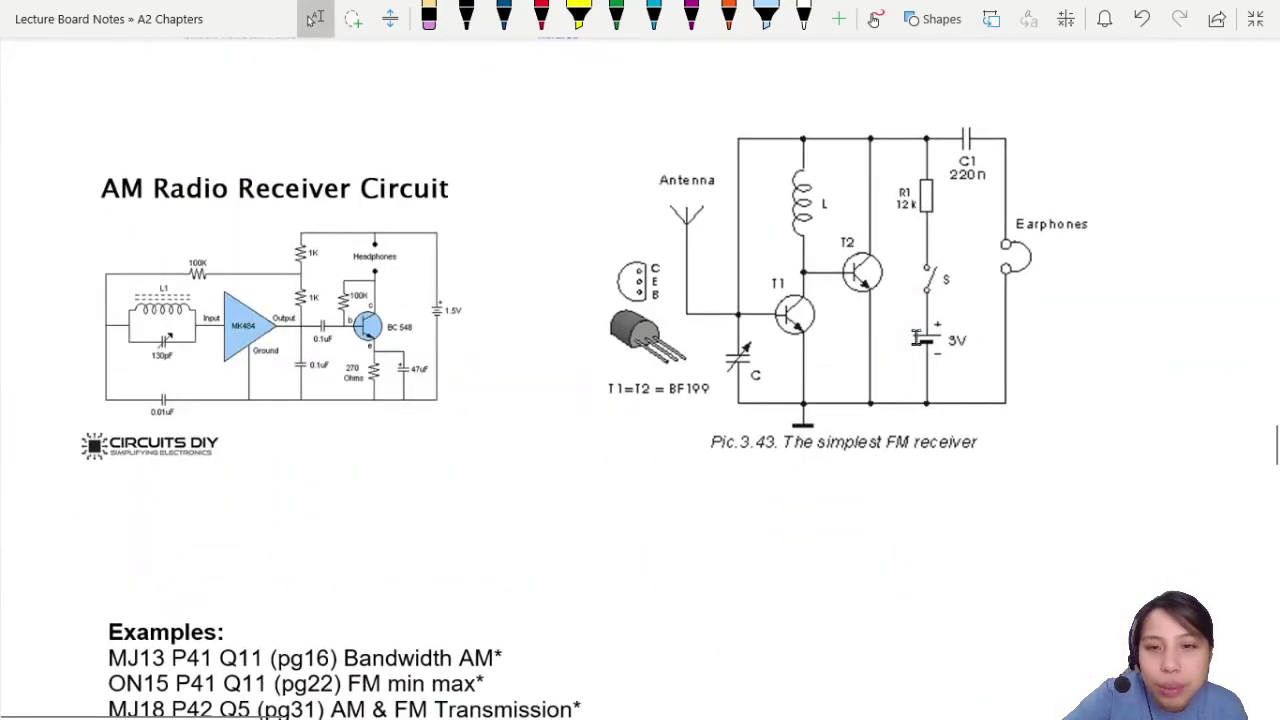
scroll(916, 338, "left", 2)
scroll(916, 338, "up", 1)
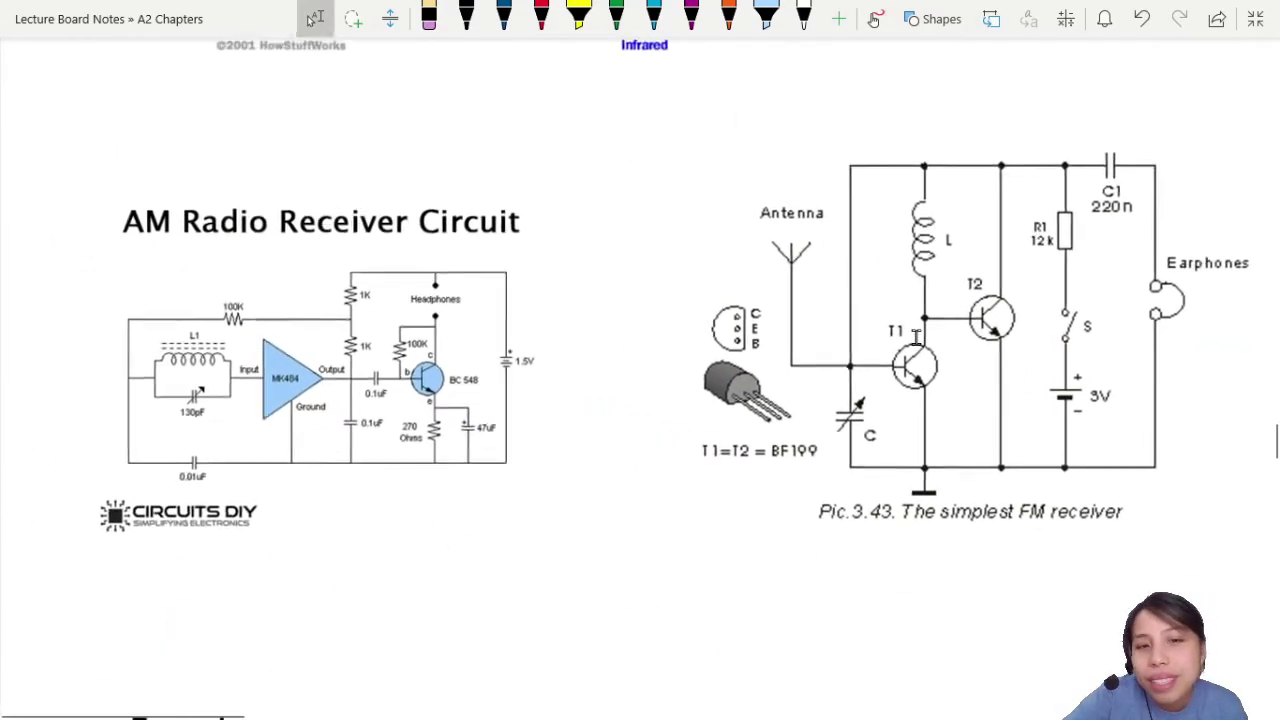
scroll(916, 338, "down", 1)
scroll(915, 336, "up", 1)
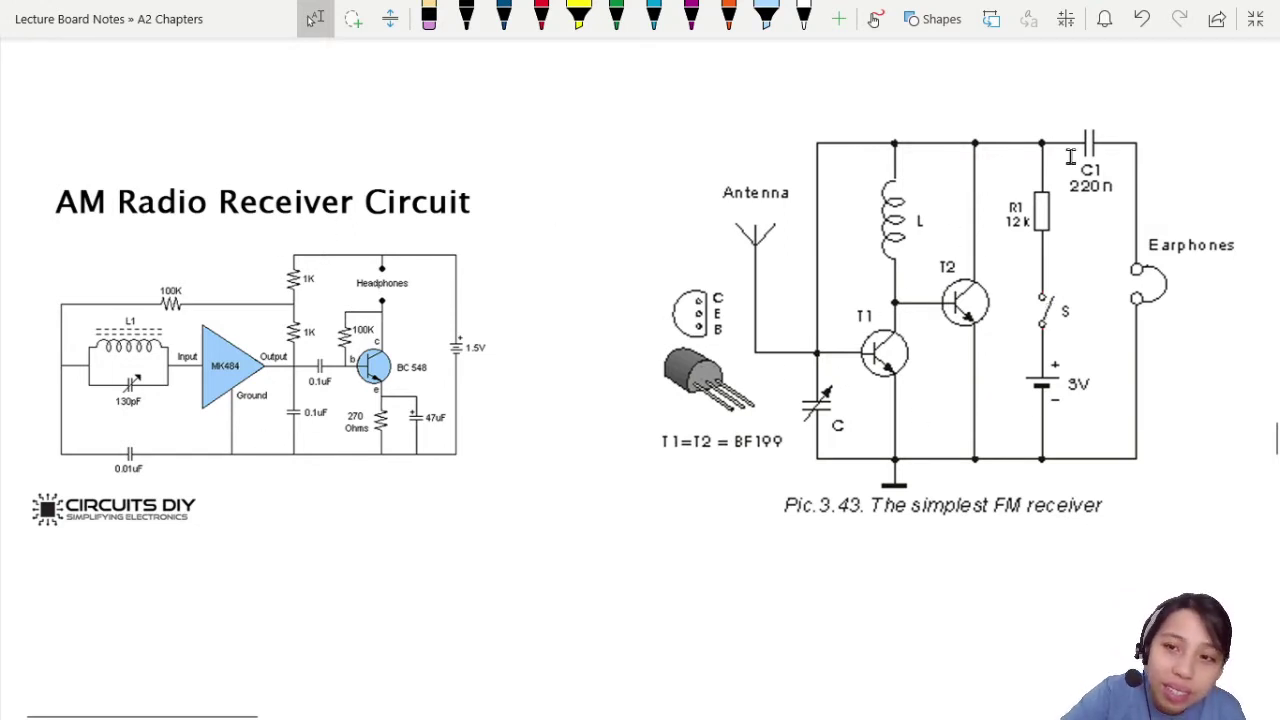
scroll(788, 638, "up", 1)
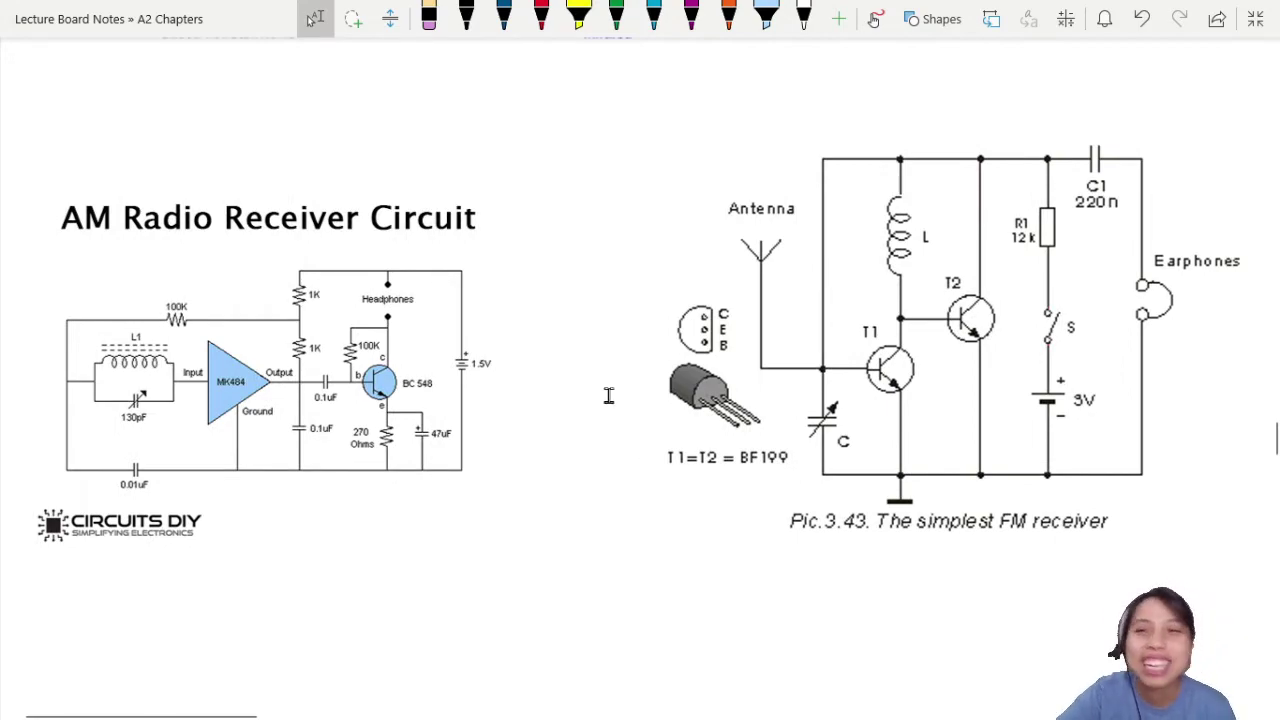
Underline "cheaper" and "expensive" in the transmitter cost row, and "high power" in both cells of the table's last row
scroll(608, 395, "up", 15)
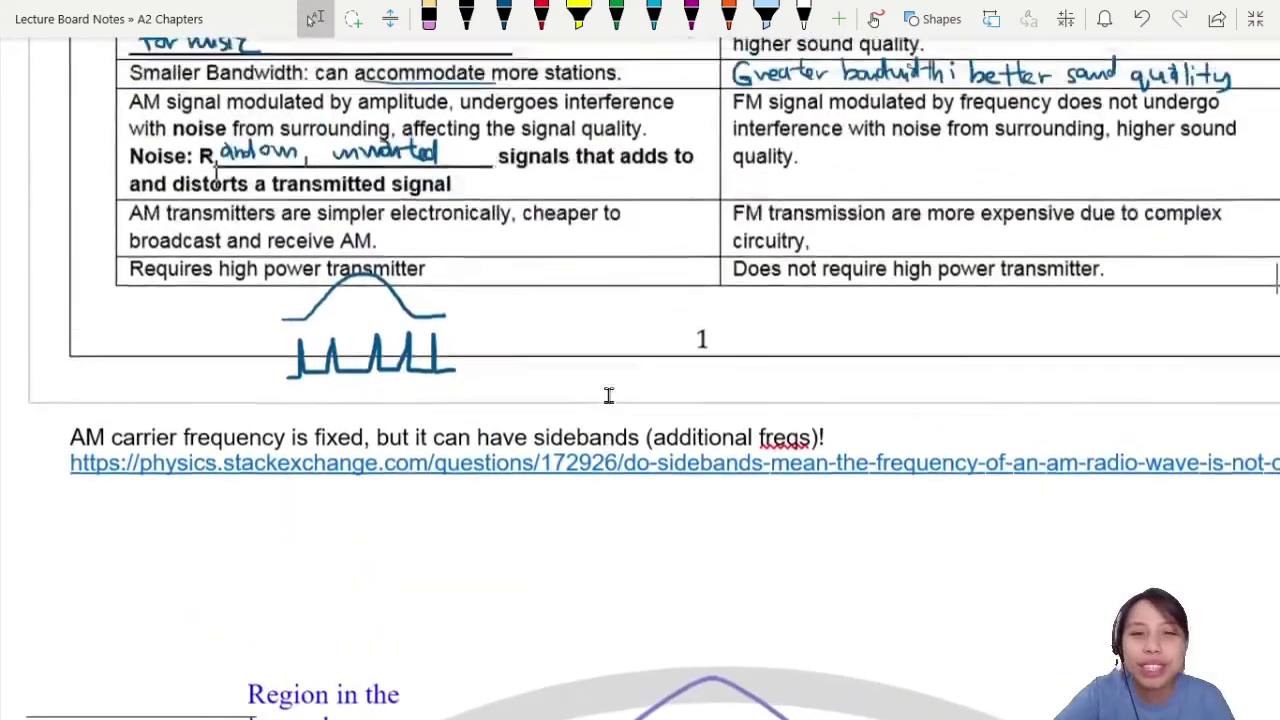
scroll(608, 395, "up", 4)
scroll(608, 395, "right", 1)
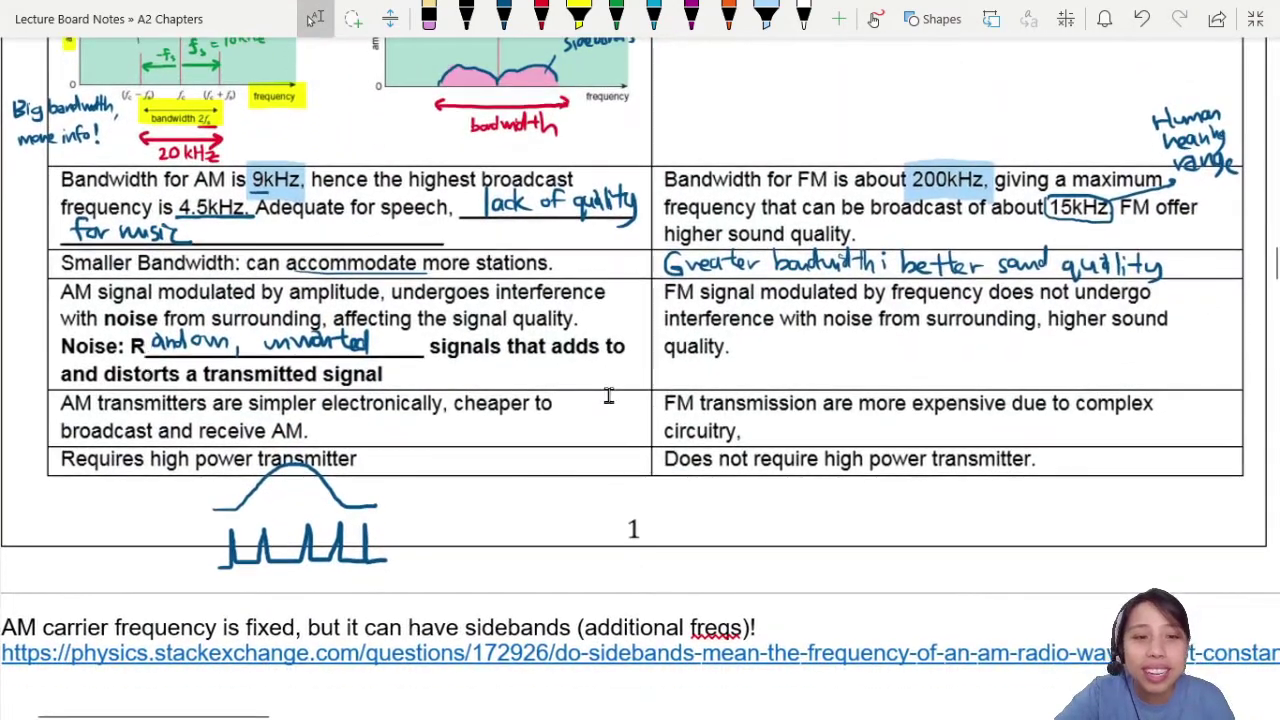
scroll(608, 395, "down", 1)
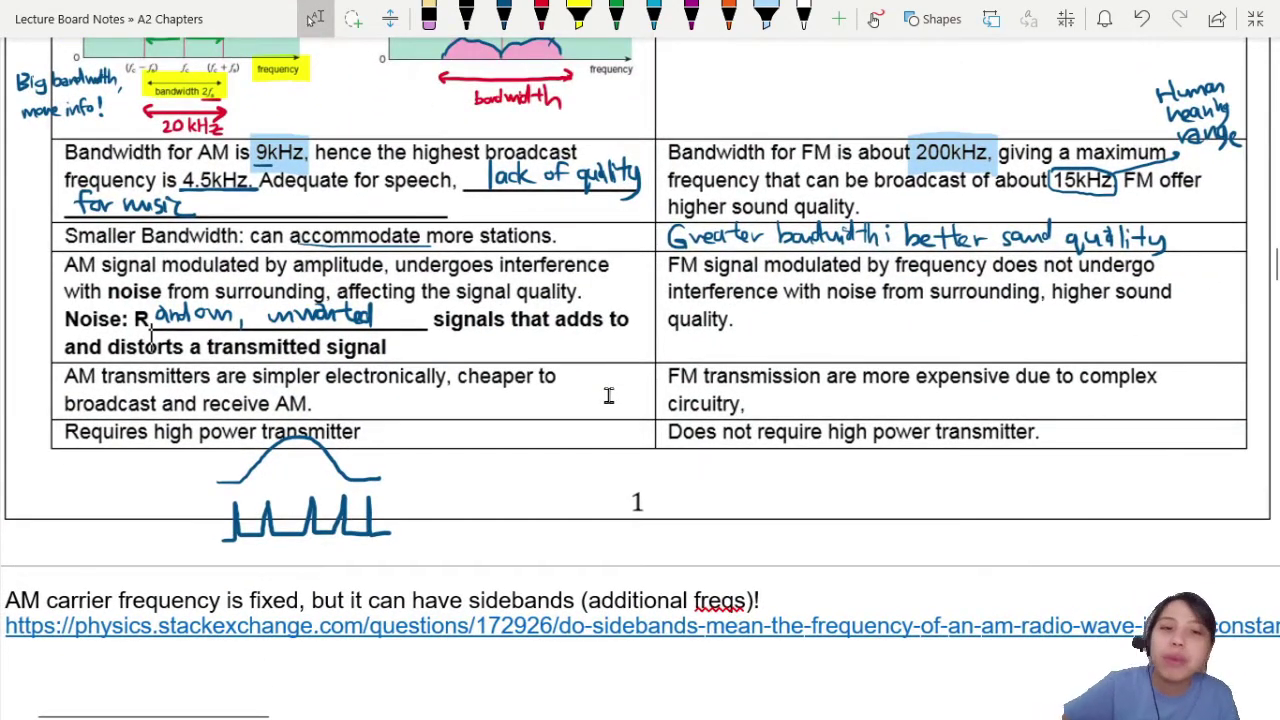
key("p")
left_click_drag(463, 390, 522, 396)
left_click_drag(981, 392, 1003, 392)
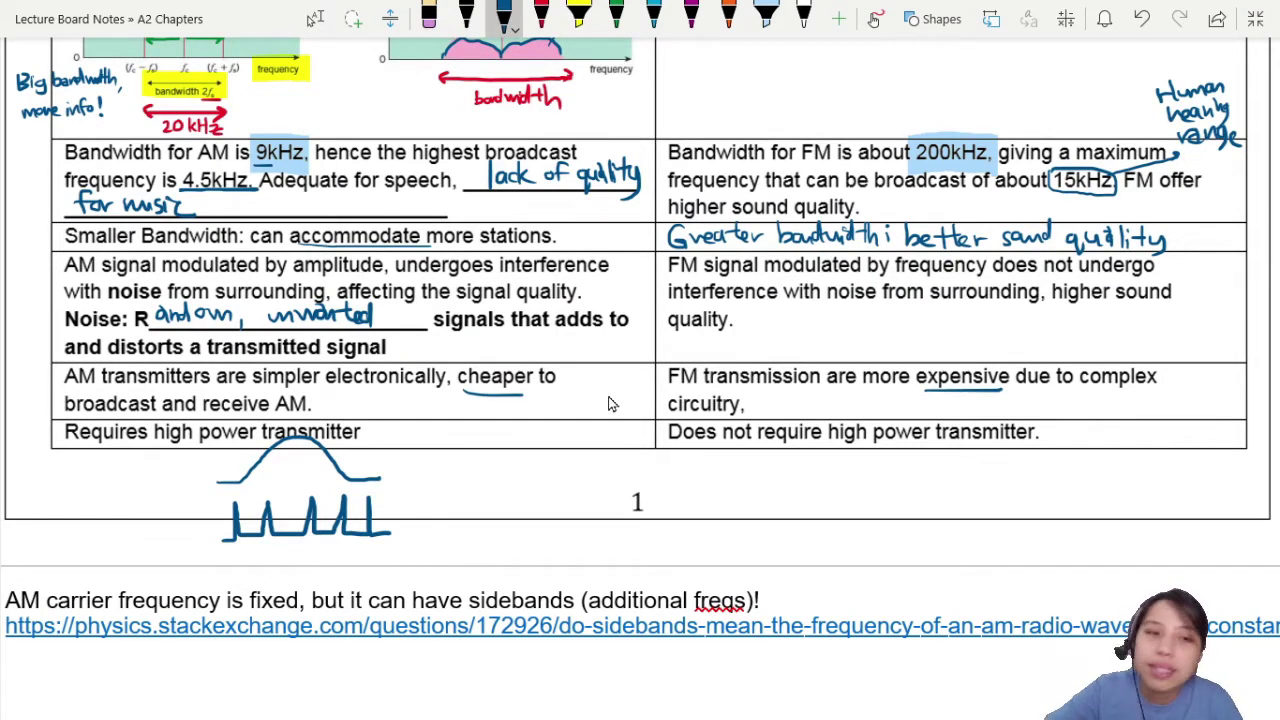
left_click_drag(153, 446, 215, 446)
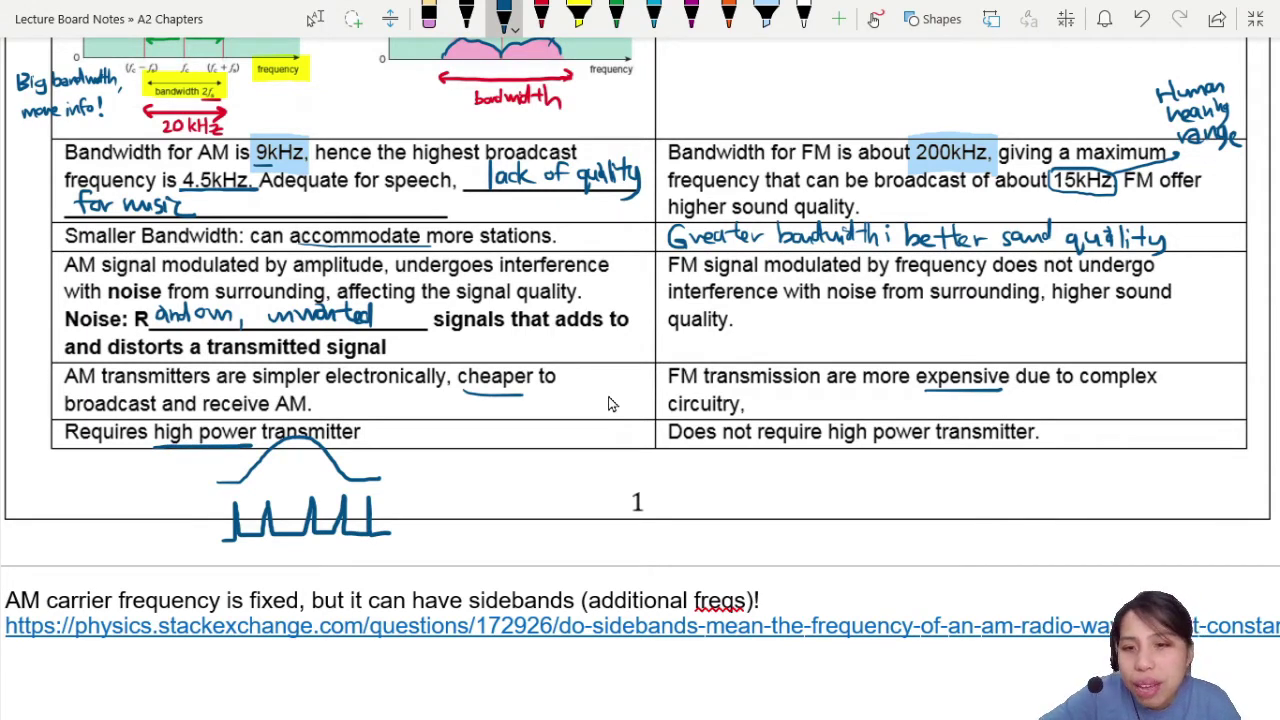
left_click_drag(825, 451, 918, 449)
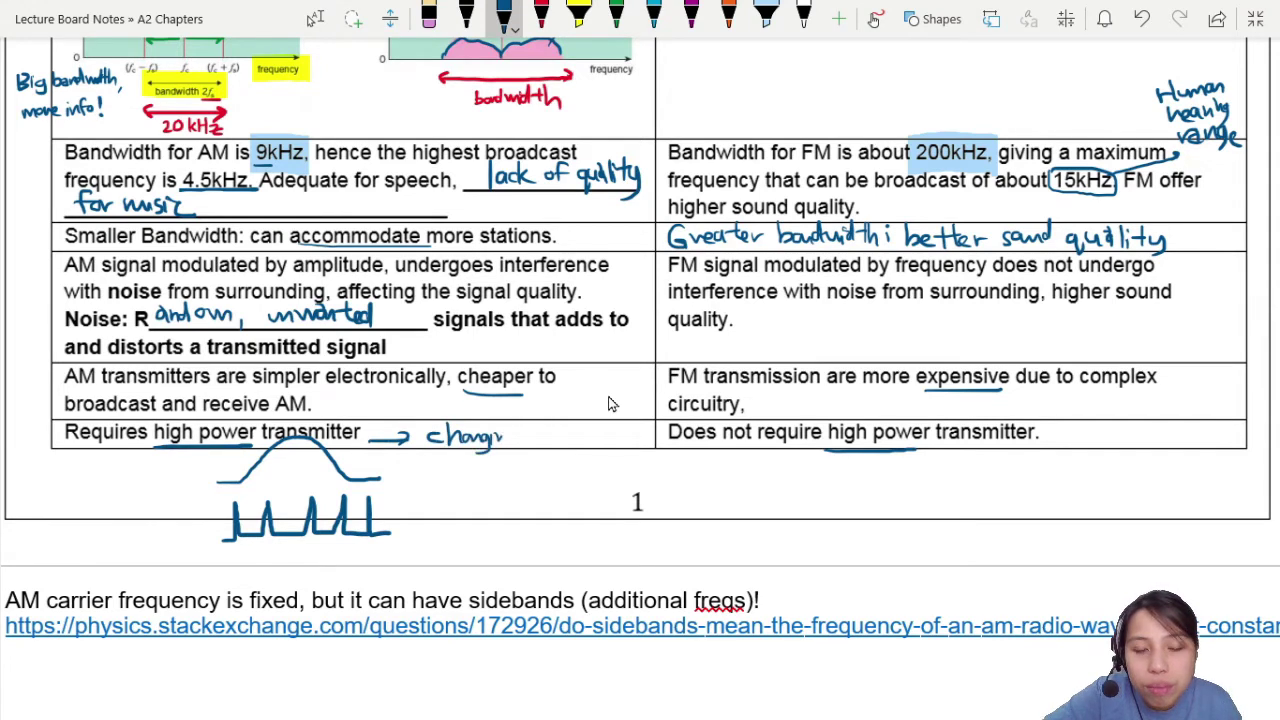
Handwrite "→ changing amplitude (voltage)" beside the AM high power transmitter entry and "→ changing f" beside the FM one
mouse_move(498, 436)
left_mouse_down()
mouse_move(506, 460)
mouse_move(492, 456)
left_mouse_up()
left_click_drag(537, 431, 630, 442)
mouse_move(522, 458)
left_mouse_down()
mouse_move(518, 476)
mouse_move(560, 456)
mouse_move(596, 462)
mouse_move(600, 484)
mouse_move(612, 470)
mouse_move(588, 460)
left_mouse_up()
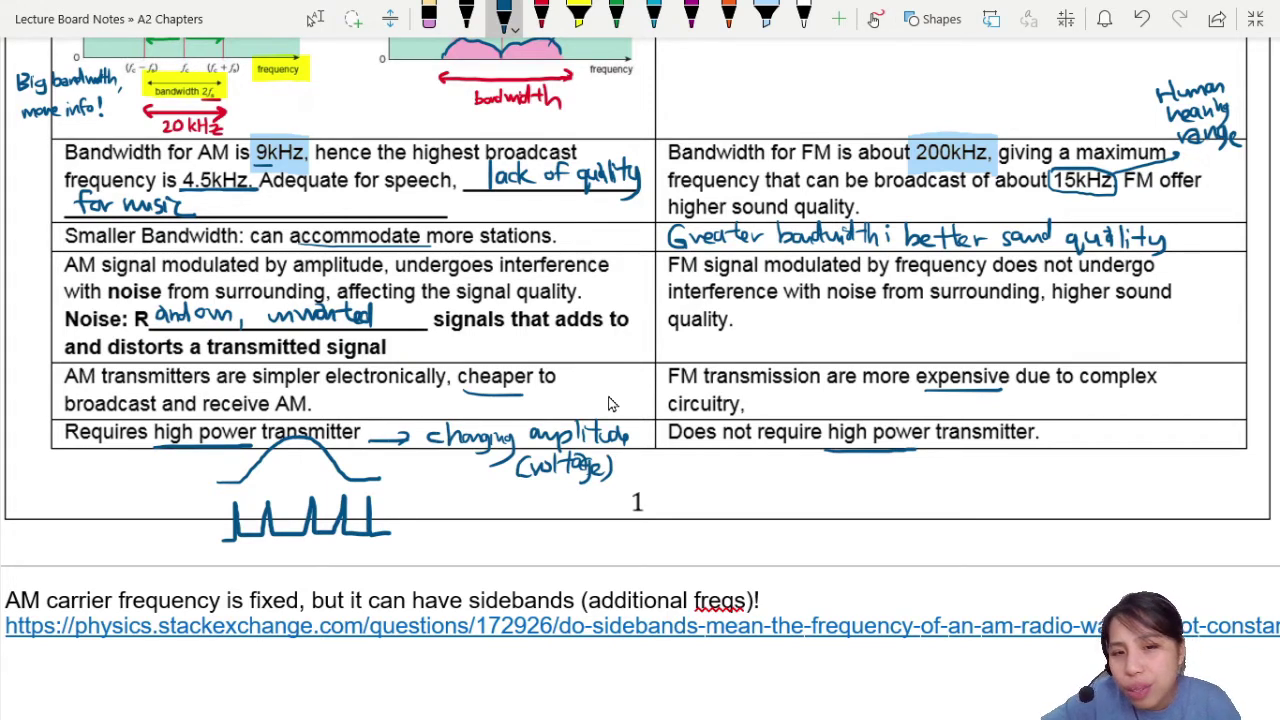
mouse_move(1058, 432)
left_mouse_down()
mouse_move(1156, 434)
mouse_move(1162, 452)
mouse_move(1220, 440)
left_mouse_up()
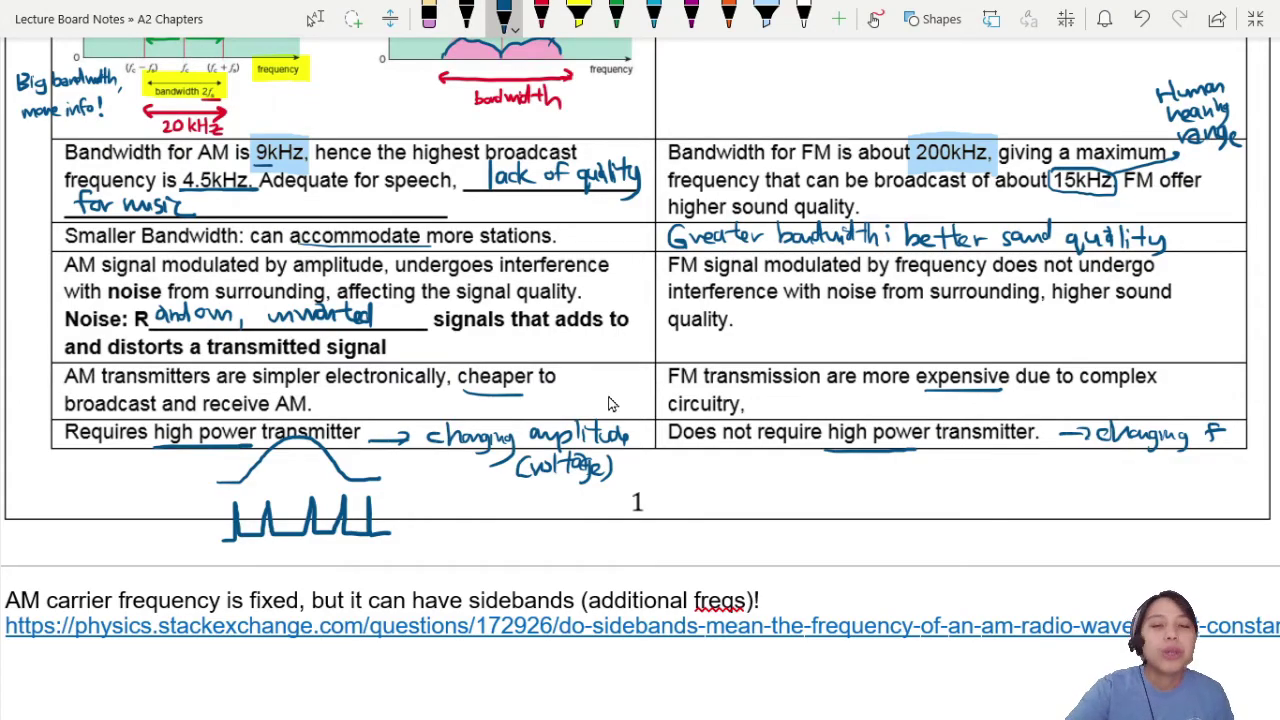
Review the AM versus FM comparison table, the skywave diagram and the ionosphere diagram showing FM radio penetration and AM radio refraction
scroll(612, 403, "up", 10)
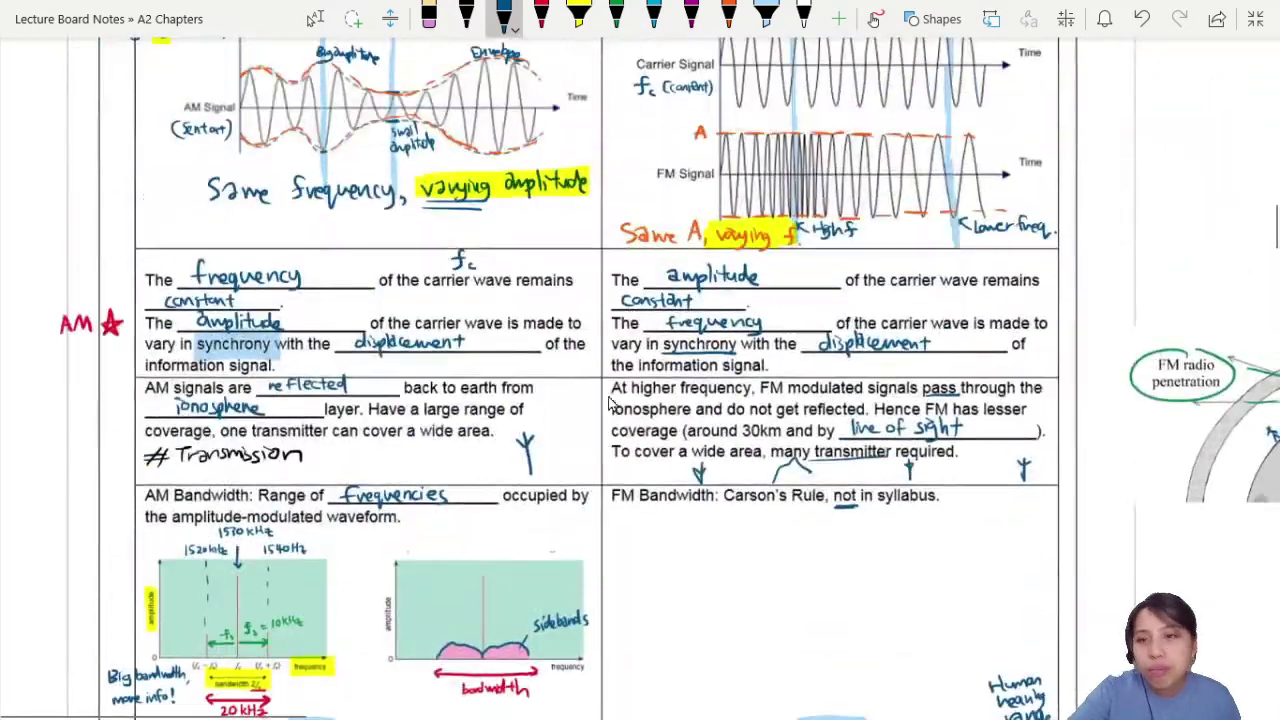
scroll(612, 403, "down", 2)
scroll(612, 403, "up", 6)
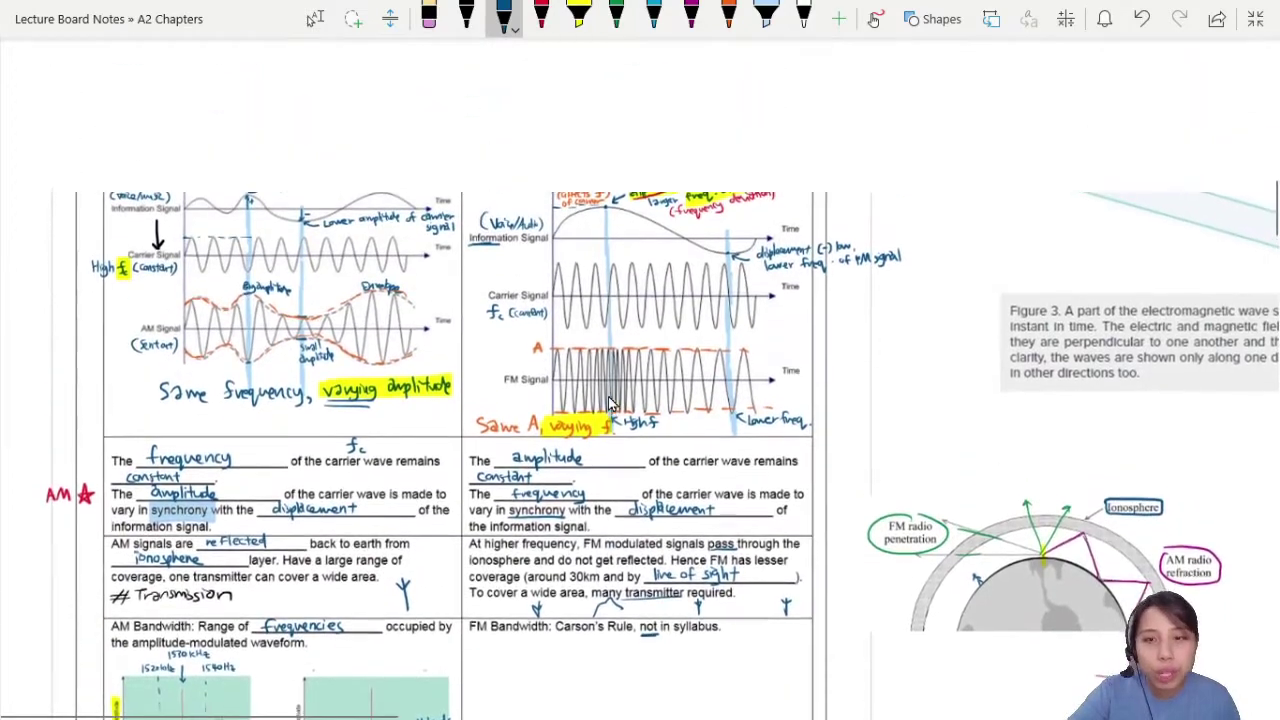
scroll(609, 397, "down", 1)
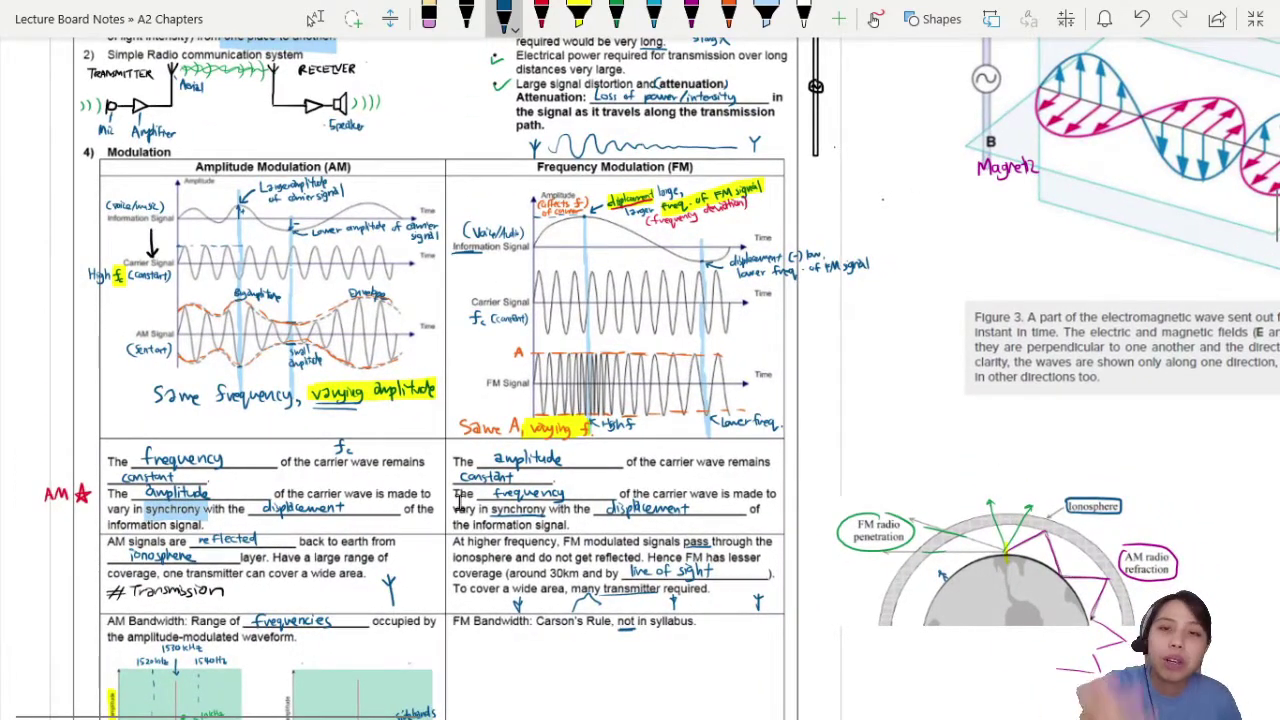
scroll(459, 500, "down", 2)
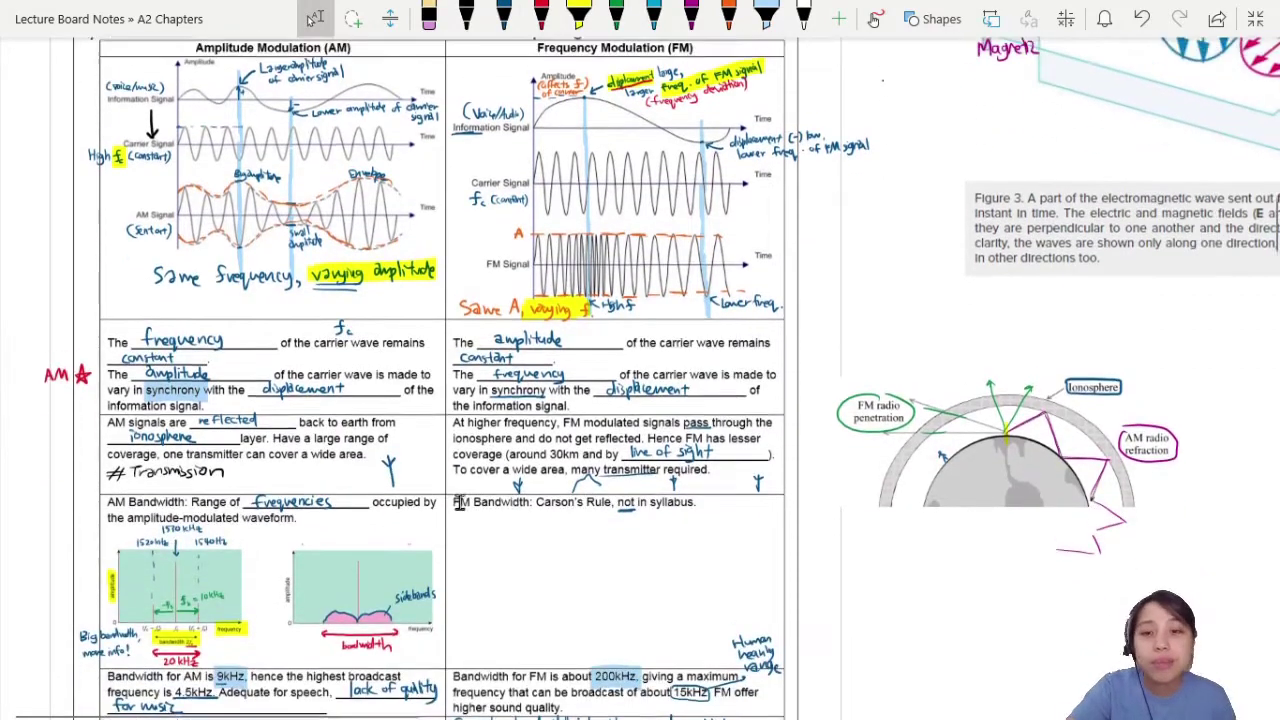
scroll(459, 503, "down", 3)
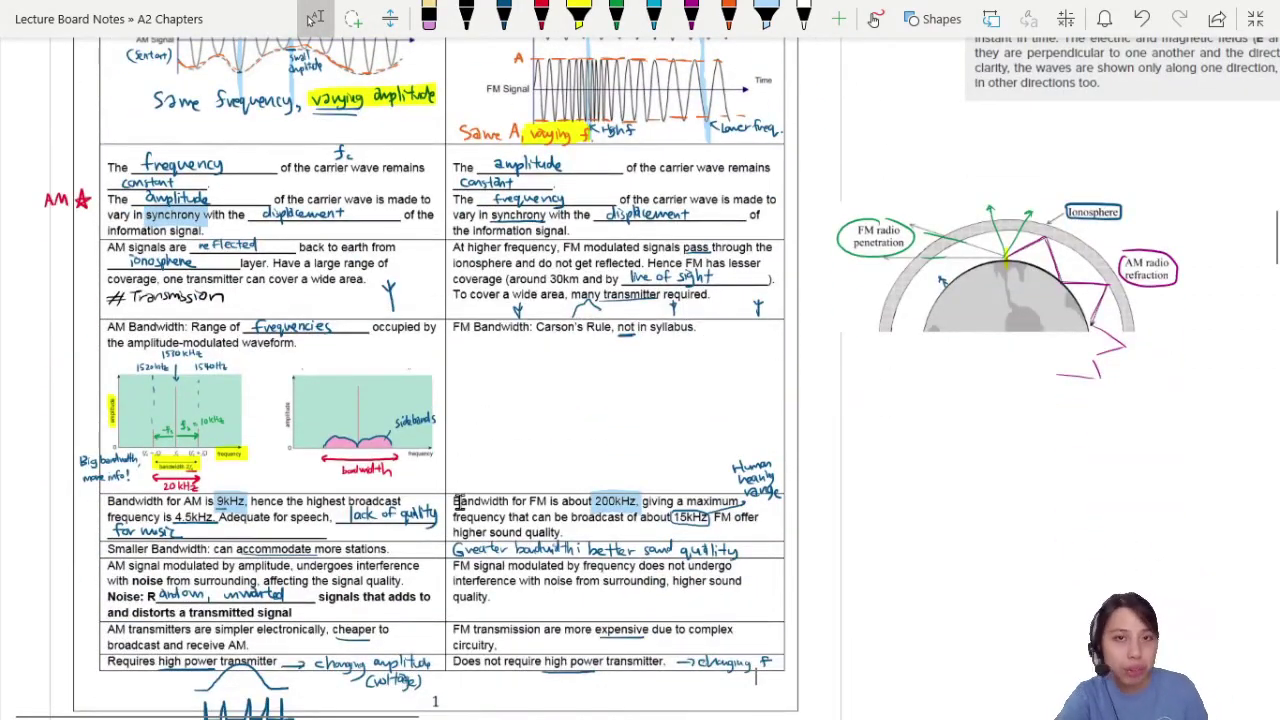
scroll(459, 503, "down", 3)
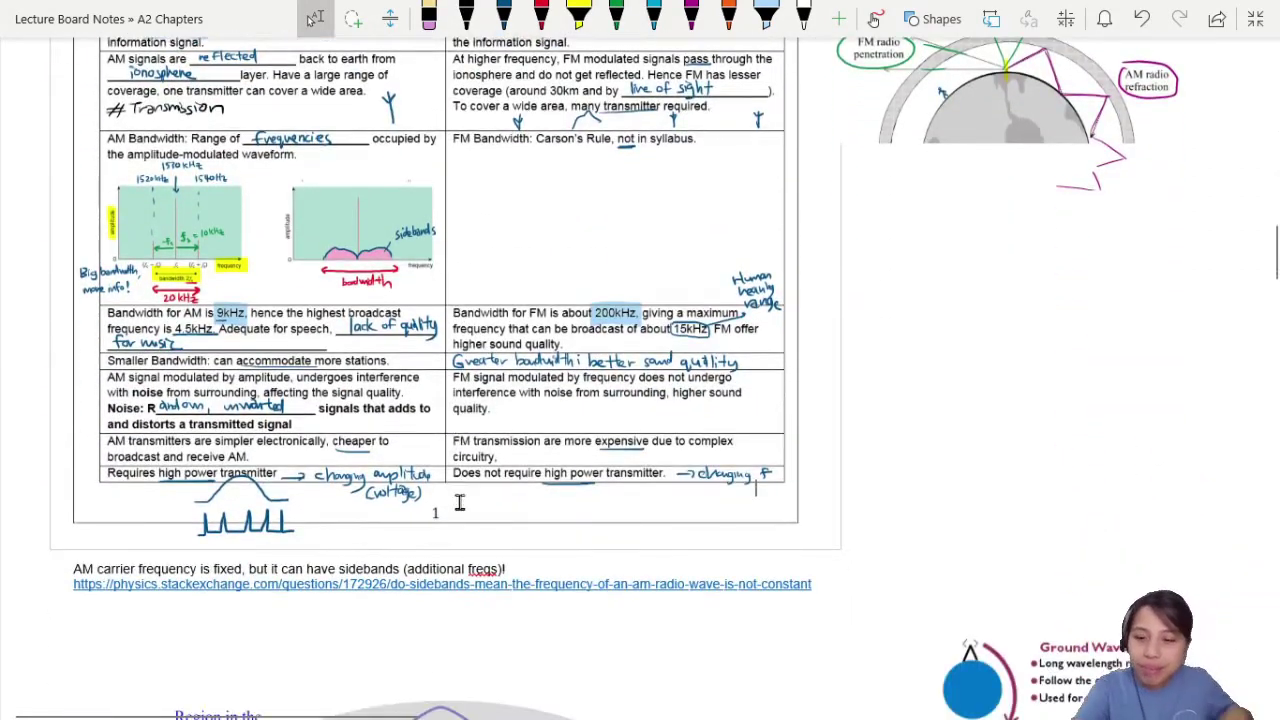
scroll(459, 503, "down", 6)
scroll(459, 503, "down", 9)
scroll(459, 503, "up", 5)
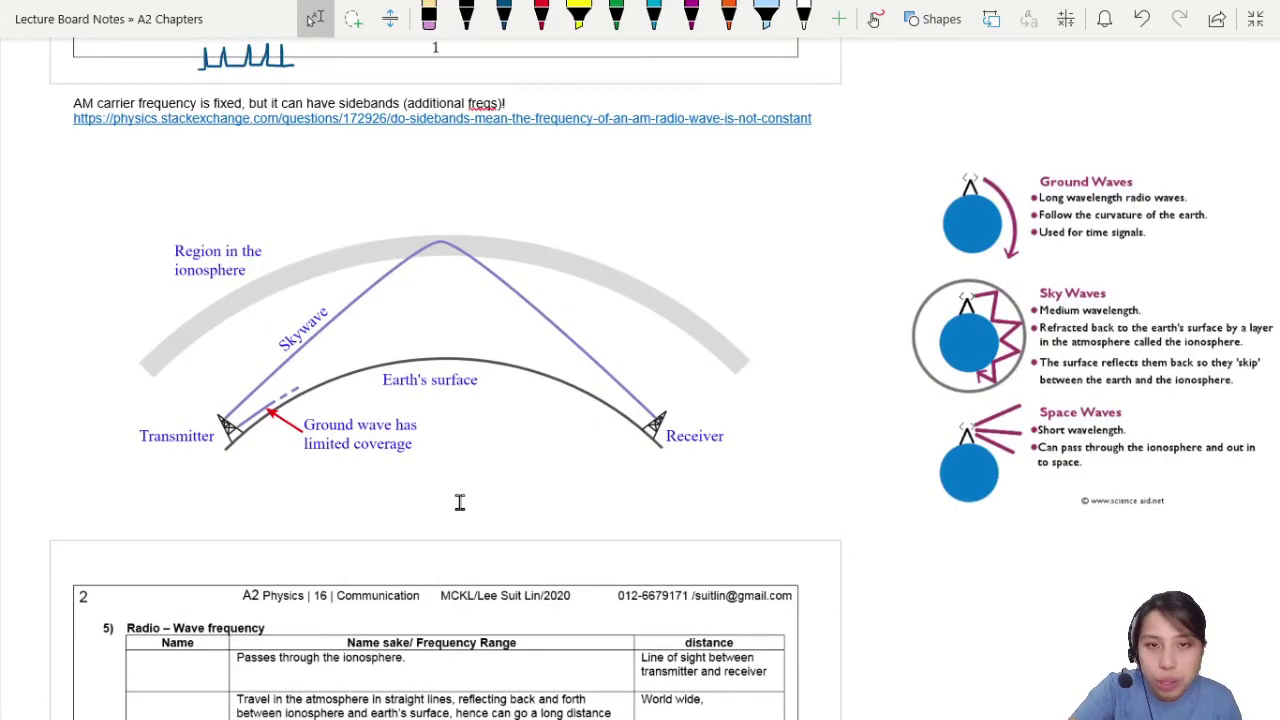
scroll(460, 502, "up", 13)
scroll(460, 502, "down", 1)
scroll(460, 502, "right", 4)
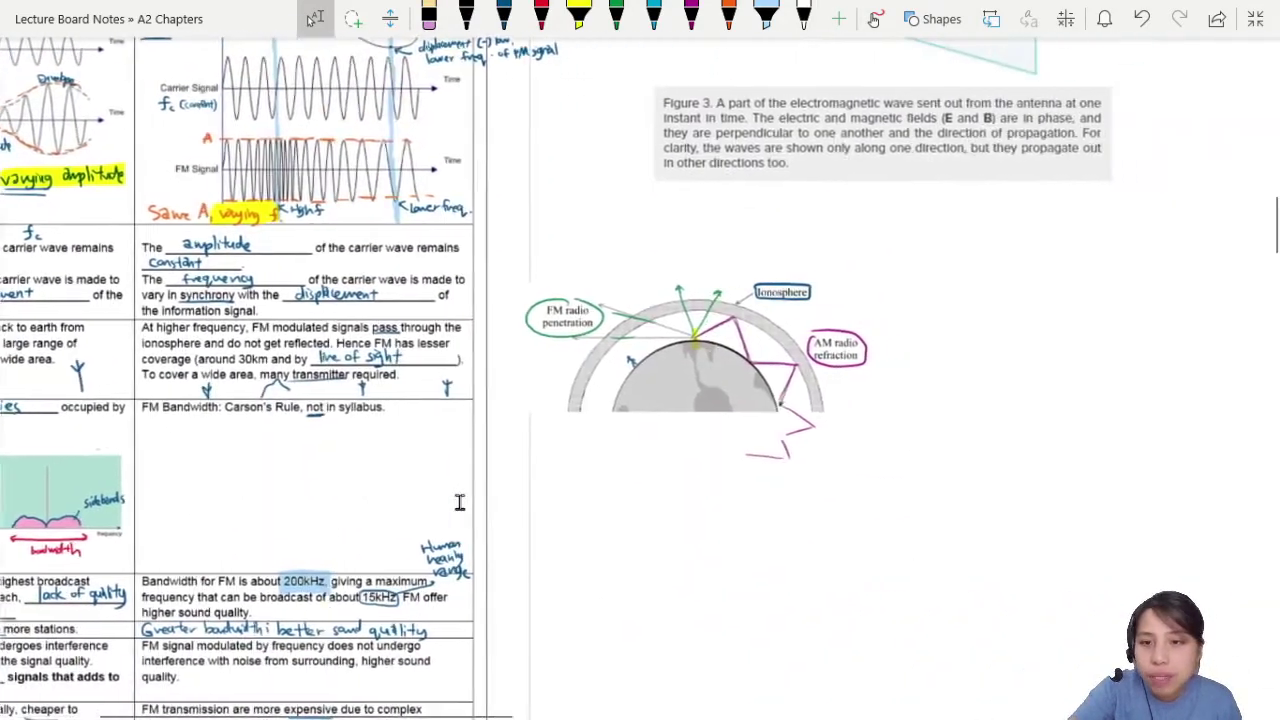
scroll(460, 502, "up", 5)
scroll(460, 502, "right", 4)
scroll(460, 502, "up", 1)
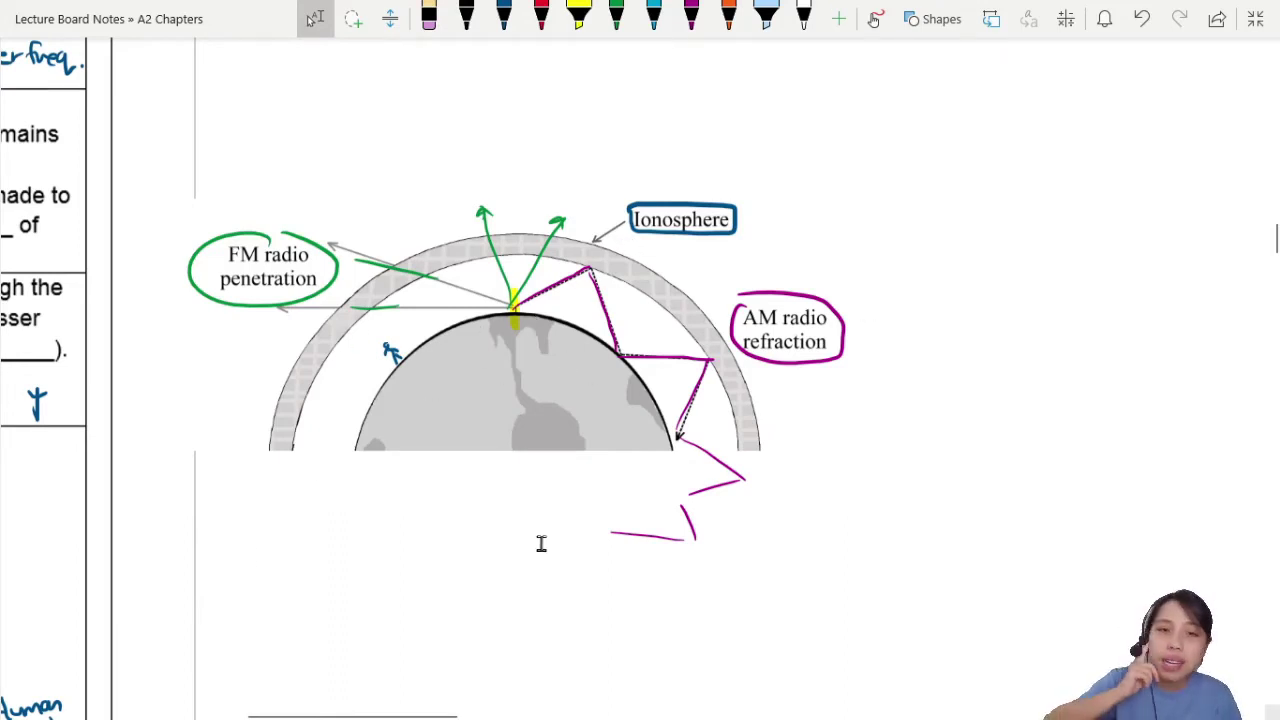
Handwrite "Sky wave" as the name in the radio-wave table row about reflection between the ionosphere and earth's surface
scroll(541, 543, "down", 15)
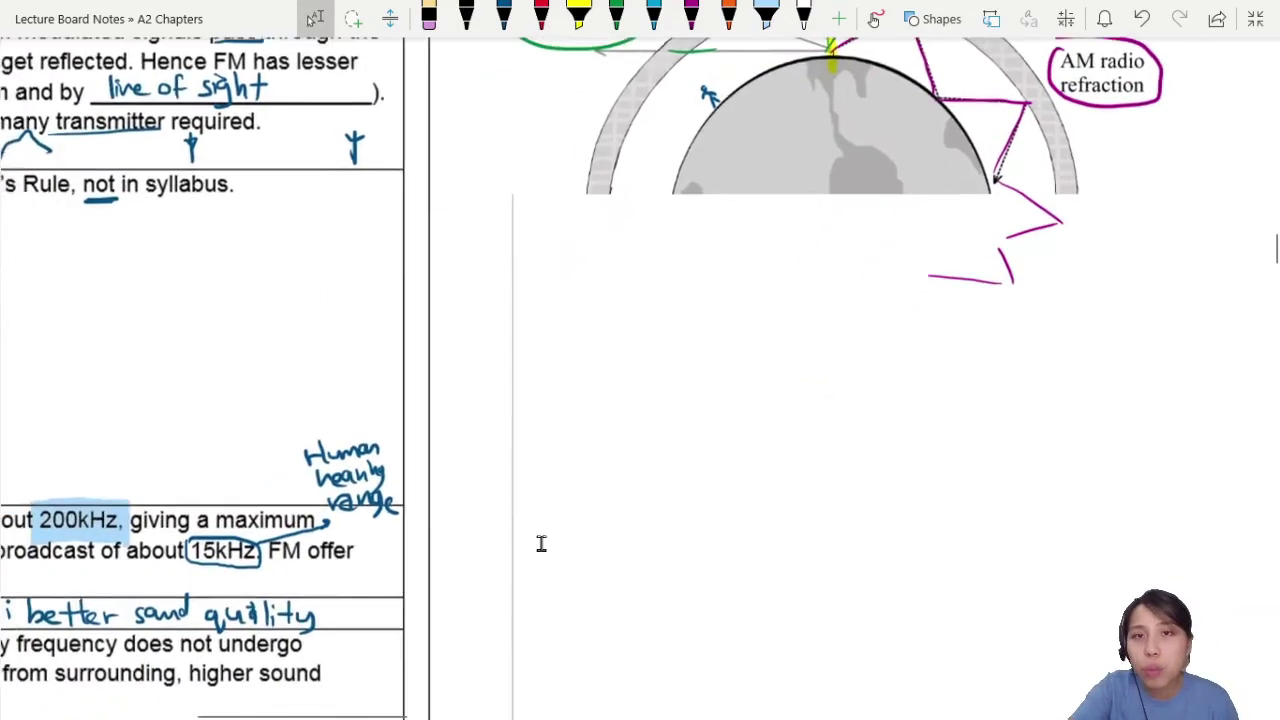
scroll(541, 543, "down", 5)
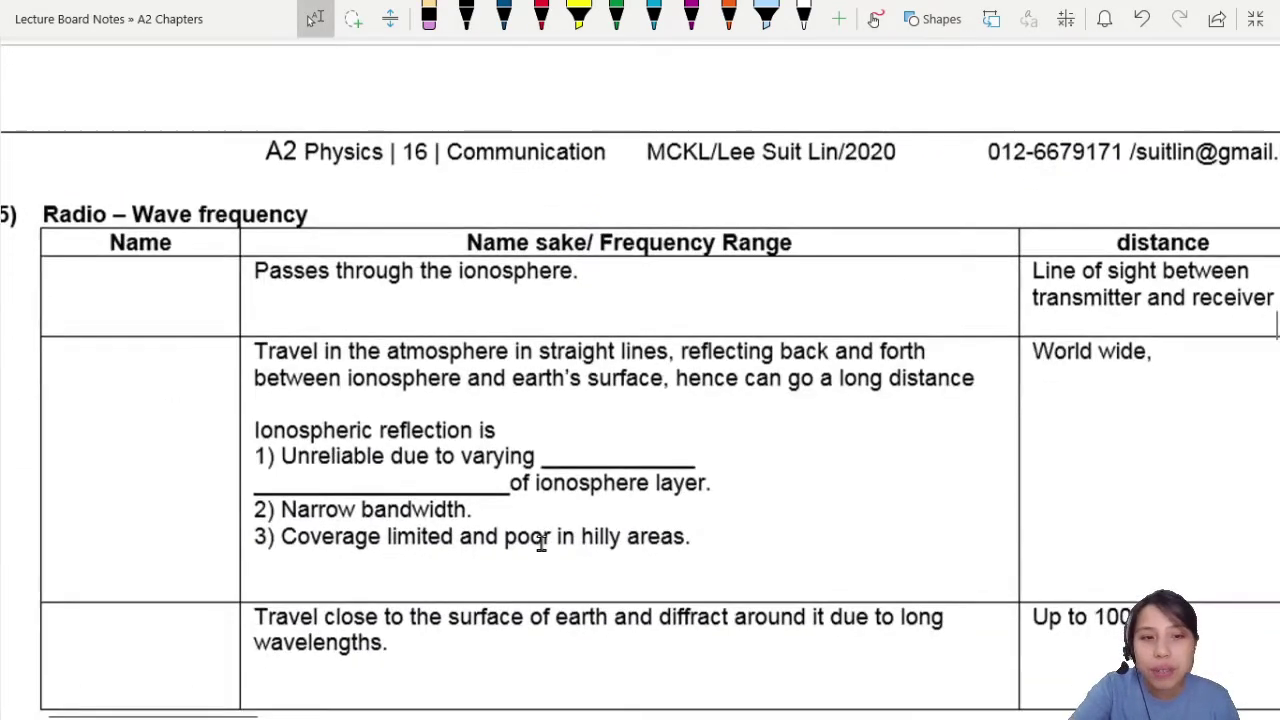
scroll(541, 543, "down", 3)
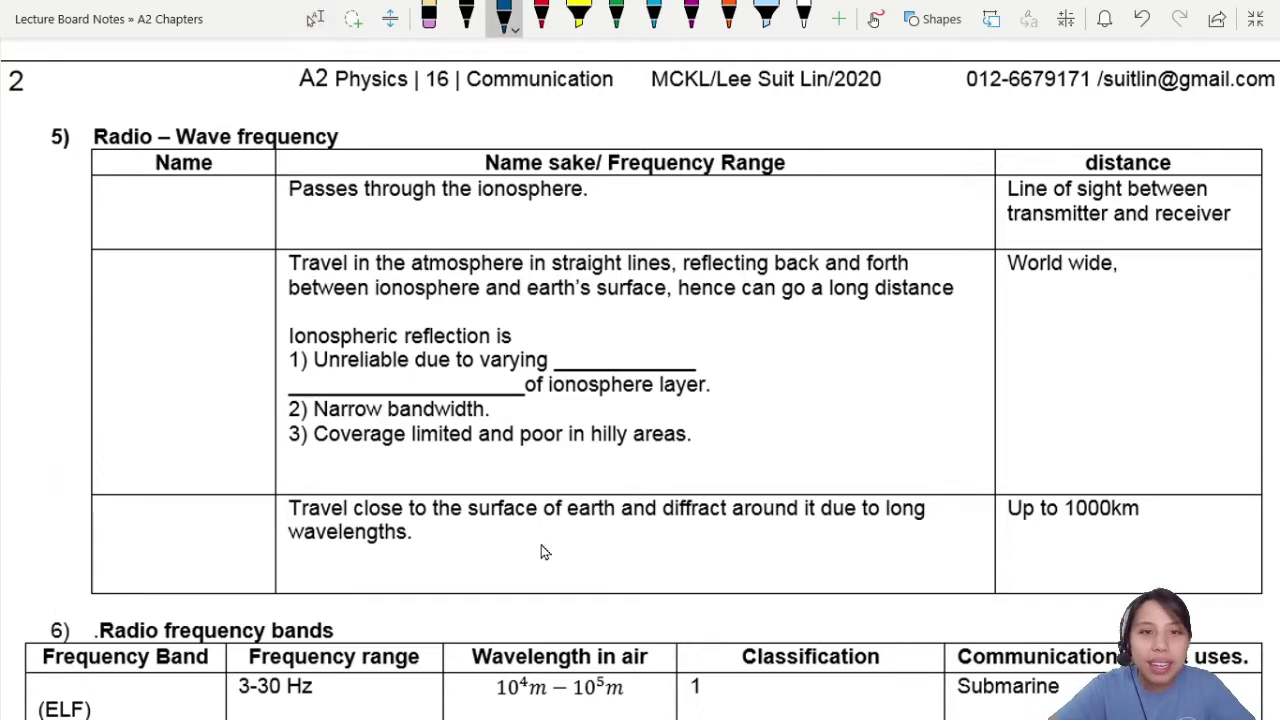
mouse_move(124, 268)
left_mouse_down()
mouse_move(108, 296)
mouse_move(134, 295)
left_mouse_up()
mouse_move(148, 272)
left_mouse_down()
mouse_move(137, 284)
mouse_move(149, 295)
left_mouse_up()
mouse_move(153, 278)
left_mouse_down()
mouse_move(165, 288)
mouse_move(150, 308)
mouse_move(209, 292)
mouse_move(216, 276)
left_mouse_up()
mouse_move(236, 280)
left_mouse_down()
mouse_move(224, 296)
mouse_move(244, 296)
mouse_move(254, 278)
left_mouse_up()
left_click_drag(258, 288, 267, 297)
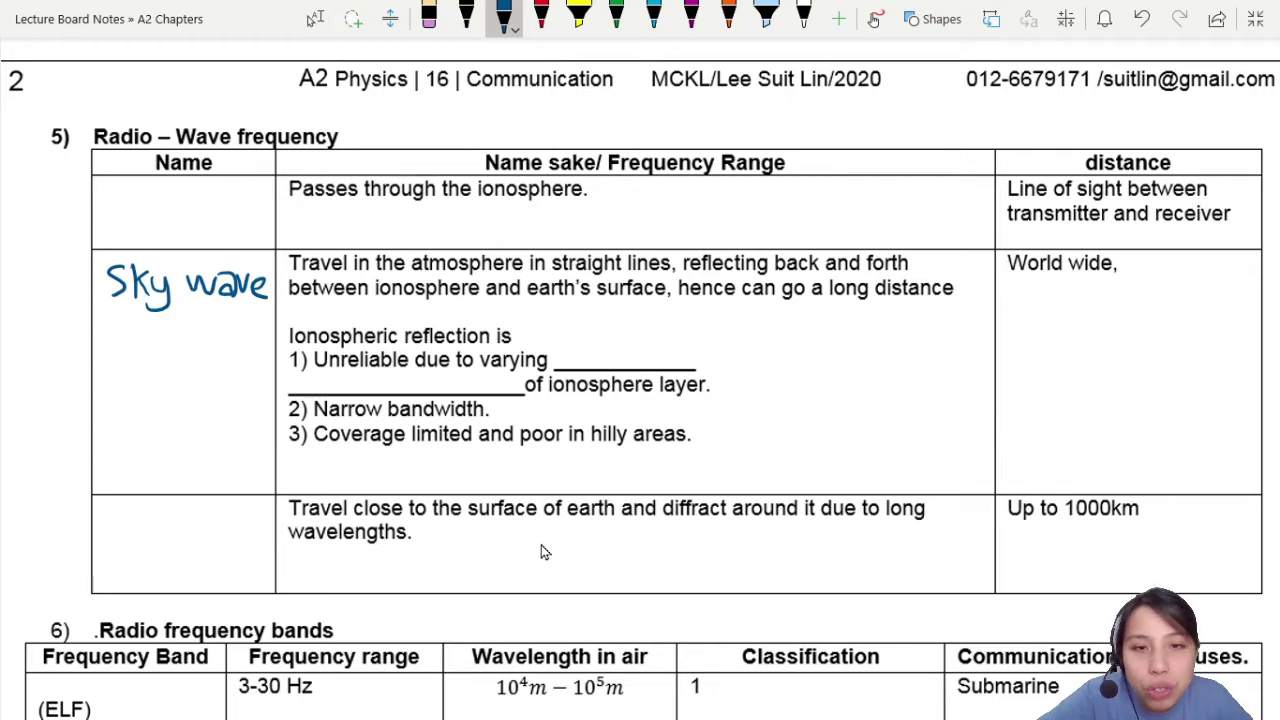
Underline "straight lines" and double-underline "World wide" in the sky wave row, and sketch a small globe beside the distance
left_click_drag(550, 272, 672, 274)
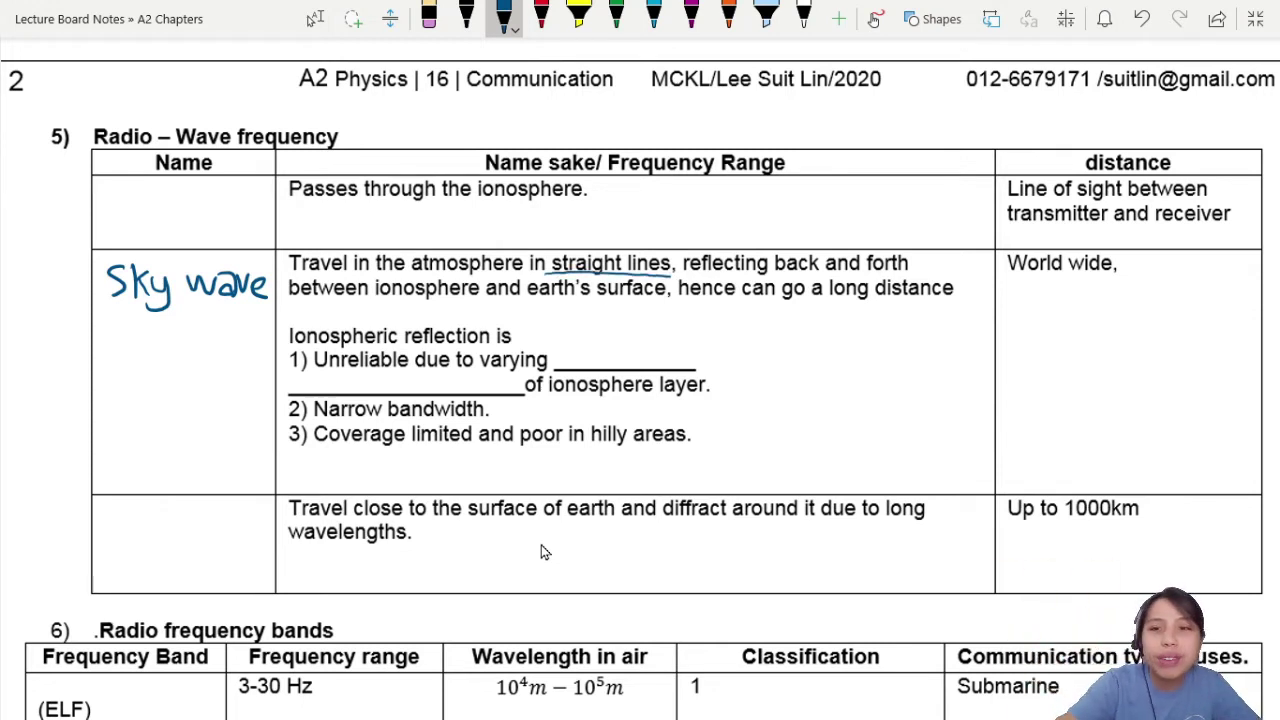
mouse_move(1010, 279)
left_mouse_down()
mouse_move(1190, 300)
mouse_move(1150, 258)
mouse_move(1140, 300)
mouse_move(1190, 290)
mouse_move(1170, 304)
left_mouse_up()
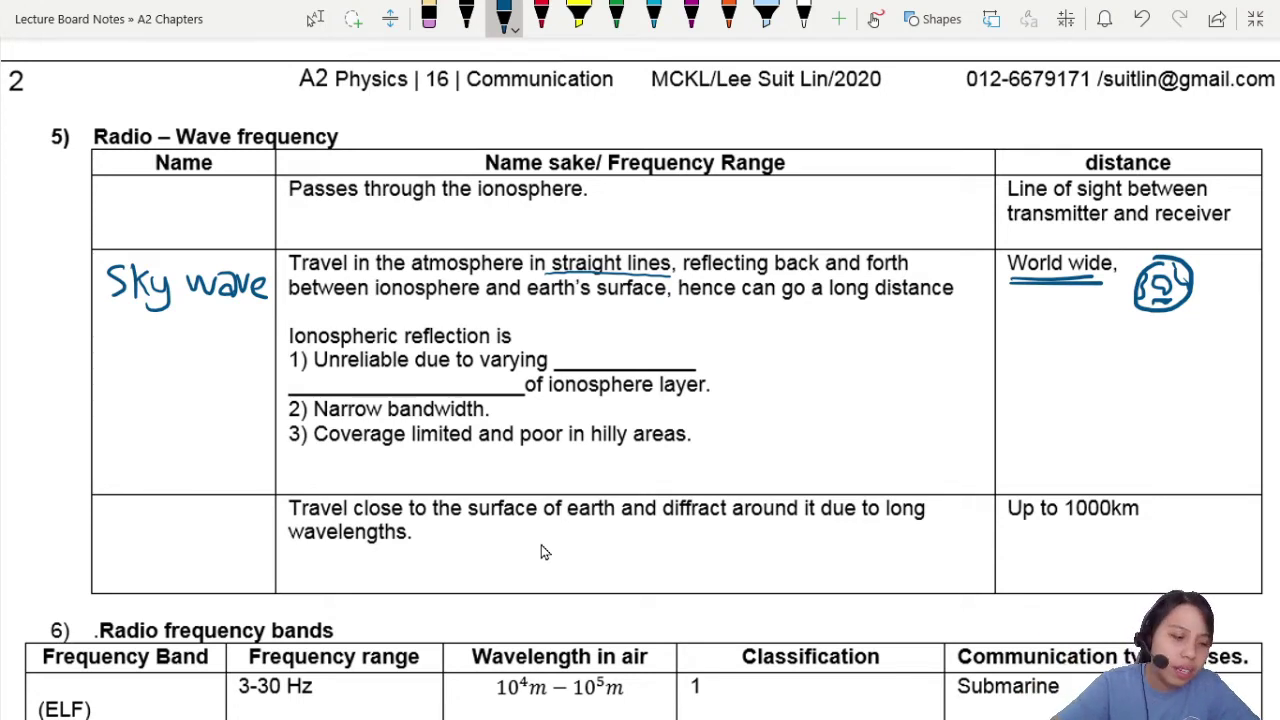
Fill the blanks on the varying properties of the ionosphere layer with the handwritten words "thickness, heigh, density"
left_click_drag(566, 350, 668, 364)
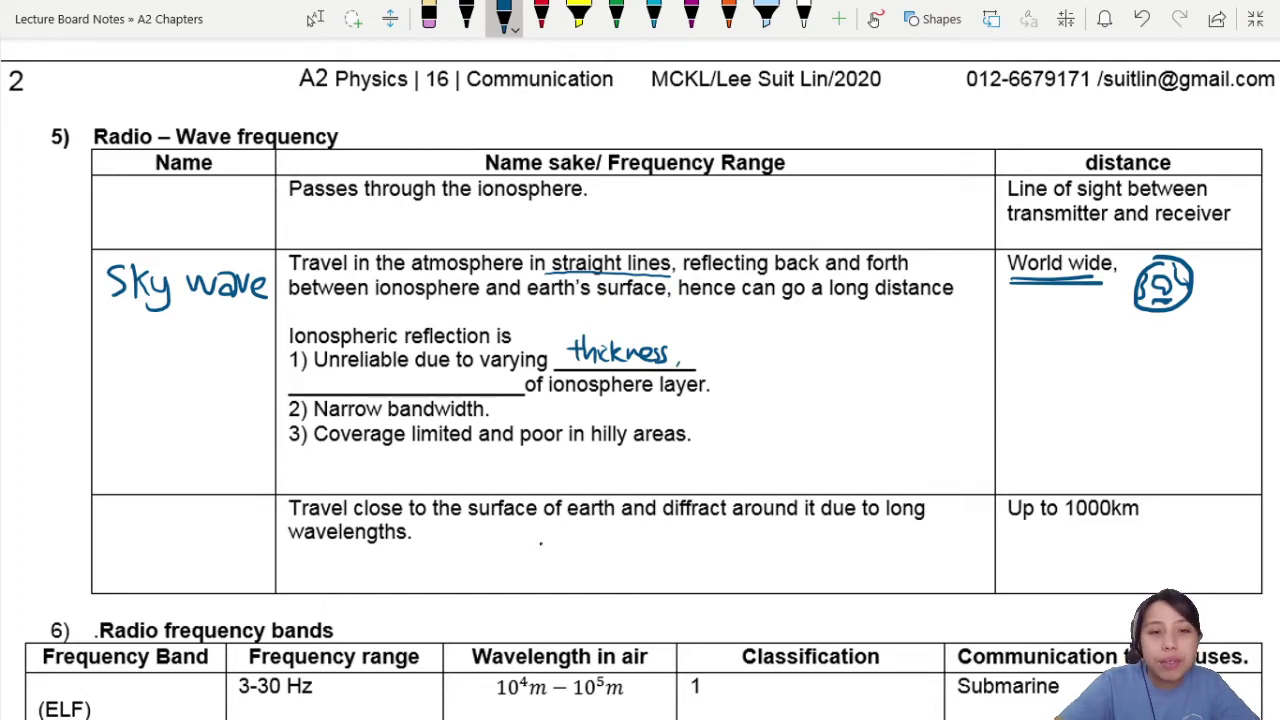
mouse_move(302, 370)
left_mouse_down()
mouse_move(322, 390)
mouse_move(370, 396)
left_mouse_up()
mouse_move(392, 376)
left_mouse_down()
mouse_move(382, 392)
mouse_move(454, 388)
mouse_move(450, 402)
mouse_move(500, 402)
mouse_move(495, 418)
left_mouse_up()
Add "(AM)" after "Narrow bandwidth", sketch a narrow peak beside it, and underline "poor in hilly areas" in the sky wave row
left_click_drag(505, 418, 538, 416)
left_click_drag(546, 402, 548, 418)
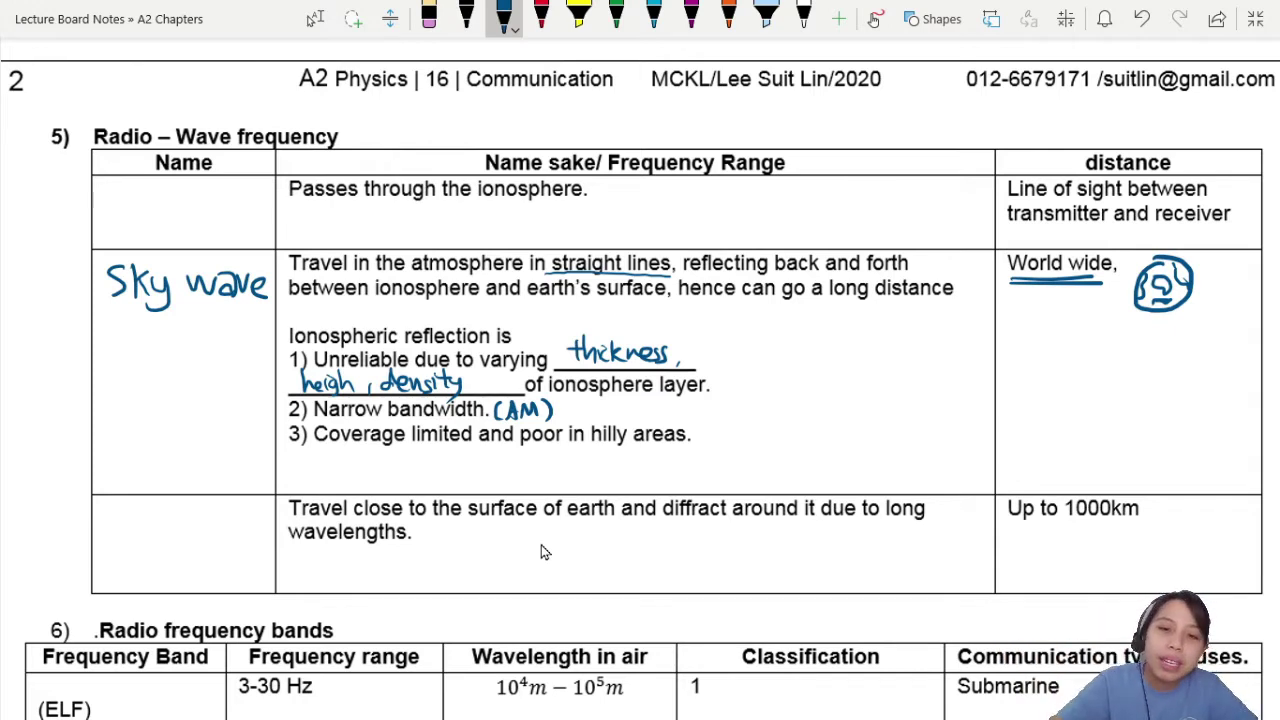
left_click_drag(740, 412, 802, 412)
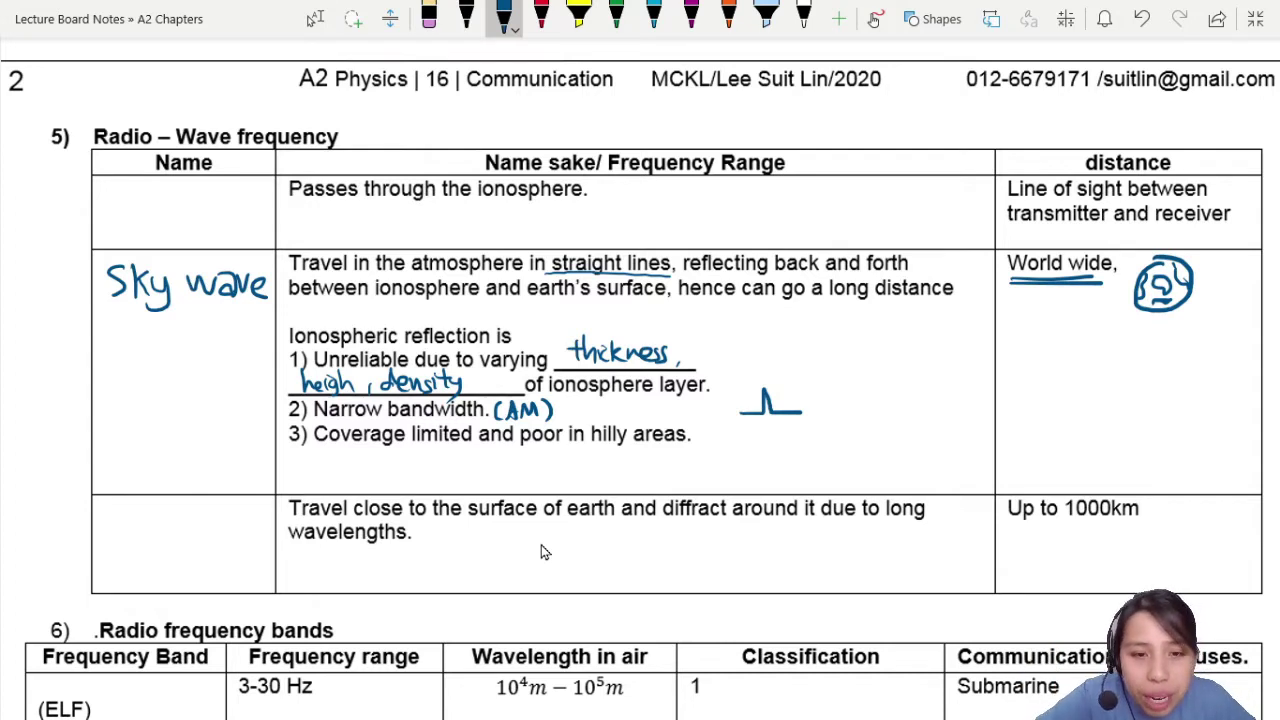
left_click_drag(516, 446, 688, 452)
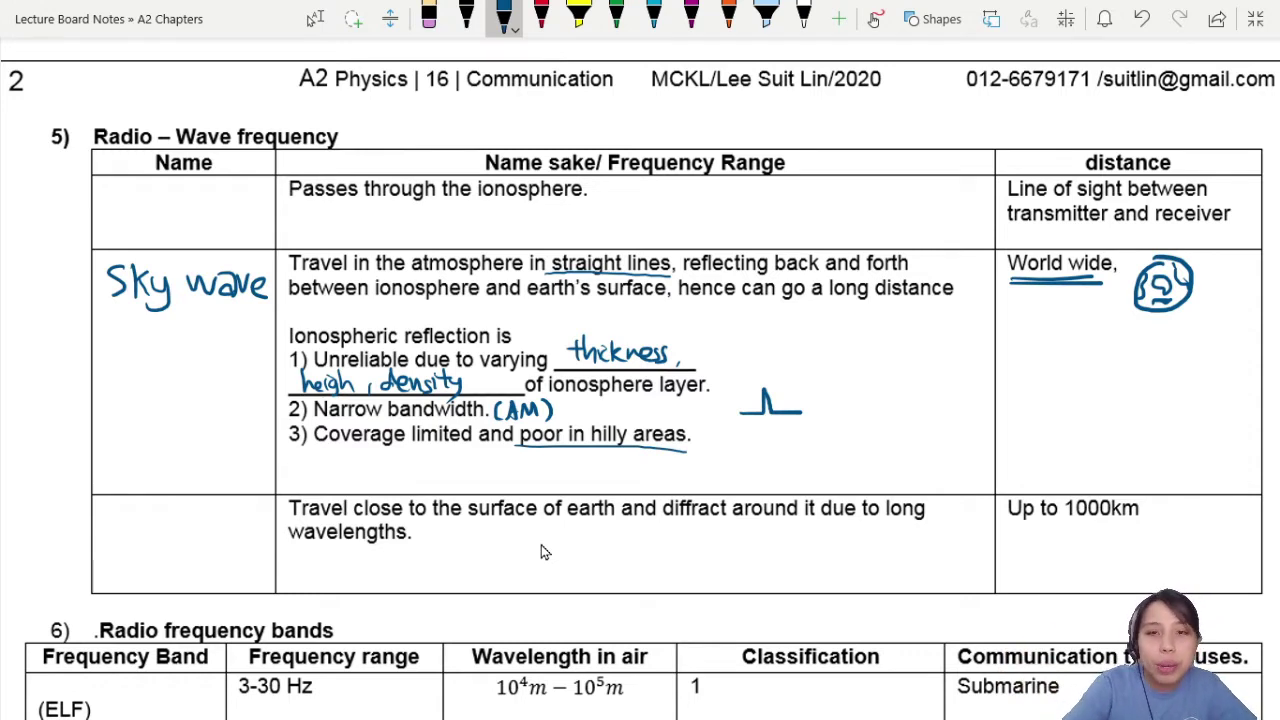
Circle the "Skywave" label on the ionosphere transmission diagram above the radio-wave table
scroll(544, 552, "up", 7)
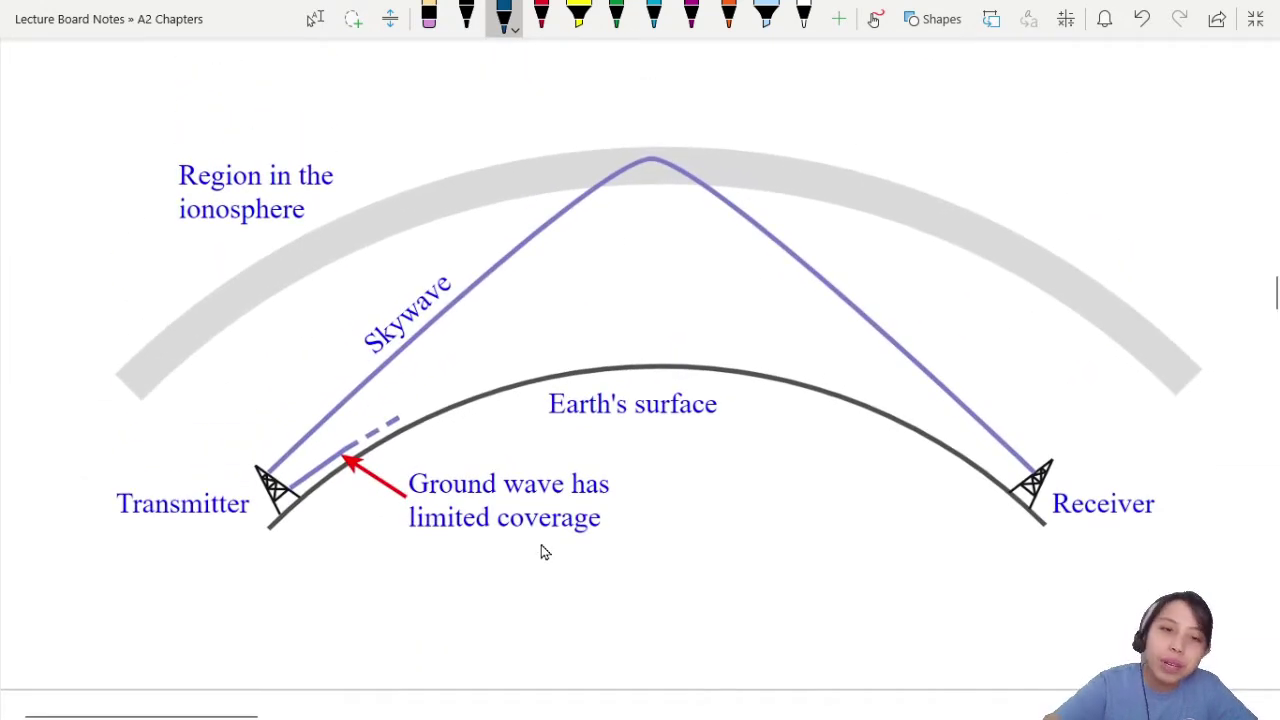
mouse_move(436, 276)
left_mouse_down()
mouse_move(350, 342)
mouse_move(436, 328)
mouse_move(440, 276)
left_mouse_up()
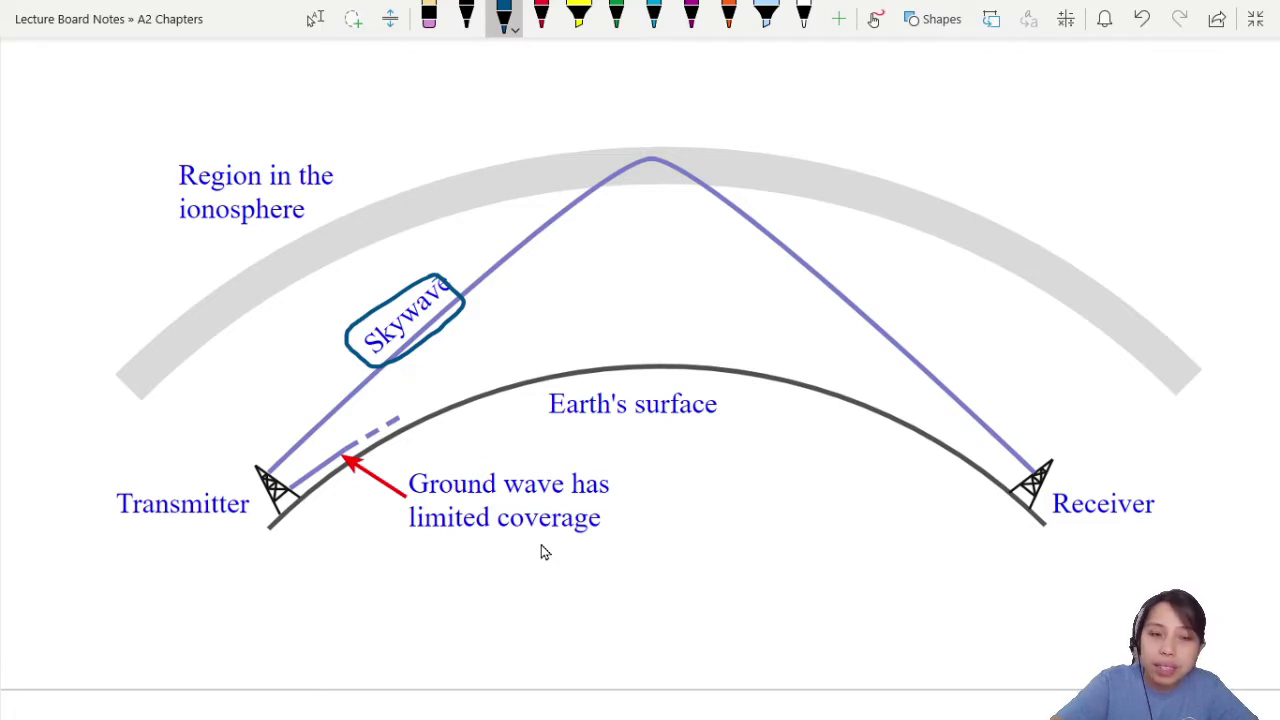
Sketch a dashed straight line from the transmitter to the receiver through the earth, and erase it
left_click_drag(288, 487, 405, 488)
left_click_drag(442, 488, 824, 487)
left_click_drag(850, 486, 964, 488)
left_click_drag(984, 485, 1040, 483)
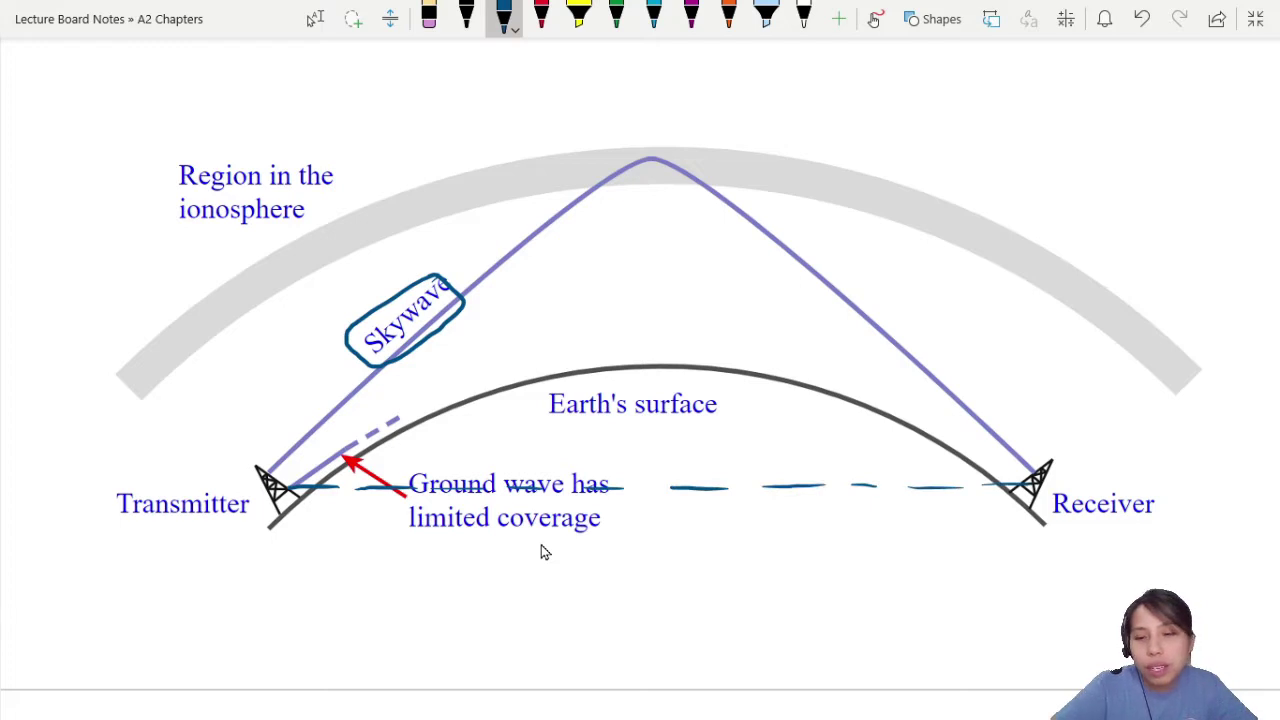
left_click_drag(290, 487, 1026, 483)
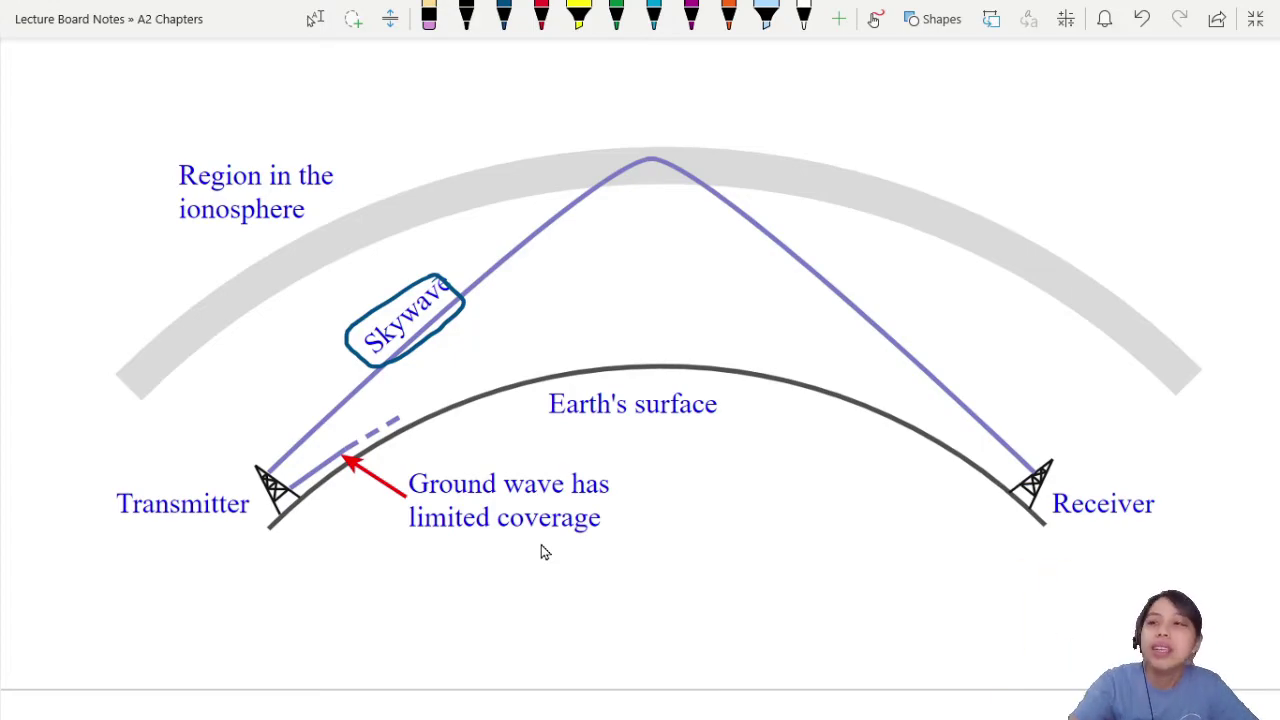
Handwrite "Ground/surface wave" in blue as the name of the radio-wave table's last row
scroll(541, 552, "down", 10)
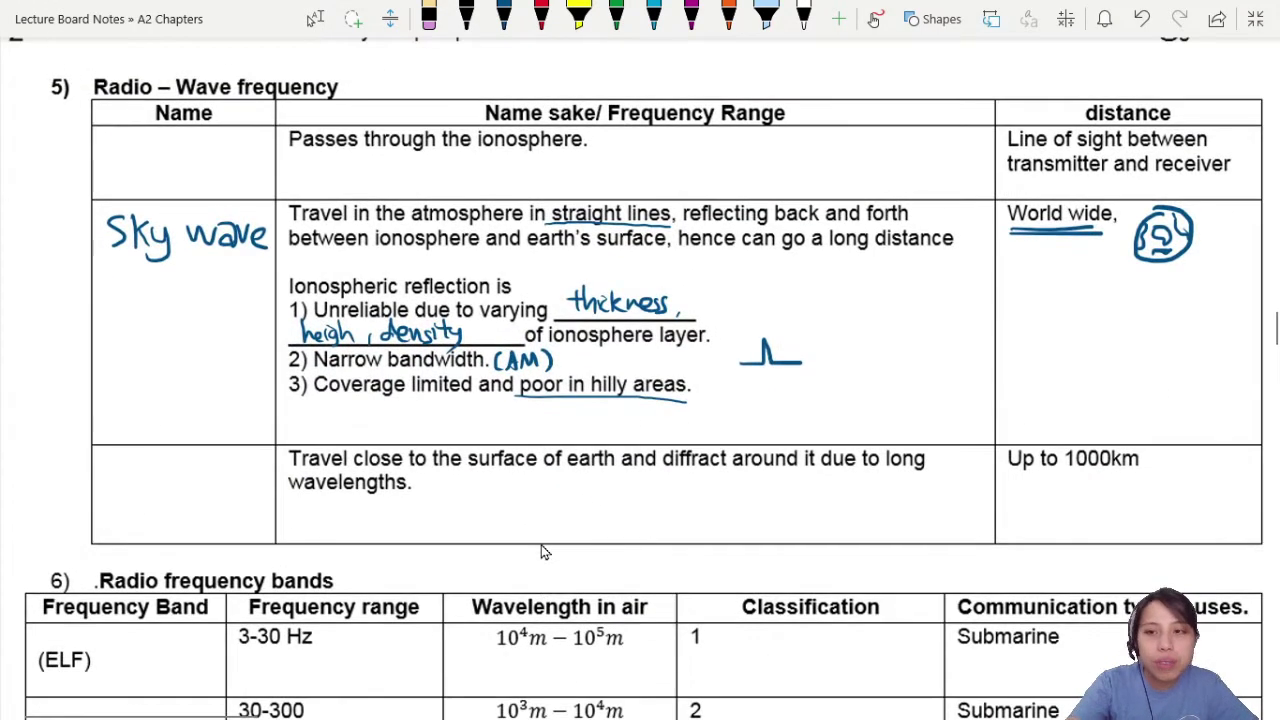
left_click(503, 15)
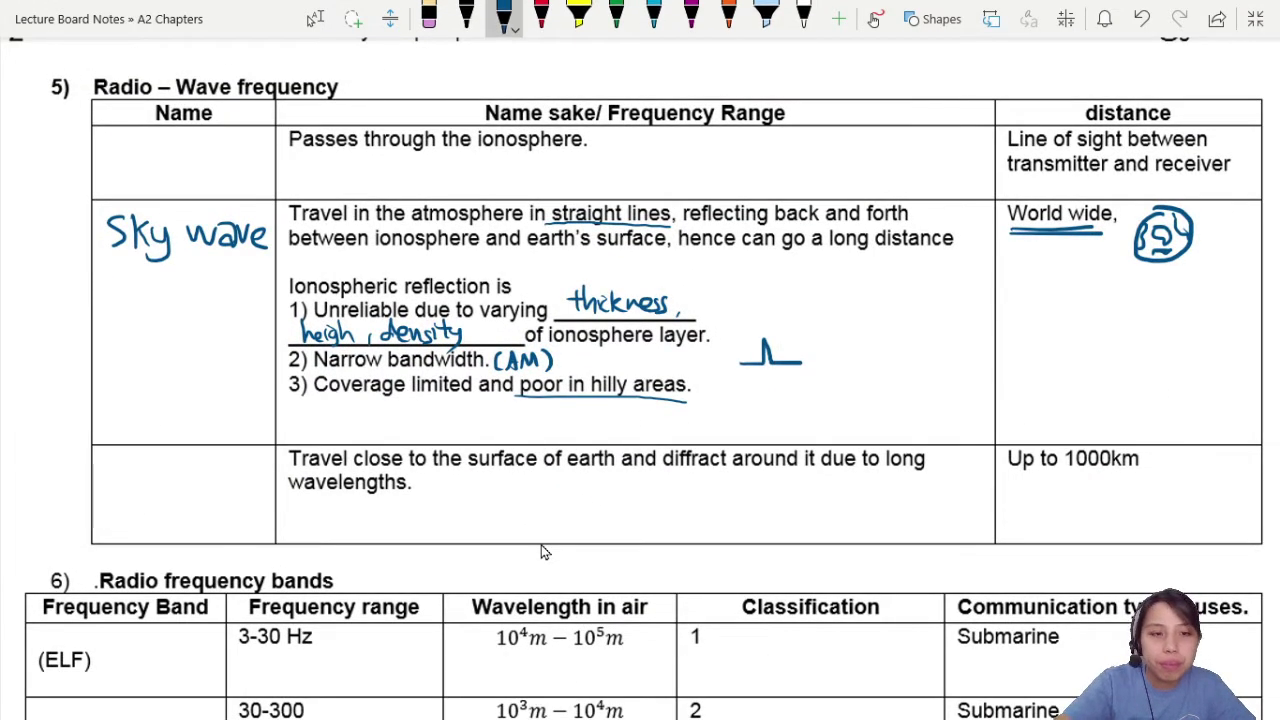
mouse_move(122, 455)
left_mouse_down()
mouse_move(108, 474)
mouse_move(144, 465)
mouse_move(191, 477)
left_mouse_up()
mouse_move(221, 448)
left_mouse_down()
mouse_move(200, 481)
mouse_move(114, 512)
mouse_move(210, 508)
left_mouse_up()
mouse_move(138, 520)
left_mouse_down()
mouse_move(152, 534)
mouse_move(180, 514)
mouse_move(198, 532)
left_mouse_up()
left_click_drag(200, 526, 222, 538)
Underline "surface of", "diffract" and the "1000km" distance in the ground wave row
left_click_drag(470, 466, 554, 465)
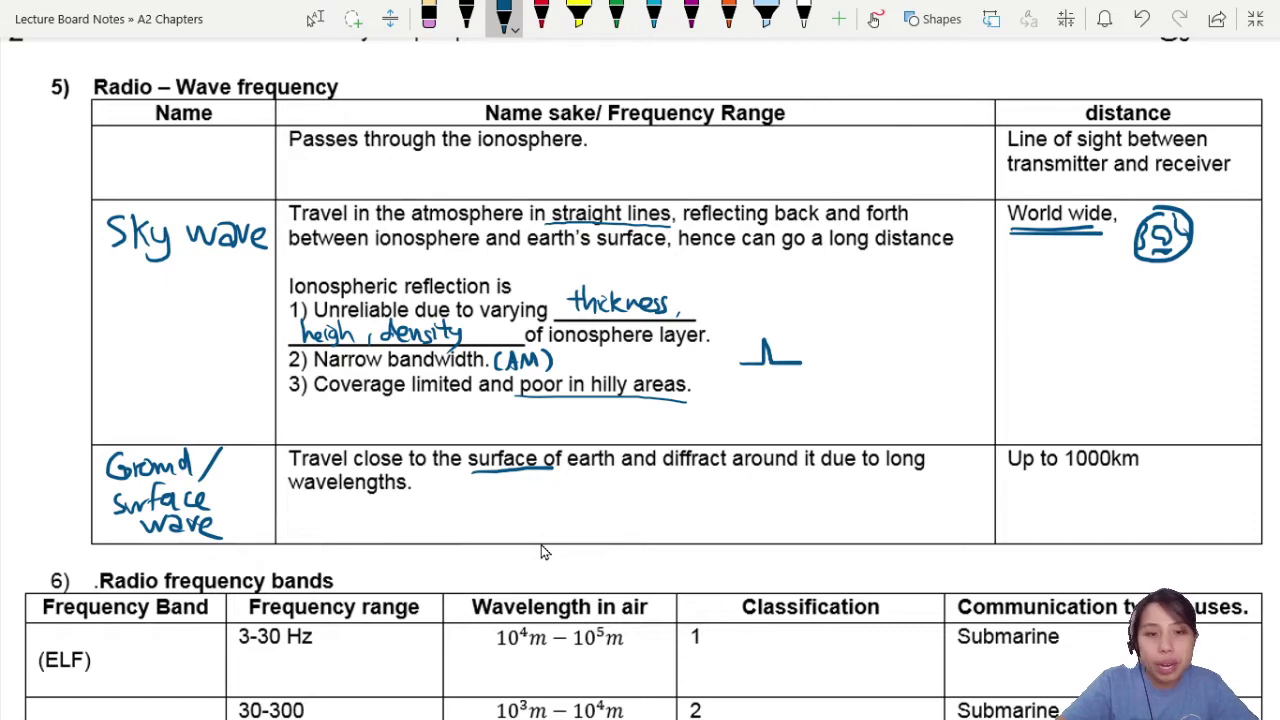
left_click_drag(662, 476, 736, 476)
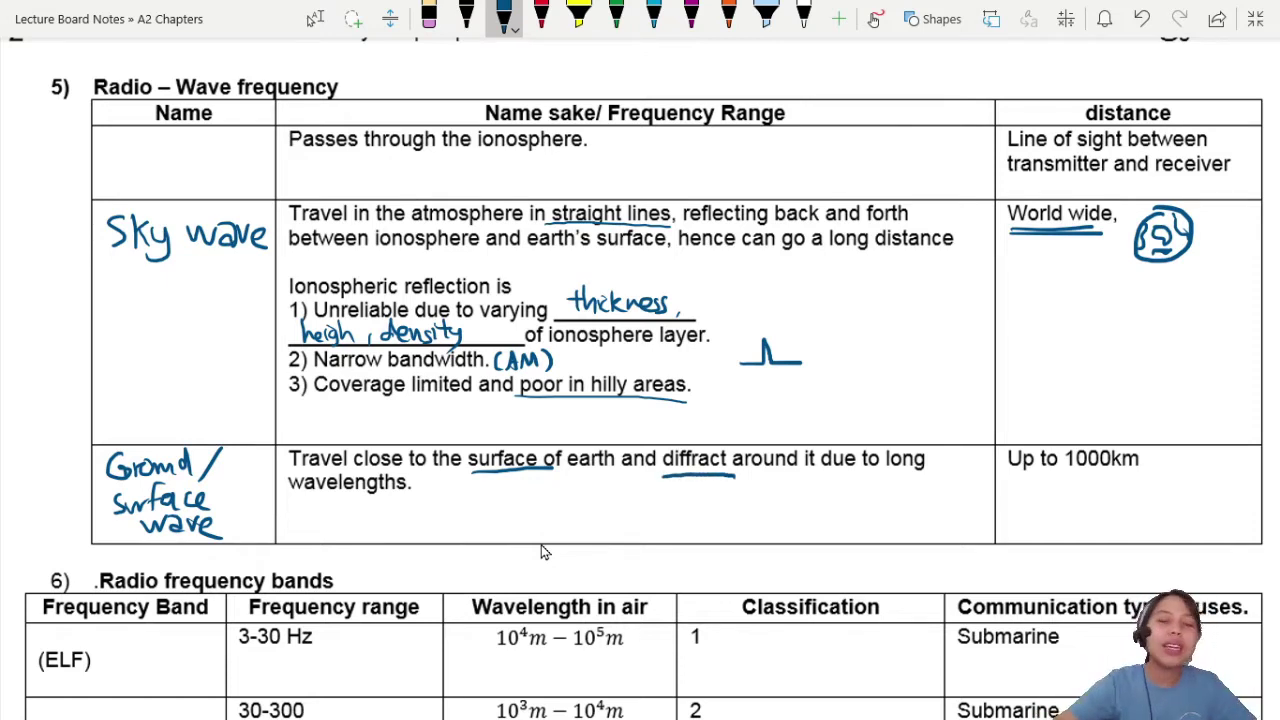
left_click_drag(1060, 479, 1146, 480)
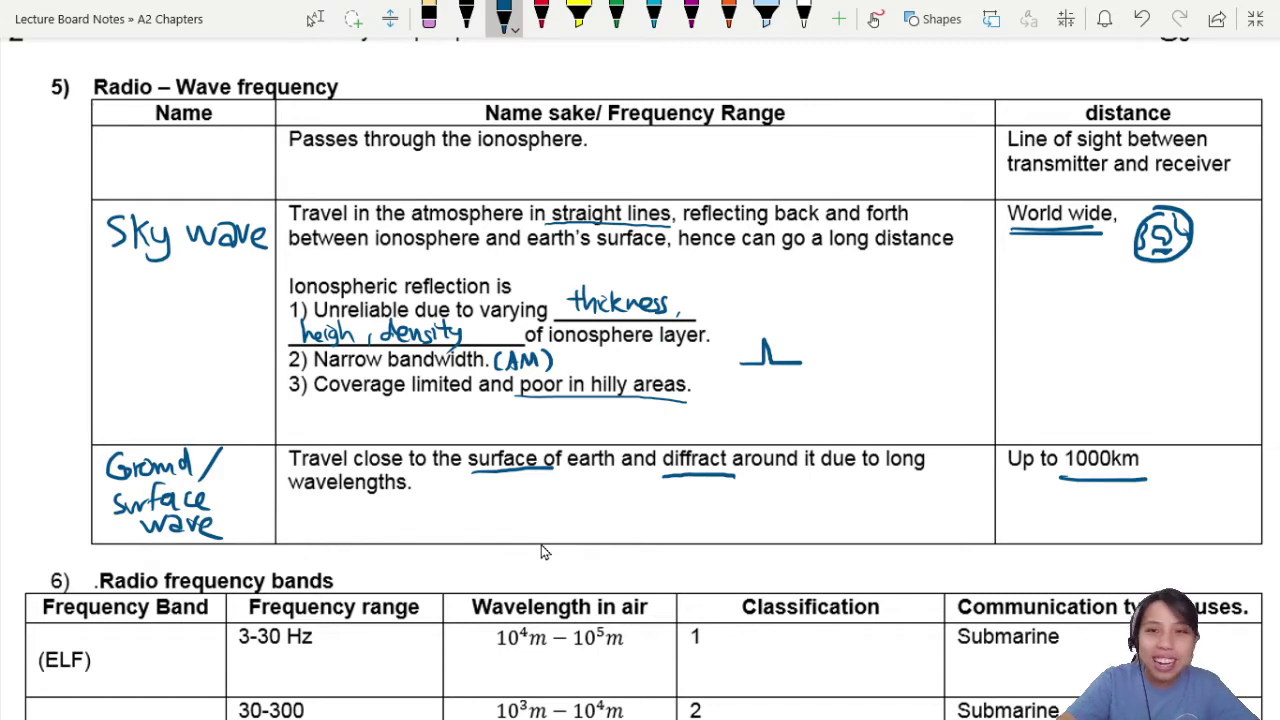
Underline "Ground wave" in blue on the ionosphere transmission diagram
left_click(728, 18)
scroll(541, 552, "up", 3)
scroll(541, 552, "up", 4)
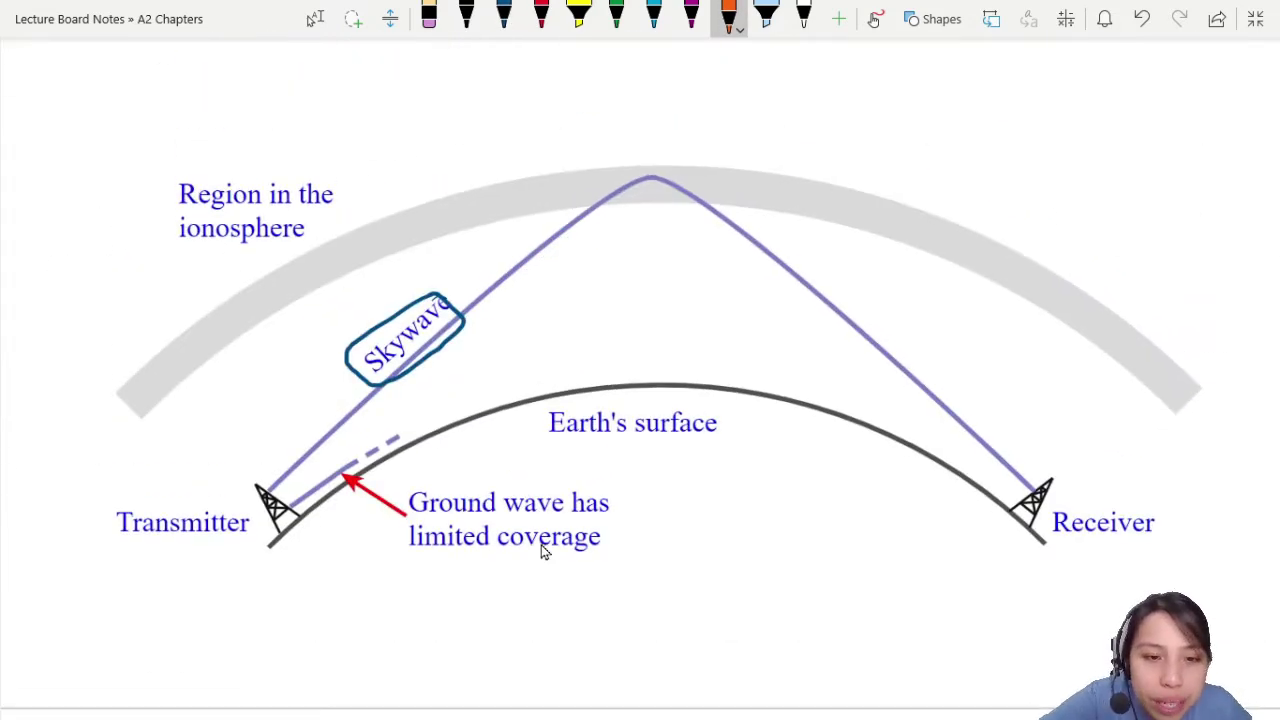
left_click(504, 15)
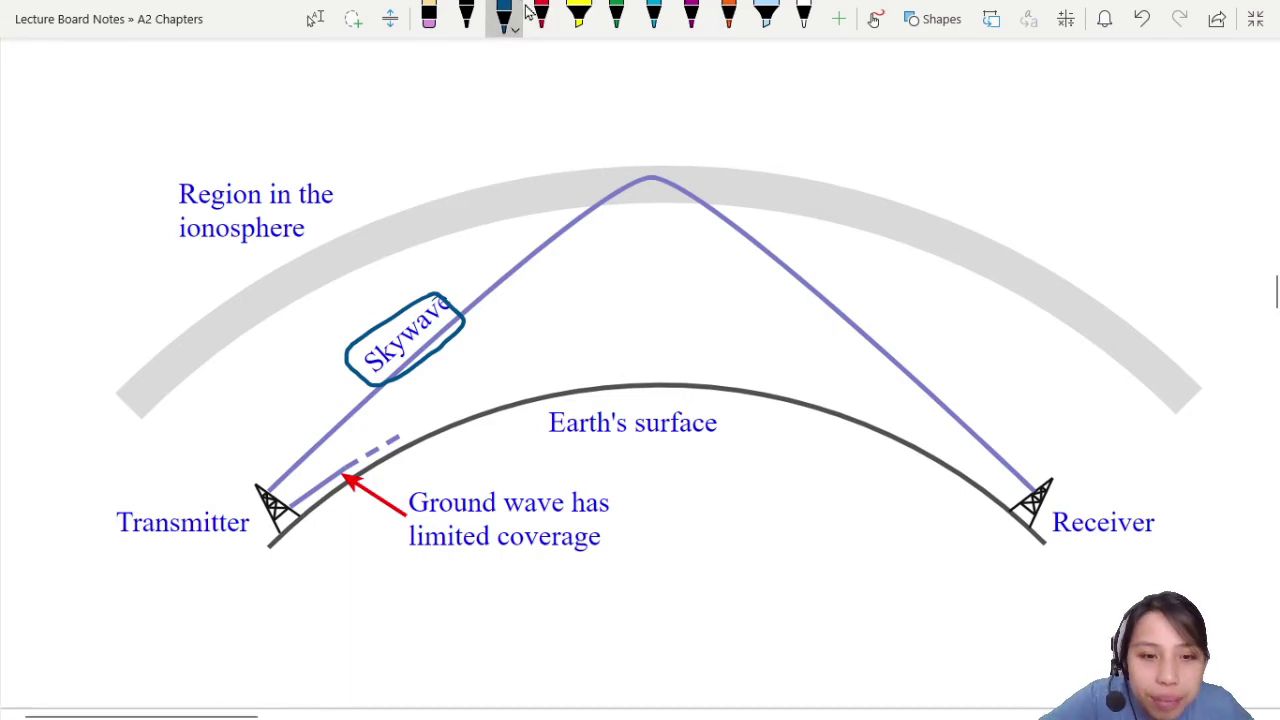
left_click_drag(408, 518, 557, 518)
Sketch the ground wave's path curving along the earth's surface from the transmitter, and undo the stroke
left_click_drag(358, 452, 488, 408)
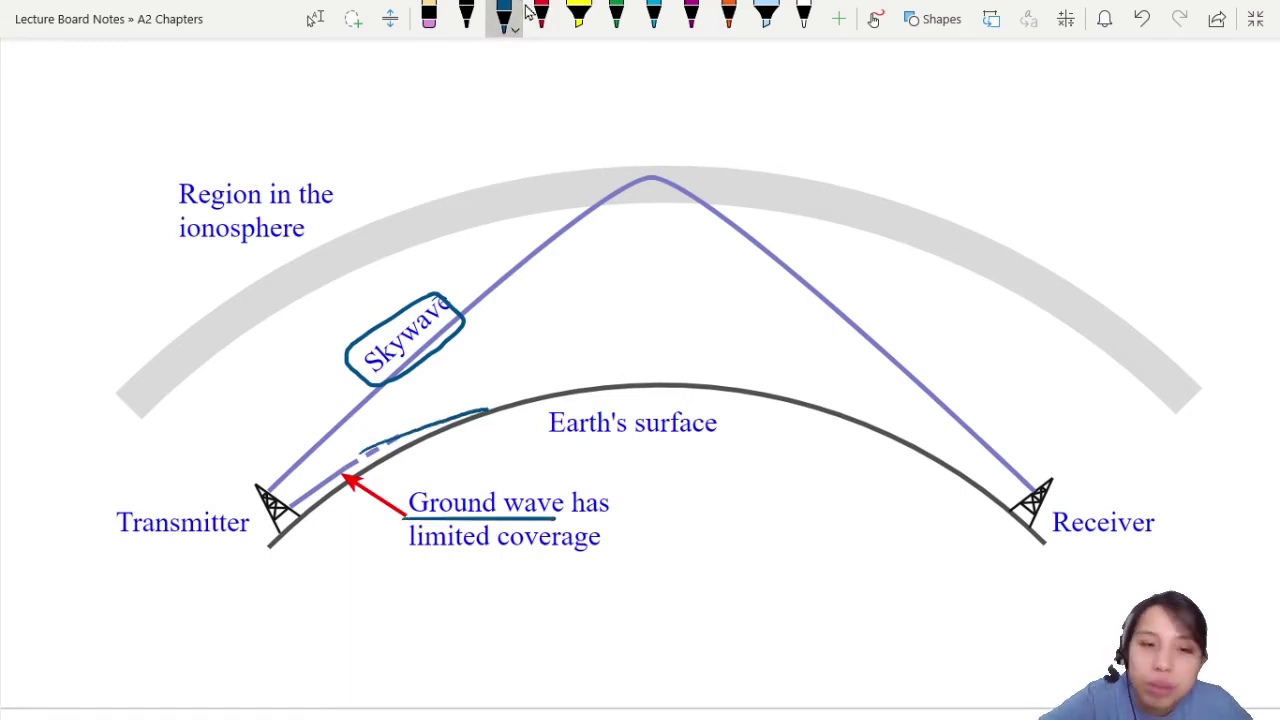
key("Escape")
key("ctrl+z")
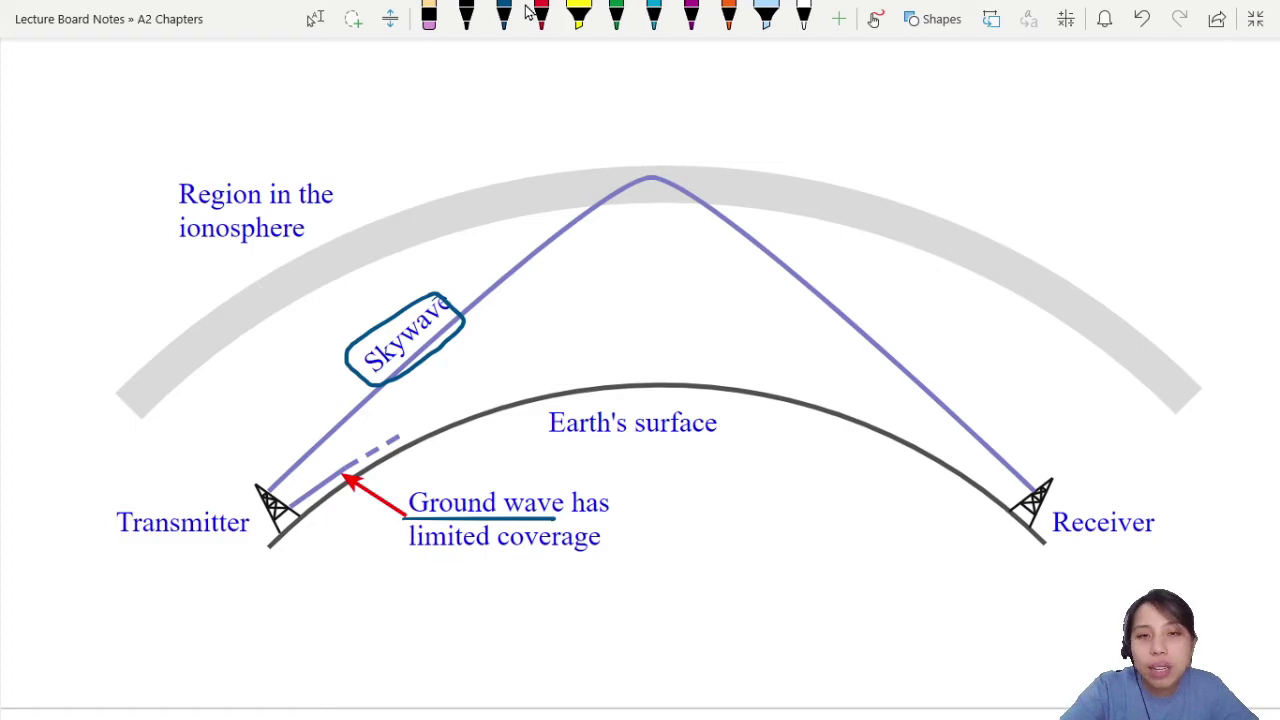
Underline "Passes" in the first radio-wave row and handwrite "Space Wave" in blue as that row's name
left_click(315, 18)
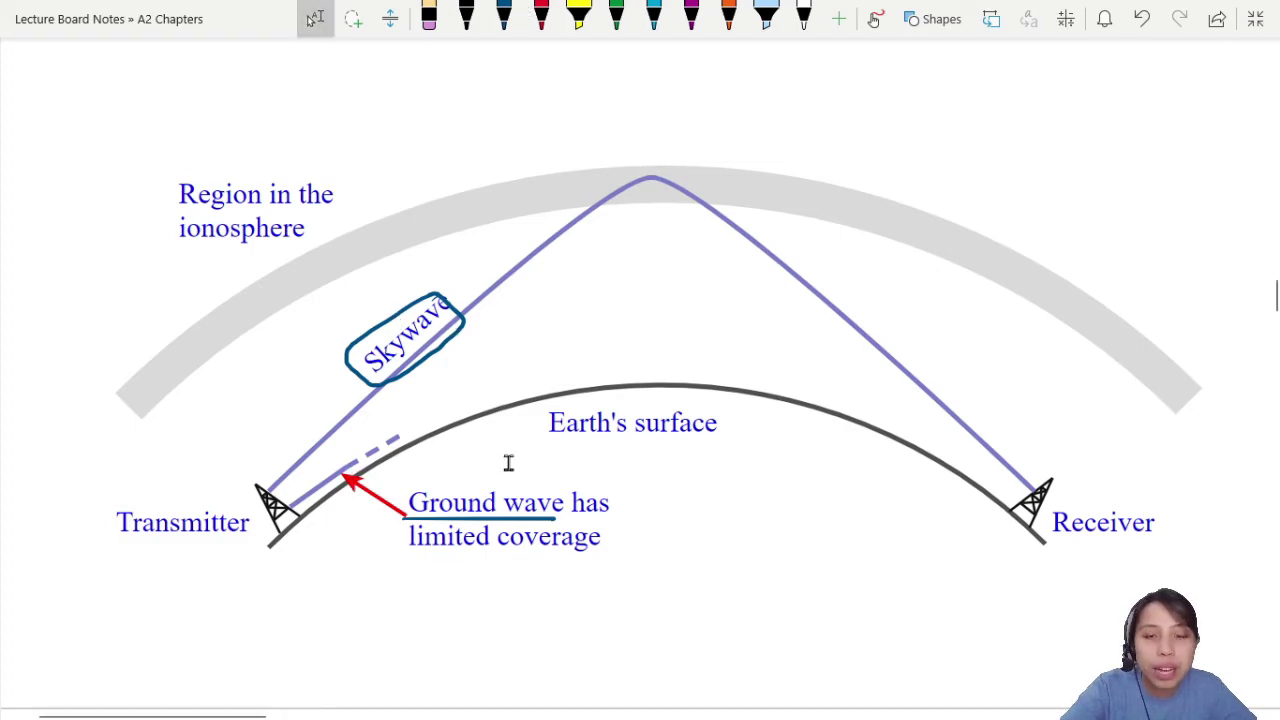
scroll(508, 462, "down", 5)
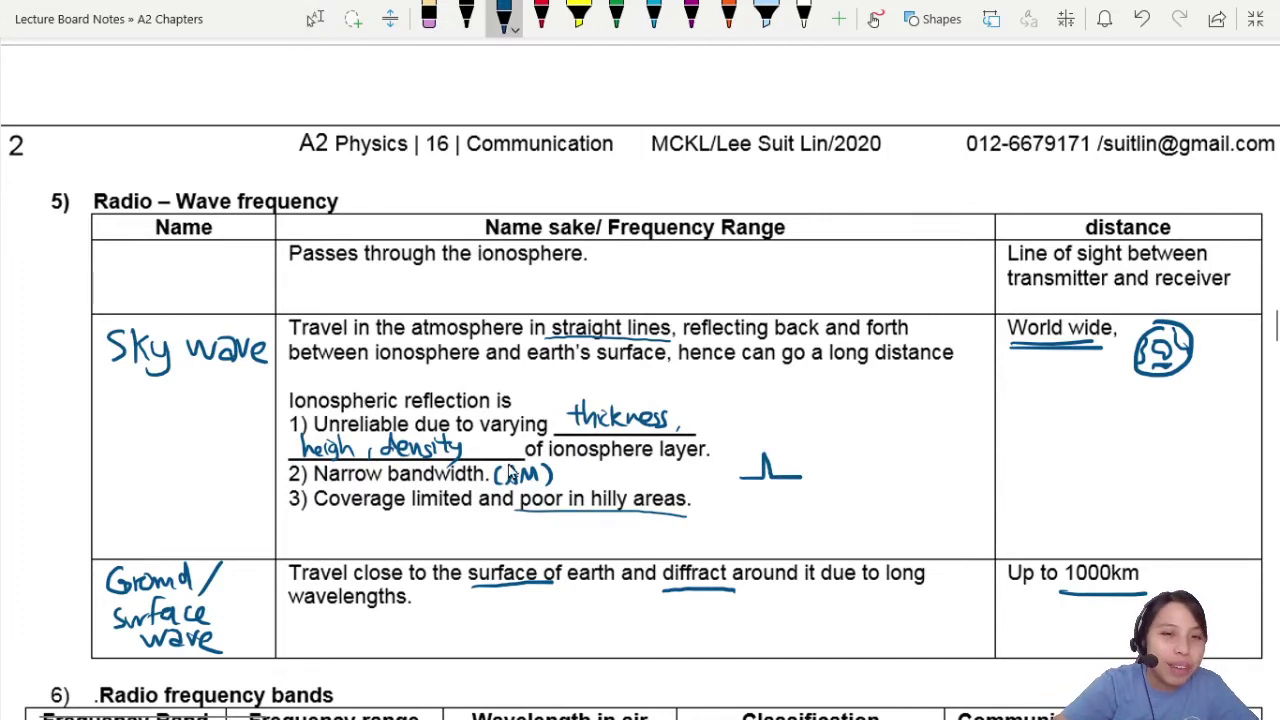
left_click_drag(290, 265, 338, 264)
mouse_move(120, 247)
left_mouse_down()
mouse_move(107, 262)
mouse_move(128, 278)
mouse_move(156, 262)
left_mouse_up()
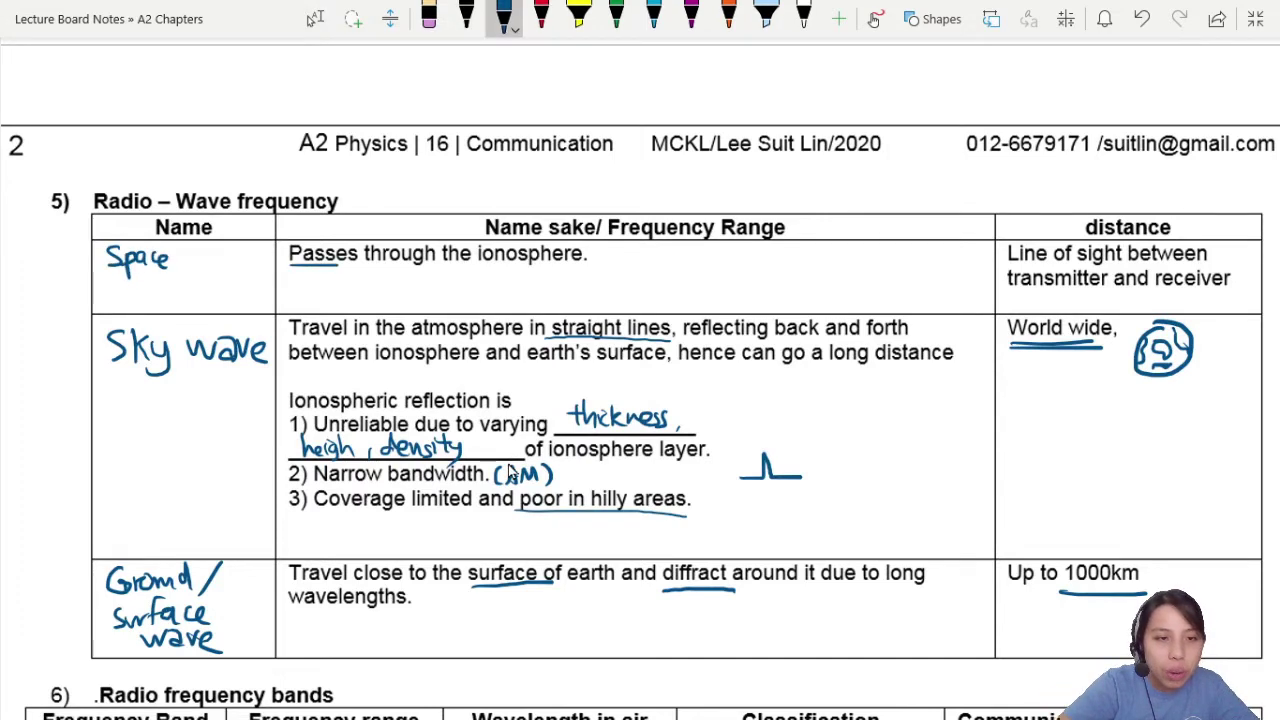
mouse_move(122, 282)
left_mouse_down()
mouse_move(136, 302)
mouse_move(144, 277)
left_mouse_up()
mouse_move(156, 286)
left_mouse_down()
mouse_move(149, 298)
mouse_move(178, 283)
mouse_move(194, 302)
left_mouse_up()
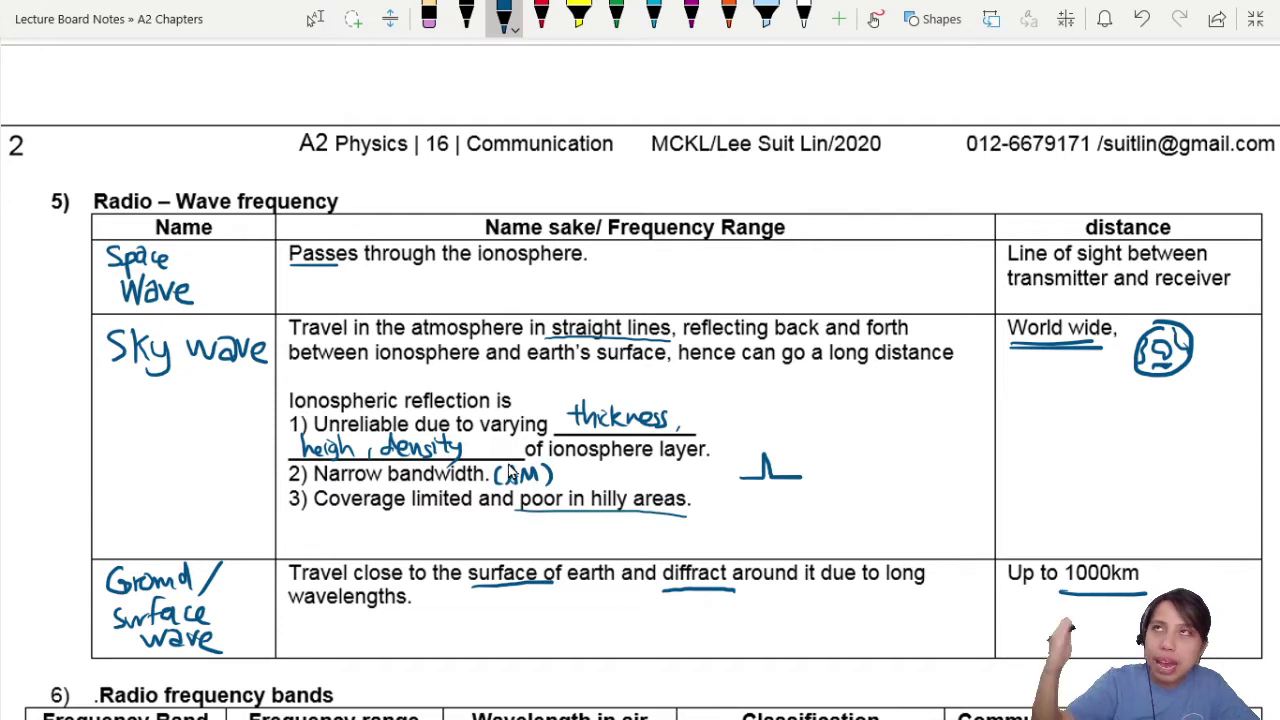
Handwrite "(satellites)" in blue after "Passes through the ionosphere" and underline "Line of sight" in the space wave row's distance cell
mouse_move(604, 246)
left_mouse_down()
mouse_move(598, 262)
mouse_move(643, 262)
left_mouse_up()
left_click_drag(636, 252, 687, 260)
left_click_drag(680, 251, 696, 249)
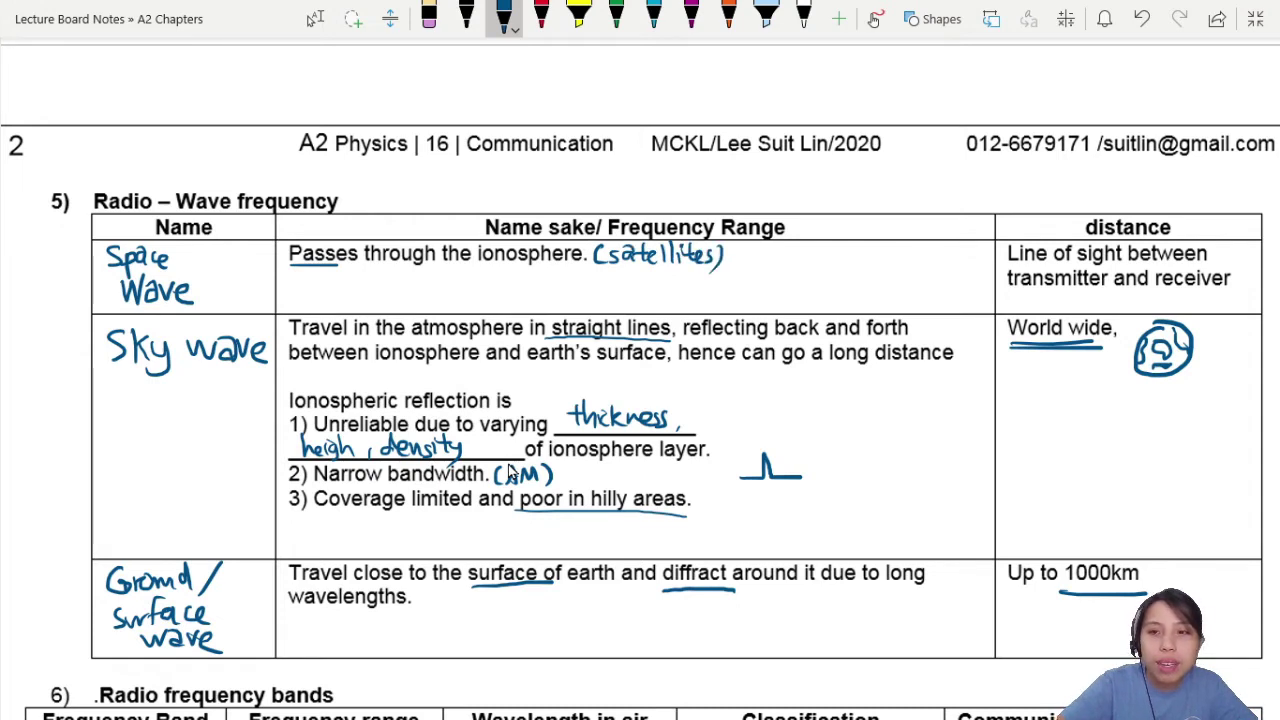
left_click_drag(1008, 265, 1129, 261)
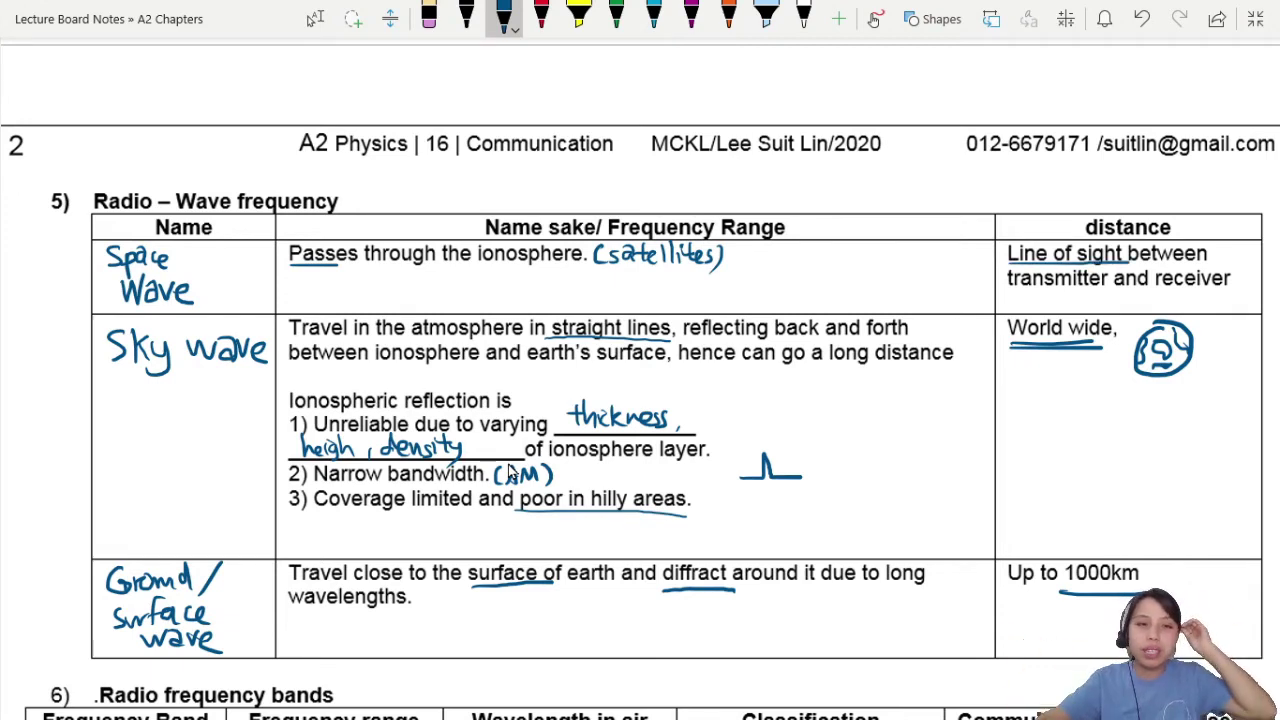
Sketch a small black satellite above the ionosphere band on the transmission diagram
scroll(508, 466, "up", 7)
scroll(508, 466, "down", 1)
scroll(508, 464, "up", 1)
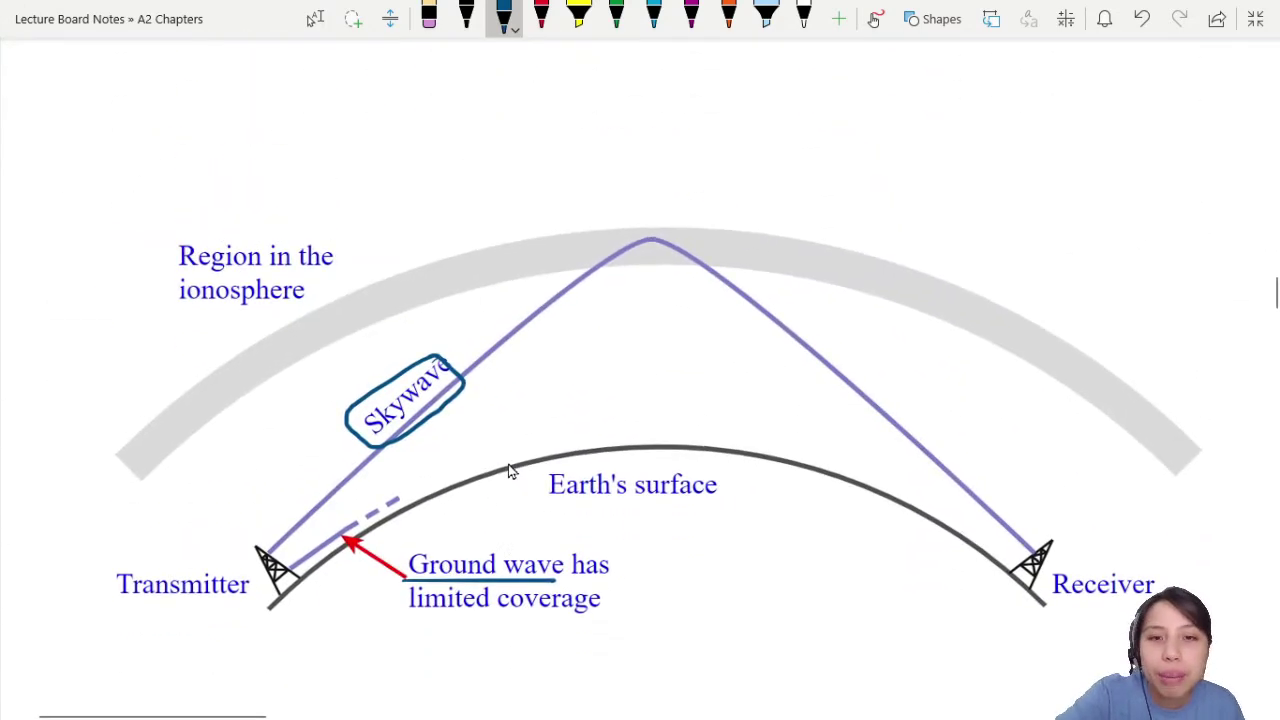
left_click(466, 18)
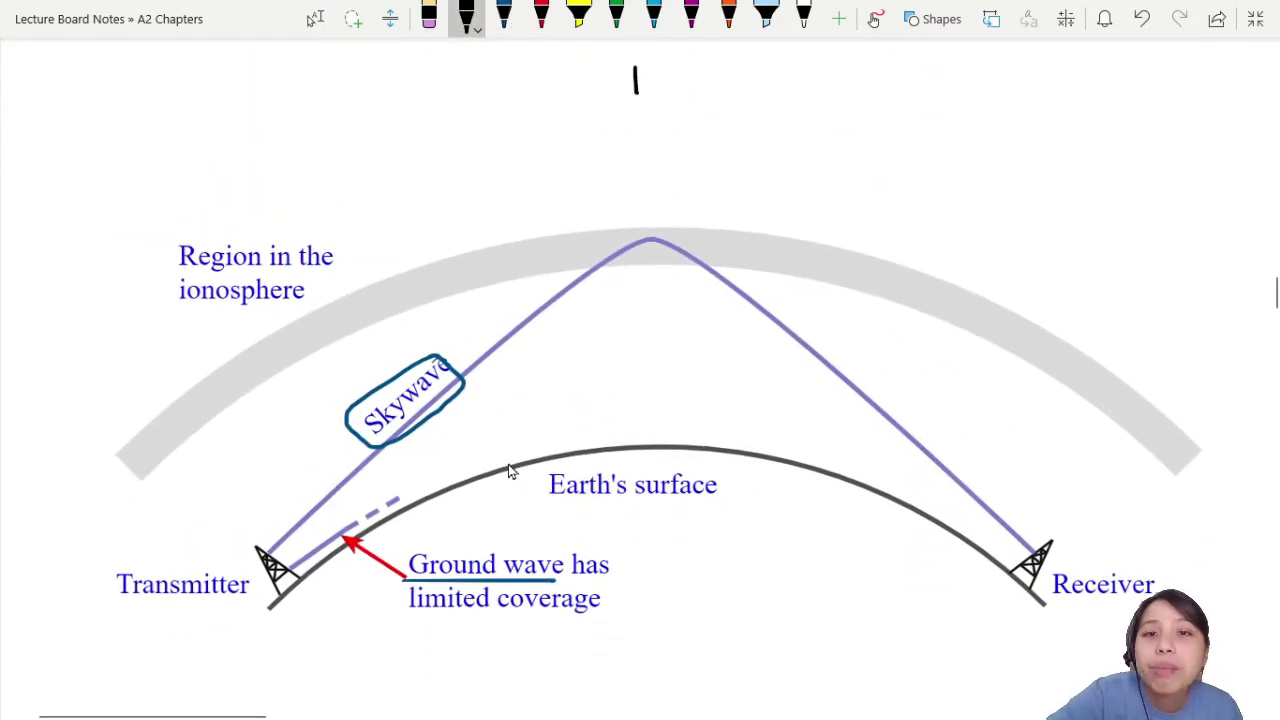
mouse_move(636, 94)
left_mouse_down()
mouse_move(650, 70)
mouse_move(636, 67)
left_mouse_up()
mouse_move(634, 72)
left_mouse_down()
mouse_move(612, 73)
mouse_move(640, 86)
mouse_move(676, 75)
mouse_move(656, 88)
left_mouse_up()
Draw a straight green line from the transmitter through the ionosphere to the satellite, replacing the crooked freehand stroke
left_click(616, 18)
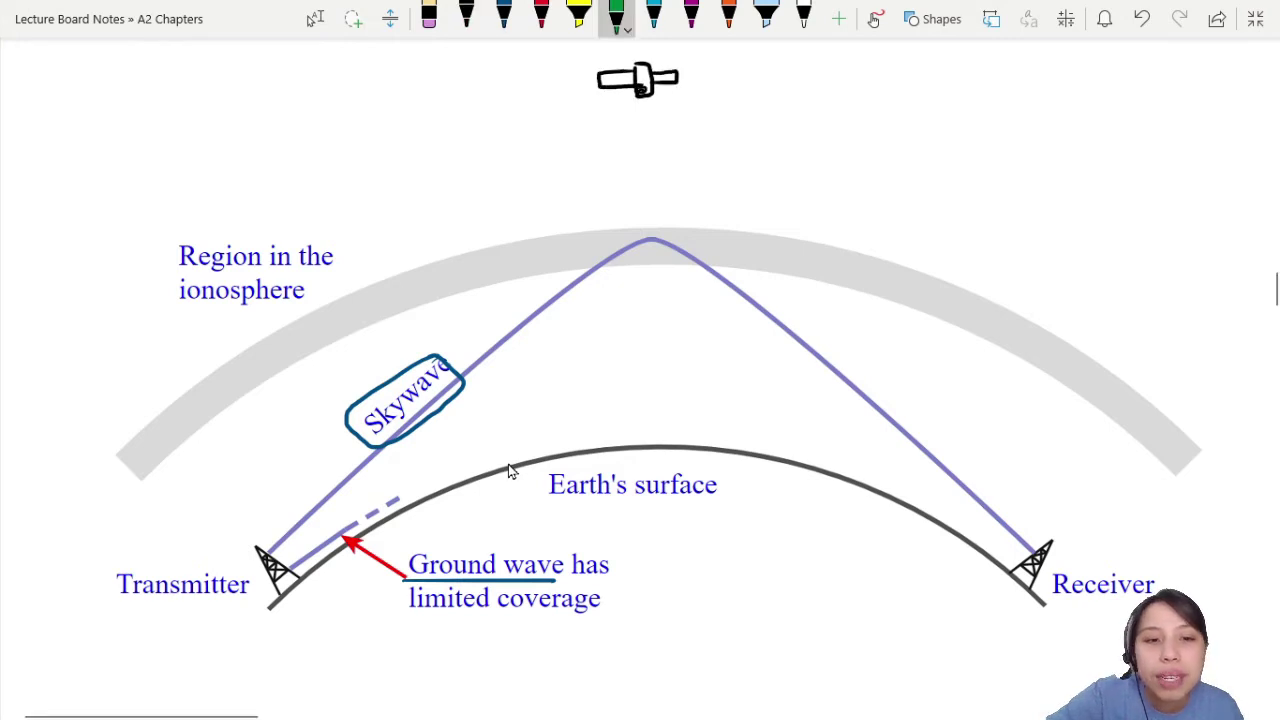
left_click_drag(267, 543, 327, 414)
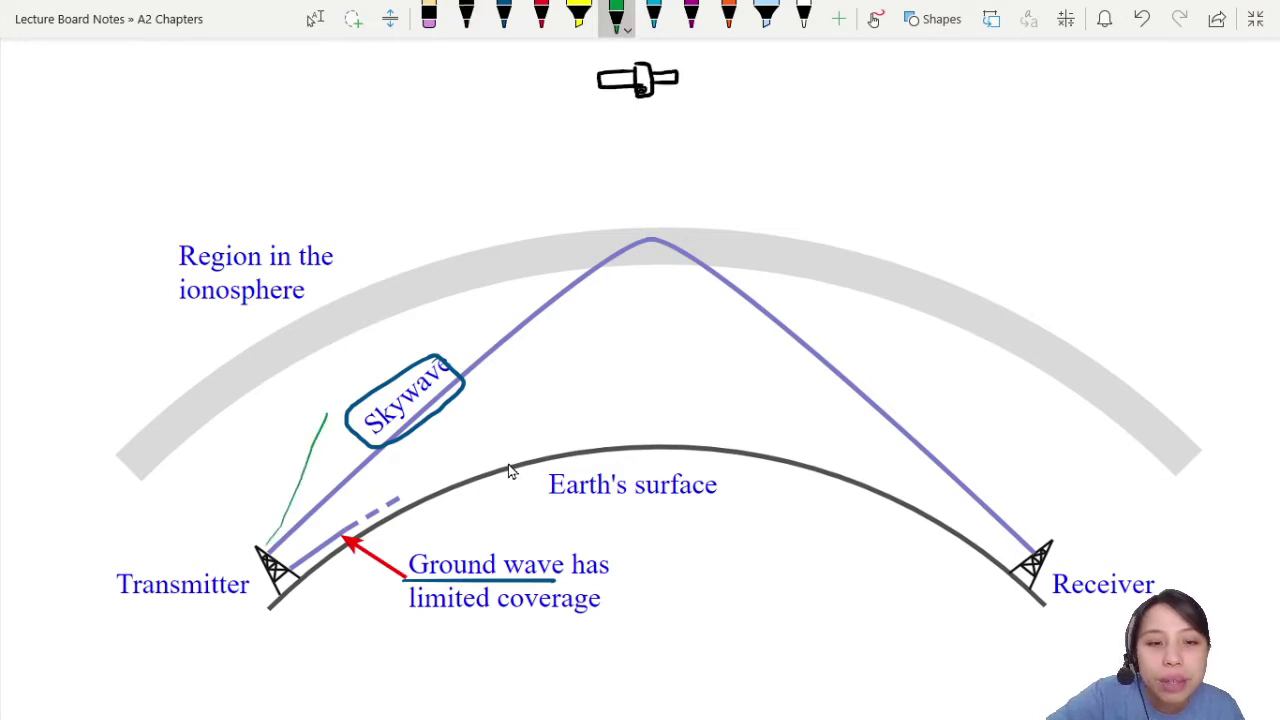
left_click(429, 18)
key("ctrl+z")
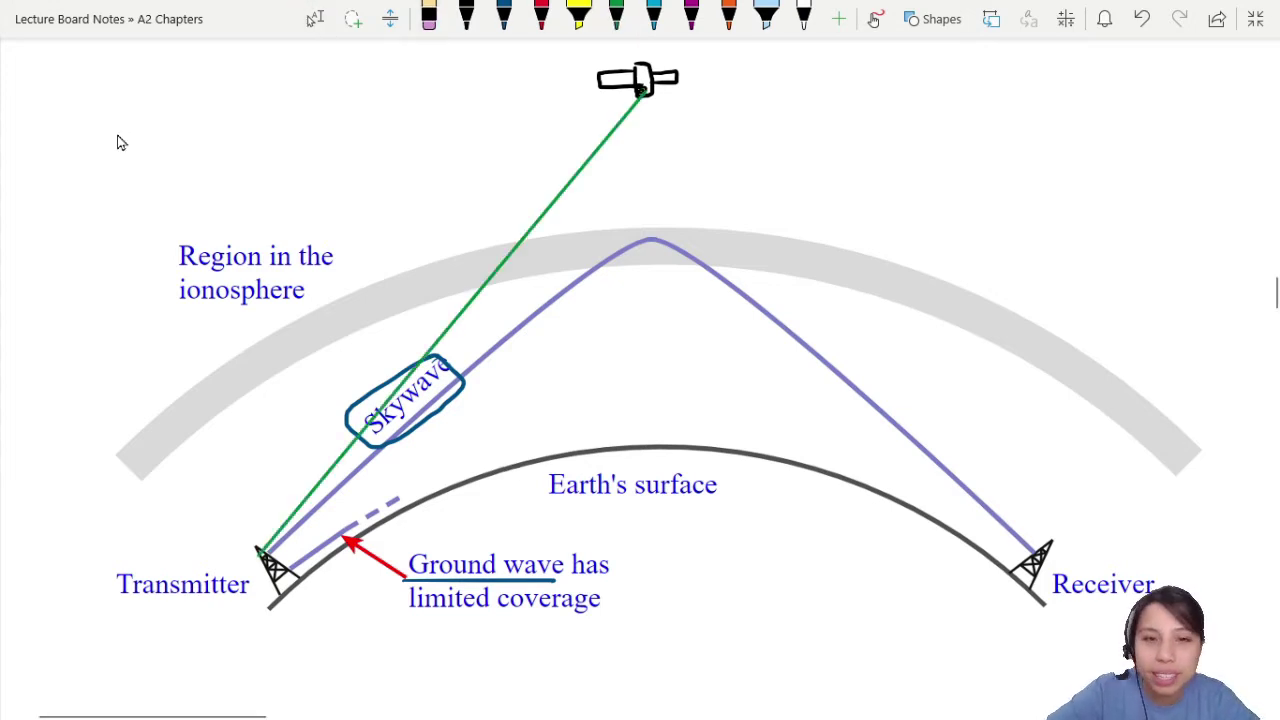
key("ctrl+z")
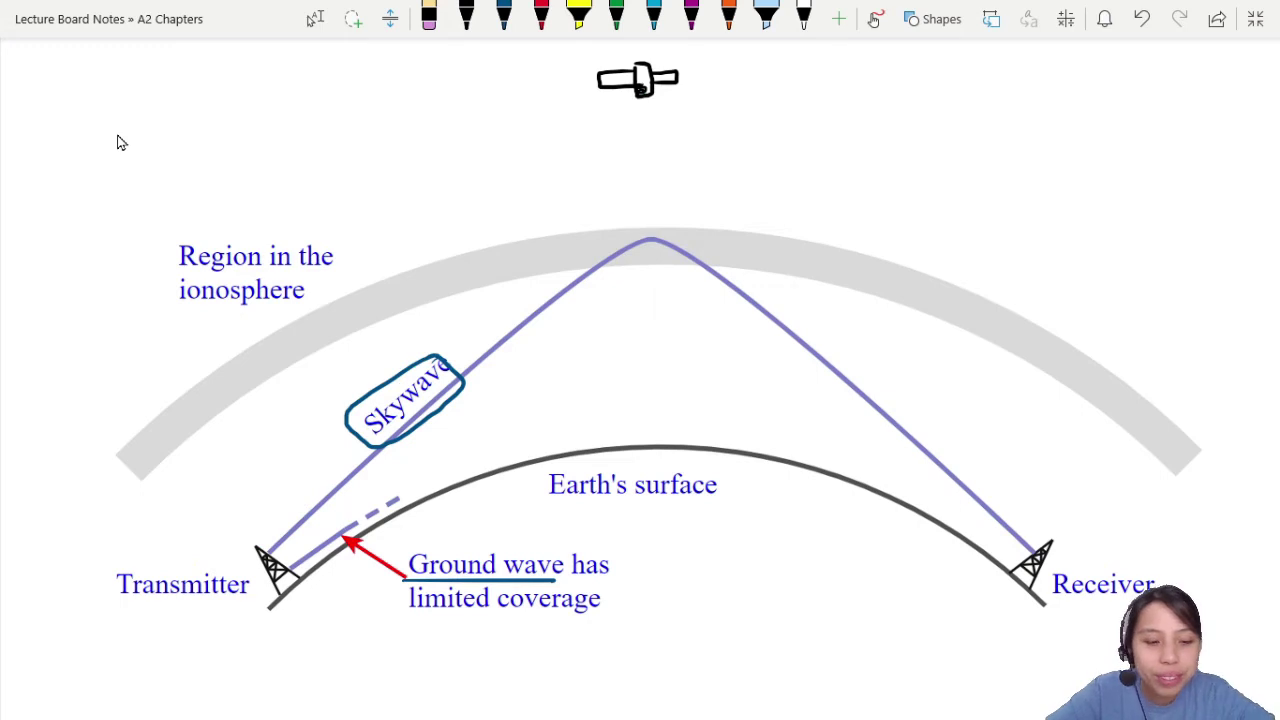
key("ctrl+y")
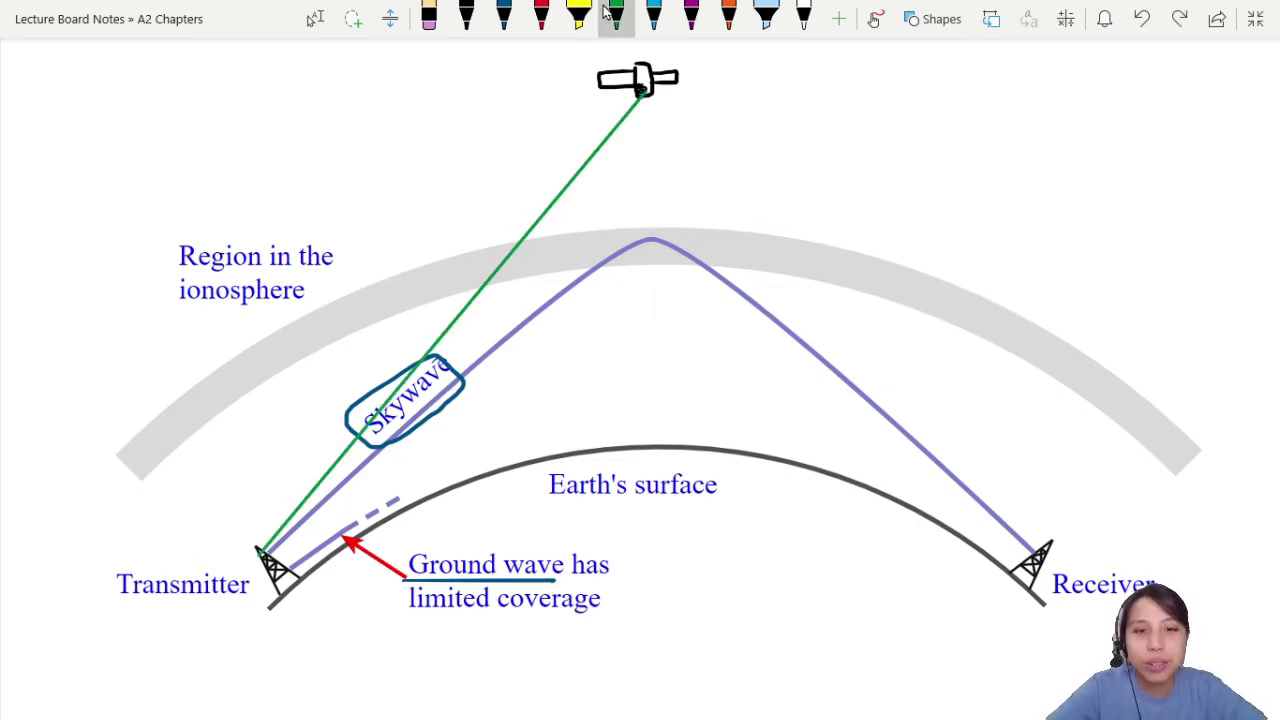
Label the line from the transmitter to the satellite "space wave" in green and give it an upward arrowhead
left_click(614, 14)
mouse_move(437, 158)
left_mouse_down()
mouse_move(422, 183)
mouse_move(466, 175)
left_mouse_up()
mouse_move(476, 160)
left_mouse_down()
mouse_move(470, 175)
mouse_move(486, 158)
left_mouse_up()
mouse_move(437, 200)
left_mouse_down()
mouse_move(470, 198)
mouse_move(486, 214)
mouse_move(504, 204)
left_mouse_up()
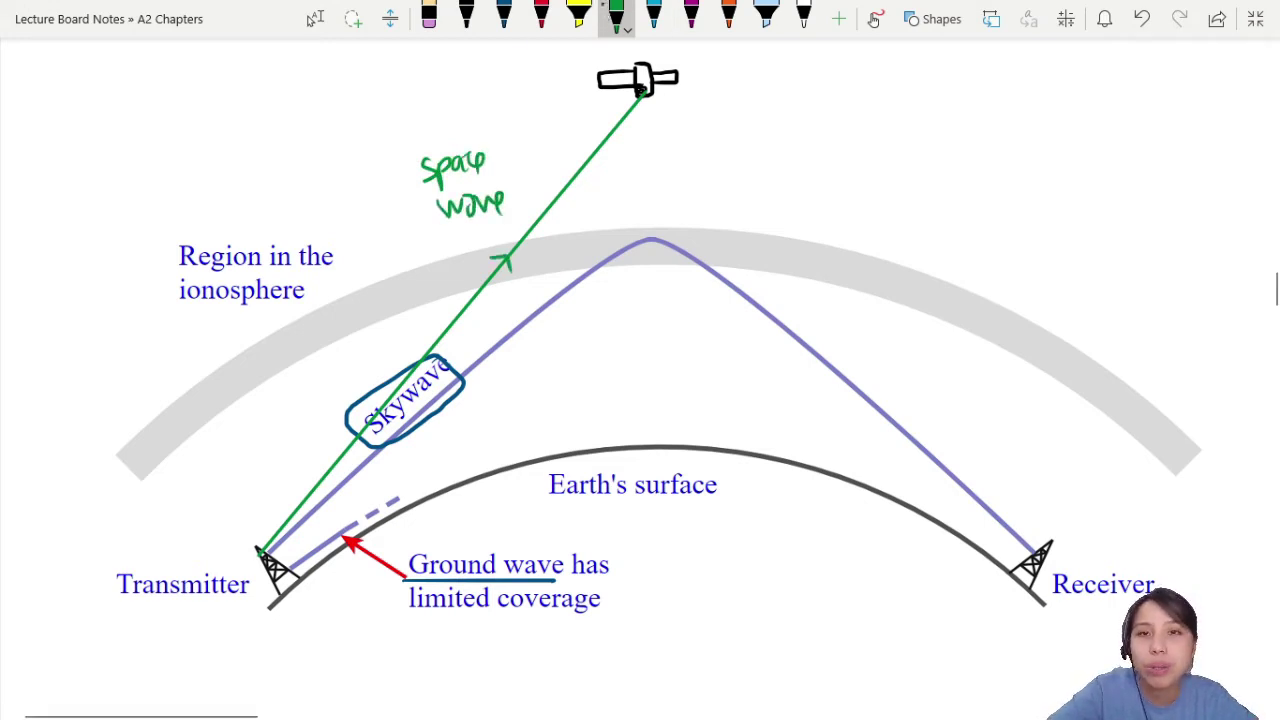
Draw a straight green line from the satellite down to the receiver and add a downward arrowhead on it
left_click(934, 19)
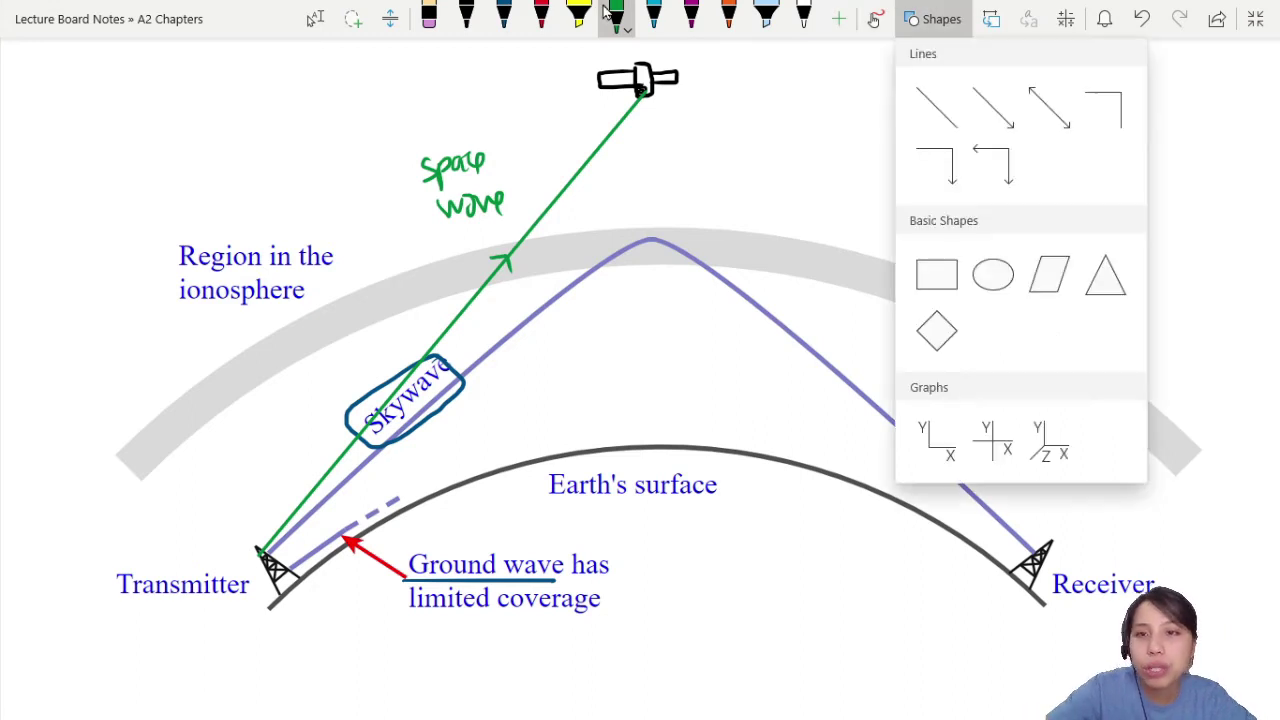
left_click(936, 107)
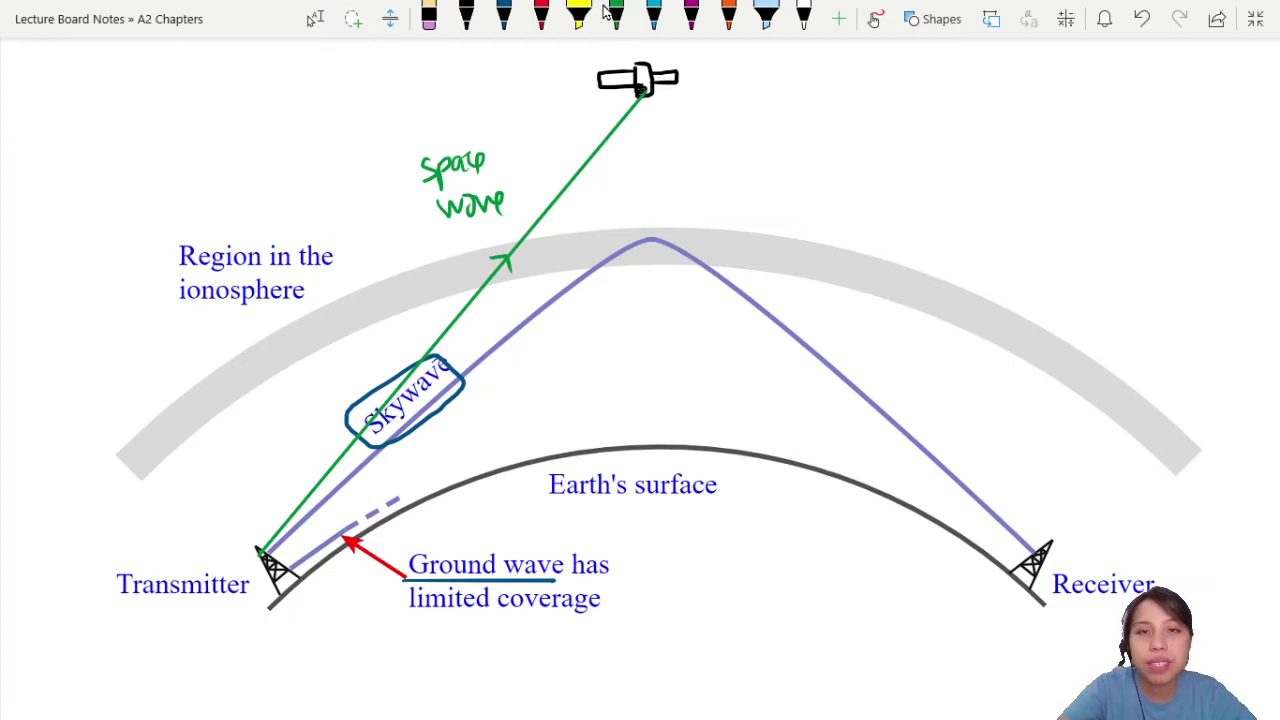
left_click_drag(642, 92, 1060, 574)
left_click_drag(765, 255, 788, 264)
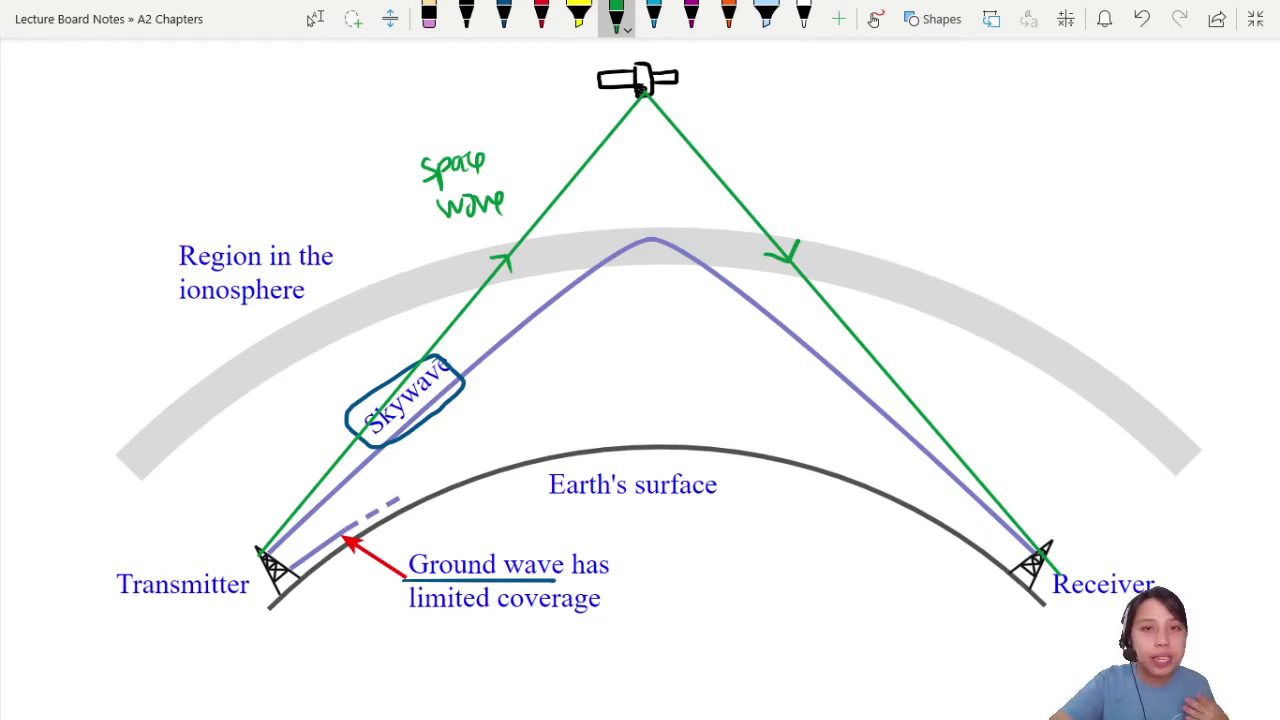
Highlight the transmitter tower, the satellite and the "Receiver" label in yellow
left_click(578, 17)
left_click_drag(244, 555, 276, 555)
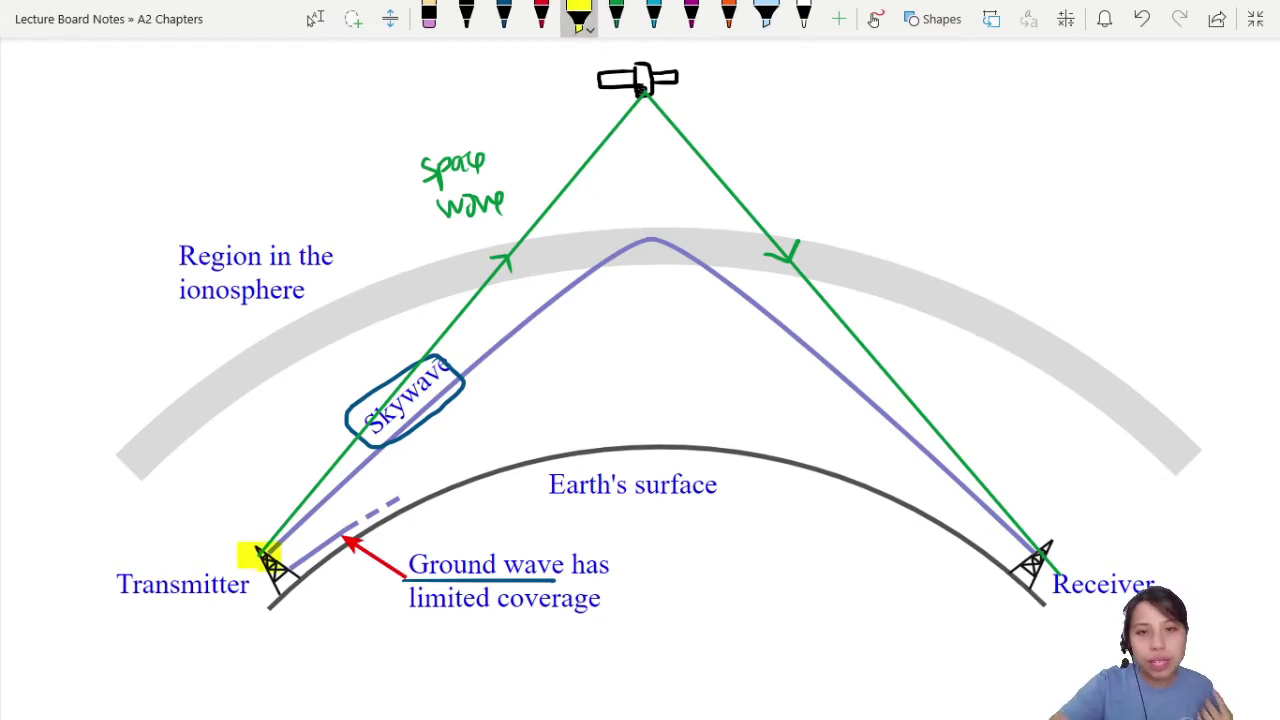
mouse_move(605, 85)
left_mouse_down()
mouse_move(690, 78)
mouse_move(580, 92)
left_mouse_up()
left_click_drag(1058, 578, 1152, 578)
Highlight the space wave's path with short yellow strokes along both green lines between transmitter, satellite and receiver
left_click_drag(664, 104, 706, 170)
mouse_move(746, 194)
left_mouse_down()
mouse_move(774, 262)
mouse_move(848, 348)
left_mouse_up()
left_click_drag(918, 398, 1004, 518)
left_click_drag(1032, 514, 1046, 546)
left_click_drag(284, 520, 310, 470)
left_click_drag(356, 424, 394, 344)
mouse_move(450, 284)
left_mouse_down()
mouse_move(466, 234)
mouse_move(542, 186)
left_mouse_up()
left_click_drag(606, 150, 626, 100)
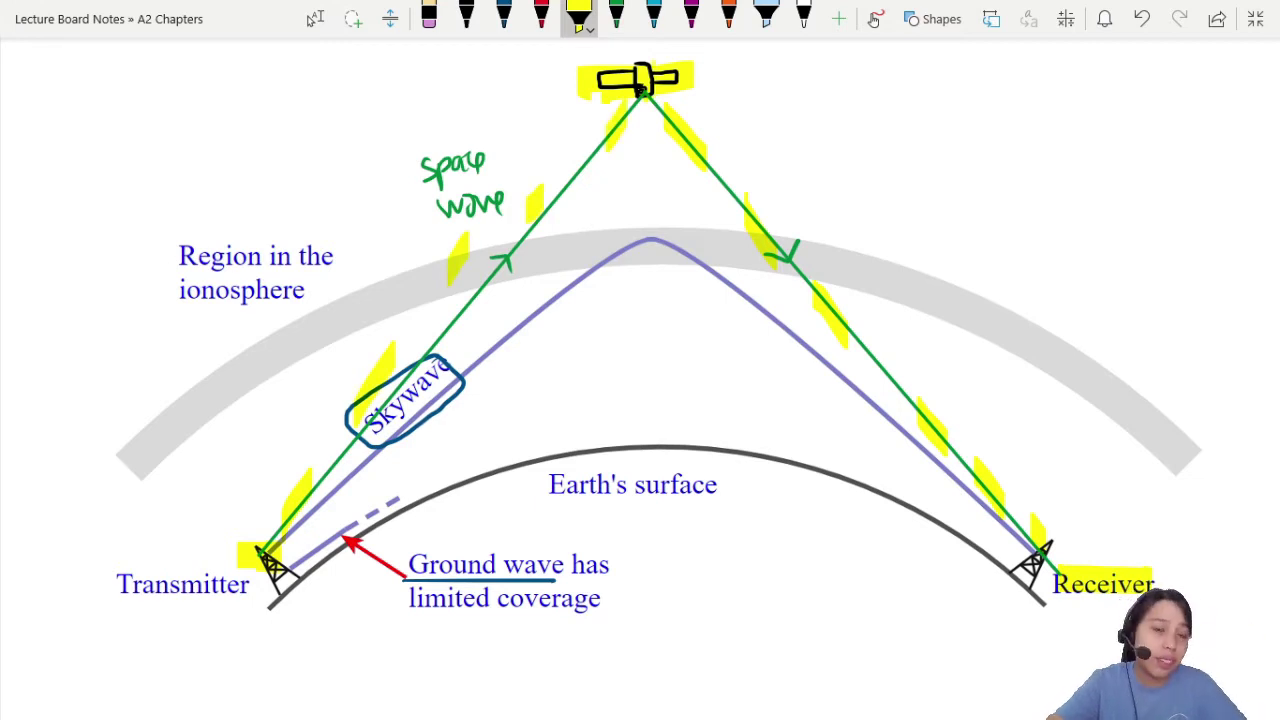
Erase the stray yellow stroke beside the upward green line and highlight that stretch again closer to the line
left_click(766, 18)
left_click(458, 258)
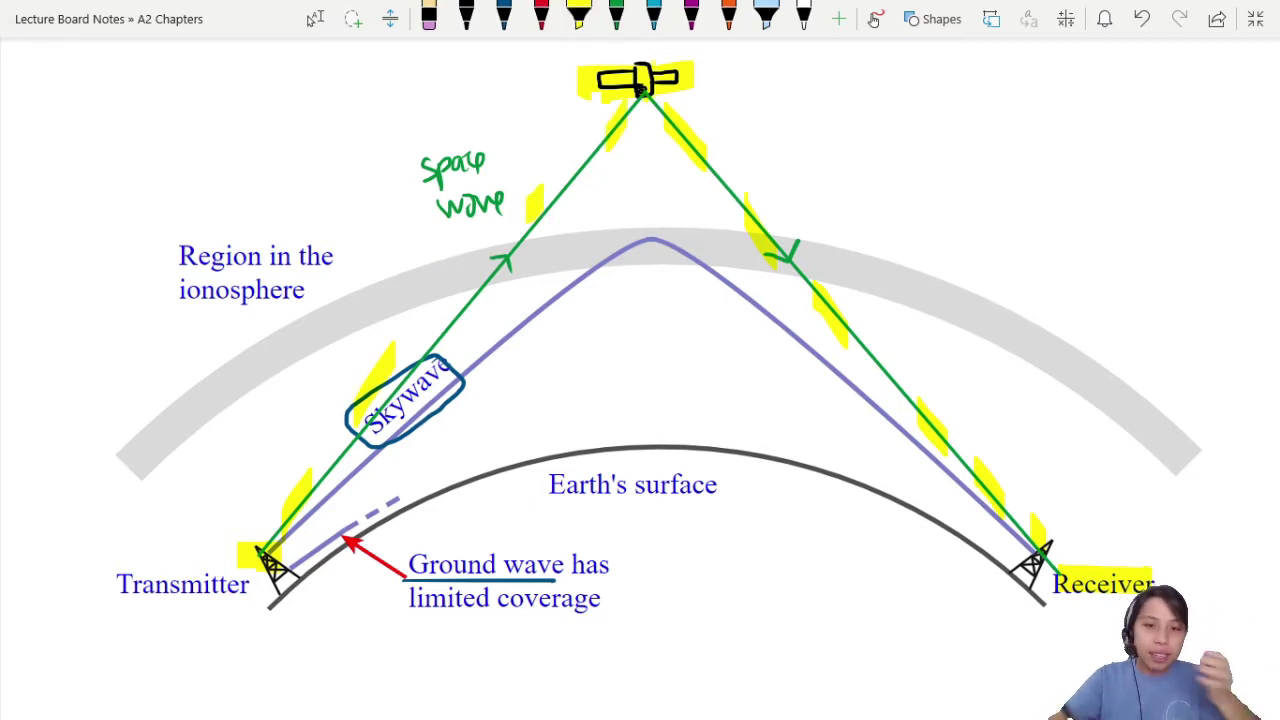
left_click(578, 16)
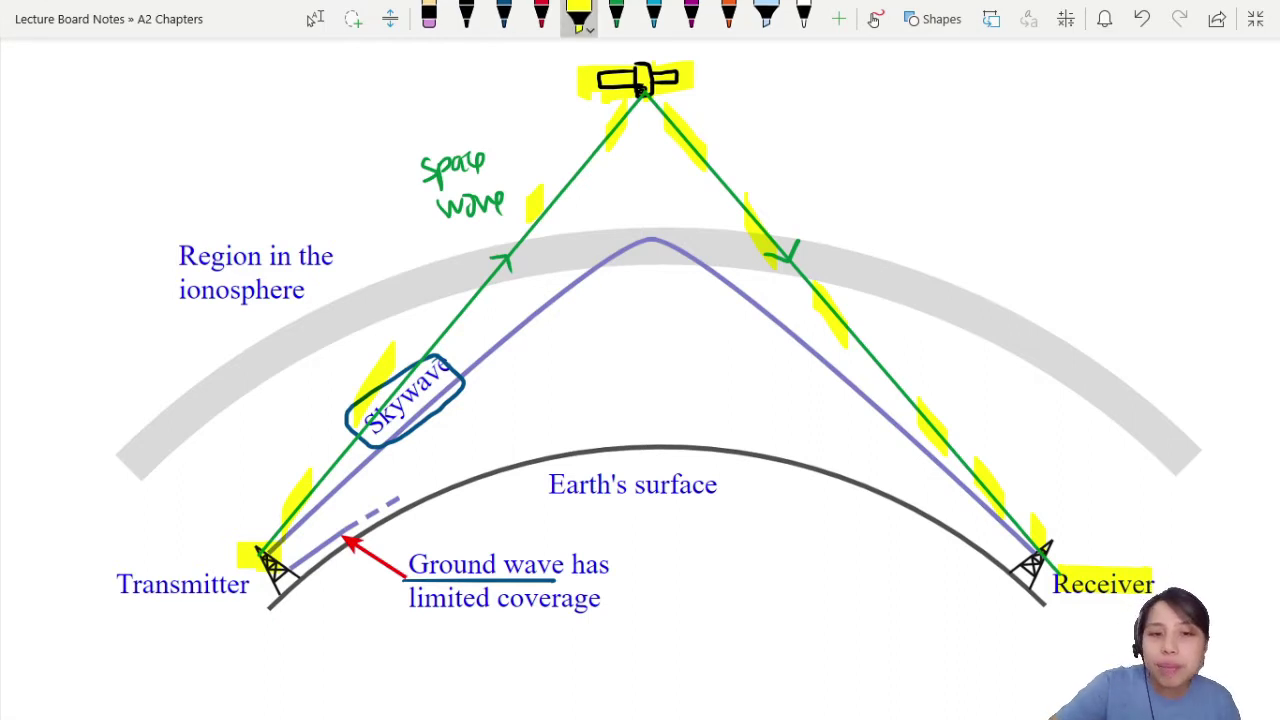
left_click_drag(458, 322, 492, 266)
Handwrite "(FM)" in green under the space wave label and "(AM)" in blue beside the "Skywave" label
left_click(616, 16)
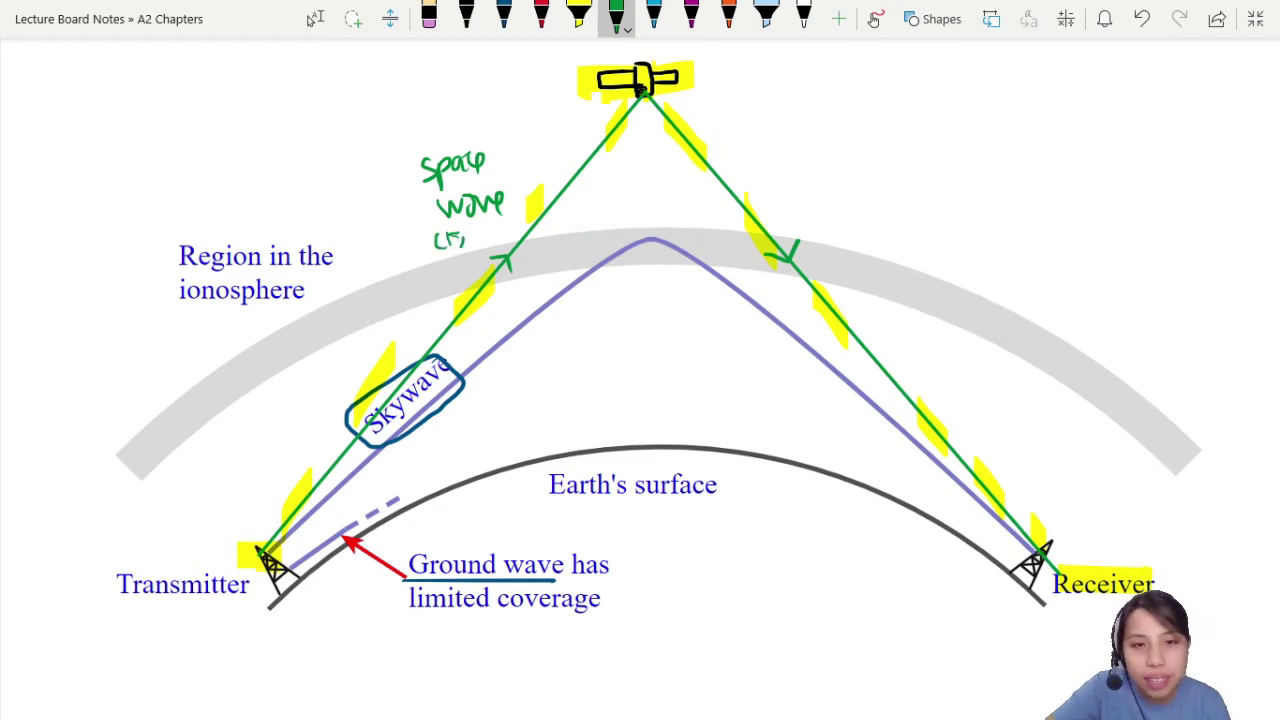
left_click_drag(479, 228, 480, 247)
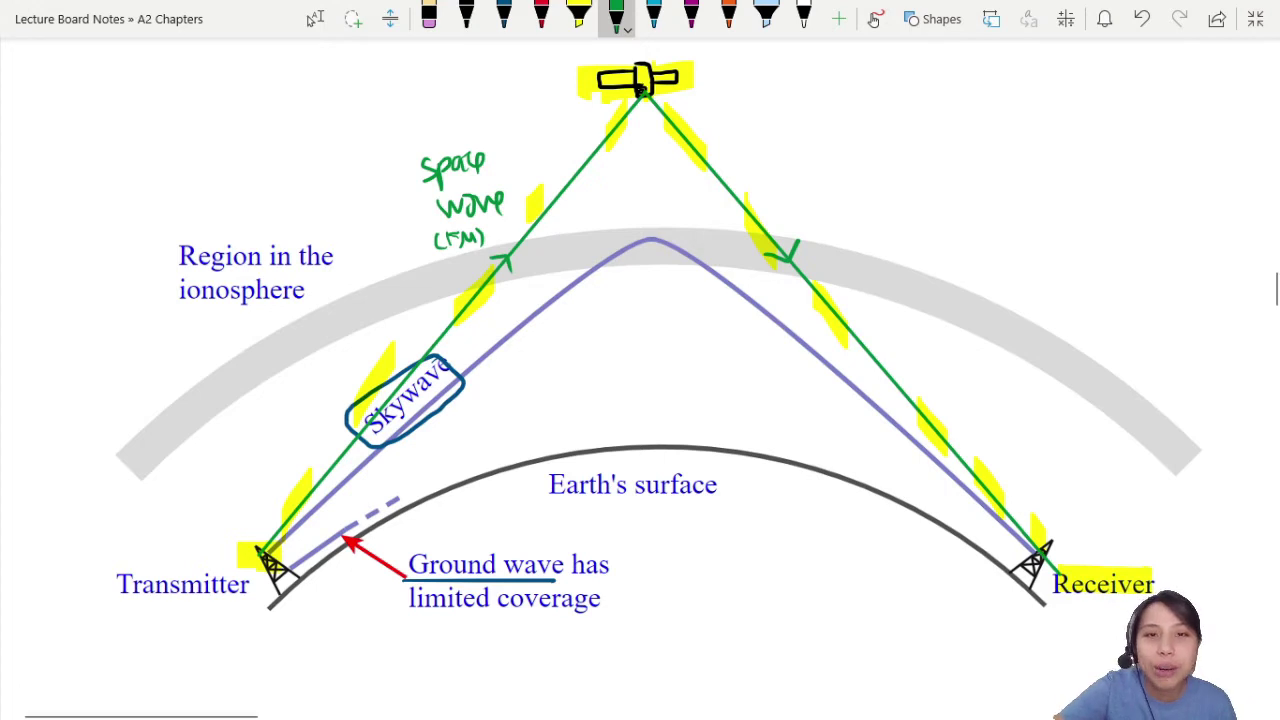
left_click(504, 16)
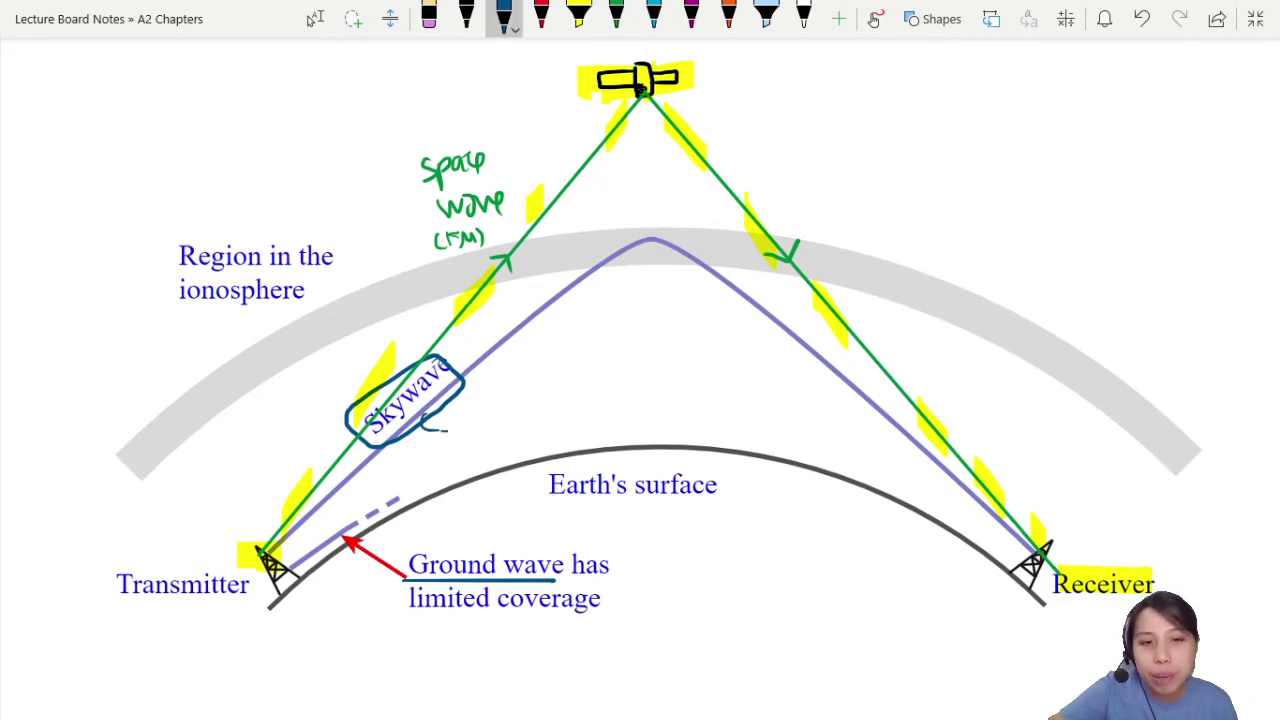
left_click_drag(461, 408, 470, 418)
left_click_drag(479, 398, 481, 428)
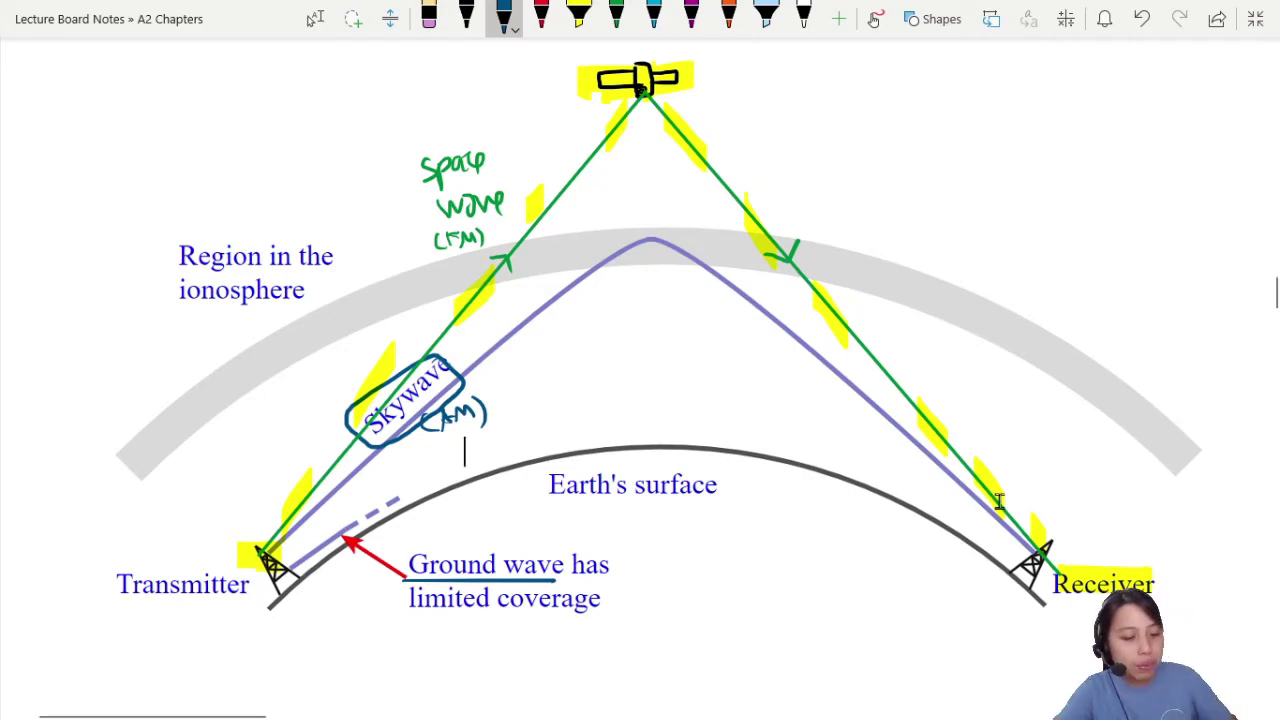
Handwrite the frequency range "f > 30 MHz" in orange in the space wave row of the radio-wave table
key("Escape")
scroll(1000, 500, "down", 8)
scroll(999, 501, "down", 1)
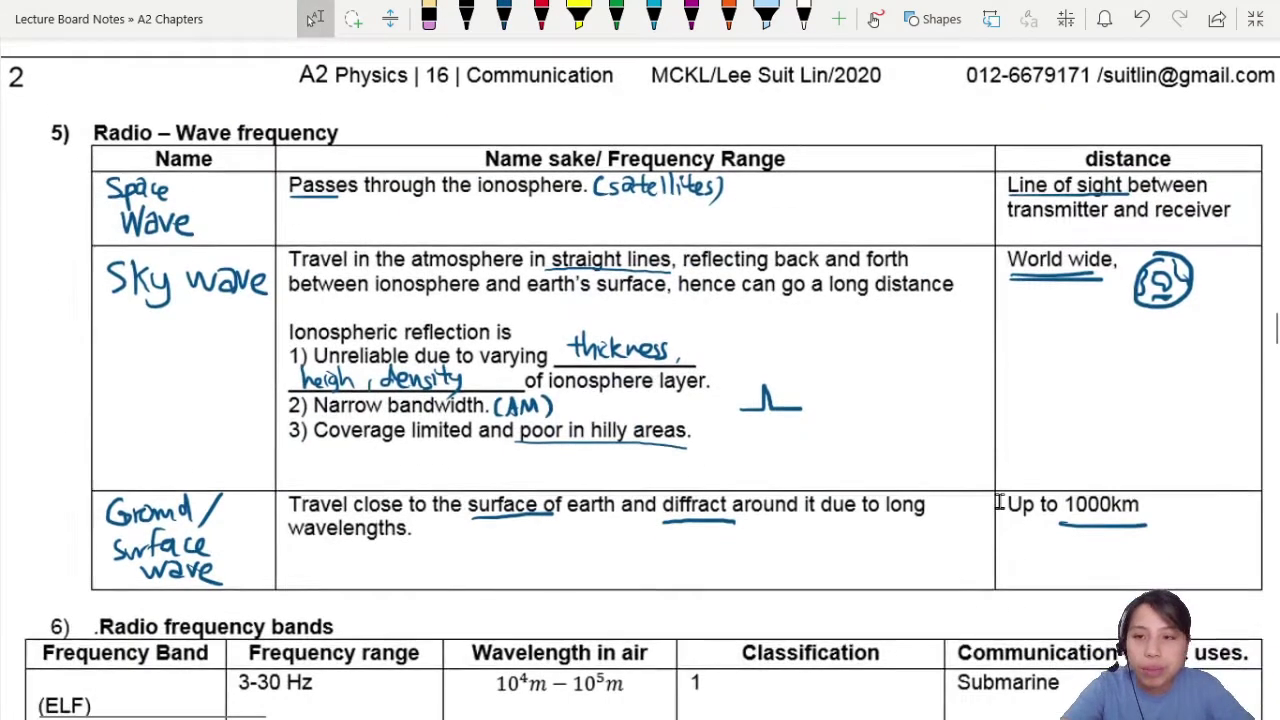
scroll(999, 501, "right", 1)
left_click(729, 16)
left_click(728, 19)
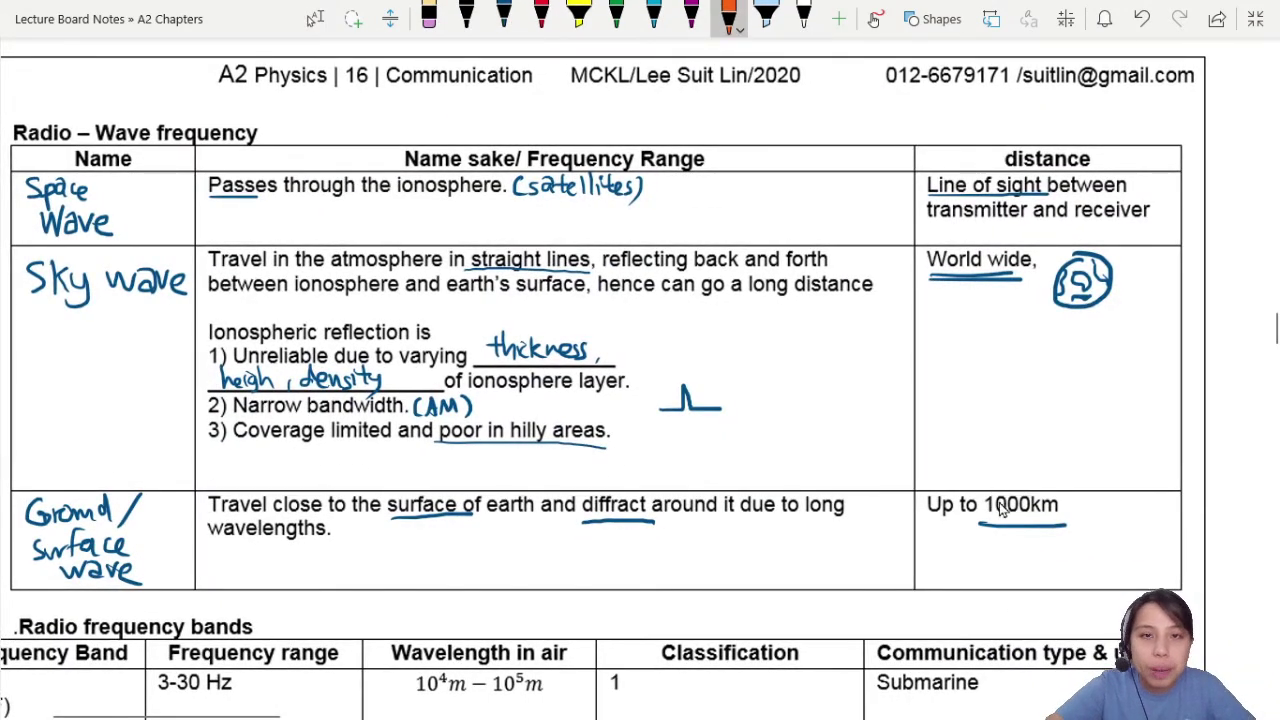
scroll(1000, 508, "left", 1)
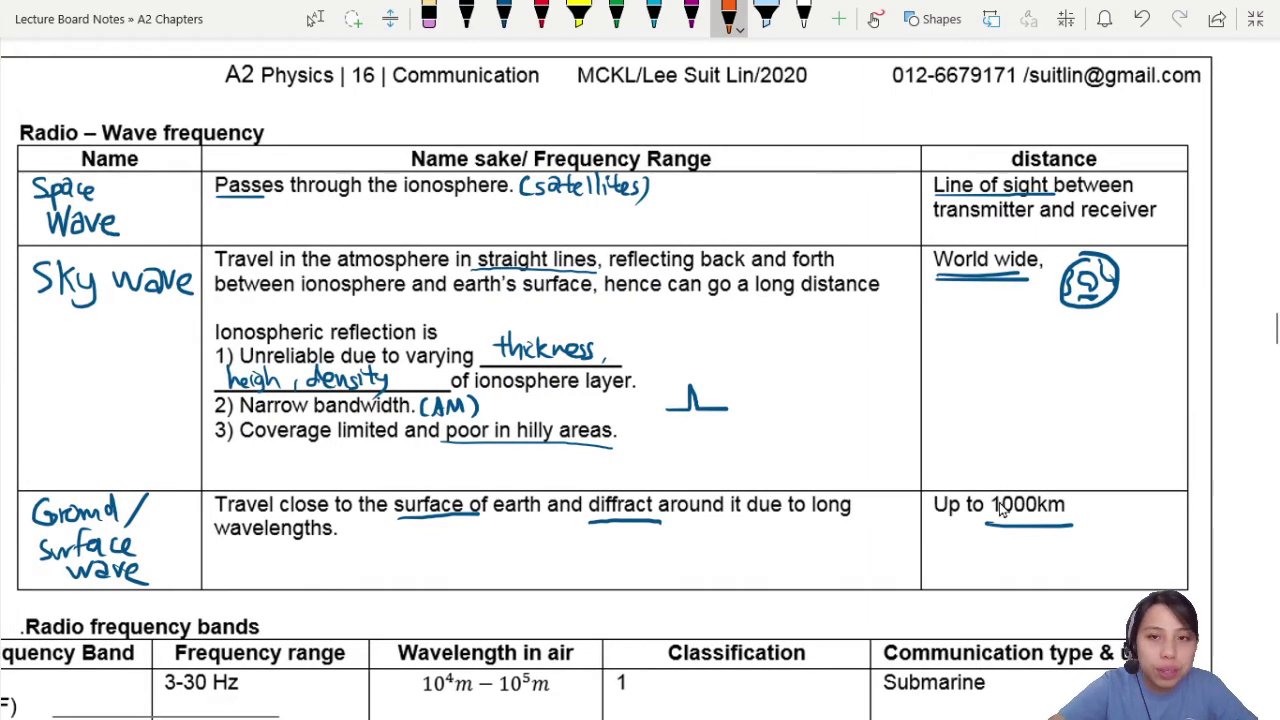
left_click_drag(708, 184, 700, 213)
left_click_drag(699, 200, 778, 208)
mouse_move(799, 193)
left_mouse_down()
mouse_move(795, 208)
mouse_move(800, 193)
left_mouse_up()
left_click_drag(818, 207, 842, 209)
mouse_move(848, 186)
left_mouse_down()
mouse_move(848, 210)
mouse_move(862, 198)
left_mouse_up()
left_click_drag(862, 184, 862, 212)
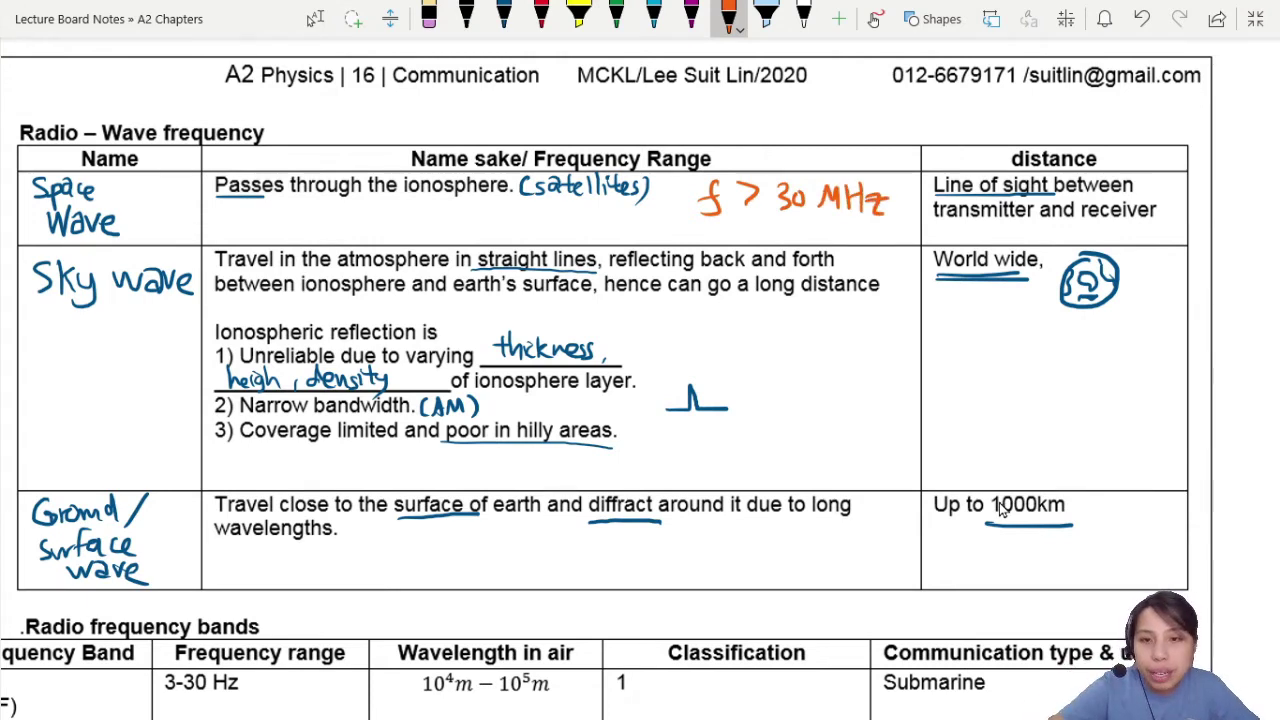
Handwrite "3 < f < 30 MHz" in the sky wave row and "f < 3MHz" in the ground wave row, both in orange
left_click_drag(692, 320, 693, 339)
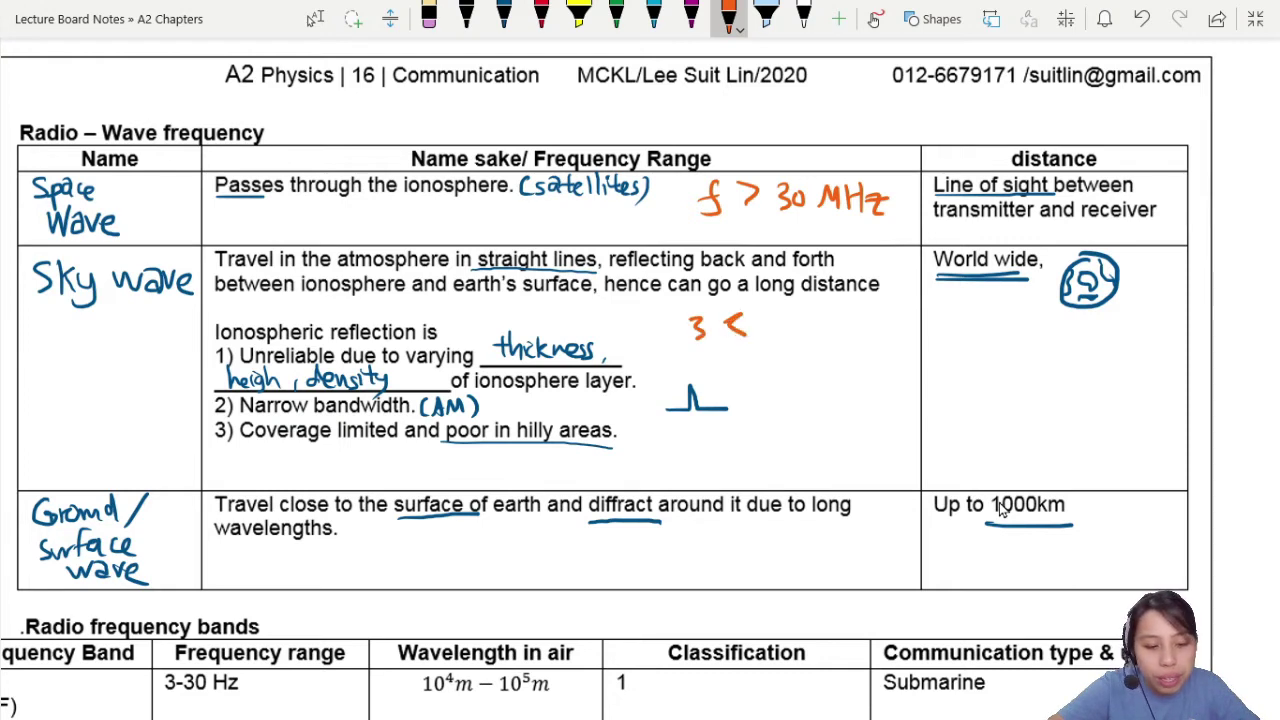
mouse_move(786, 308)
left_mouse_down()
mouse_move(773, 336)
mouse_move(792, 317)
left_mouse_up()
mouse_move(822, 306)
left_mouse_down()
mouse_move(804, 320)
mouse_move(824, 333)
left_mouse_up()
mouse_move(830, 308)
left_mouse_down()
mouse_move(842, 312)
mouse_move(836, 336)
left_mouse_up()
mouse_move(850, 312)
left_mouse_down()
mouse_move(850, 336)
mouse_move(918, 336)
left_mouse_up()
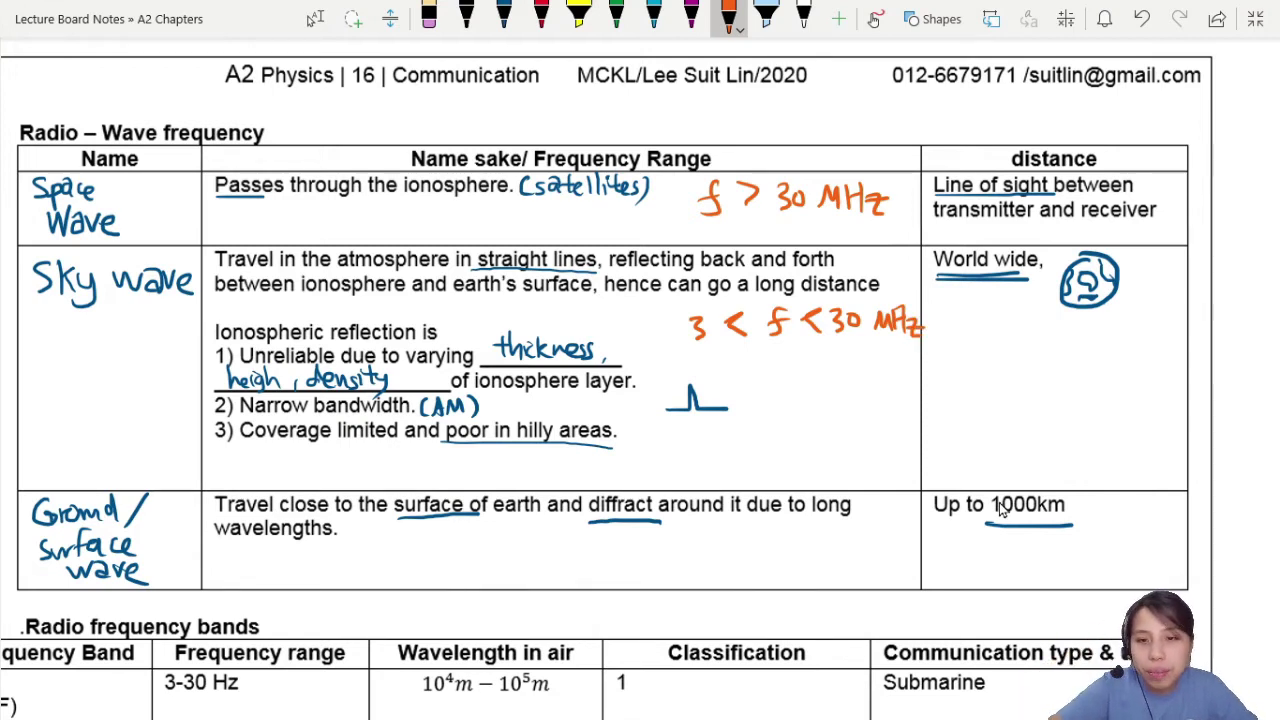
left_click_drag(746, 530, 742, 550)
mouse_move(800, 522)
left_mouse_down()
mouse_move(784, 534)
mouse_move(830, 542)
left_mouse_up()
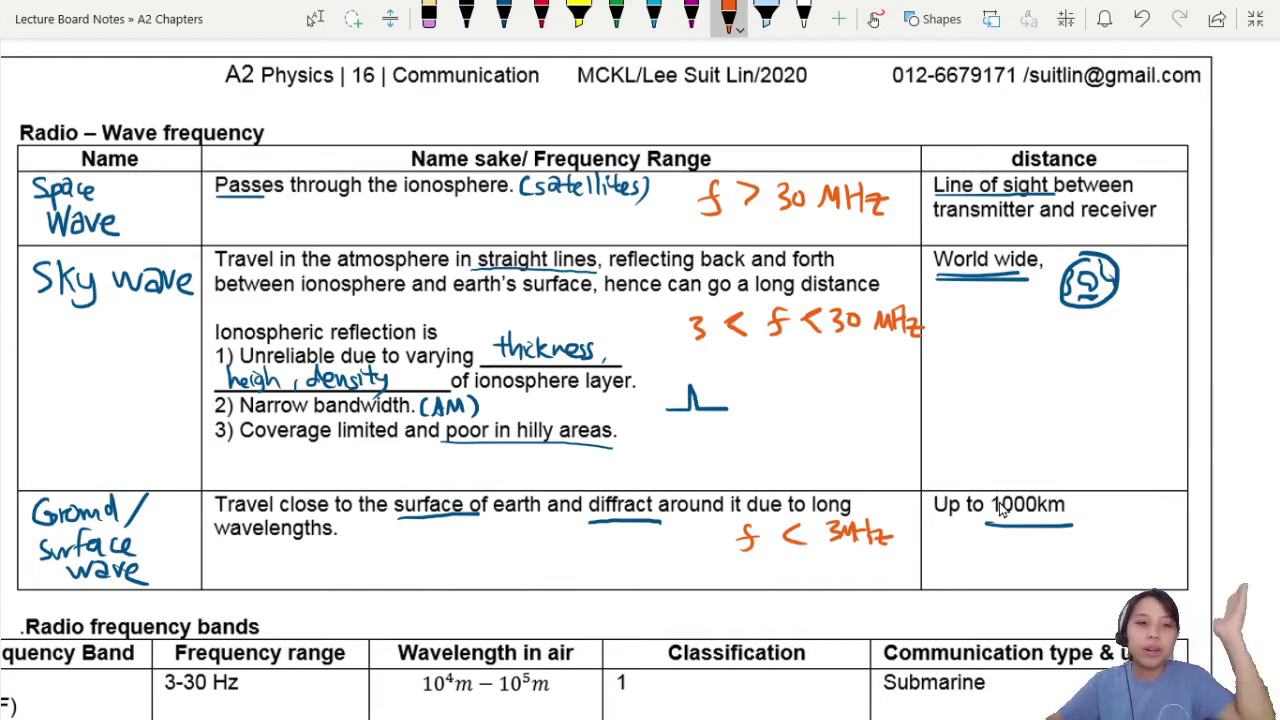
scroll(999, 509, "down", 1)
scroll(999, 509, "left", 1)
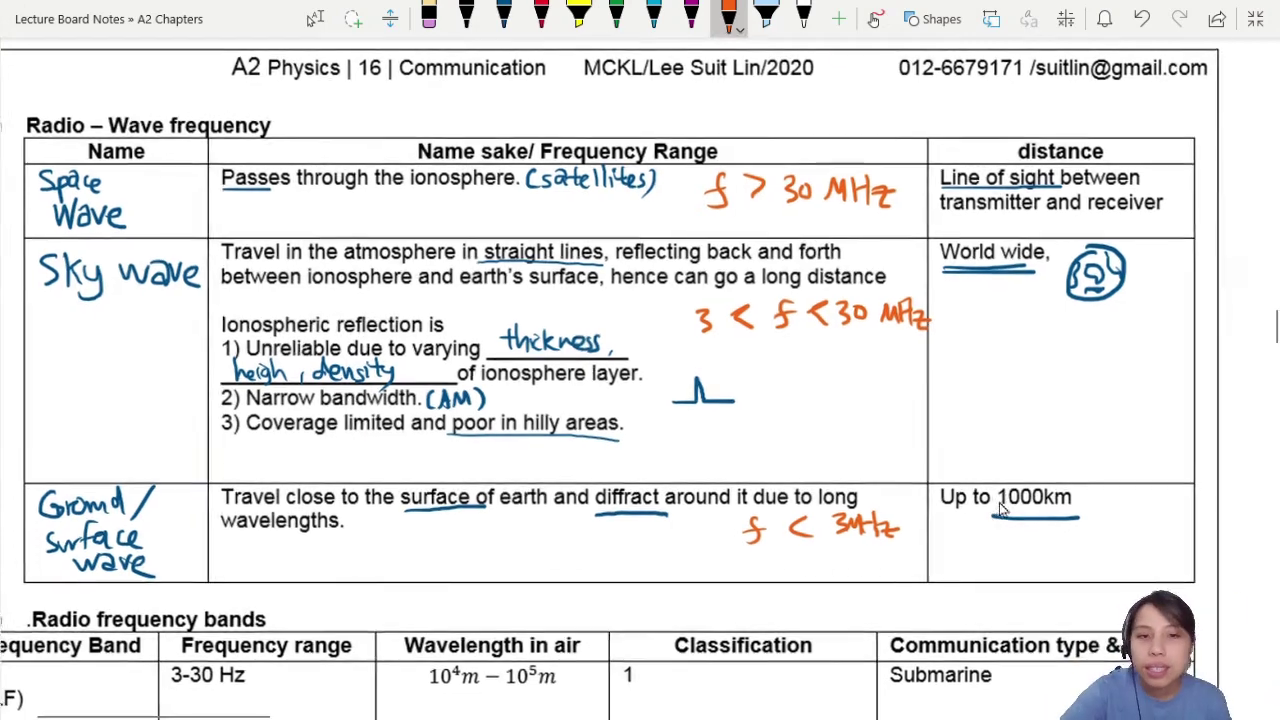
scroll(999, 502, "down", 3)
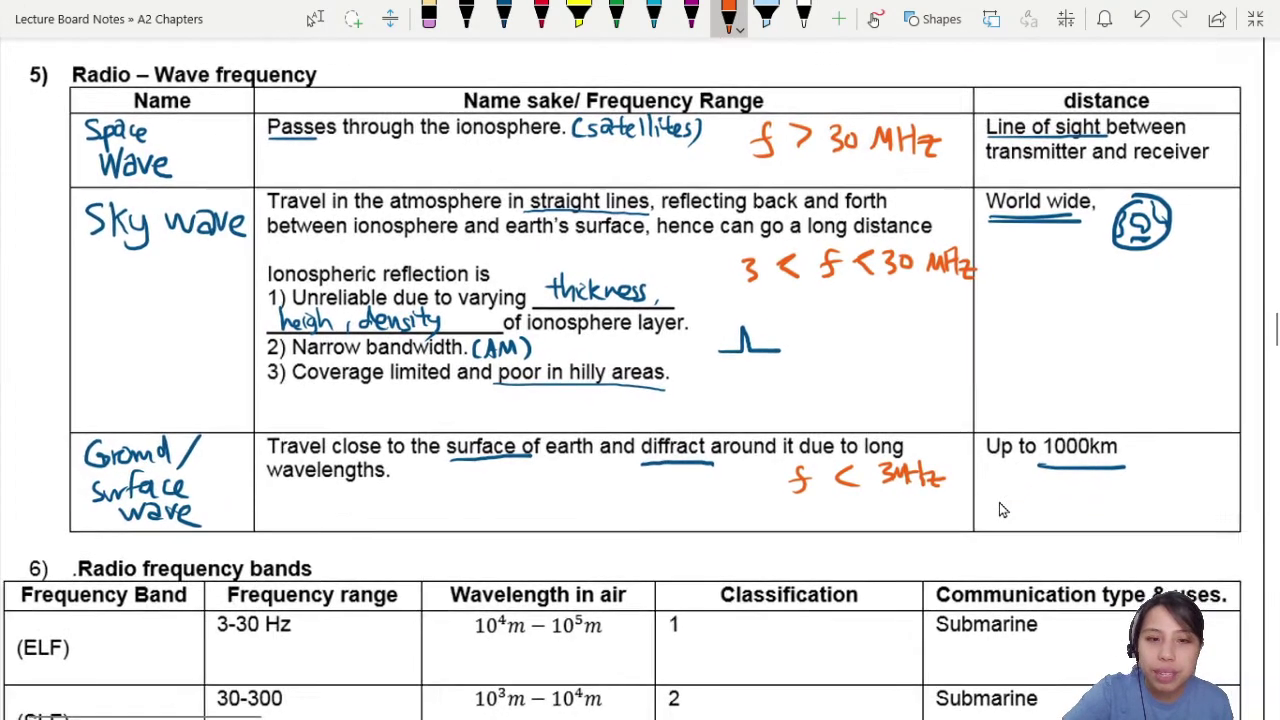
scroll(999, 502, "left", 2)
scroll(999, 502, "up", 3)
scroll(999, 502, "up", 1)
scroll(999, 502, "right", 3)
scroll(999, 503, "left", 3)
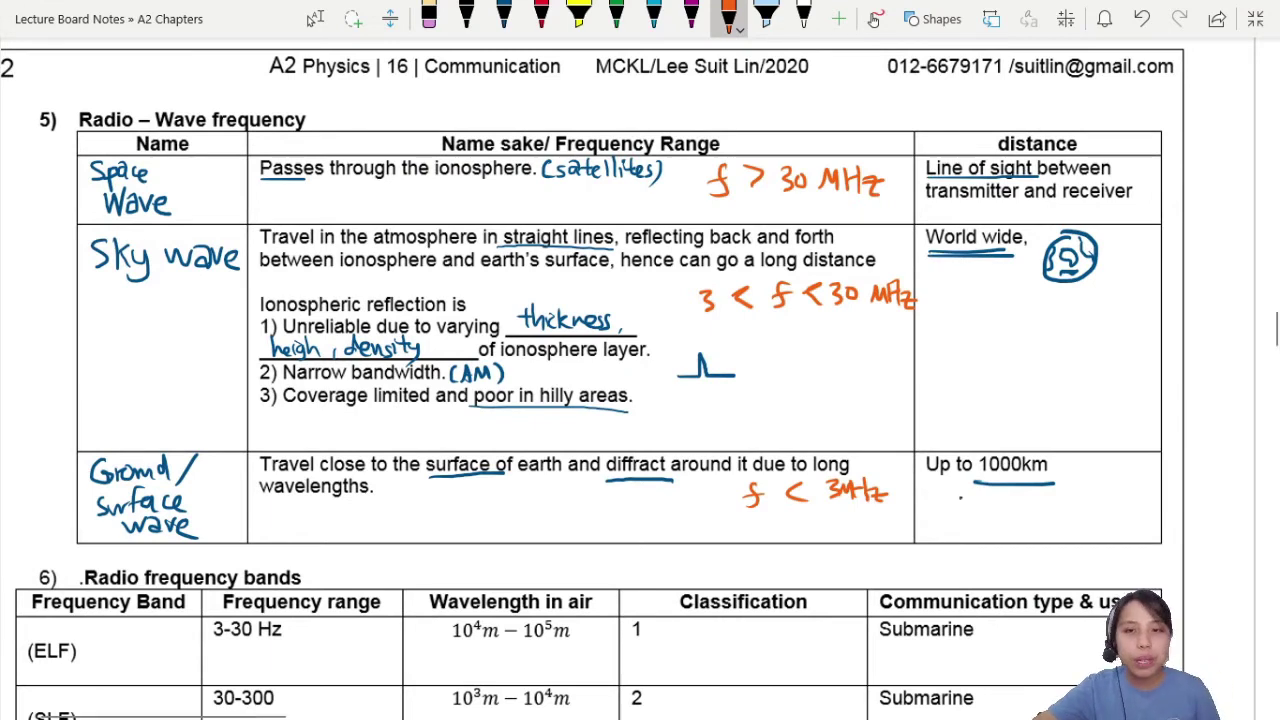
Examine the radio frequency bands table, the atmospheric windows chart and the coloured band spectrum, comparing them with the radio-wave frequency ranges
key("Escape")
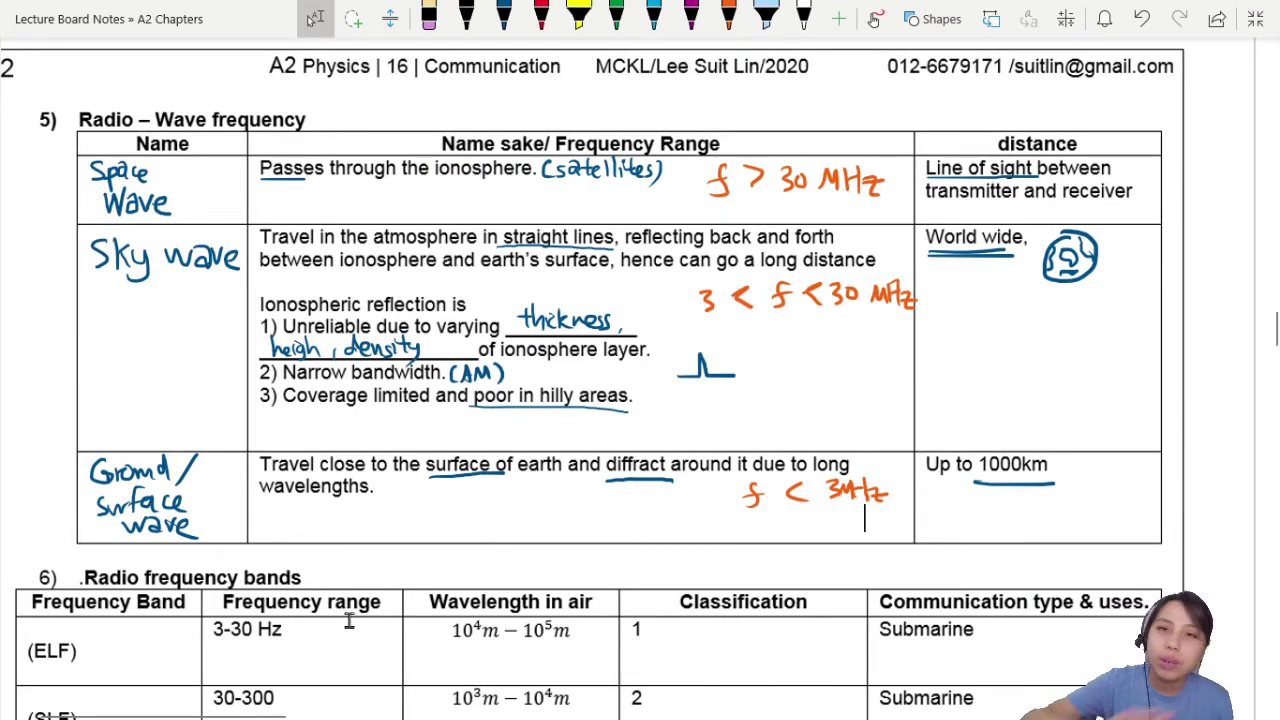
scroll(349, 622, "down", 5)
scroll(336, 598, "down", 7)
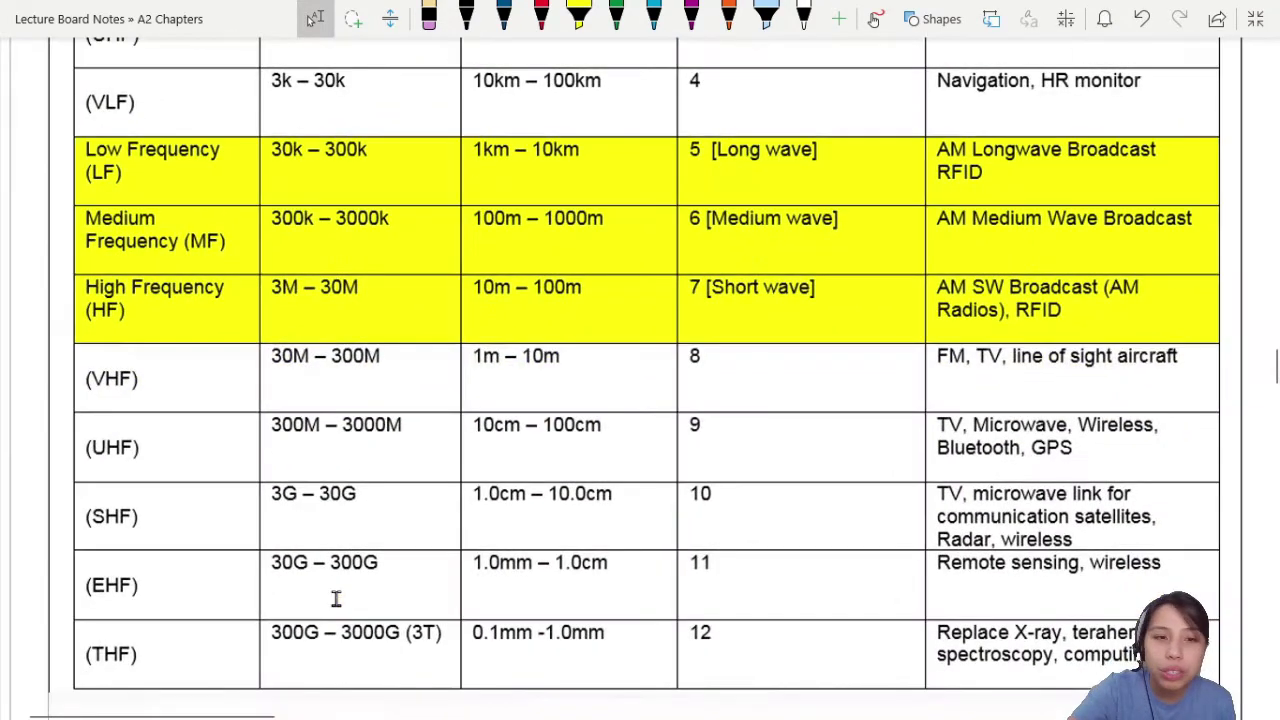
scroll(336, 598, "down", 1)
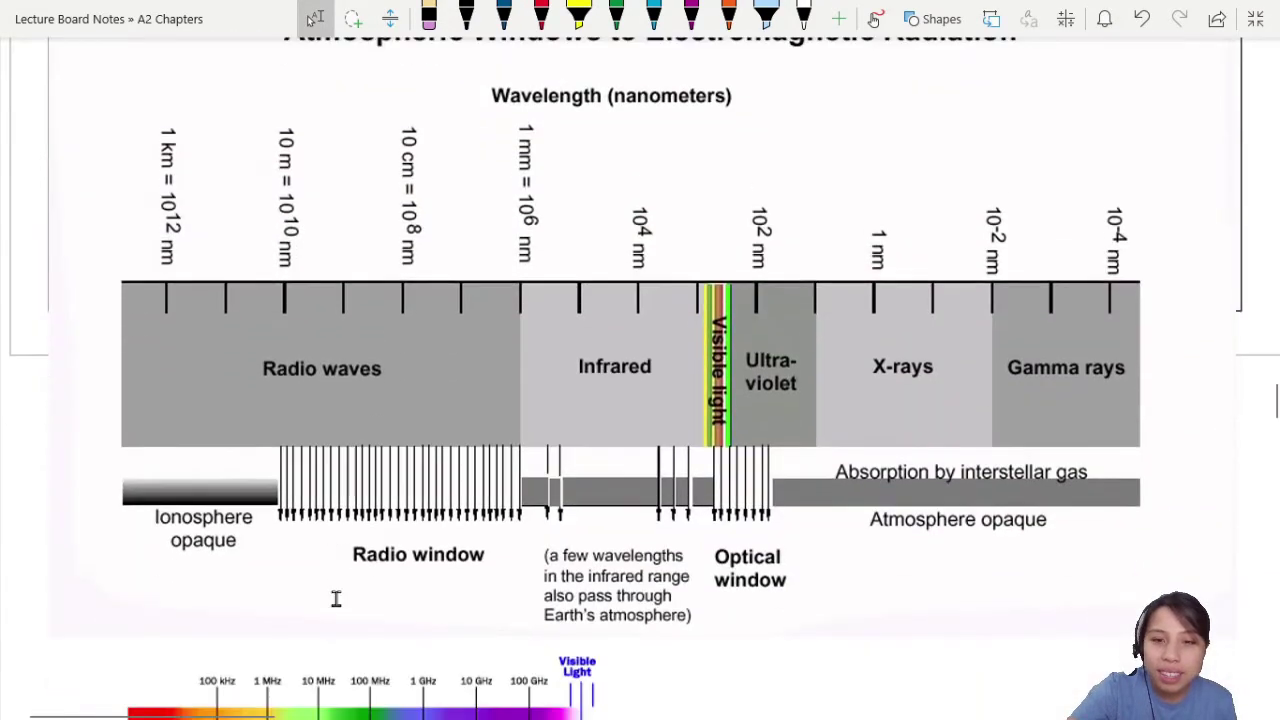
scroll(336, 598, "up", 2)
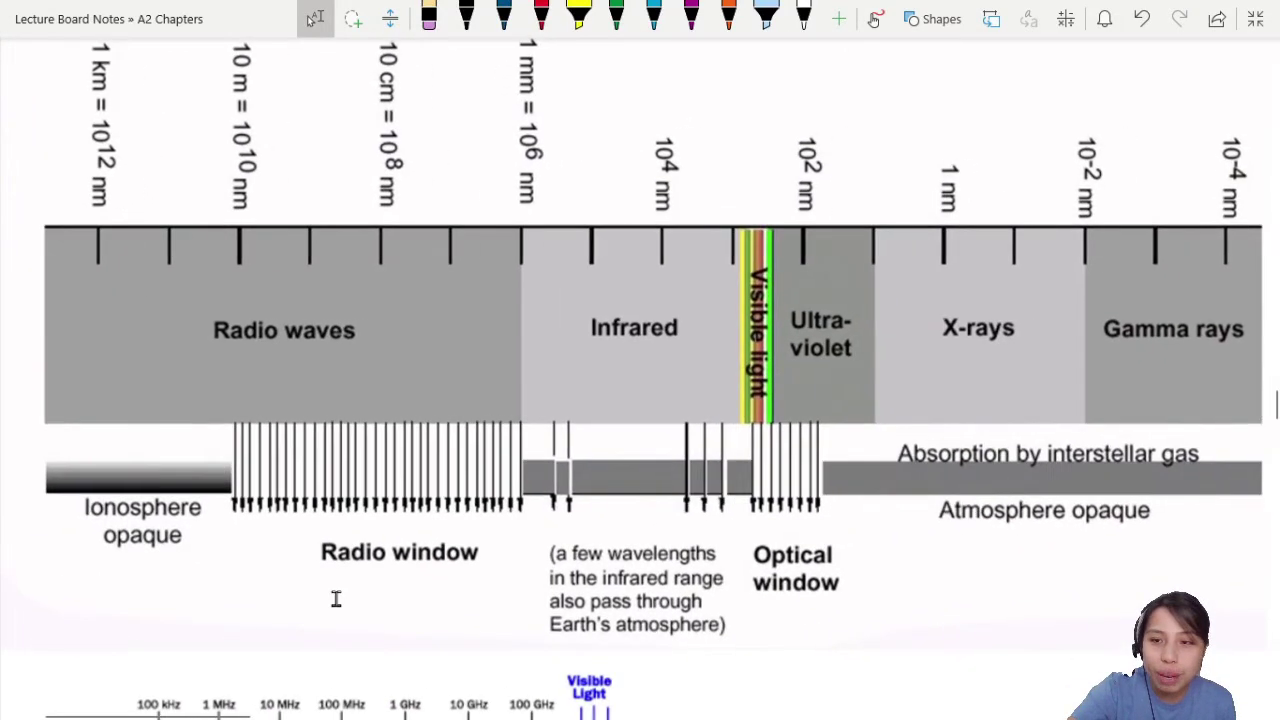
scroll(348, 430, "down", 2)
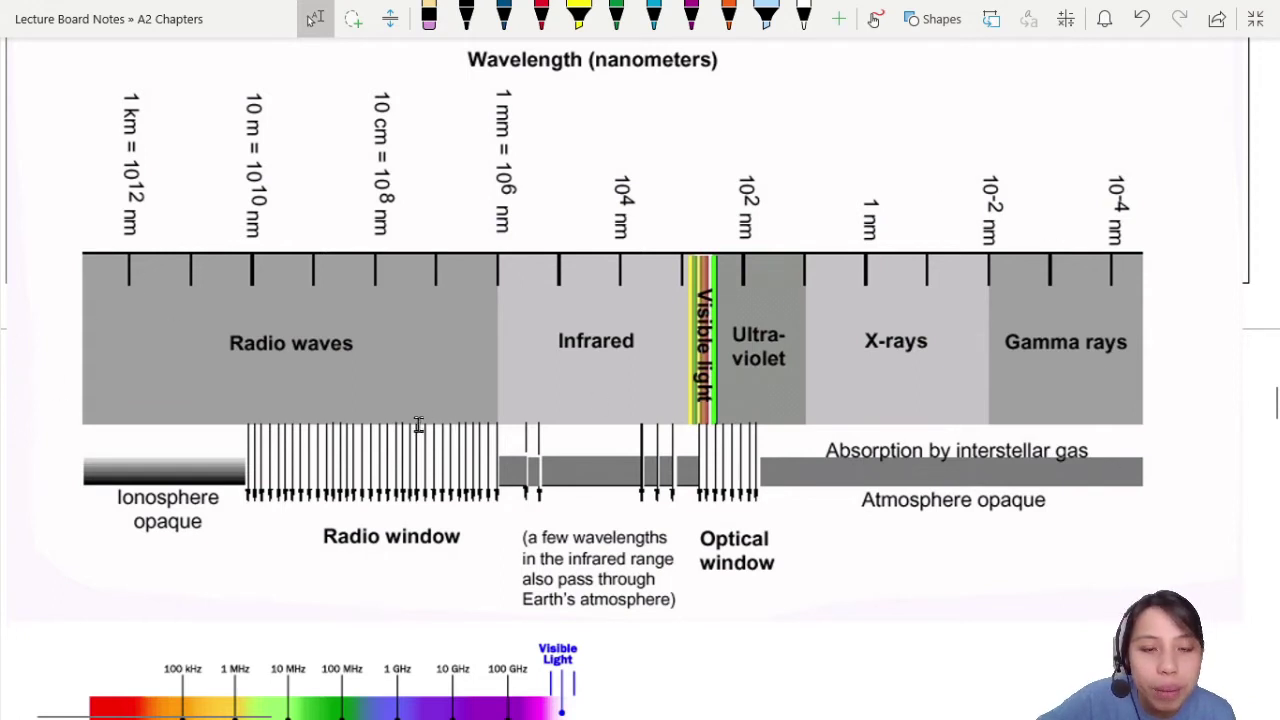
scroll(418, 427, "down", 2)
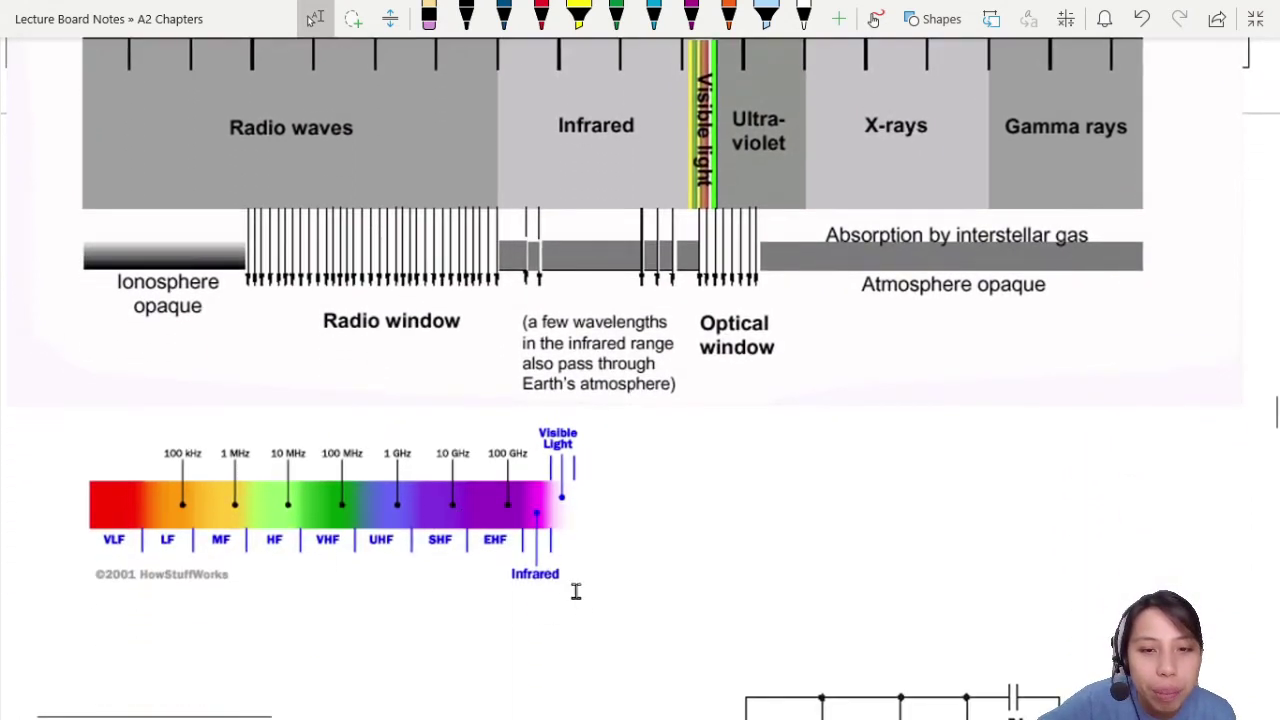
left_click(121, 546)
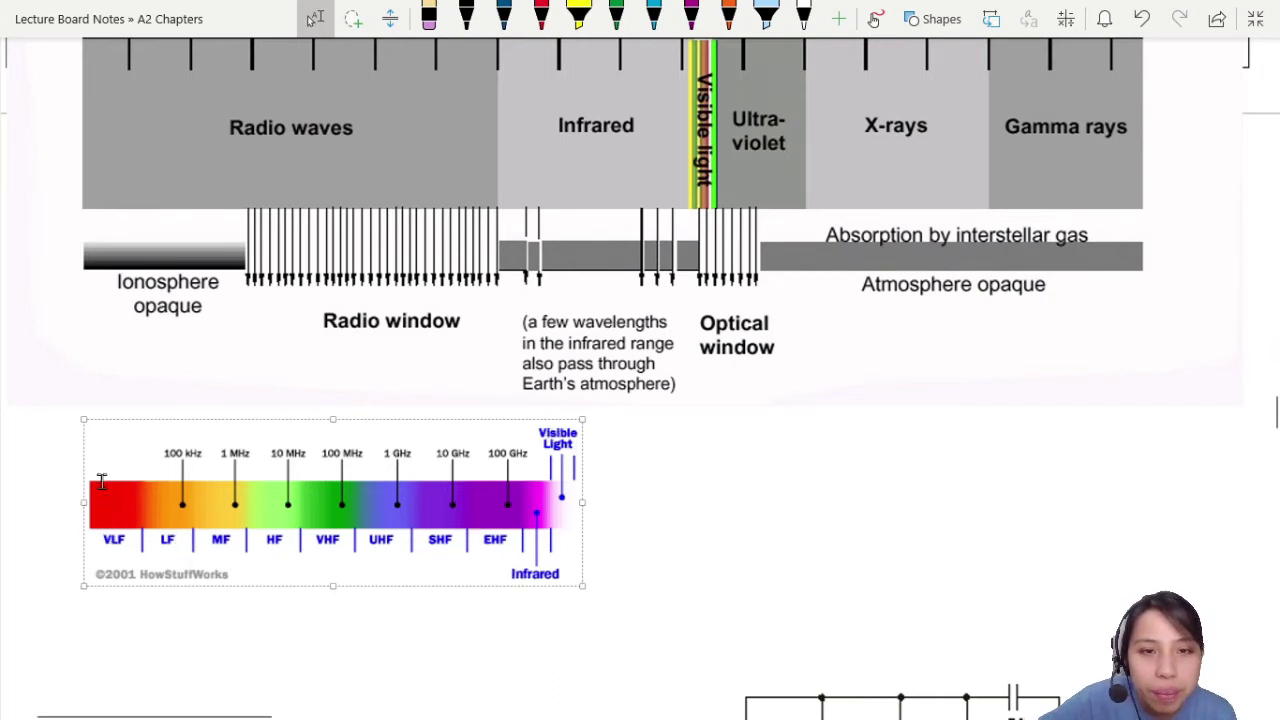
scroll(515, 510, "up", 4)
scroll(499, 497, "up", 4)
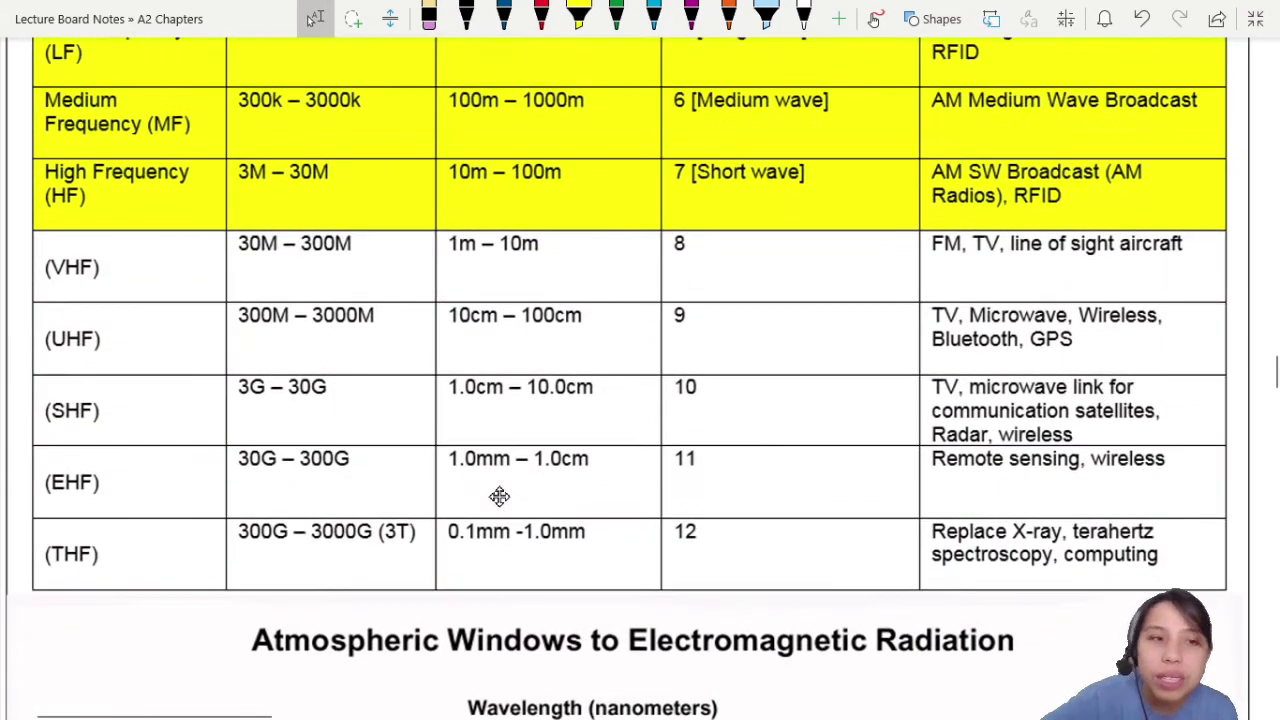
scroll(499, 497, "up", 2)
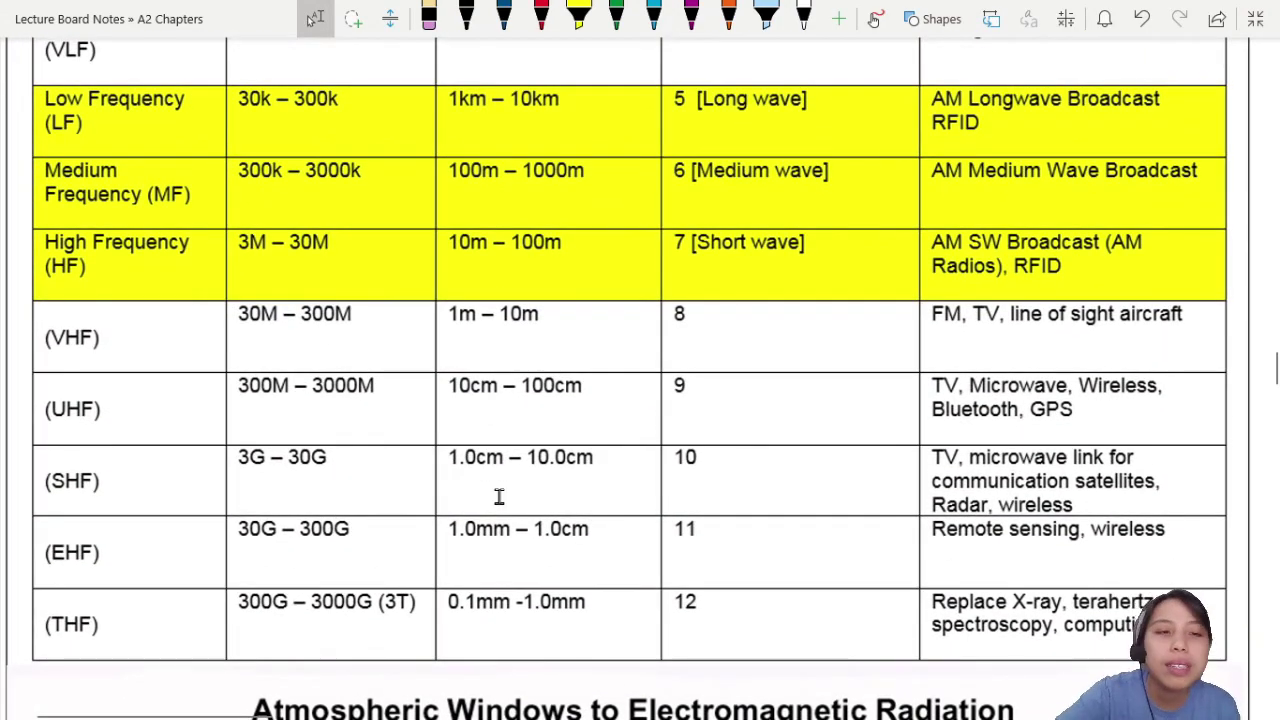
scroll(499, 497, "up", 3)
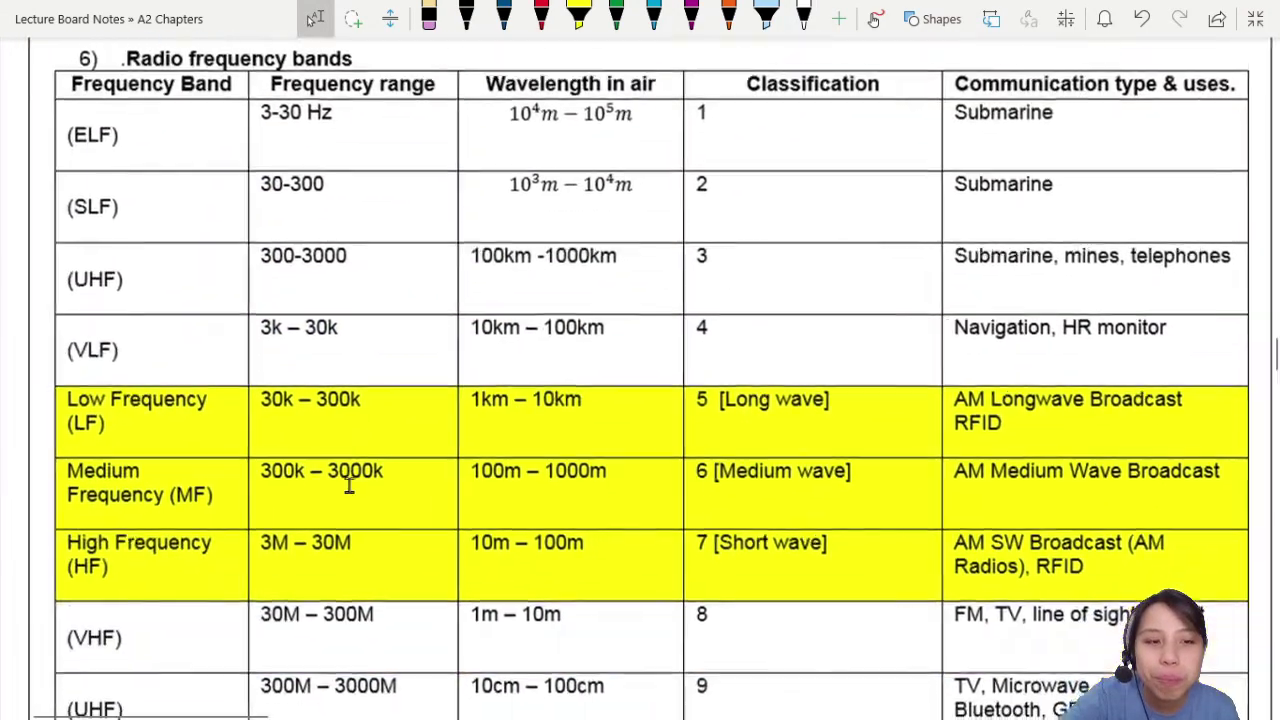
scroll(390, 505, "down", 1)
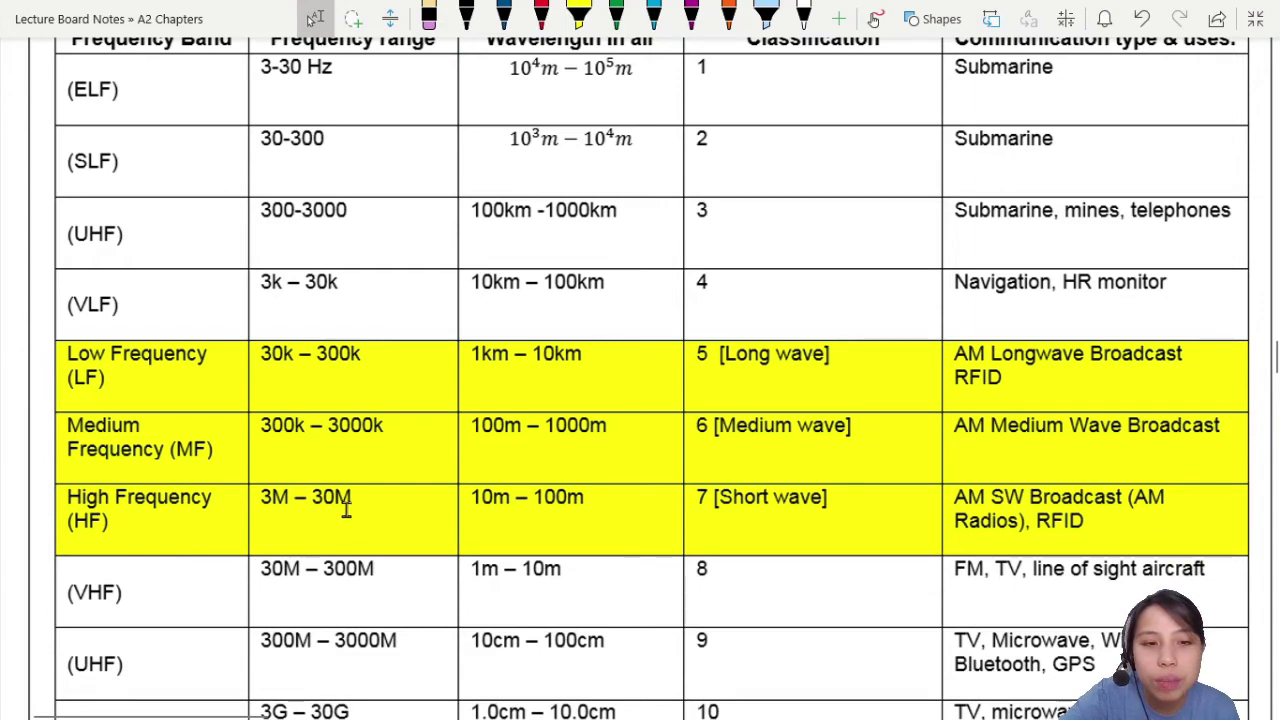
scroll(348, 516, "up", 8)
scroll(348, 516, "down", 1)
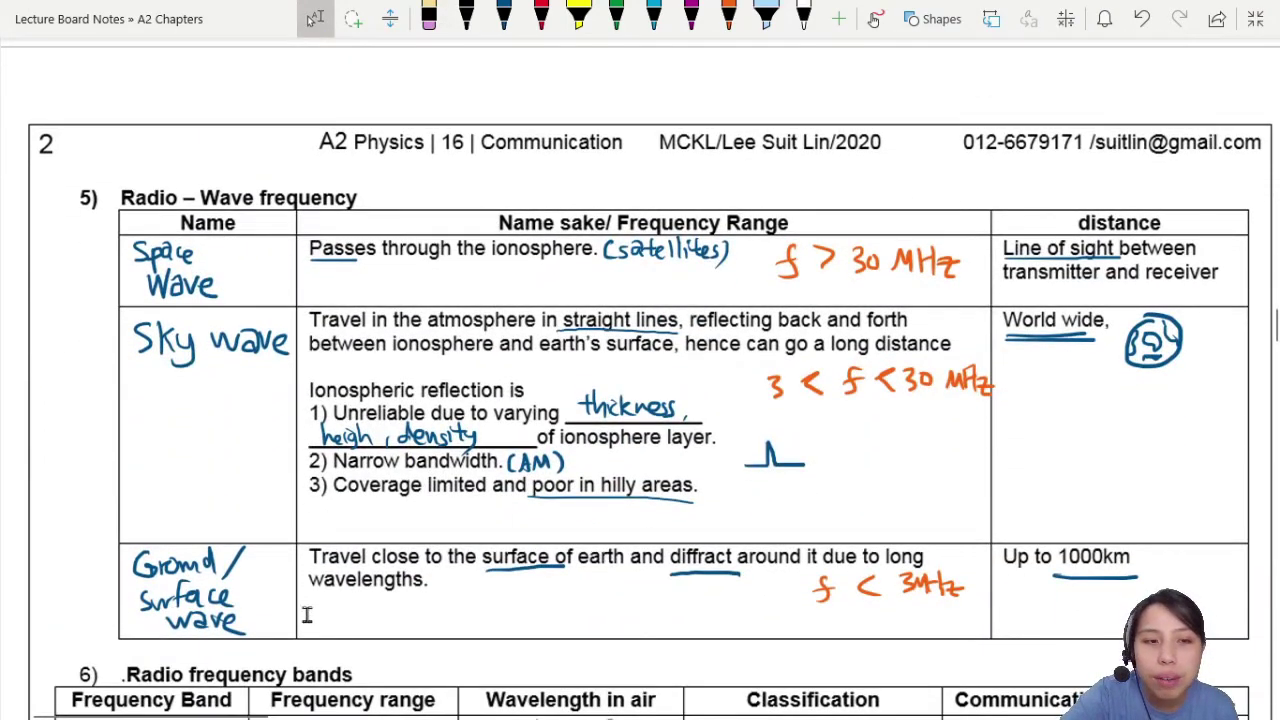
scroll(428, 511, "down", 8)
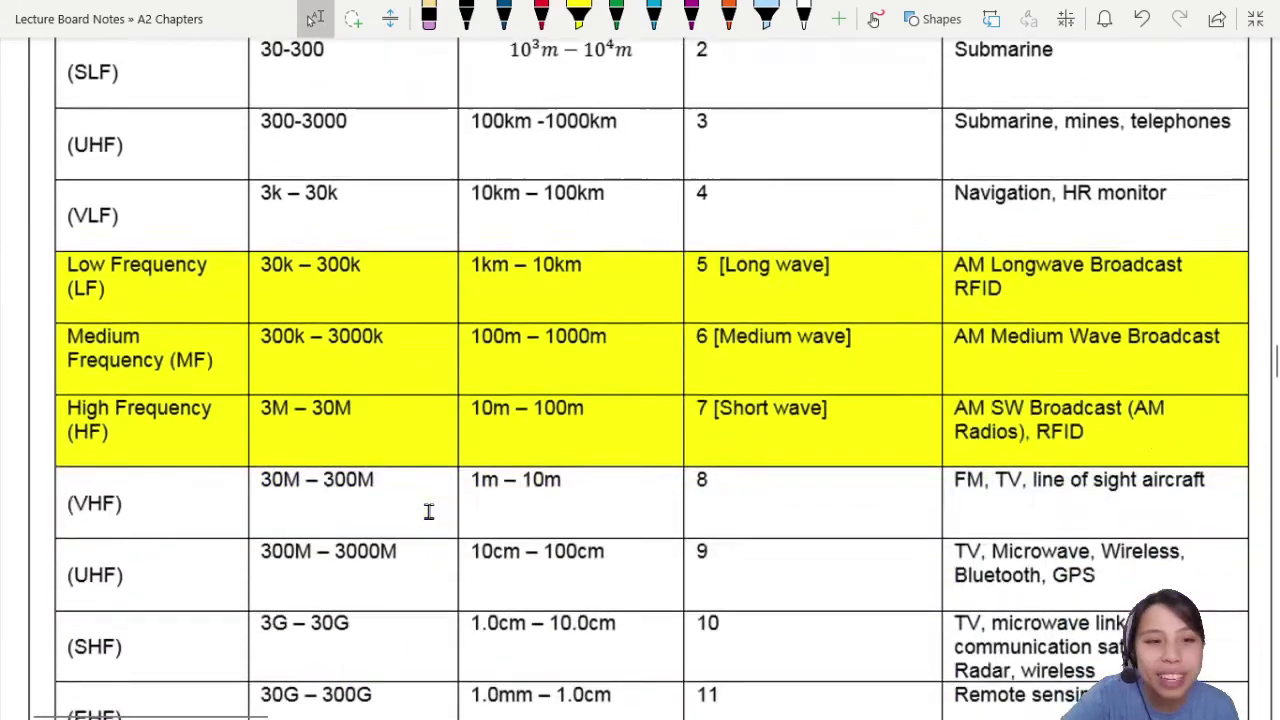
scroll(428, 511, "right", 1)
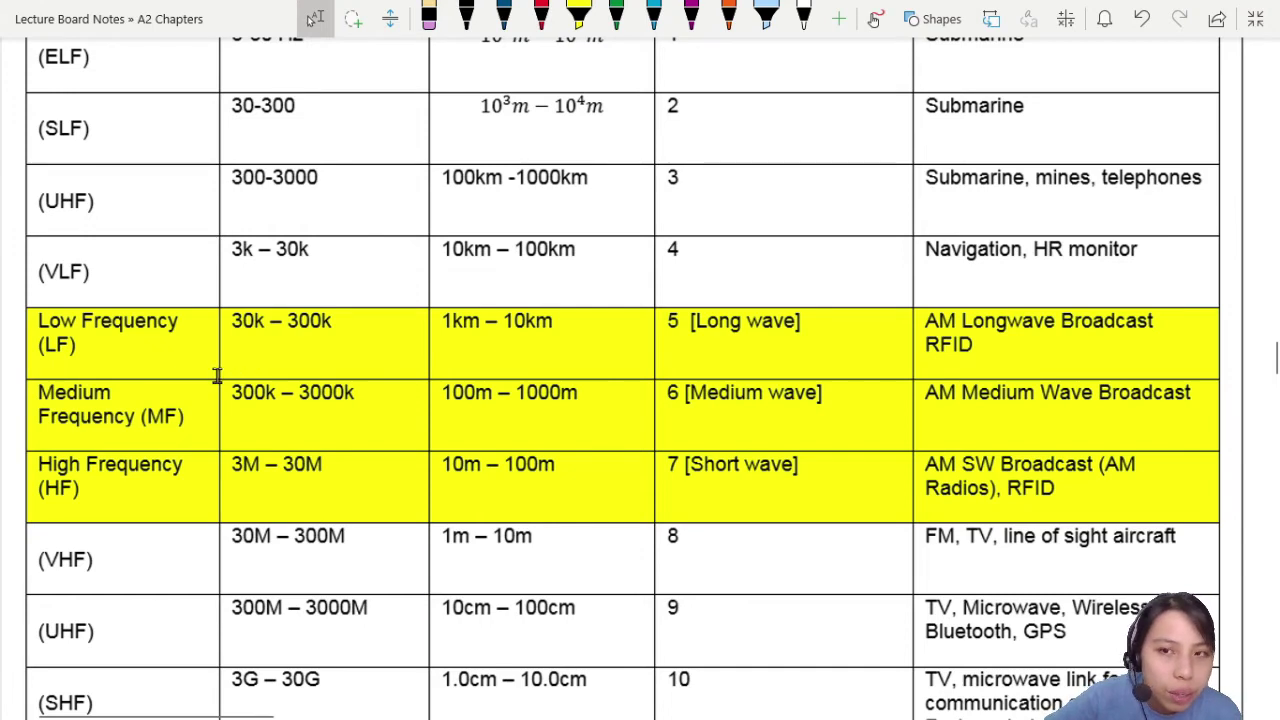
Handwrite "Very low freq." in blue above "(VLF)" in the radio frequency bands table and underline its 3k – 30k range
scroll(112, 399, "up", 1)
scroll(112, 399, "up", 1)
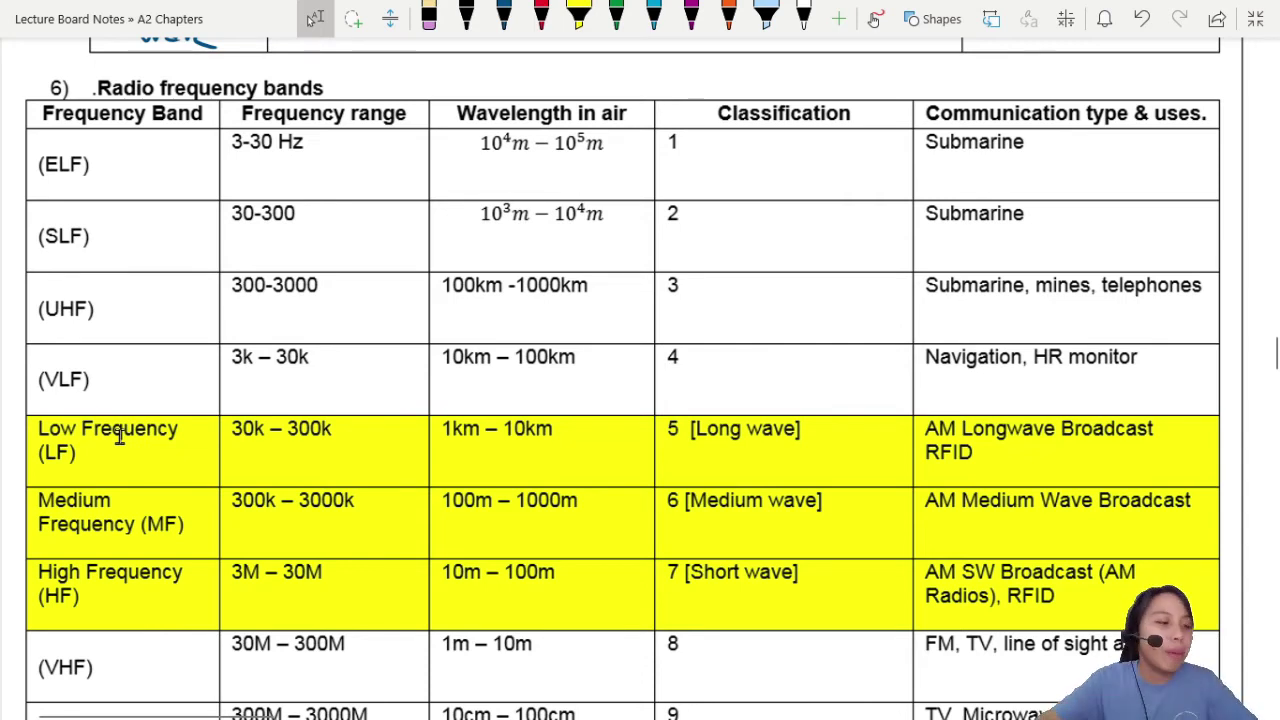
key("alt+d")
key("p")
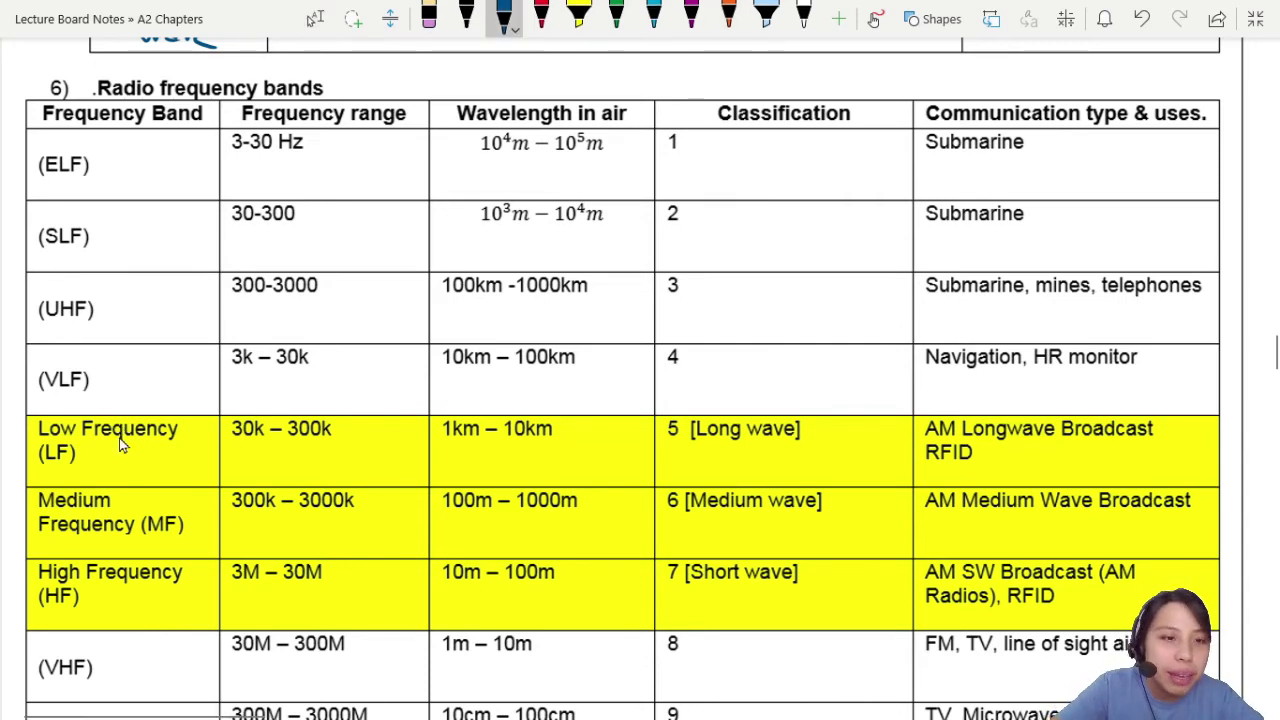
mouse_move(47, 356)
left_mouse_down()
mouse_move(154, 366)
mouse_move(166, 350)
mouse_move(176, 376)
mouse_move(292, 369)
left_mouse_up()
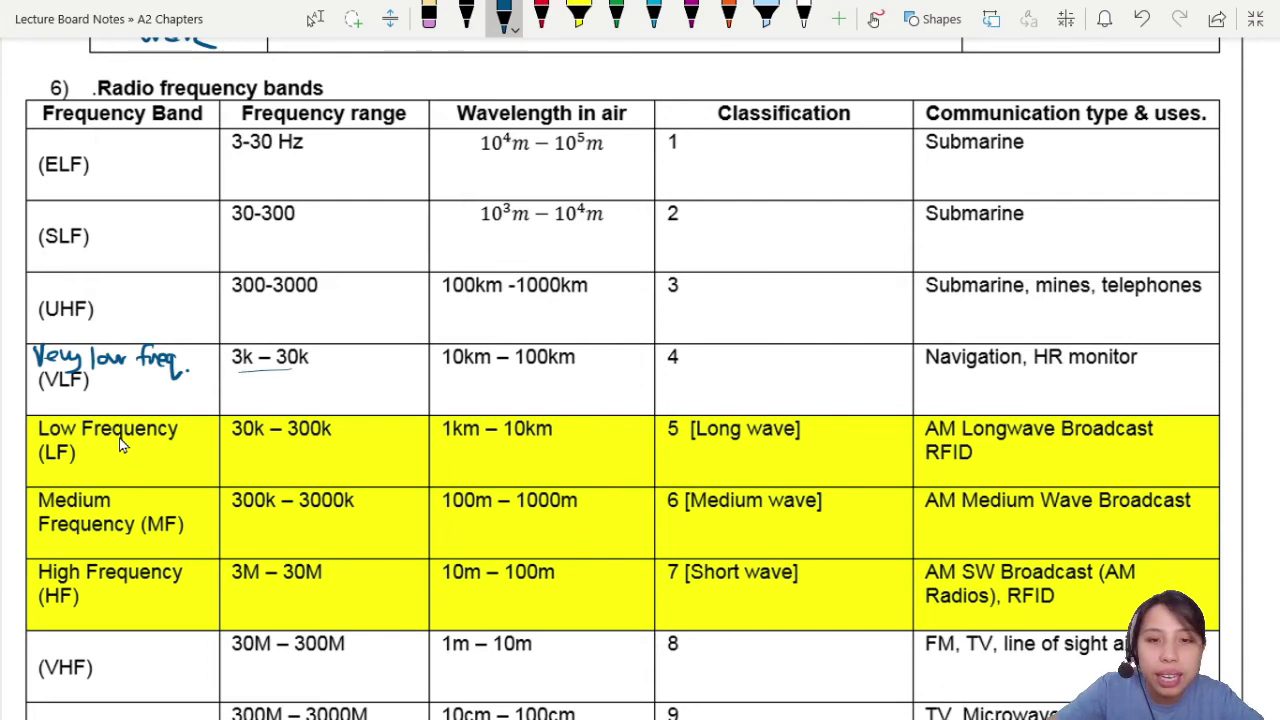
left_click(232, 395)
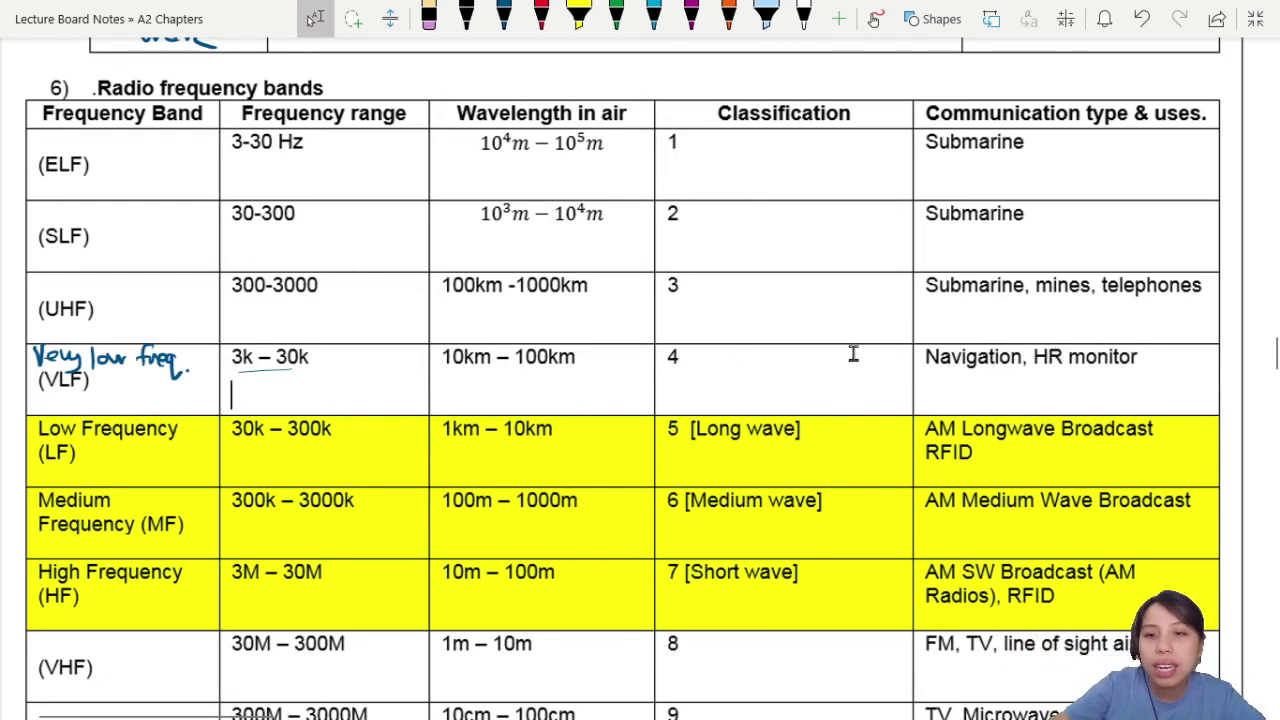
Handwrite "Ultra low freq" in blue in the 300-3000 row and overwrite the H of its "(UHF)" label with an L
key("alt+d")
mouse_move(33, 277)
left_mouse_down()
mouse_move(34, 290)
mouse_move(42, 278)
left_mouse_up()
mouse_move(49, 275)
left_mouse_down()
mouse_move(49, 293)
mouse_move(109, 292)
left_mouse_up()
left_click_drag(109, 277, 136, 280)
left_click_drag(166, 271, 154, 294)
left_click_drag(157, 284, 186, 280)
left_click_drag(196, 276, 196, 292)
left_click_drag(196, 292, 214, 284)
left_click_drag(66, 295, 65, 319)
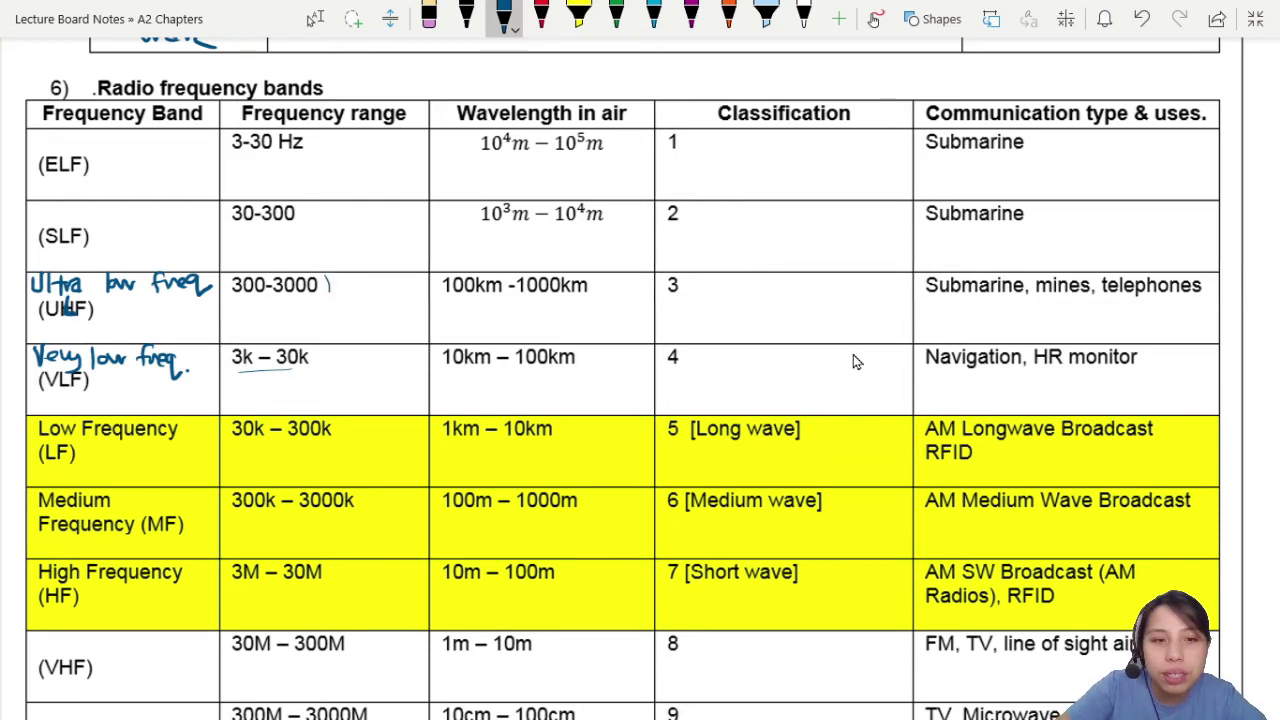
Bracket the 300-3000 range in blue and underline "Submarine" in the same row
left_click_drag(232, 268, 226, 298)
left_click_drag(928, 296, 1028, 298)
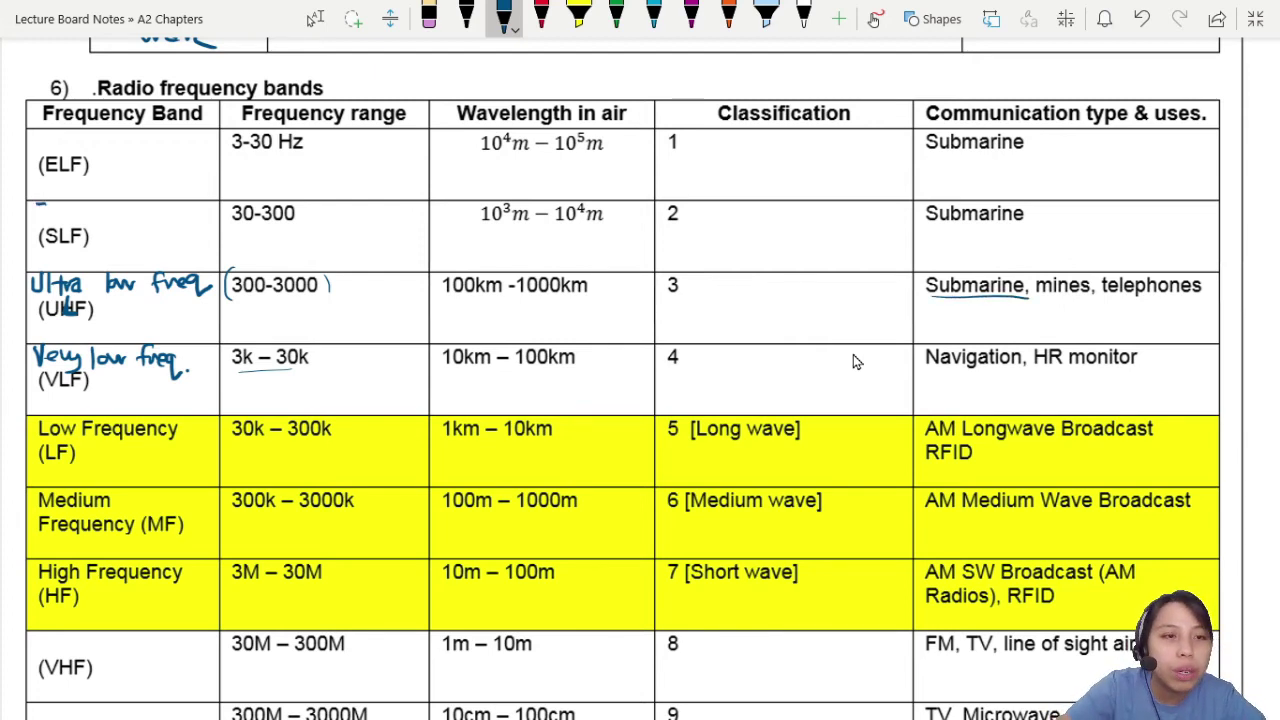
Handwrite "Super low freq" in blue above "(SLF)" and underline "Submarine" in that row
mouse_move(44, 206)
left_mouse_down()
mouse_move(34, 220)
mouse_move(86, 220)
left_mouse_up()
left_click_drag(86, 220, 140, 212)
mouse_move(160, 202)
left_mouse_down()
mouse_move(156, 222)
mouse_move(190, 214)
mouse_move(202, 232)
left_mouse_up()
left_click_drag(922, 226, 1040, 227)
Underline "Submarine" in the ELF row and handwrite "Extremely low f" in blue above "(ELF)"
left_click_drag(926, 155, 1024, 157)
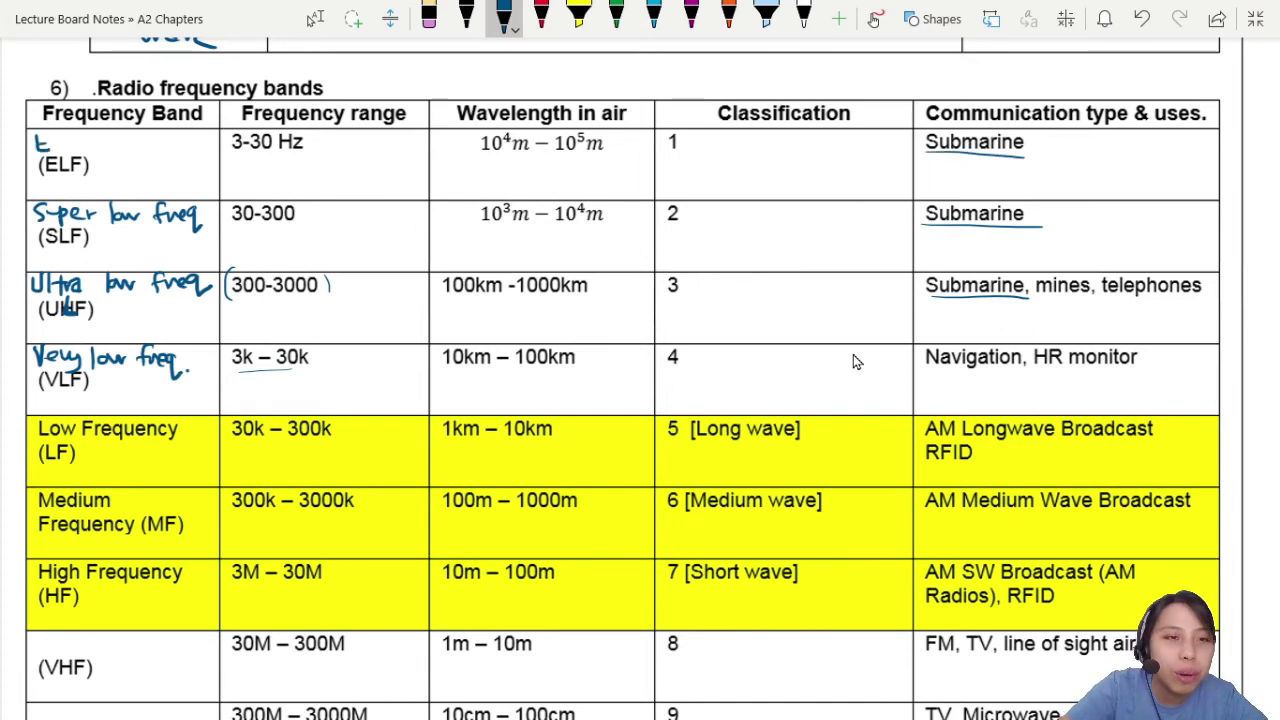
left_click_drag(70, 132, 71, 150)
mouse_move(75, 150)
left_mouse_down()
mouse_move(82, 140)
mouse_move(138, 163)
left_mouse_up()
mouse_move(158, 133)
left_mouse_down()
mouse_move(153, 147)
mouse_move(178, 141)
mouse_move(190, 159)
left_mouse_up()
left_click_drag(182, 148, 206, 146)
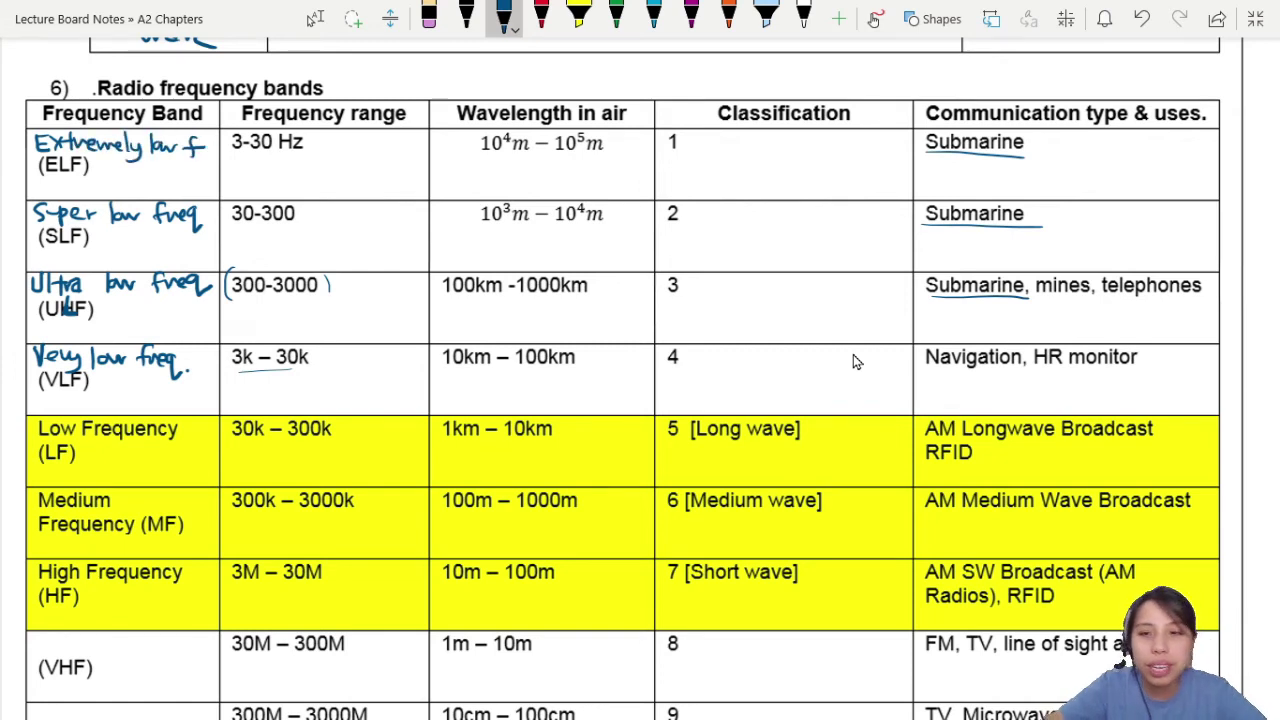
key("Escape")
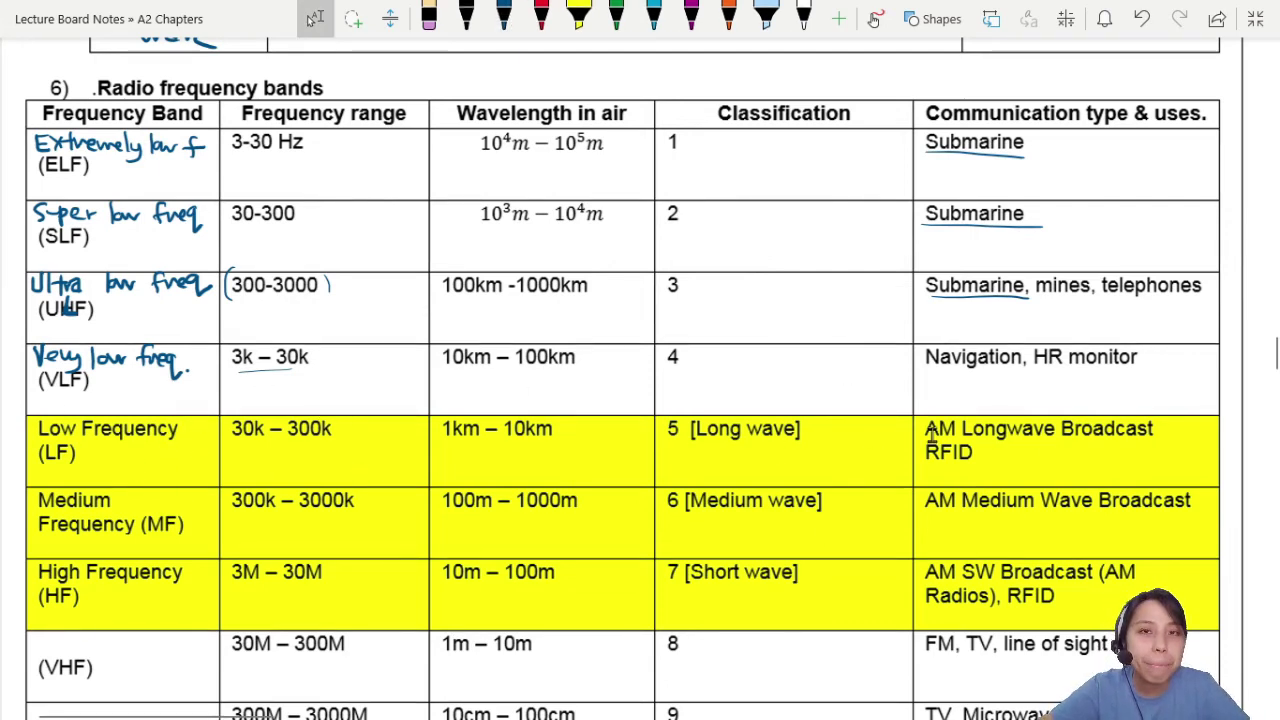
Handwrite "Very High" in blue above "(VHF)" and underline "FM" among that band's uses
scroll(931, 435, "down", 3)
scroll(931, 435, "down", 1)
scroll(931, 435, "up", 1)
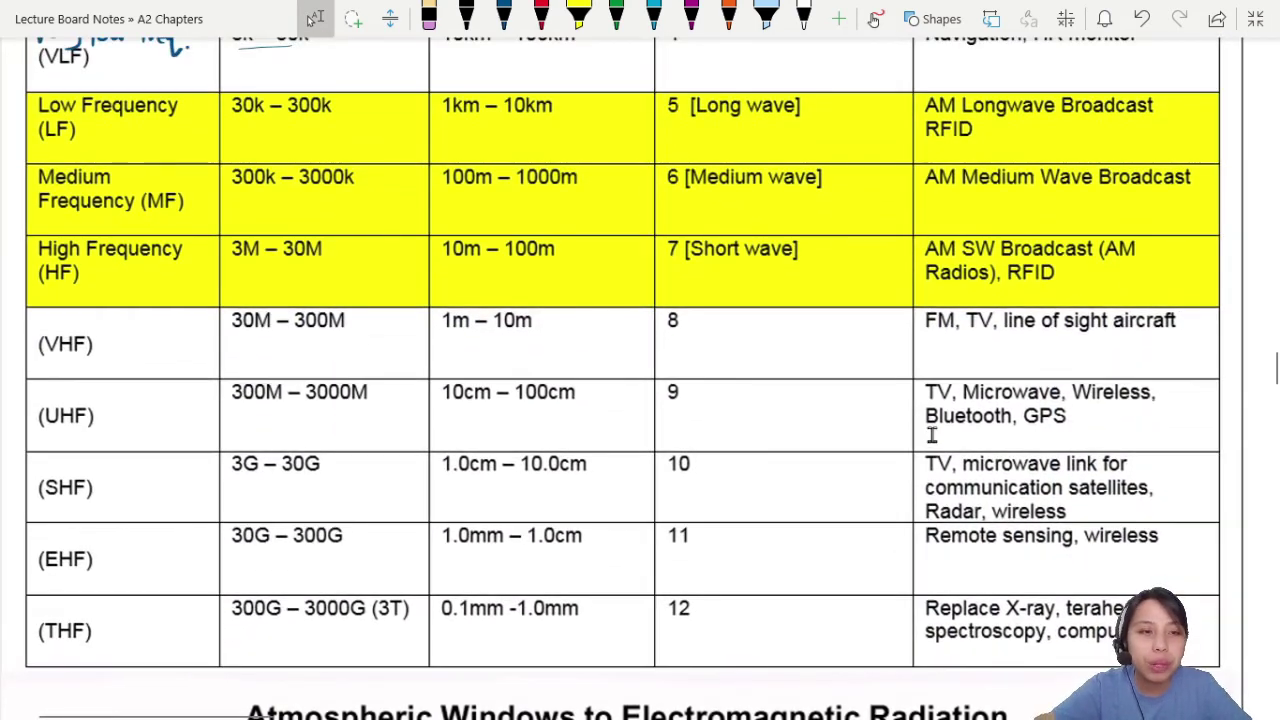
mouse_move(36, 314)
left_mouse_down()
mouse_move(71, 317)
mouse_move(66, 333)
left_mouse_up()
mouse_move(95, 313)
left_mouse_down()
mouse_move(95, 328)
mouse_move(109, 320)
left_mouse_up()
mouse_move(110, 310)
left_mouse_down()
mouse_move(122, 338)
mouse_move(158, 332)
left_mouse_up()
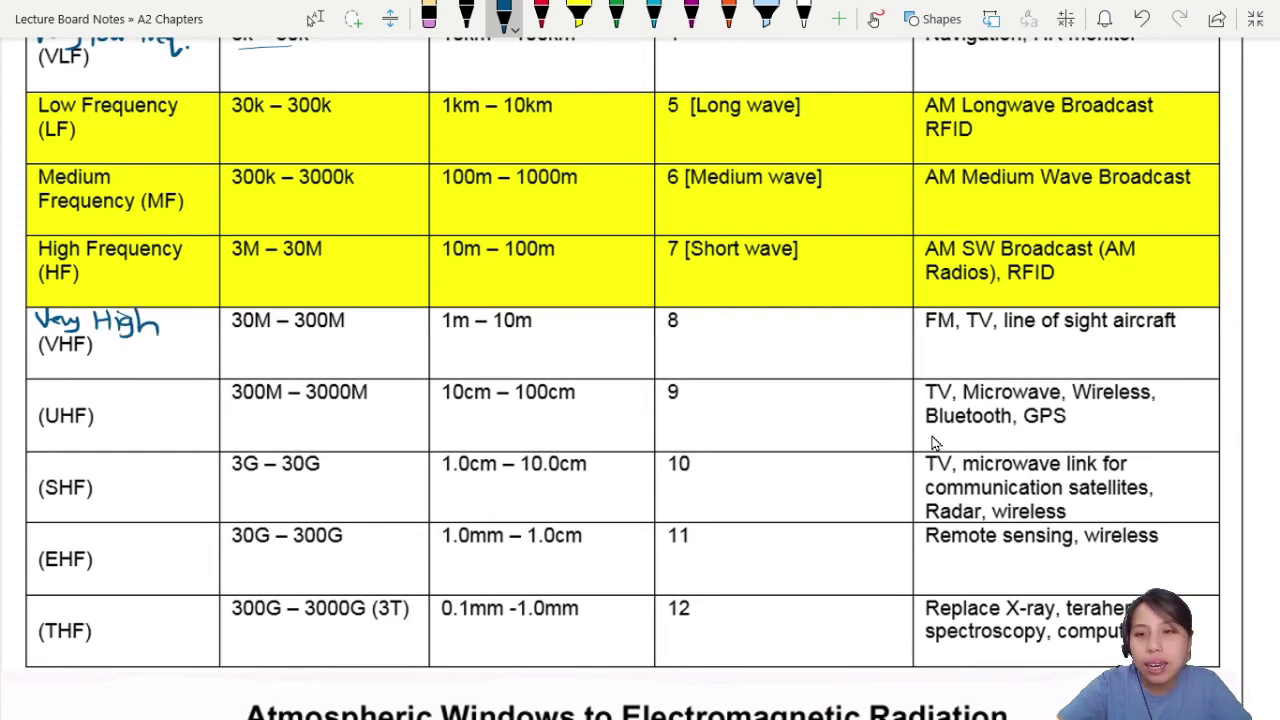
left_click_drag(922, 336, 952, 334)
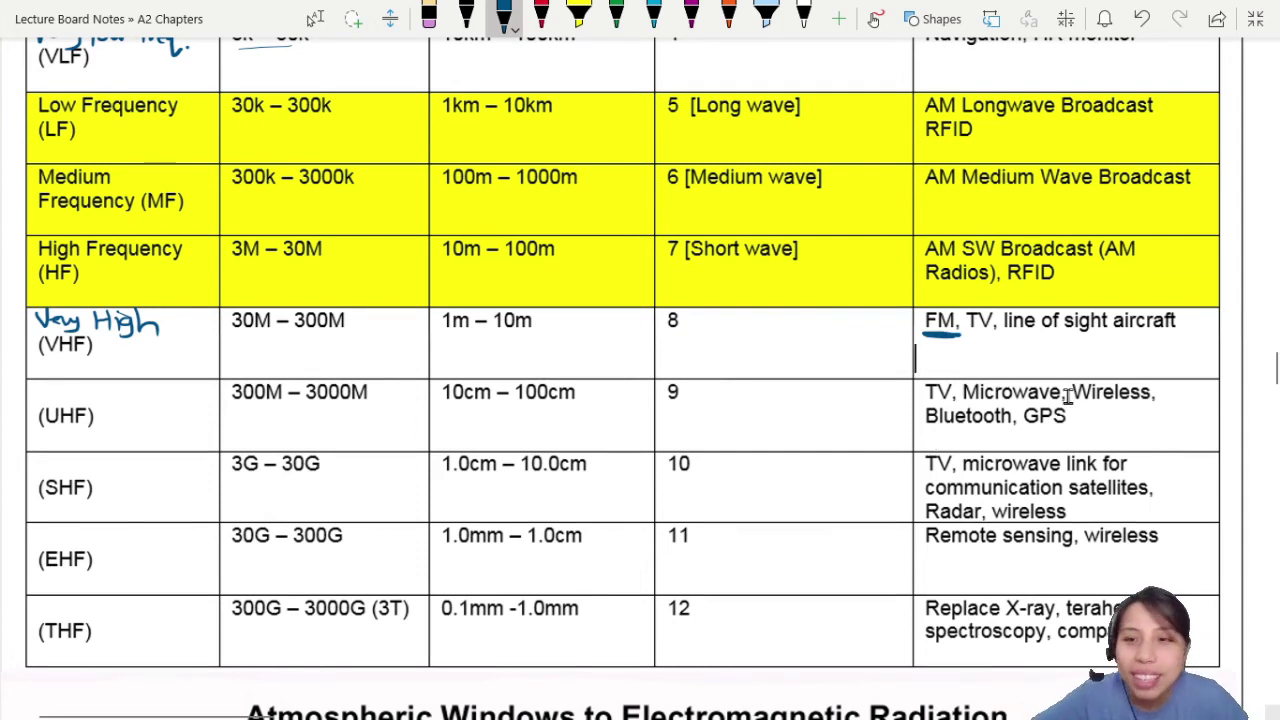
key("Escape")
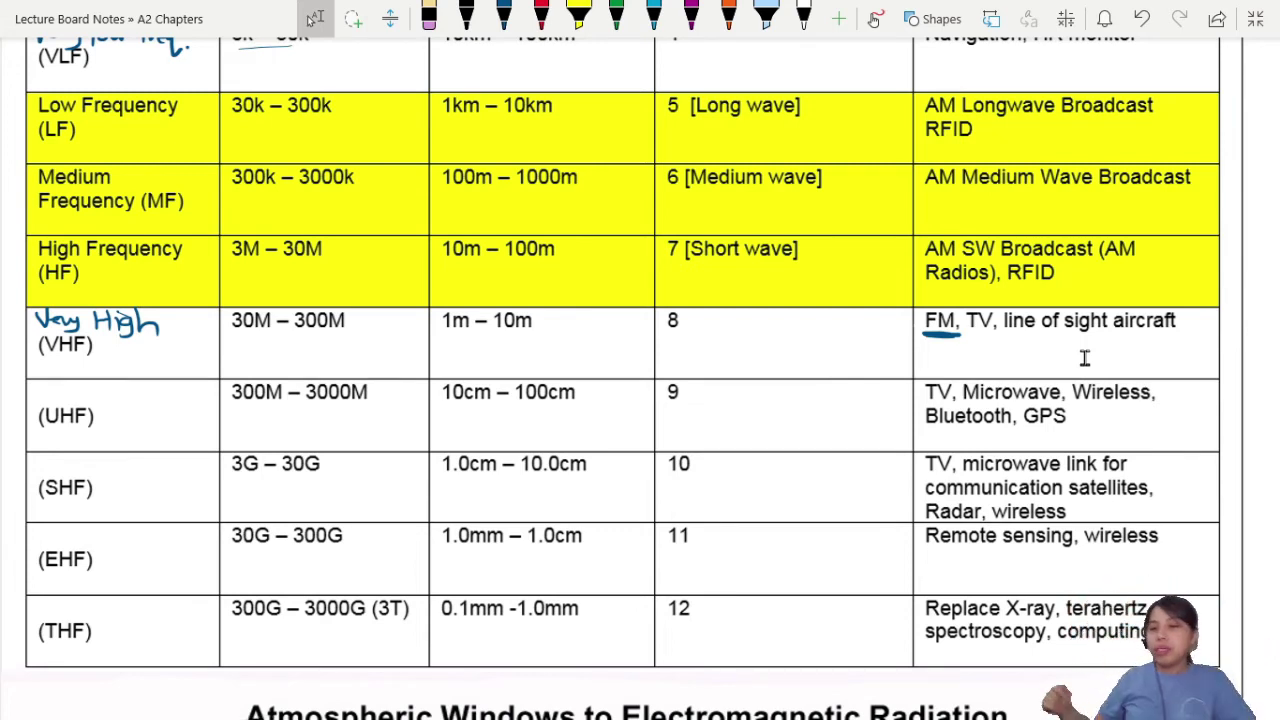
Handwrite "Ultra High" in blue above "(UHF)" in the 300M – 3000M row
key("p")
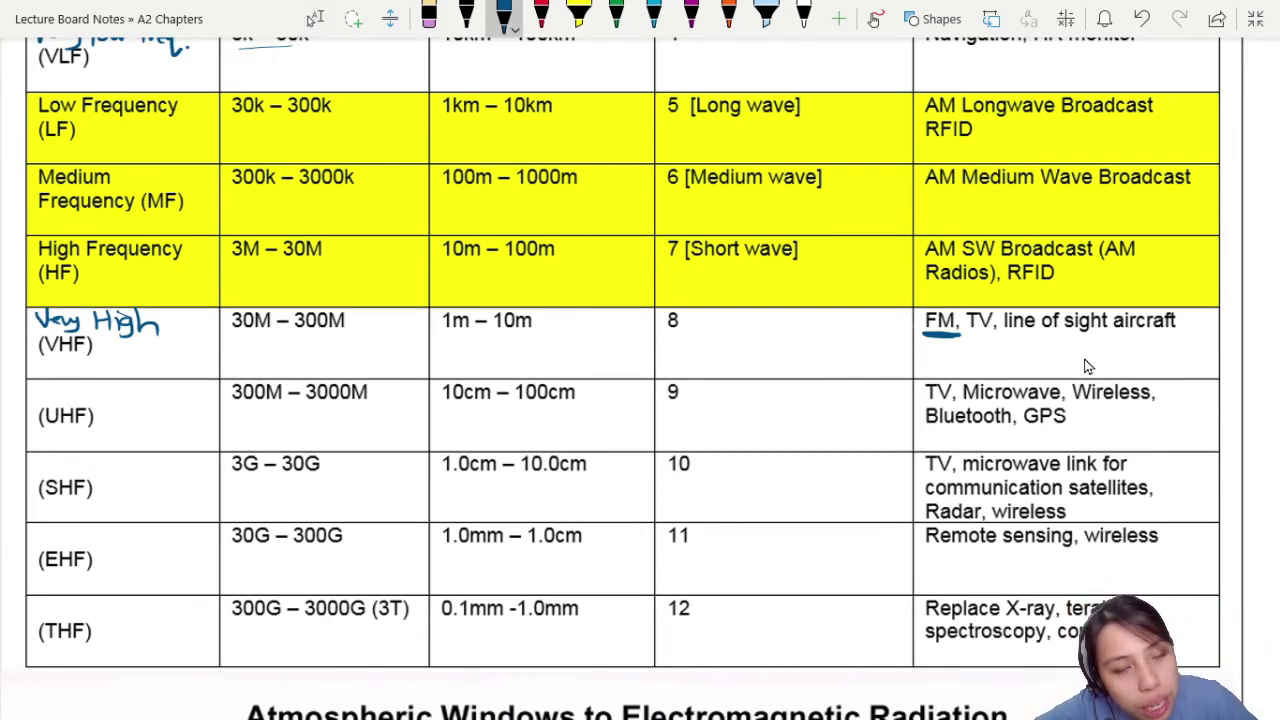
key("Escape")
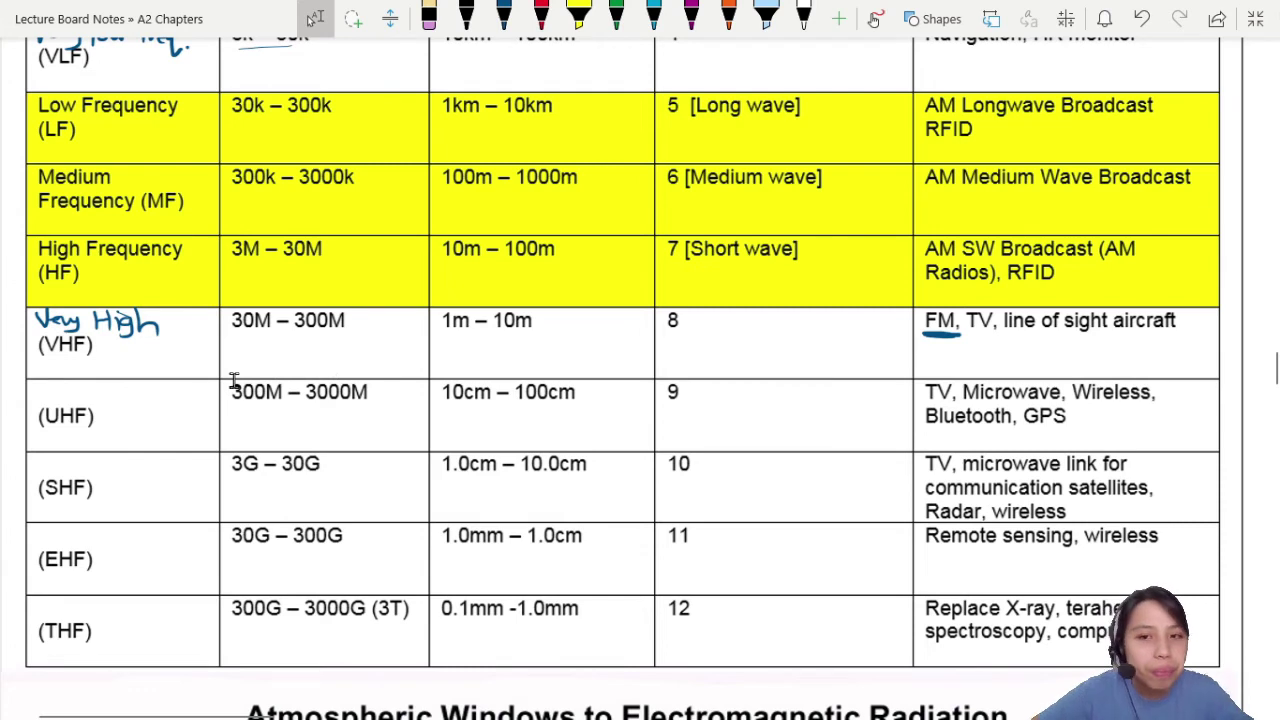
left_click_drag(40, 380, 68, 397)
left_click_drag(63, 386, 83, 387)
mouse_move(90, 387)
left_mouse_down()
mouse_move(113, 400)
mouse_move(127, 390)
left_mouse_up()
left_click_drag(127, 378, 131, 398)
mouse_move(142, 388)
left_mouse_down()
mouse_move(136, 410)
mouse_move(158, 404)
left_mouse_up()
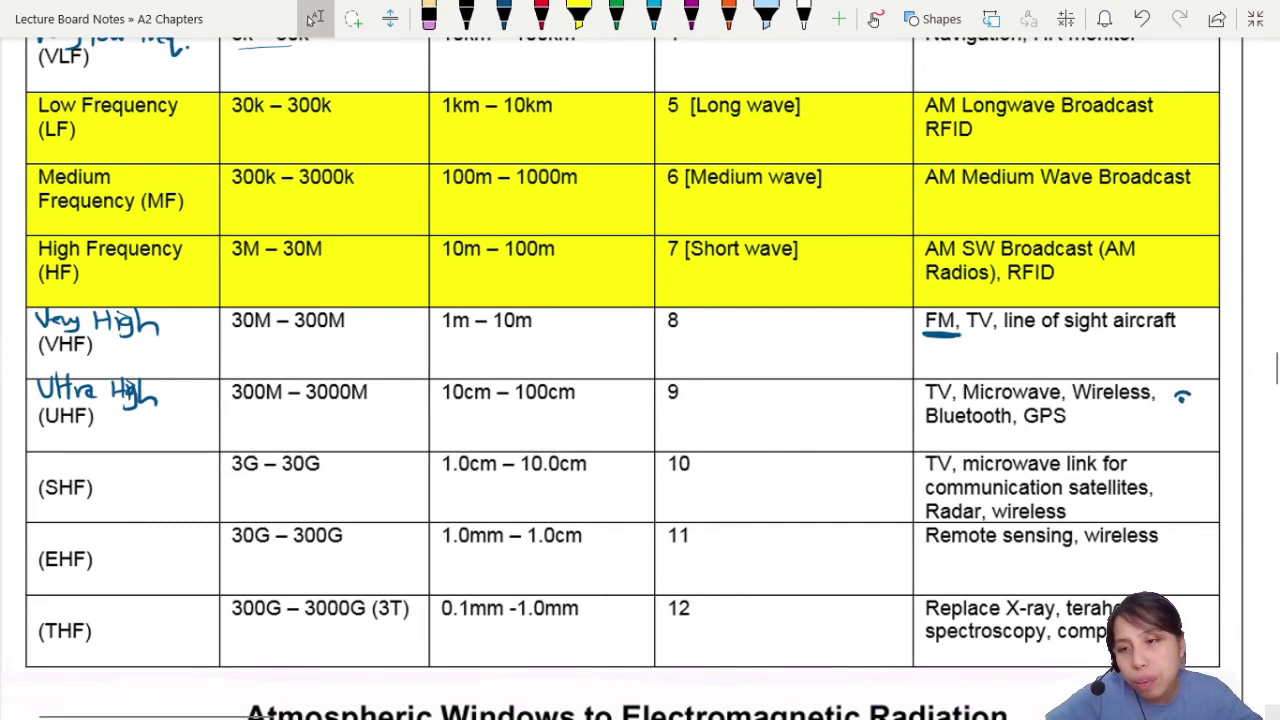
Sketch a Wi-Fi symbol beside "Wireless", a Bluetooth symbol under "Bluetooth" and a location pin beside "GPS" in the 300M – 3000M row
left_click_drag(1174, 393, 1190, 393)
left_click_drag(1168, 388, 1199, 383)
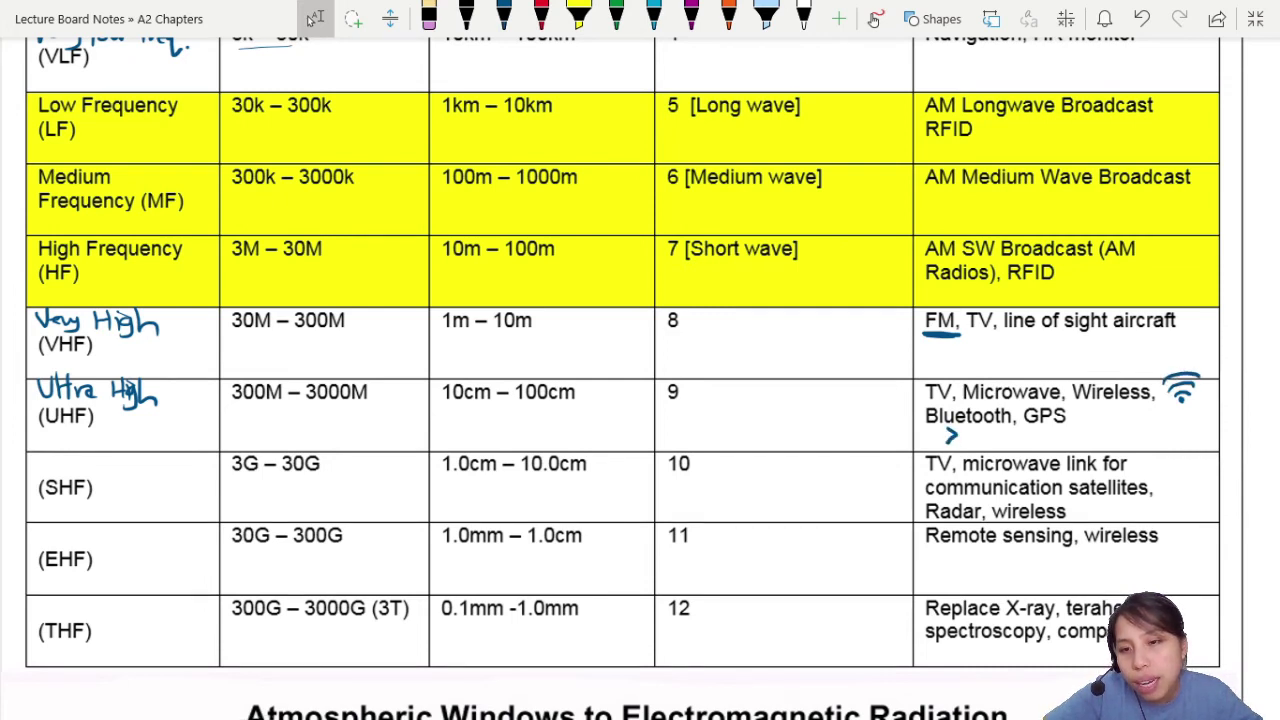
left_click_drag(957, 424, 957, 444)
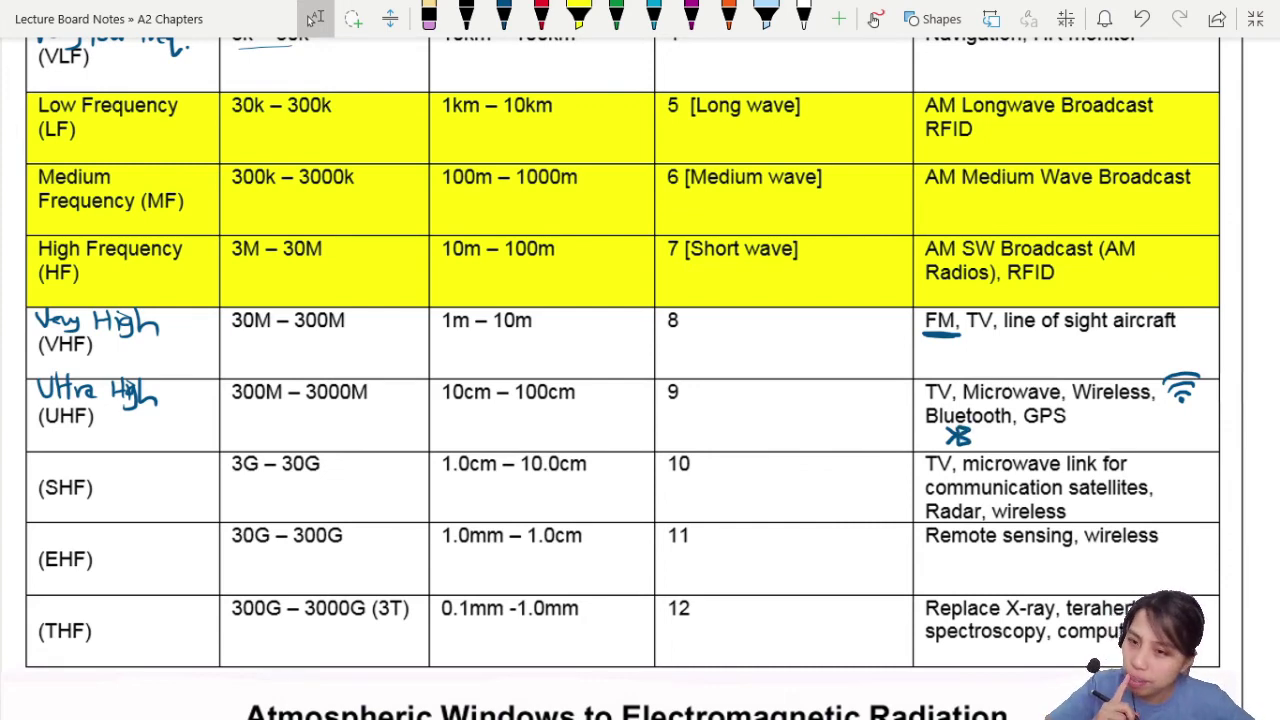
left_click(503, 14)
left_click_drag(1084, 404, 1085, 440)
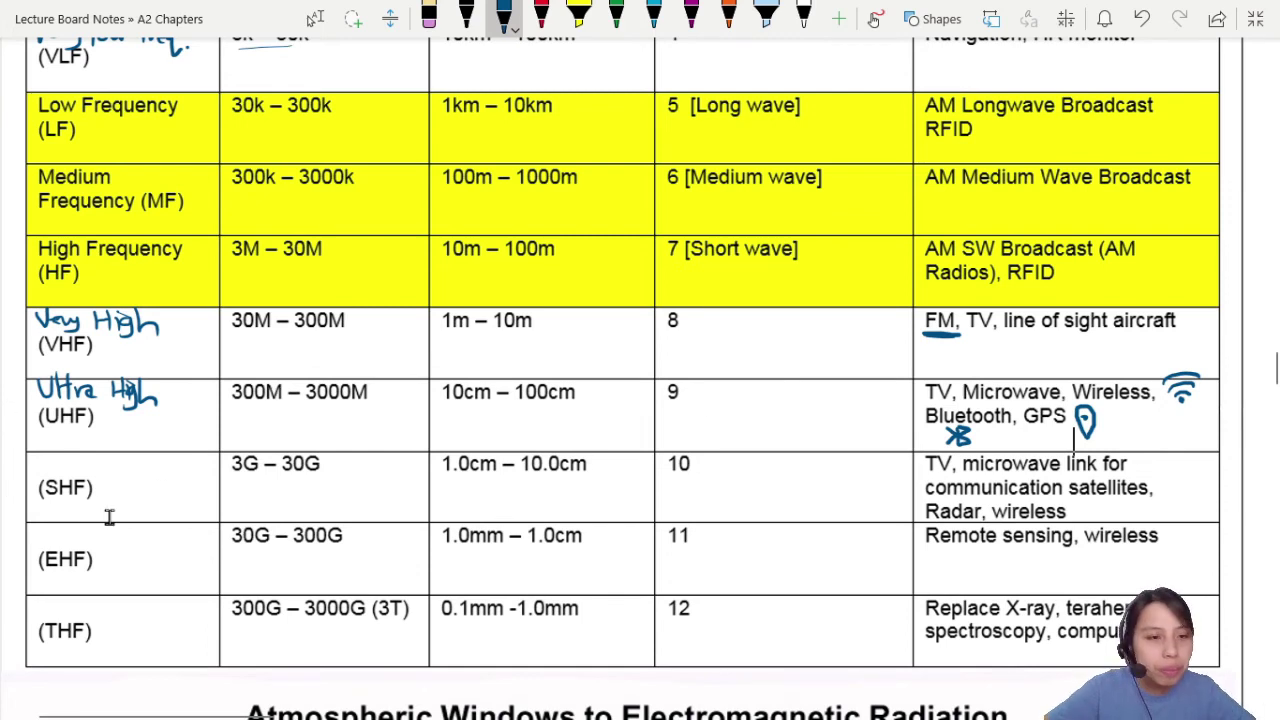
Handwrite "Super high" in blue above "(SHF)" in the 3G – 30G row, undoing the stray last stroke
key("Escape")
mouse_move(52, 456)
left_mouse_down()
mouse_move(42, 472)
mouse_move(90, 463)
mouse_move(130, 472)
mouse_move(121, 486)
mouse_move(258, 480)
left_mouse_up()
key("ctrl+z")
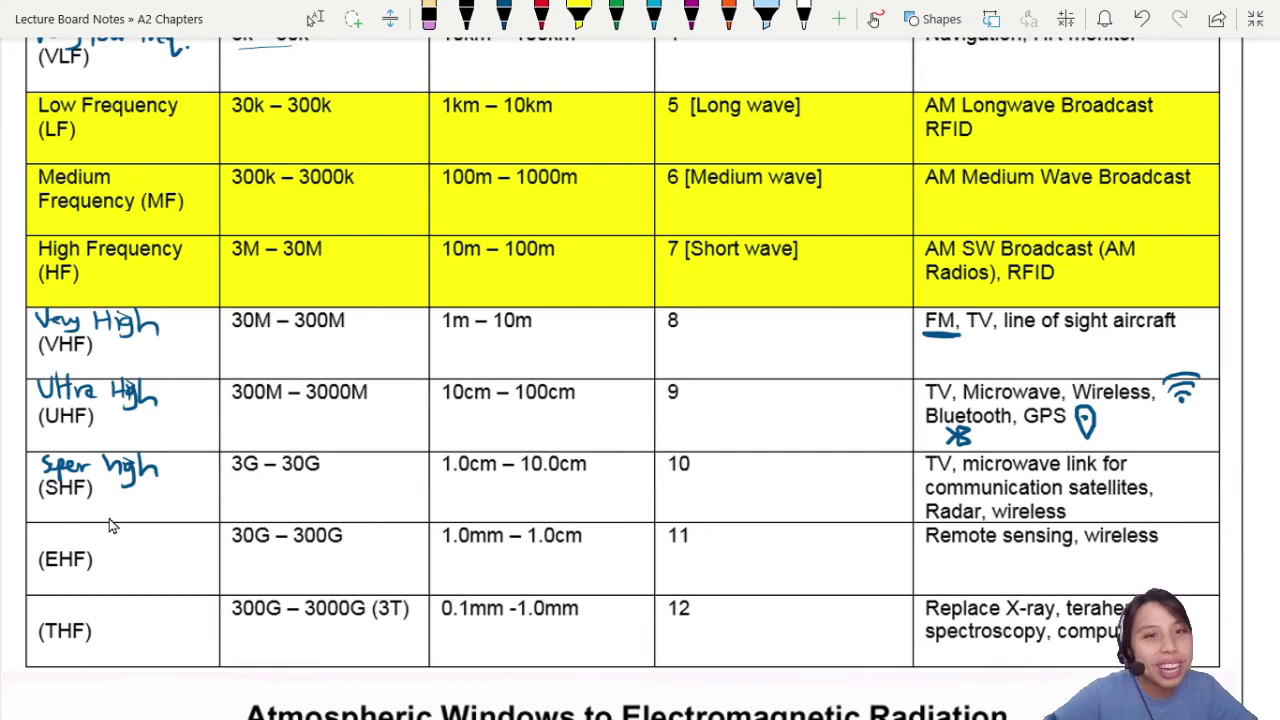
key("t")
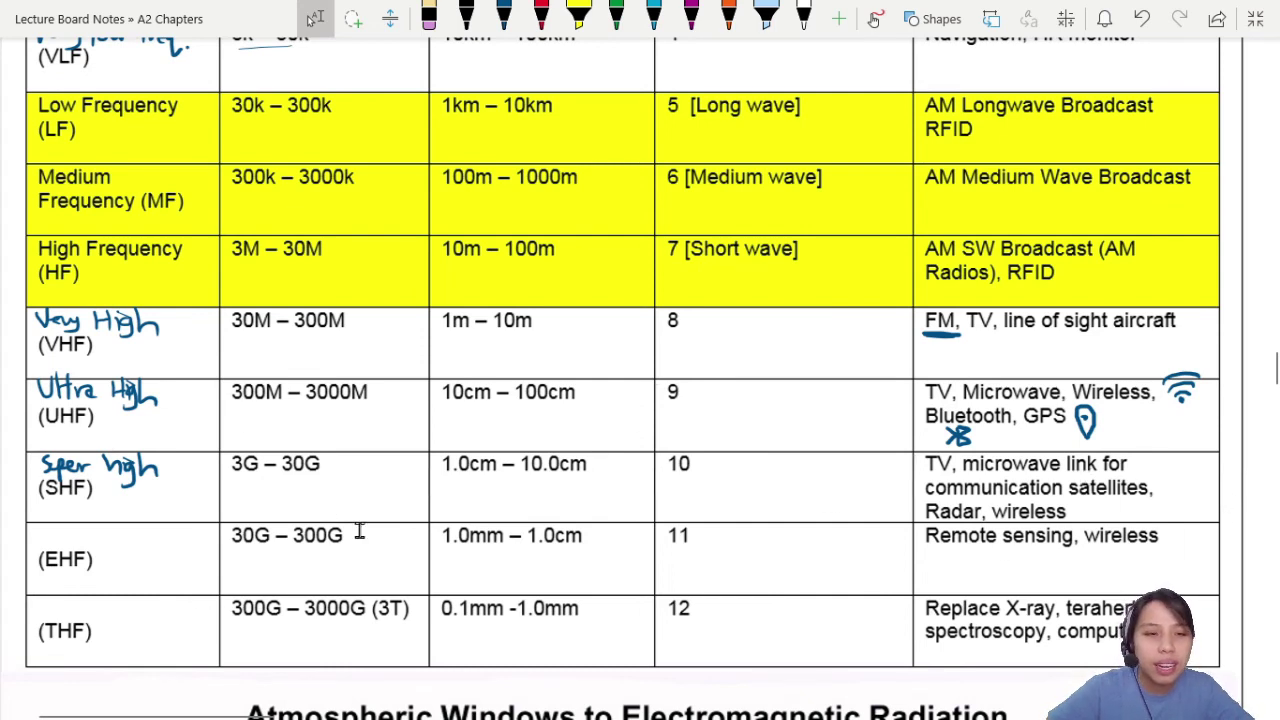
Handwrite "Extremely high" above "(EHF)" and "Tremendously high" around "(THF)" in blue to complete the band names
mouse_move(37, 526)
left_mouse_down()
mouse_move(48, 543)
mouse_move(182, 545)
left_mouse_up()
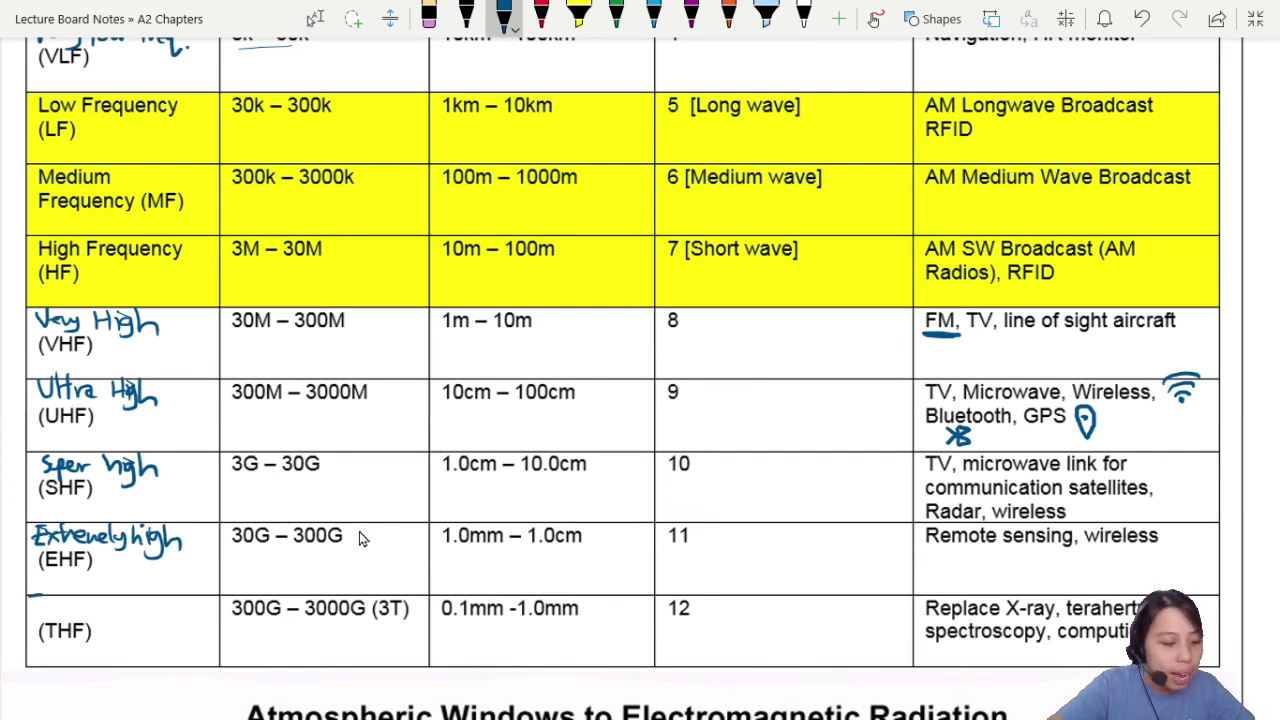
mouse_move(56, 604)
left_mouse_down()
mouse_move(124, 608)
mouse_move(122, 592)
mouse_move(148, 604)
mouse_move(162, 594)
mouse_move(160, 620)
left_mouse_up()
mouse_move(120, 626)
left_mouse_down()
mouse_move(128, 644)
mouse_move(154, 640)
mouse_move(140, 658)
left_mouse_up()
mouse_move(164, 620)
left_mouse_down()
mouse_move(164, 648)
mouse_move(178, 652)
left_mouse_up()
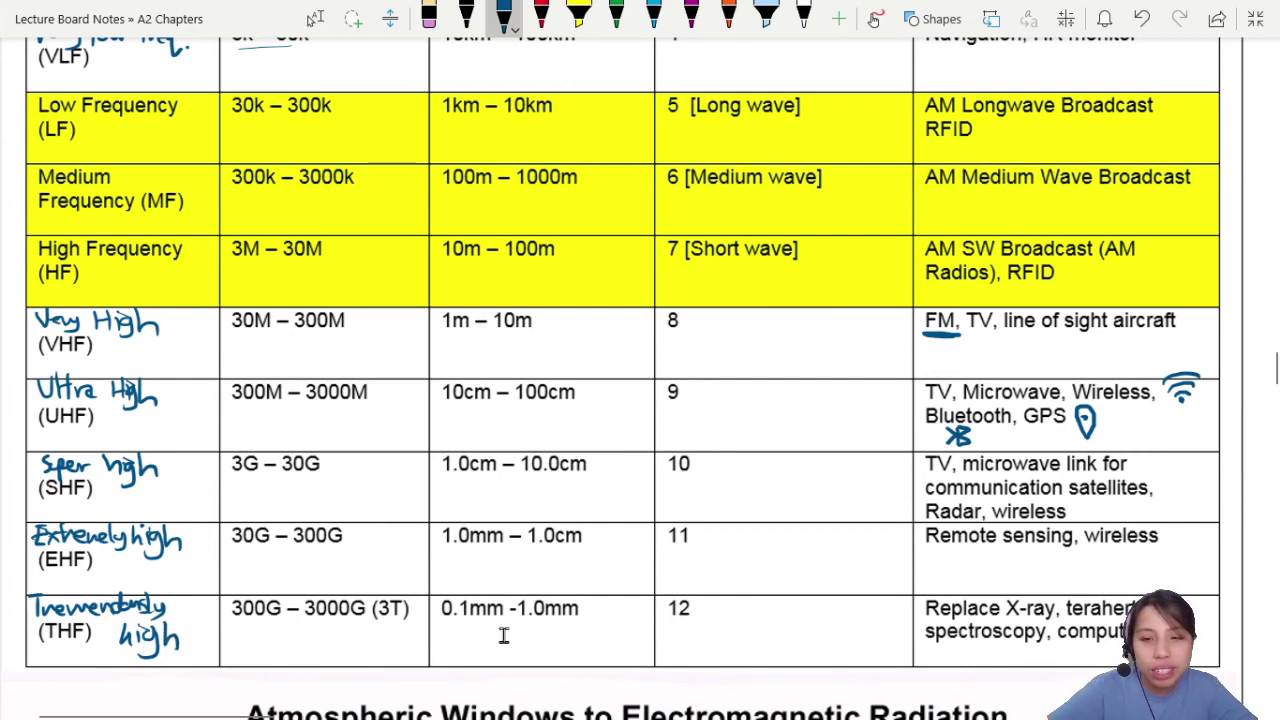
key("Escape")
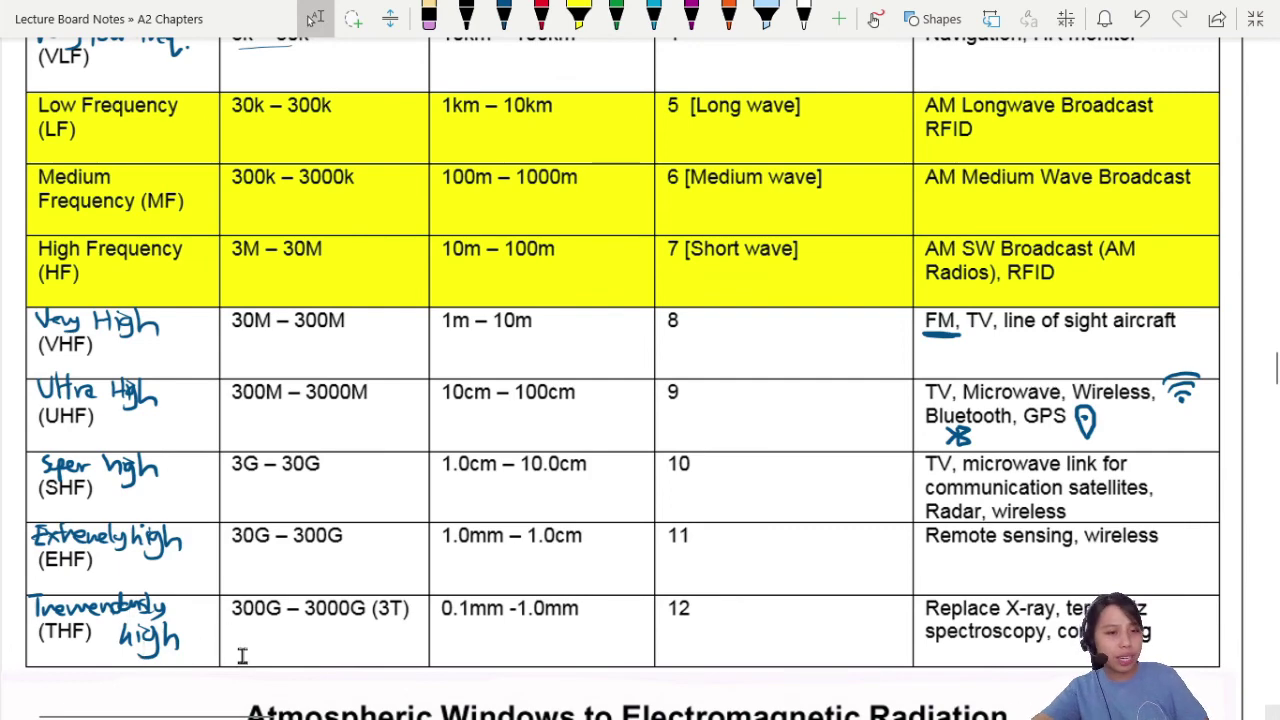
Examine the Atmospheric Windows to Electromagnetic Radiation diagram and review the whole radio frequency bands table
scroll(247, 584, "down", 3)
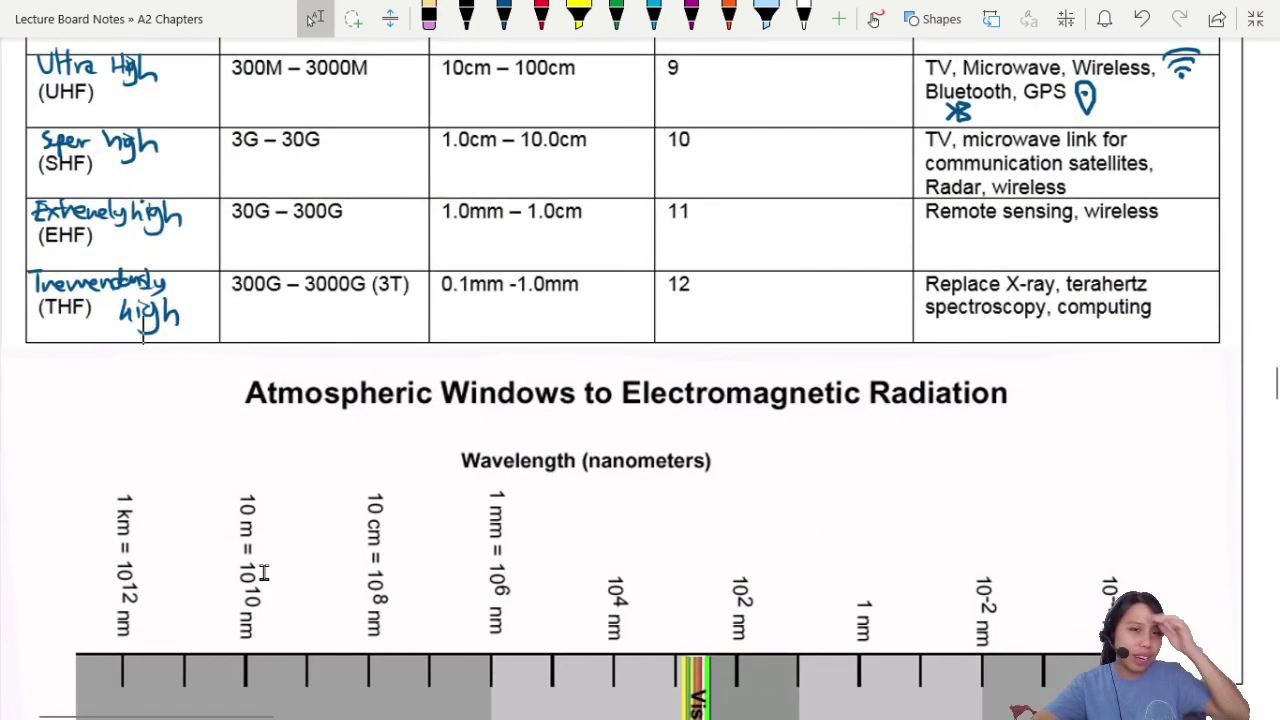
scroll(261, 390, "down", 3)
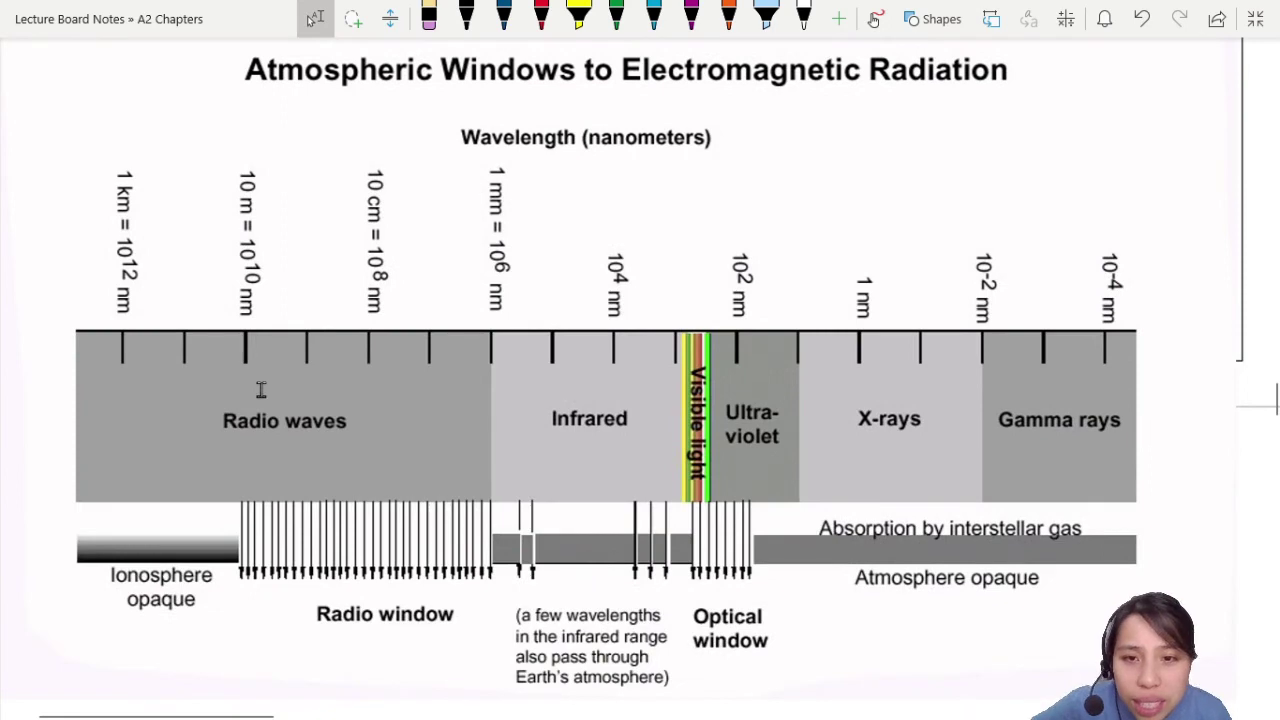
scroll(261, 390, "up", 2)
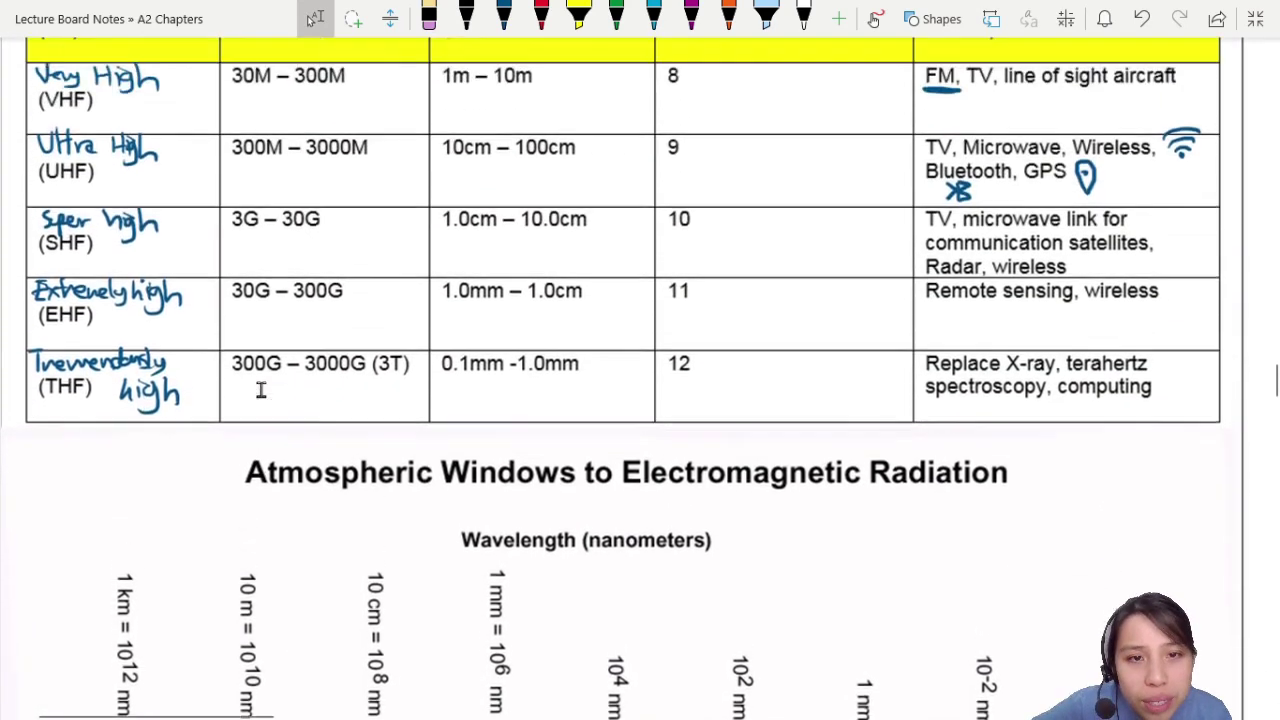
scroll(514, 423, "down", 1)
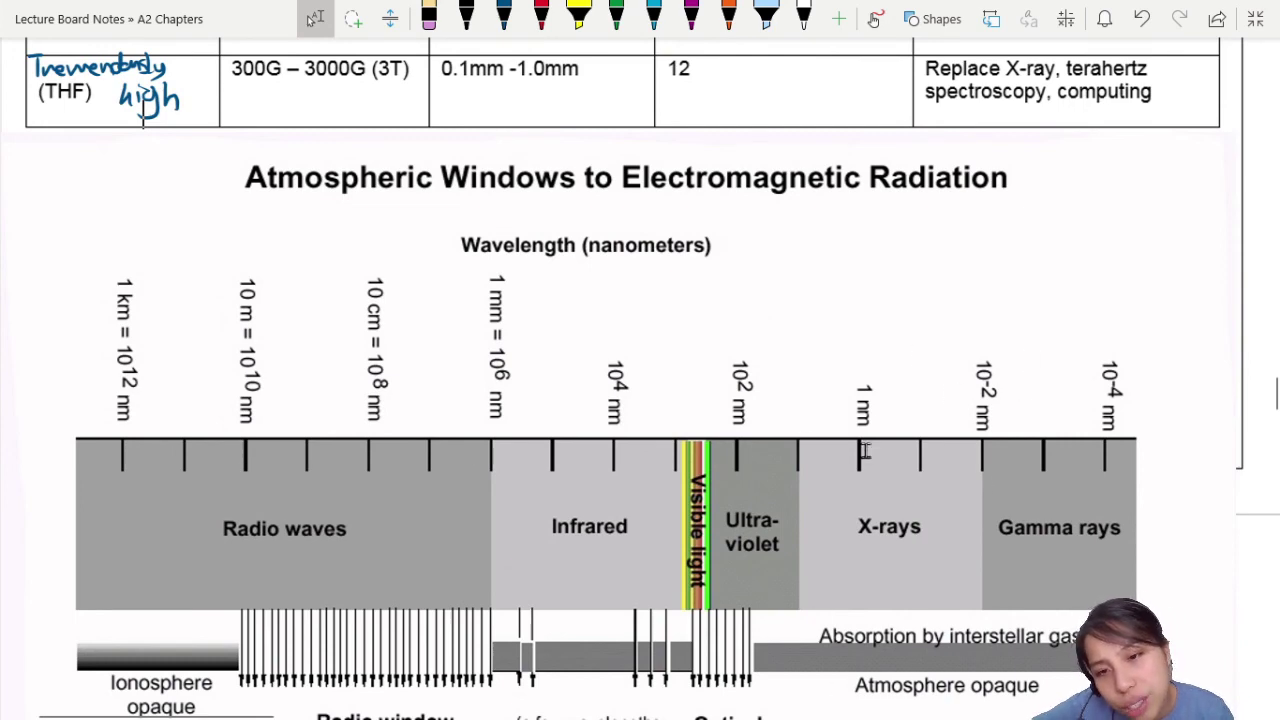
scroll(644, 397, "up", 2)
scroll(644, 397, "up", 3)
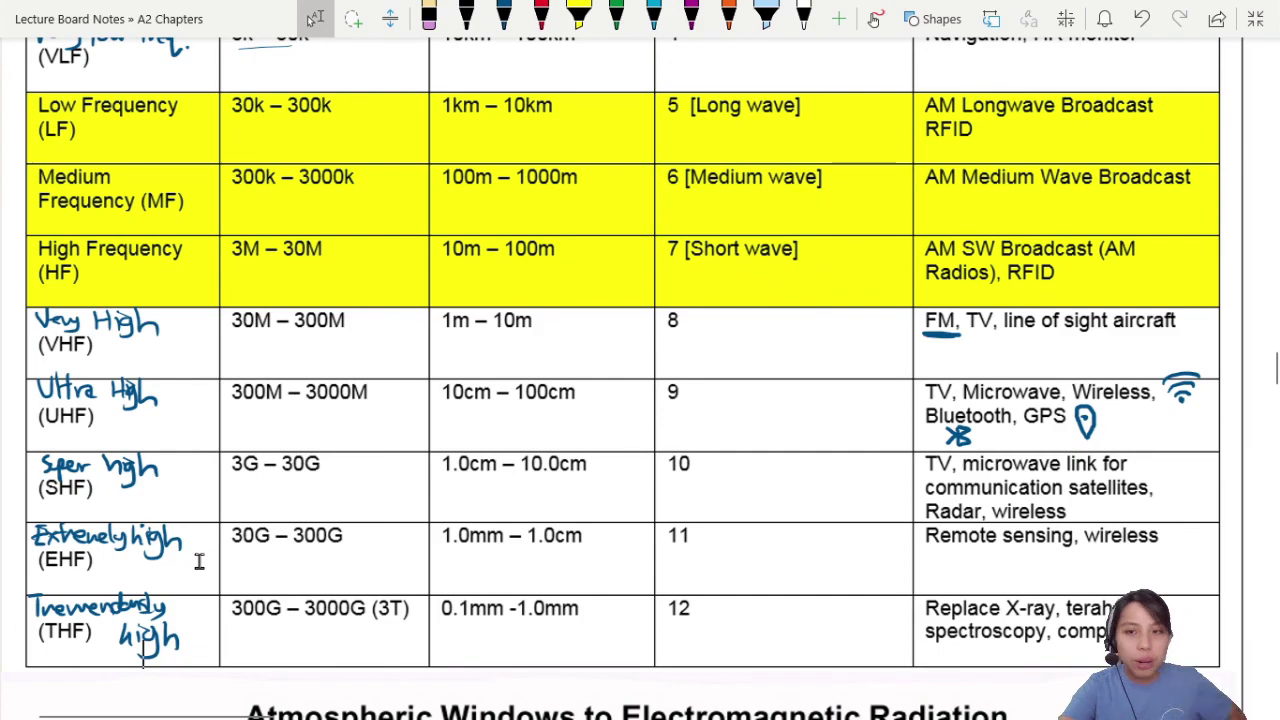
scroll(199, 562, "up", 3)
scroll(199, 562, "down", 1)
scroll(199, 562, "down", 2)
scroll(199, 562, "down", 1)
scroll(199, 562, "up", 1)
scroll(199, 563, "down", 1)
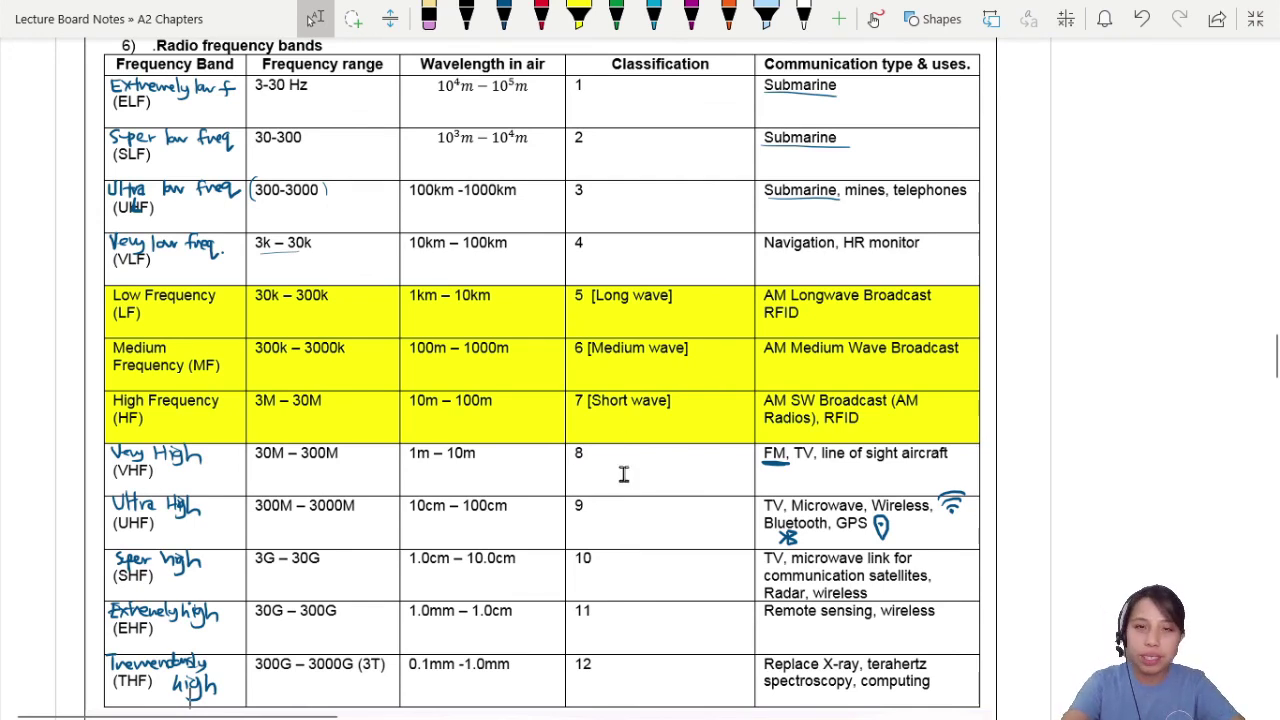
key("ctrl+z")
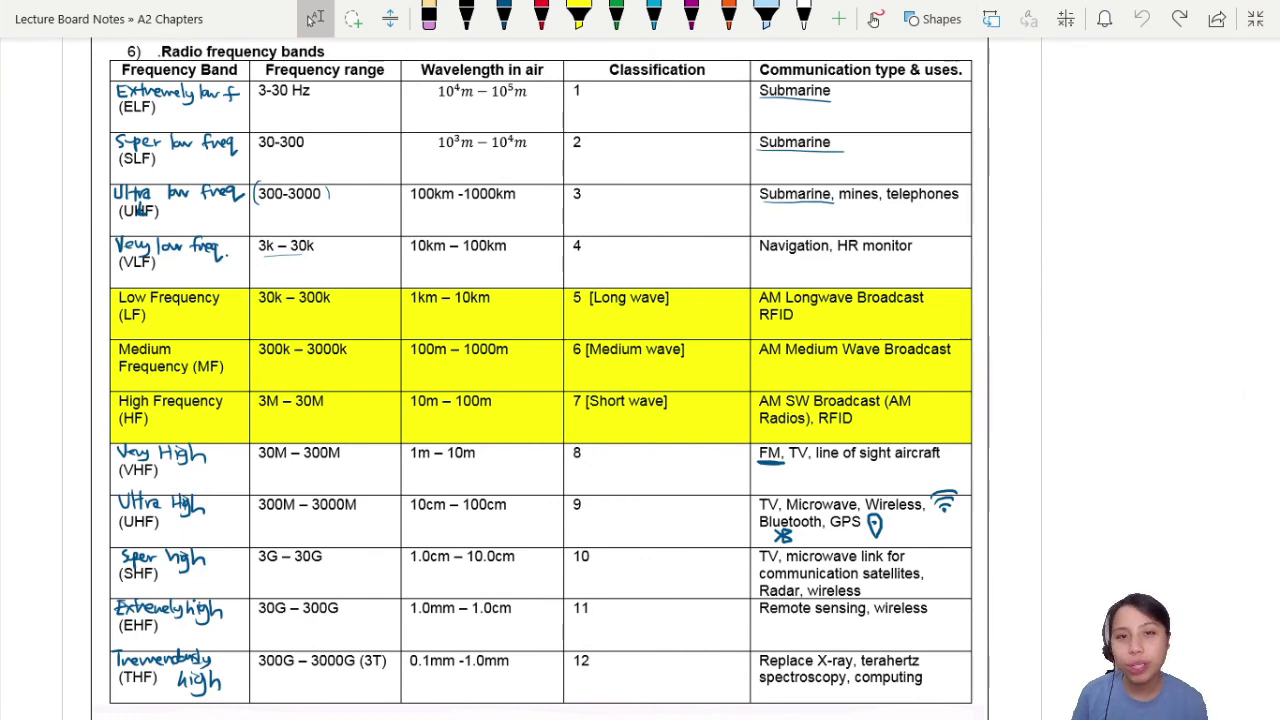